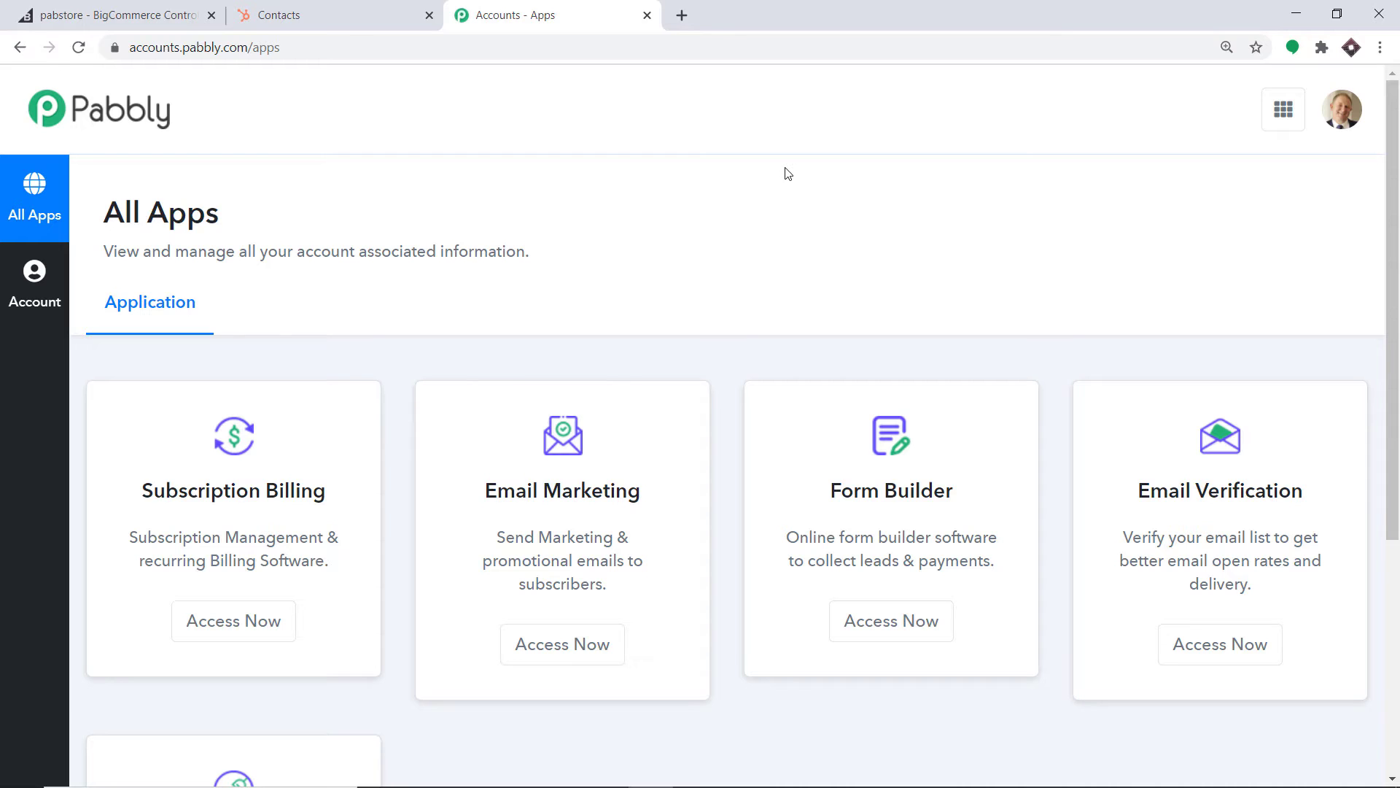
Open Pabbly Connect and create a new workflow named 'BigCommerce To HubSpot'
scroll(786, 173, down, 5)
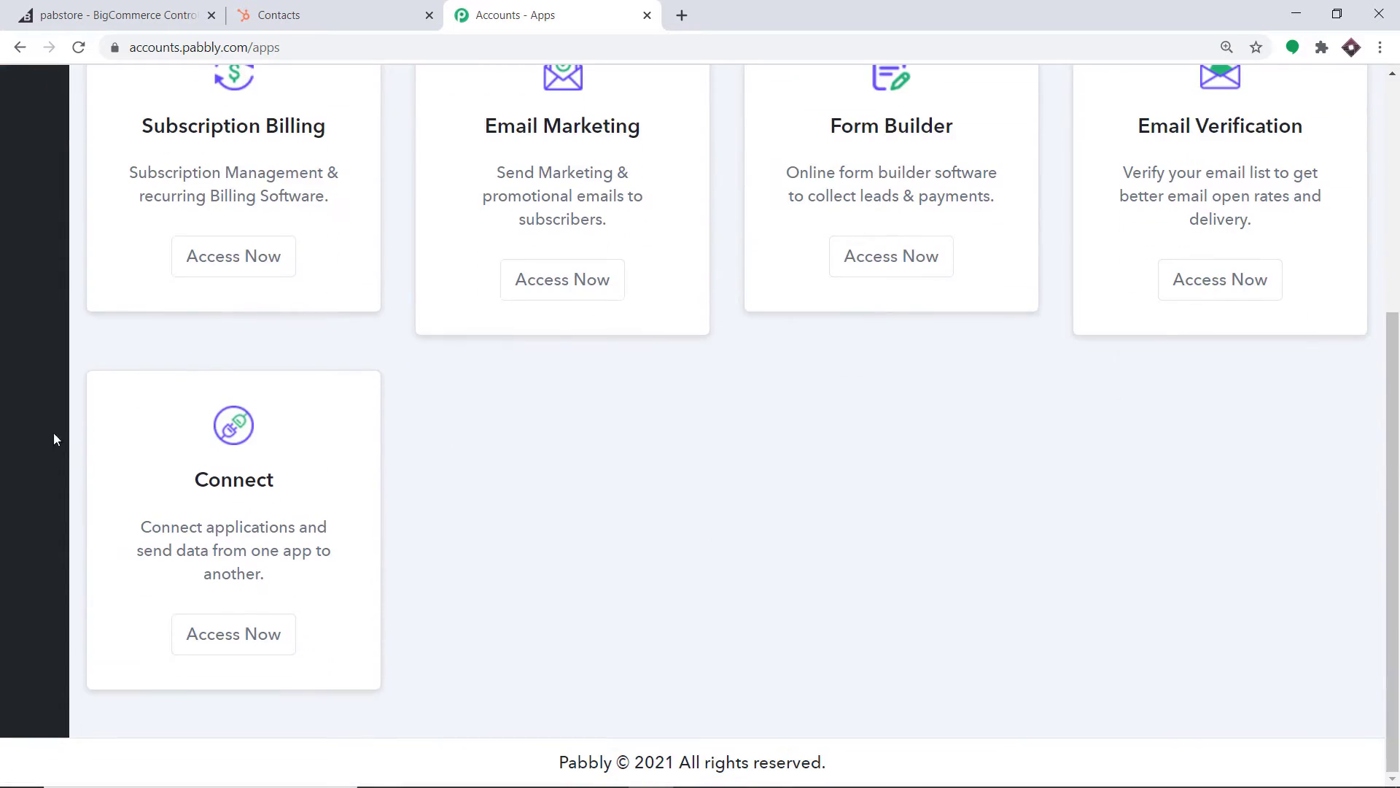
click(264, 636)
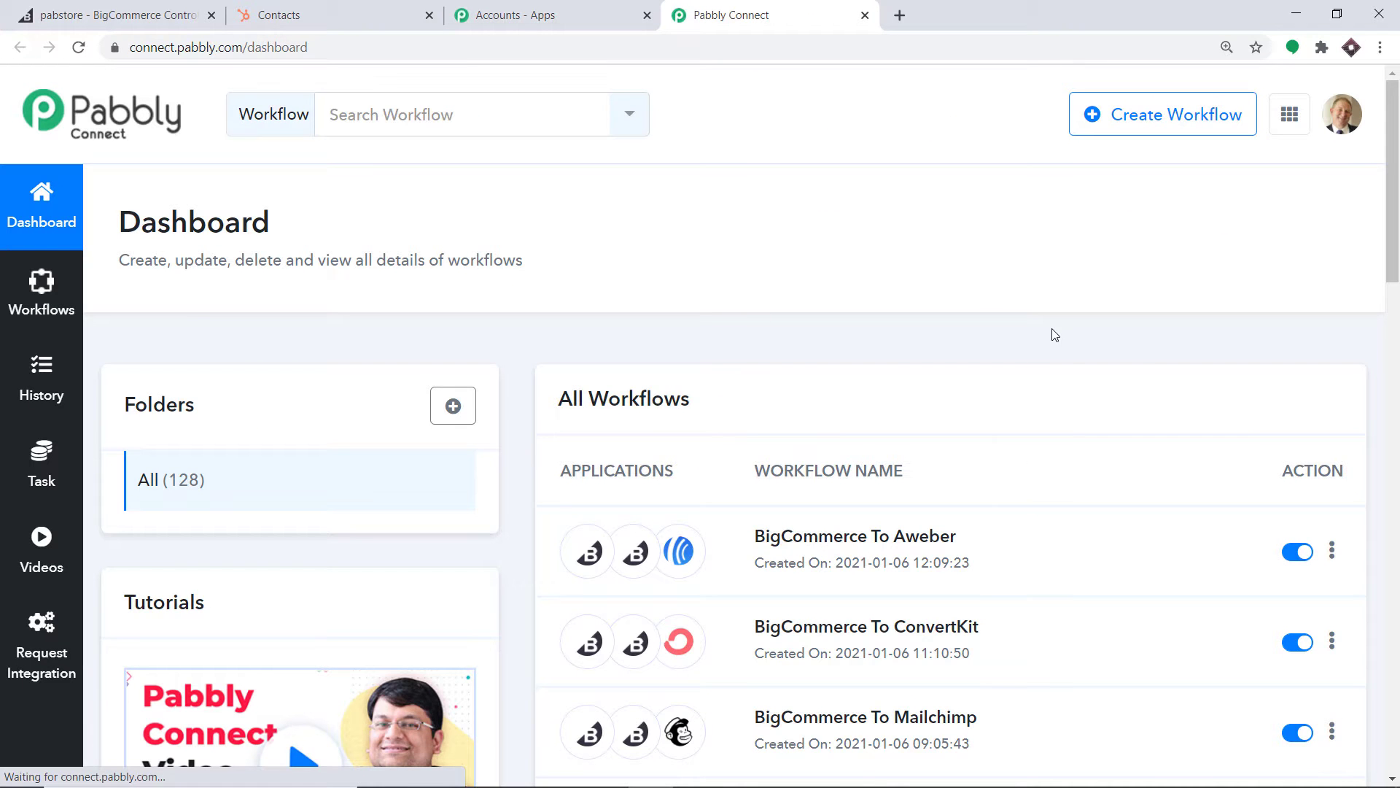
click(1135, 128)
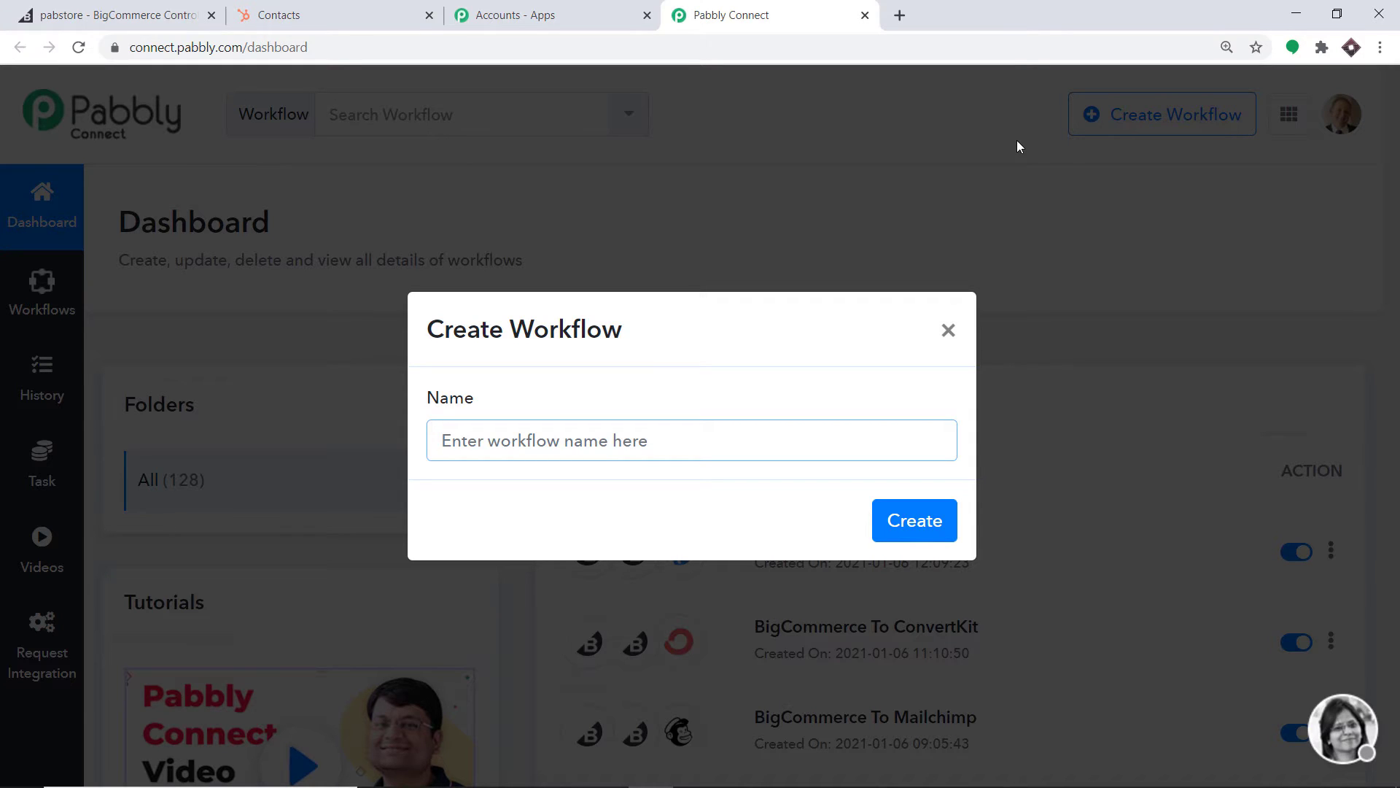
text(BigC)
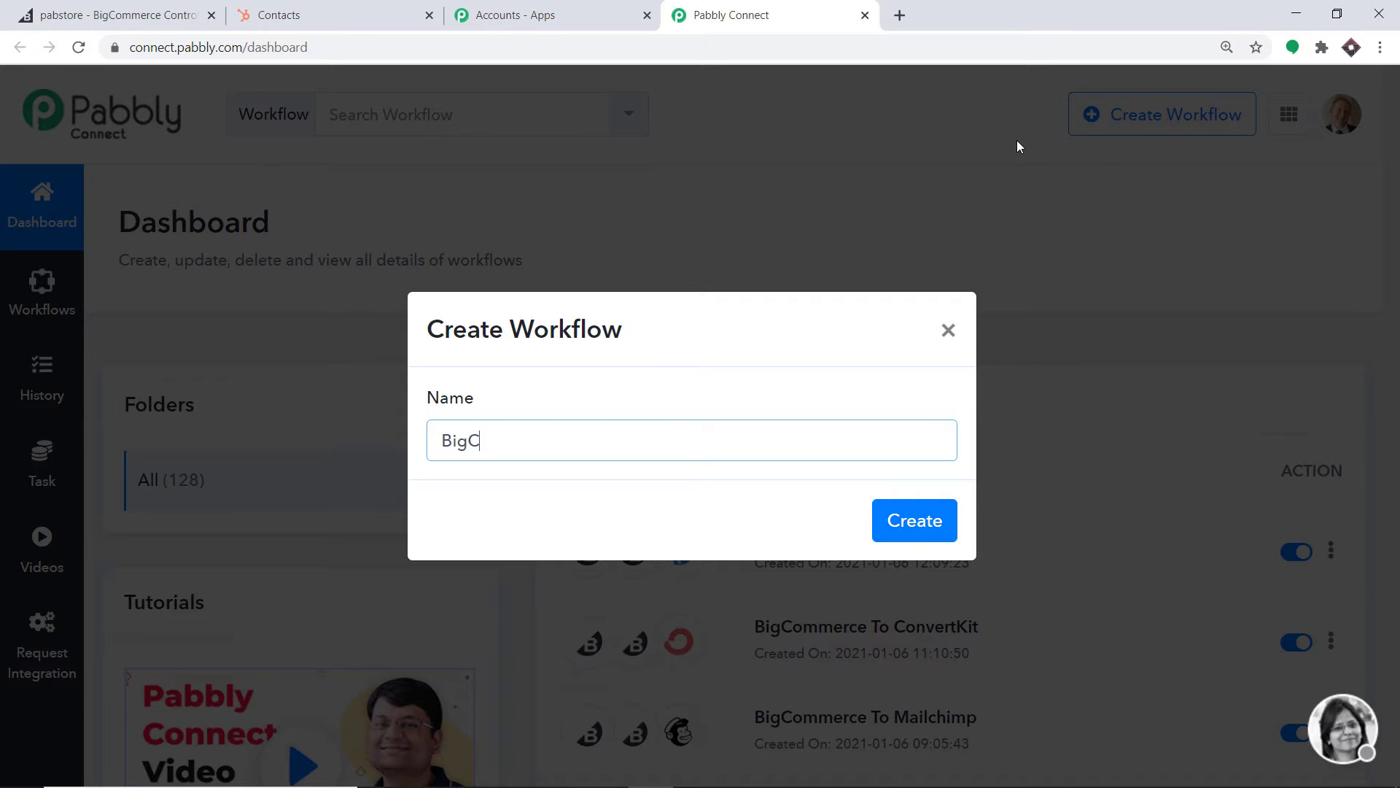
text(ommerce )
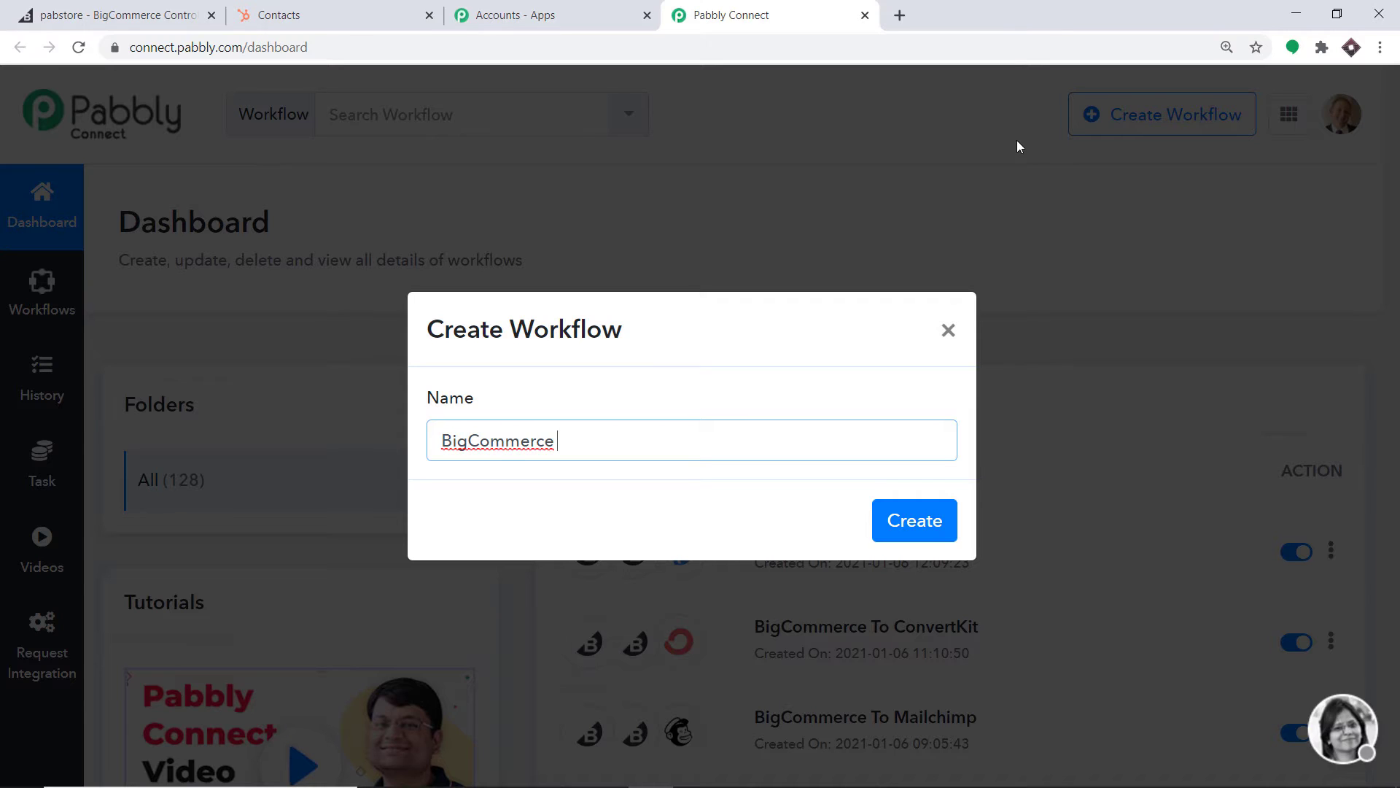
text(To HubSpot)
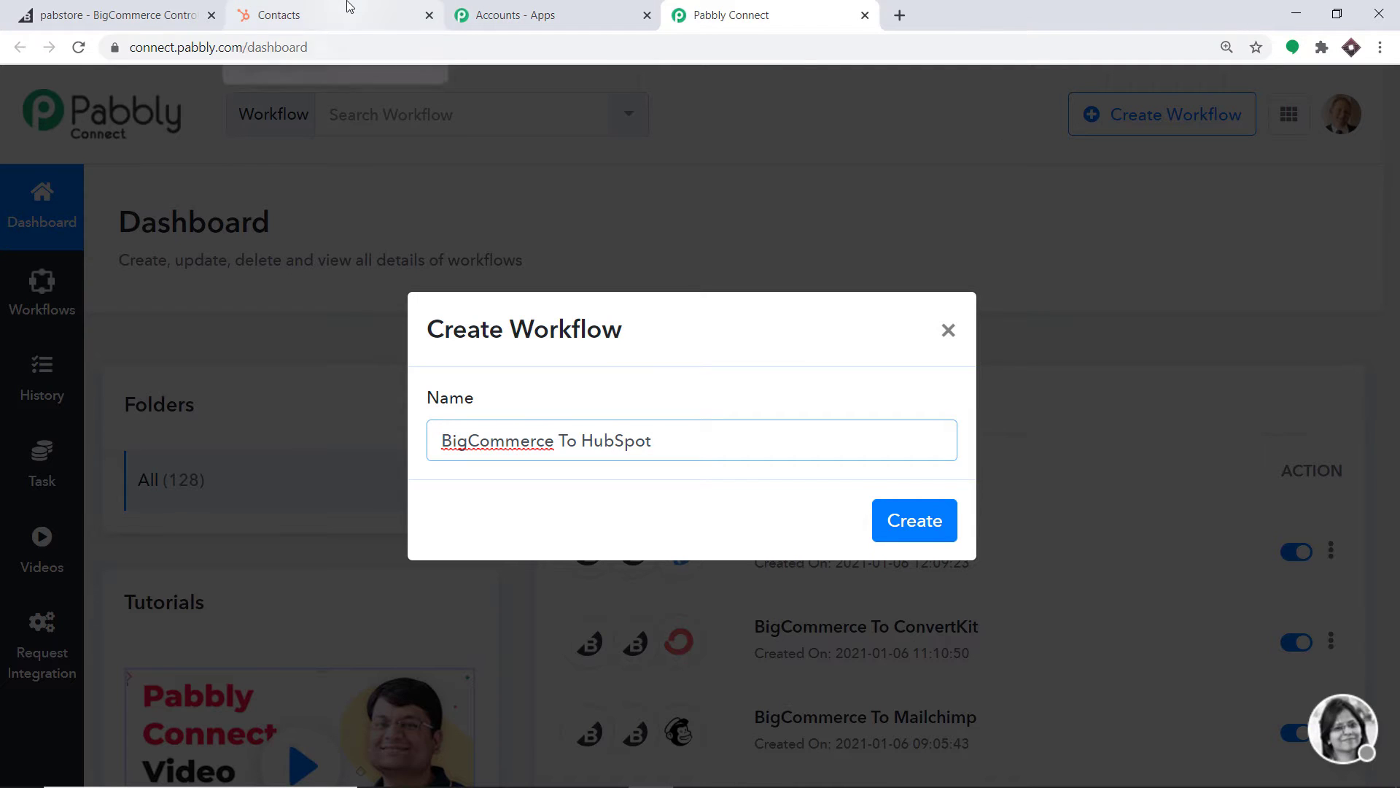
click(920, 525)
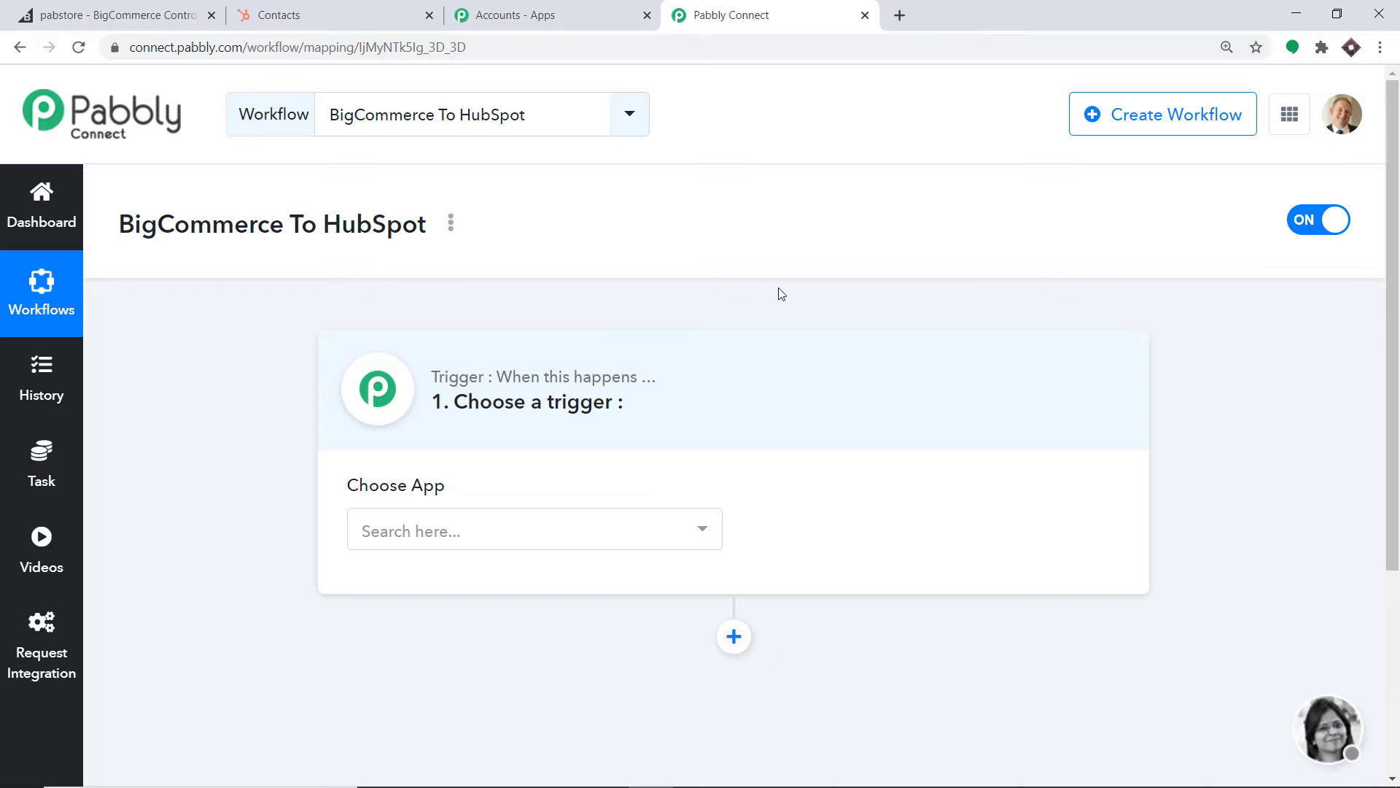
Set the trigger app to BigCommerce with the New Order Created event
click(536, 545)
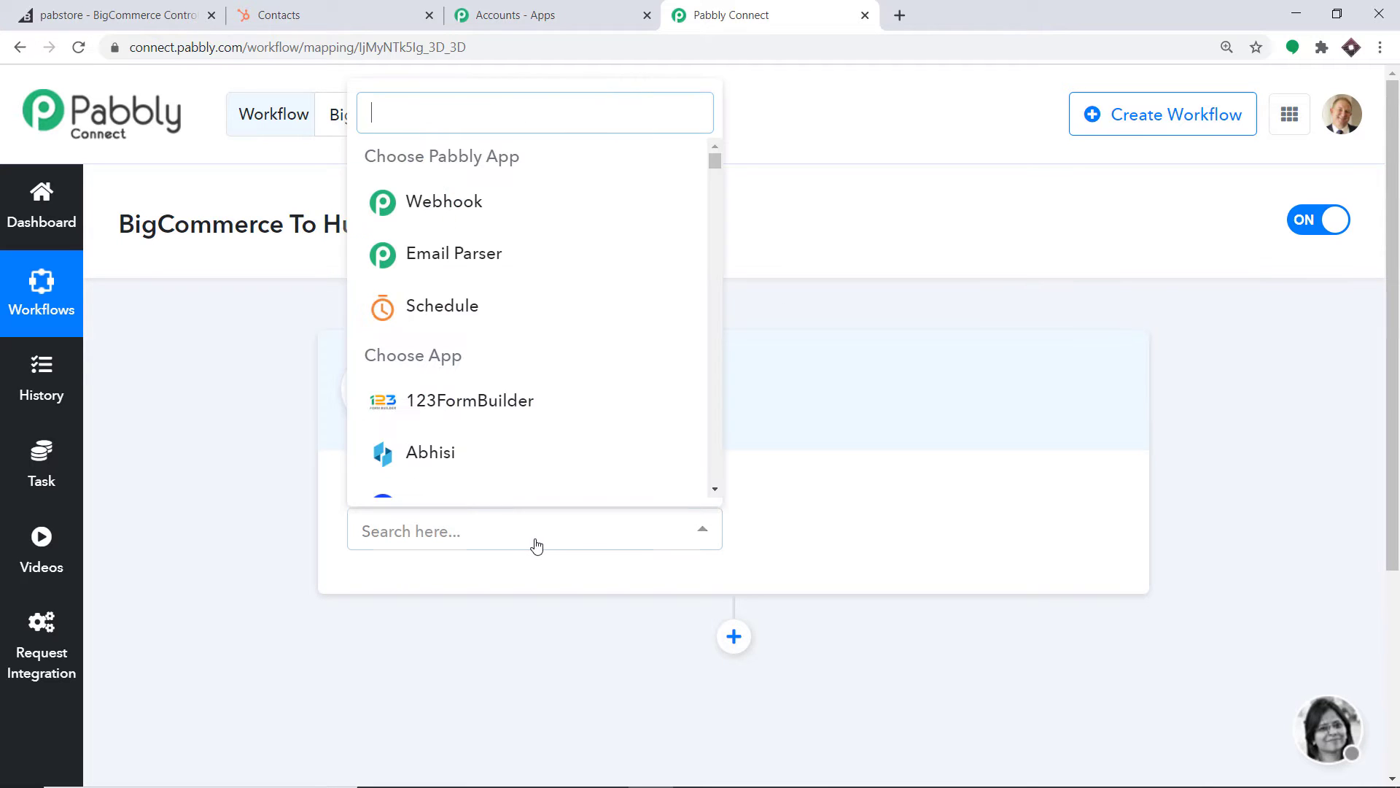
text(big)
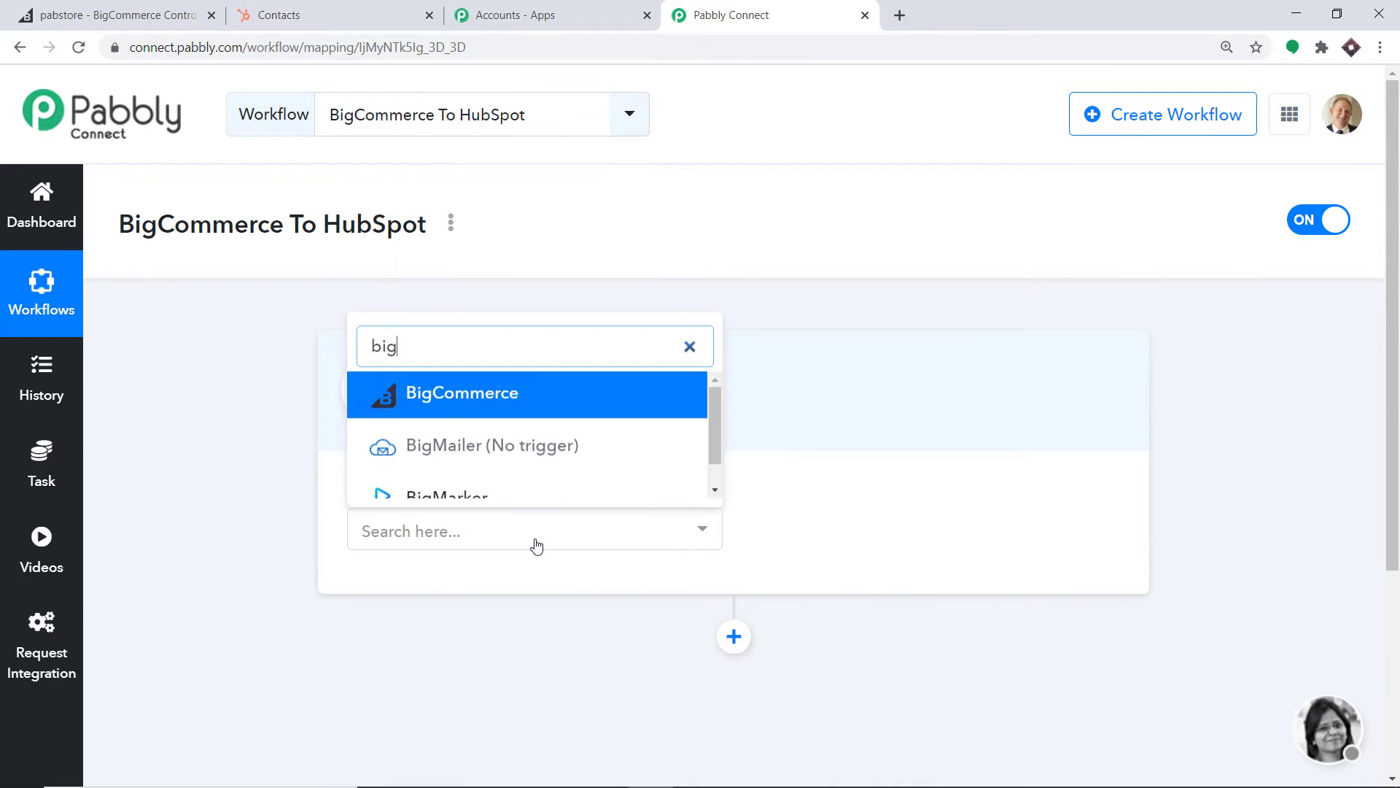
click(525, 396)
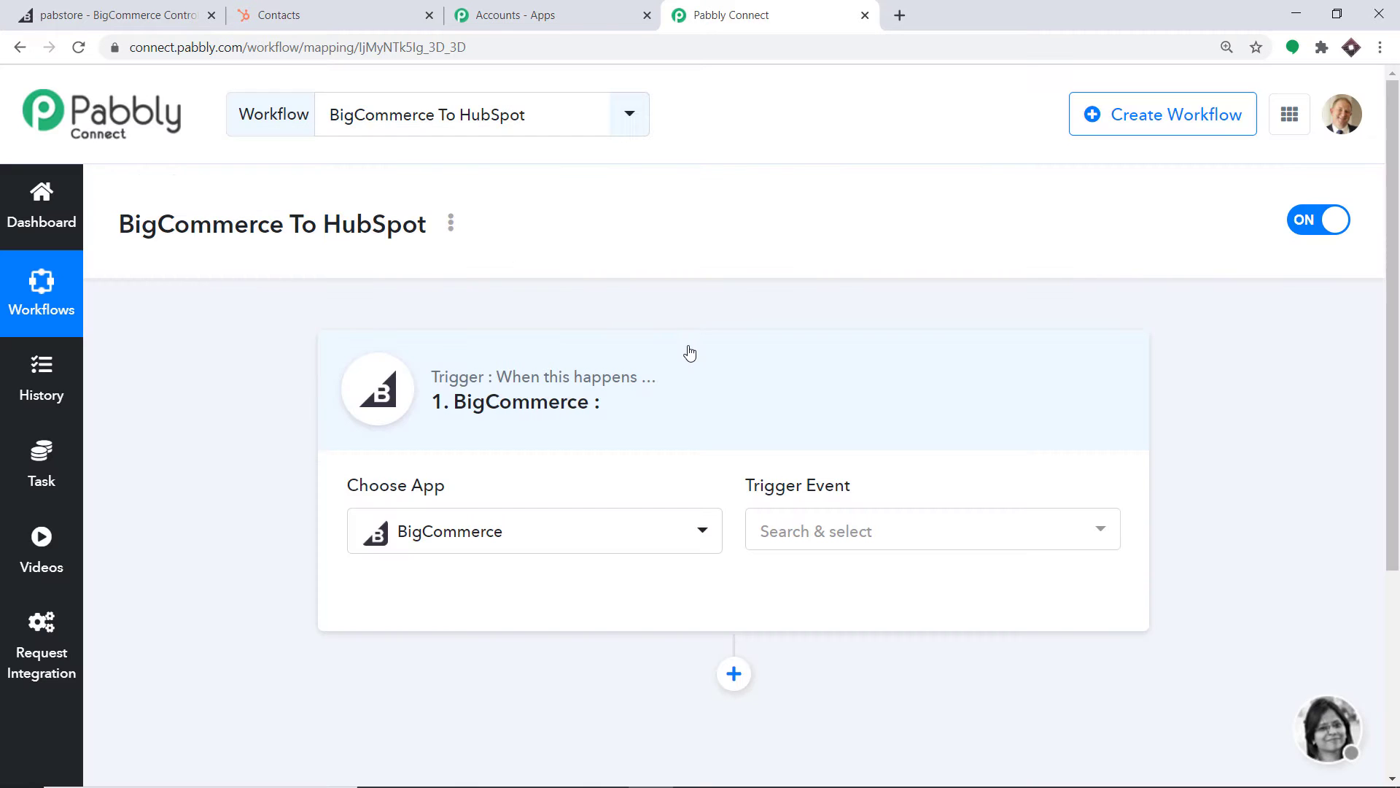
click(817, 522)
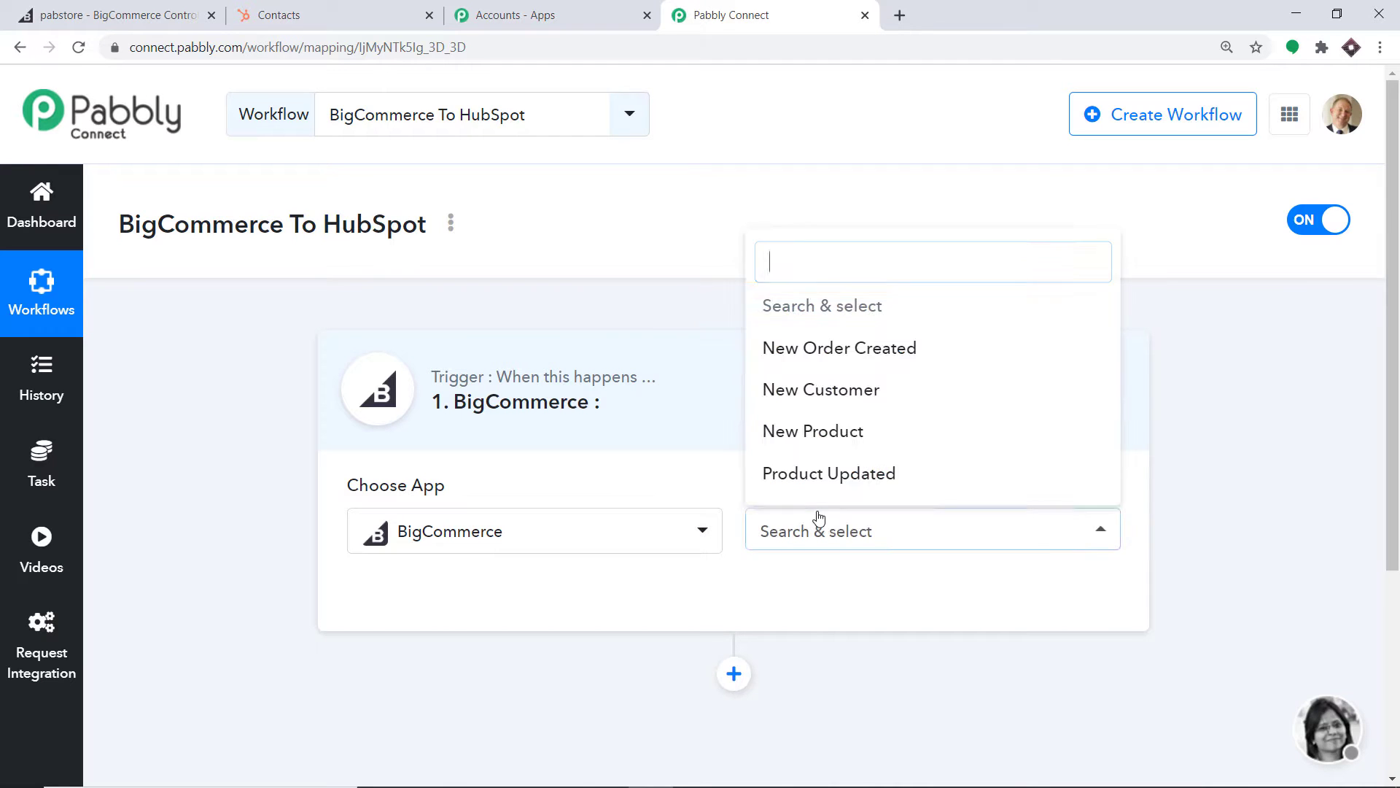
click(923, 347)
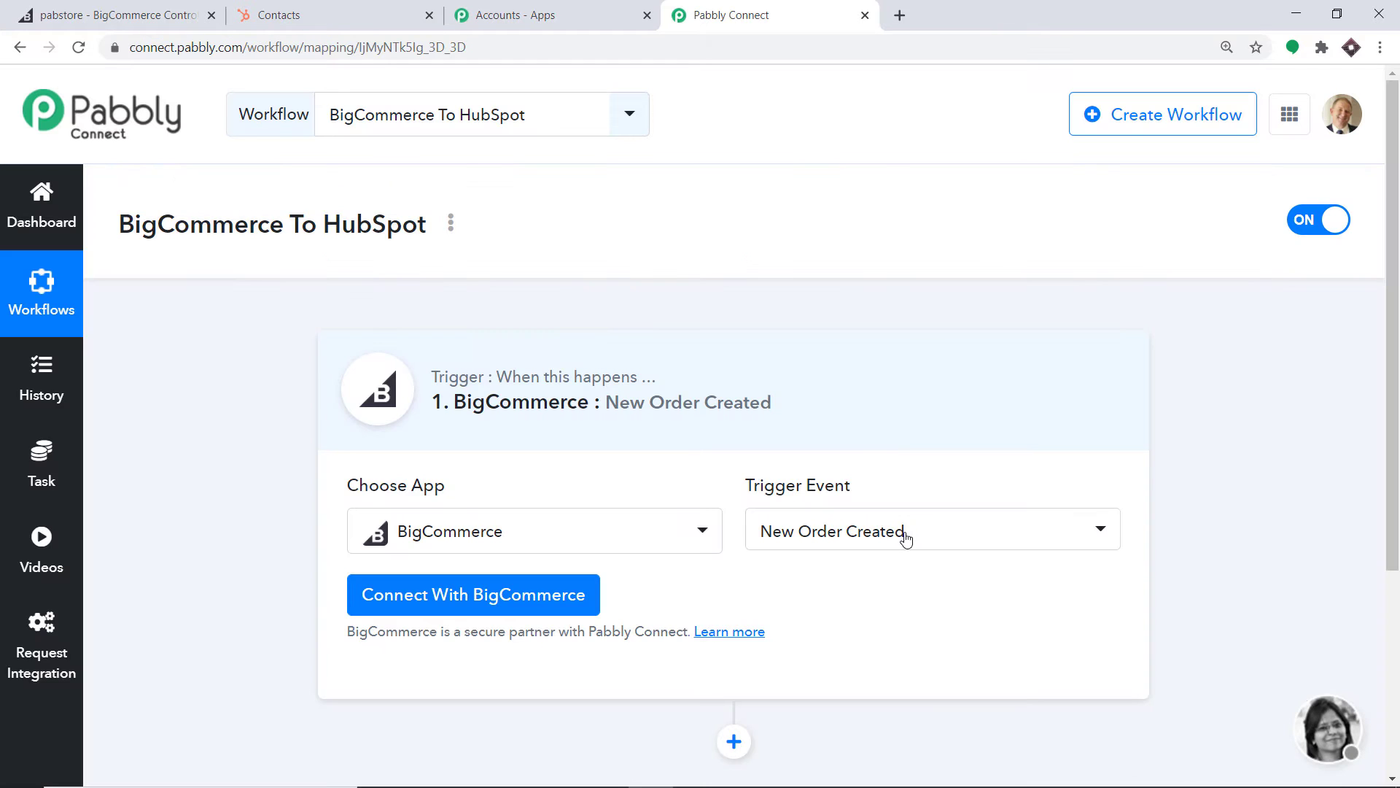
click(904, 536)
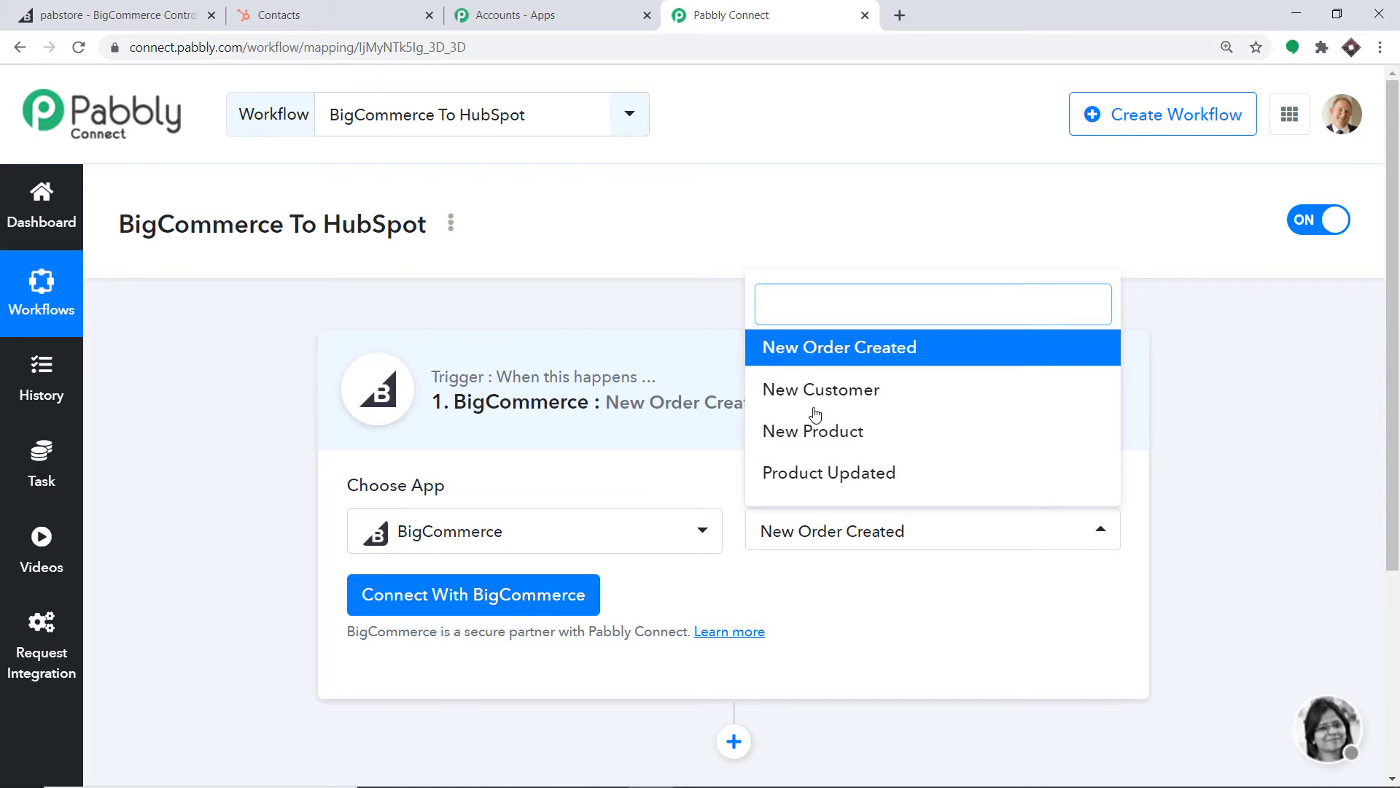
click(886, 628)
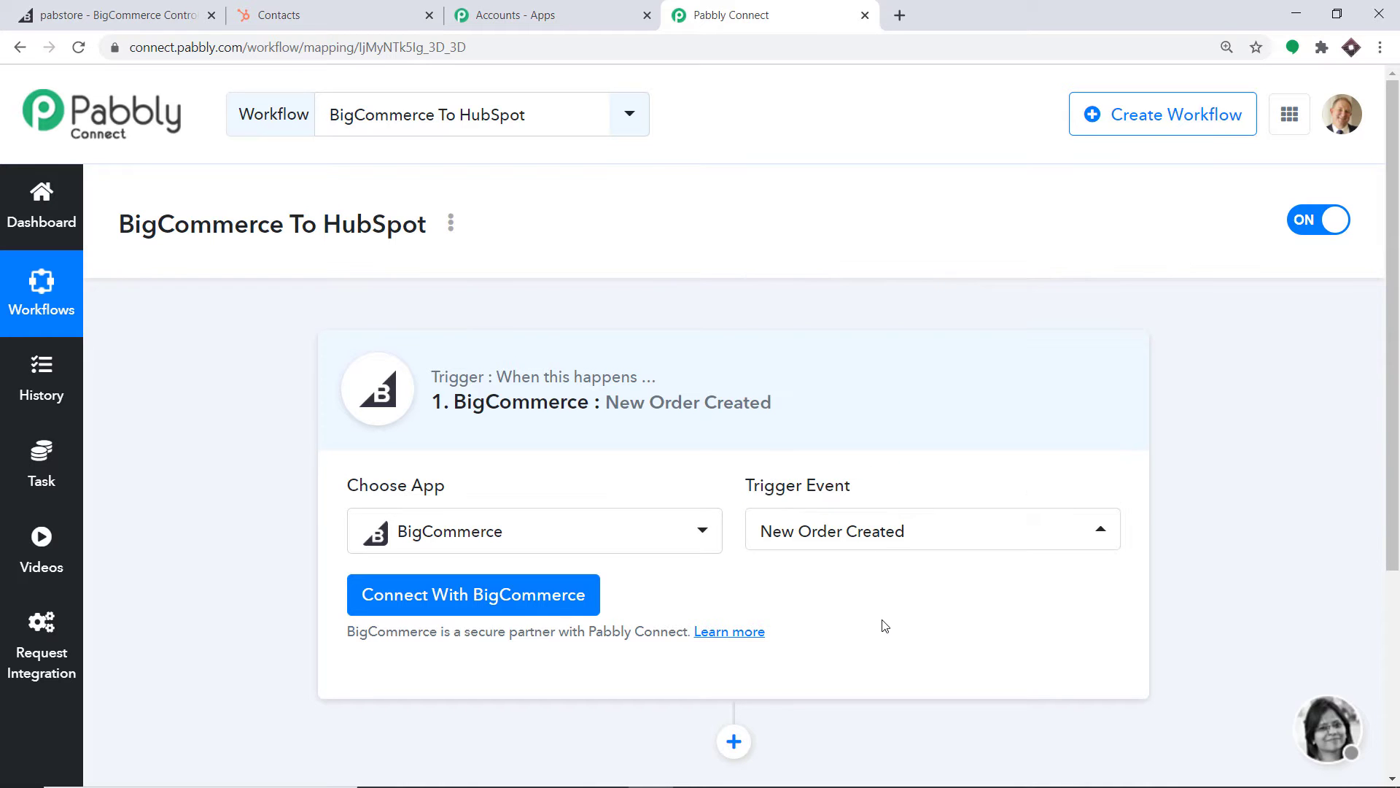
Start connecting the BigCommerce account, then switch to the BigCommerce store admin
click(488, 592)
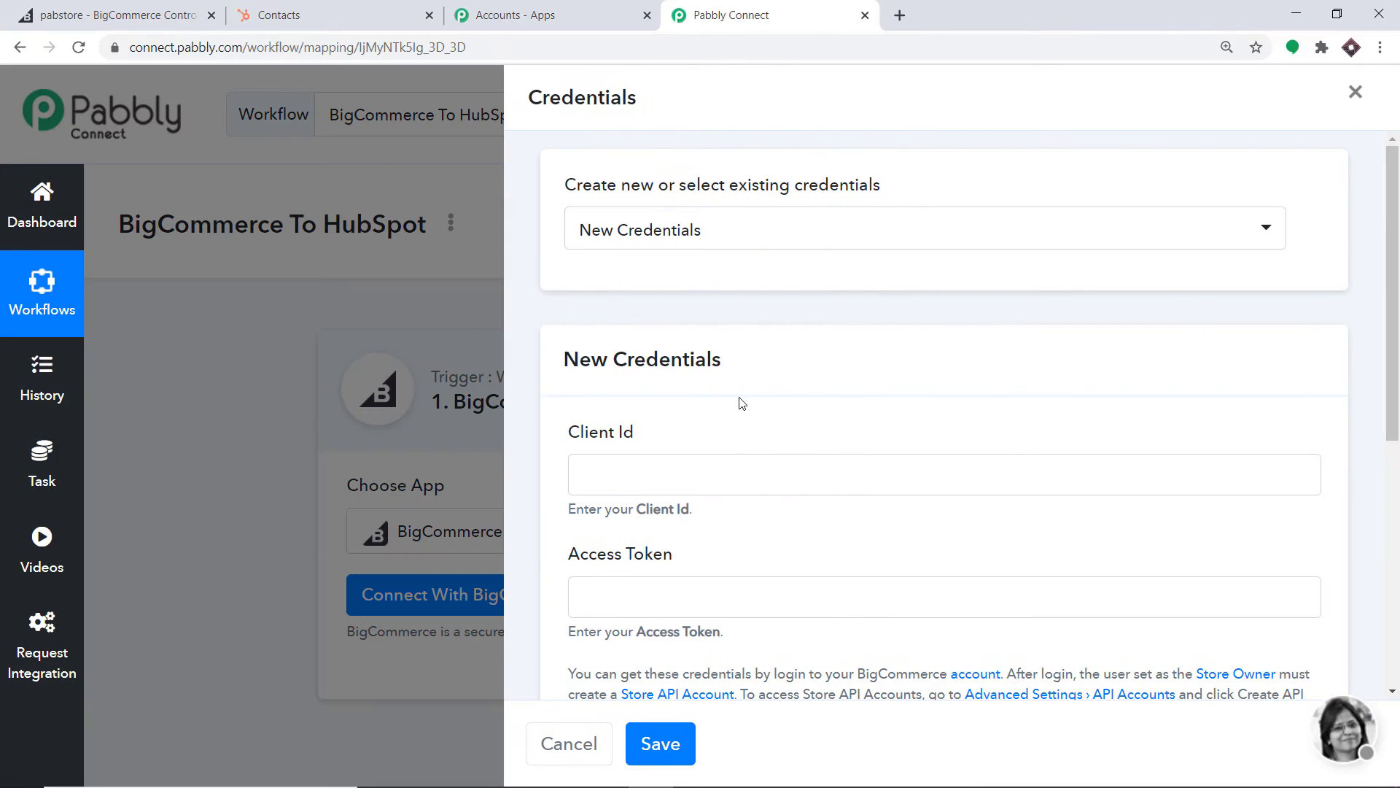
scroll(716, 325, down, 3)
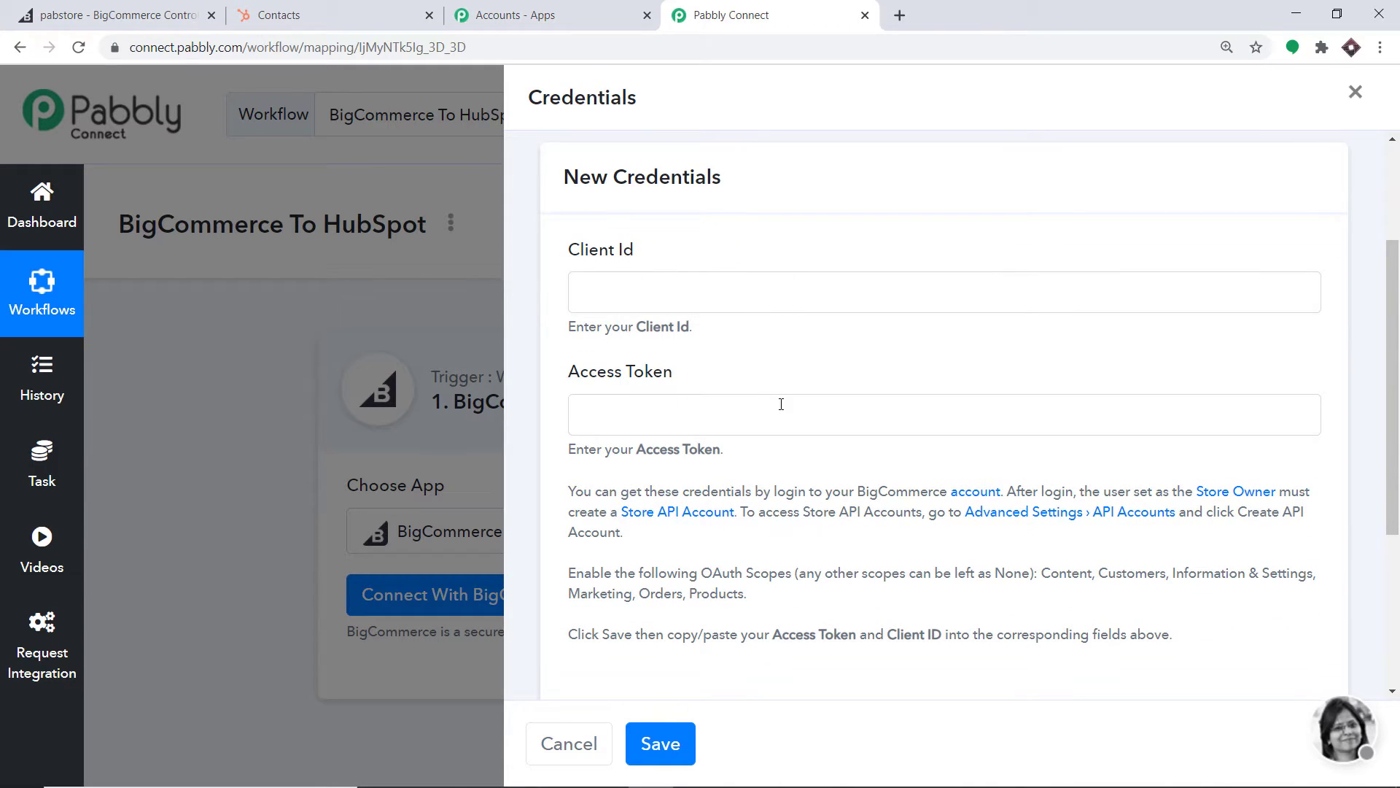
scroll(781, 404, down, 4)
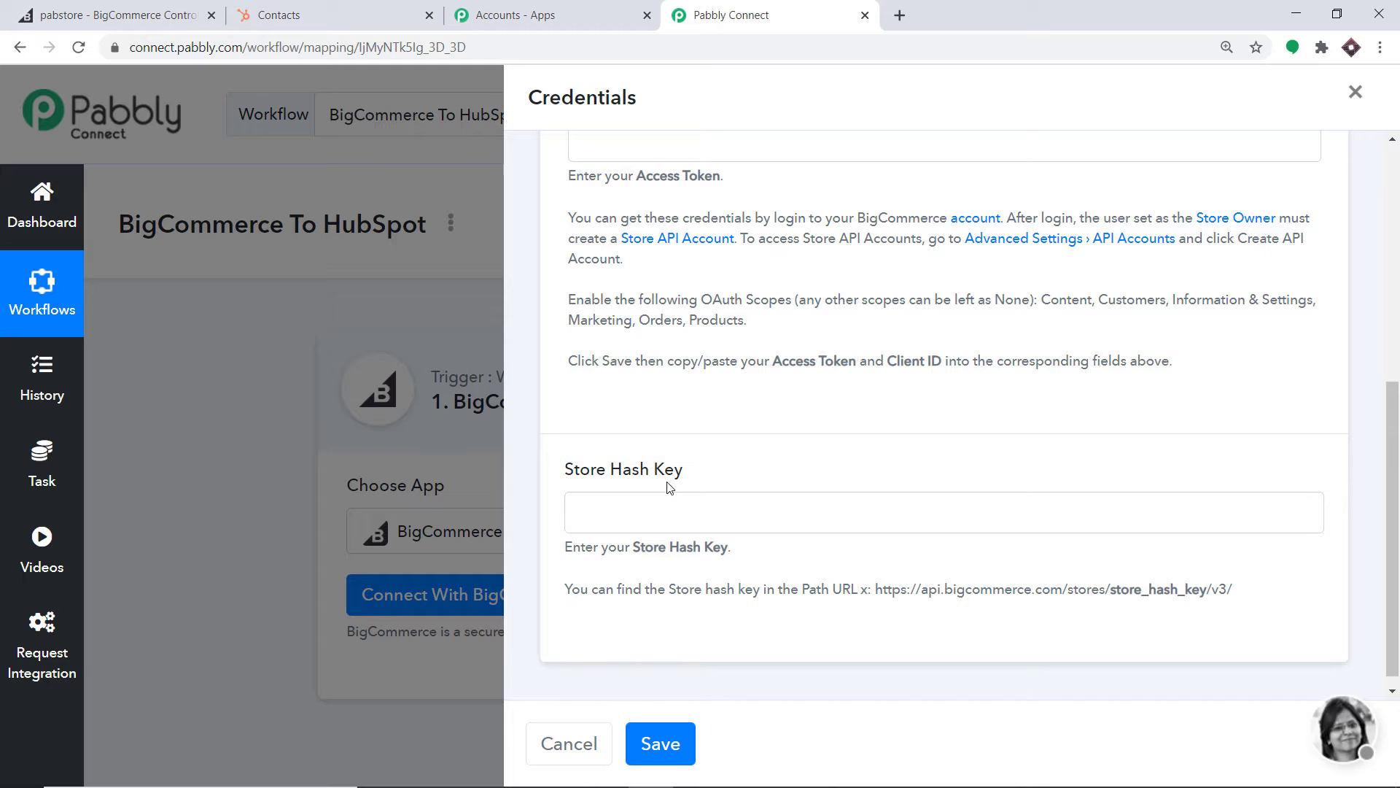
scroll(666, 484, up, 4)
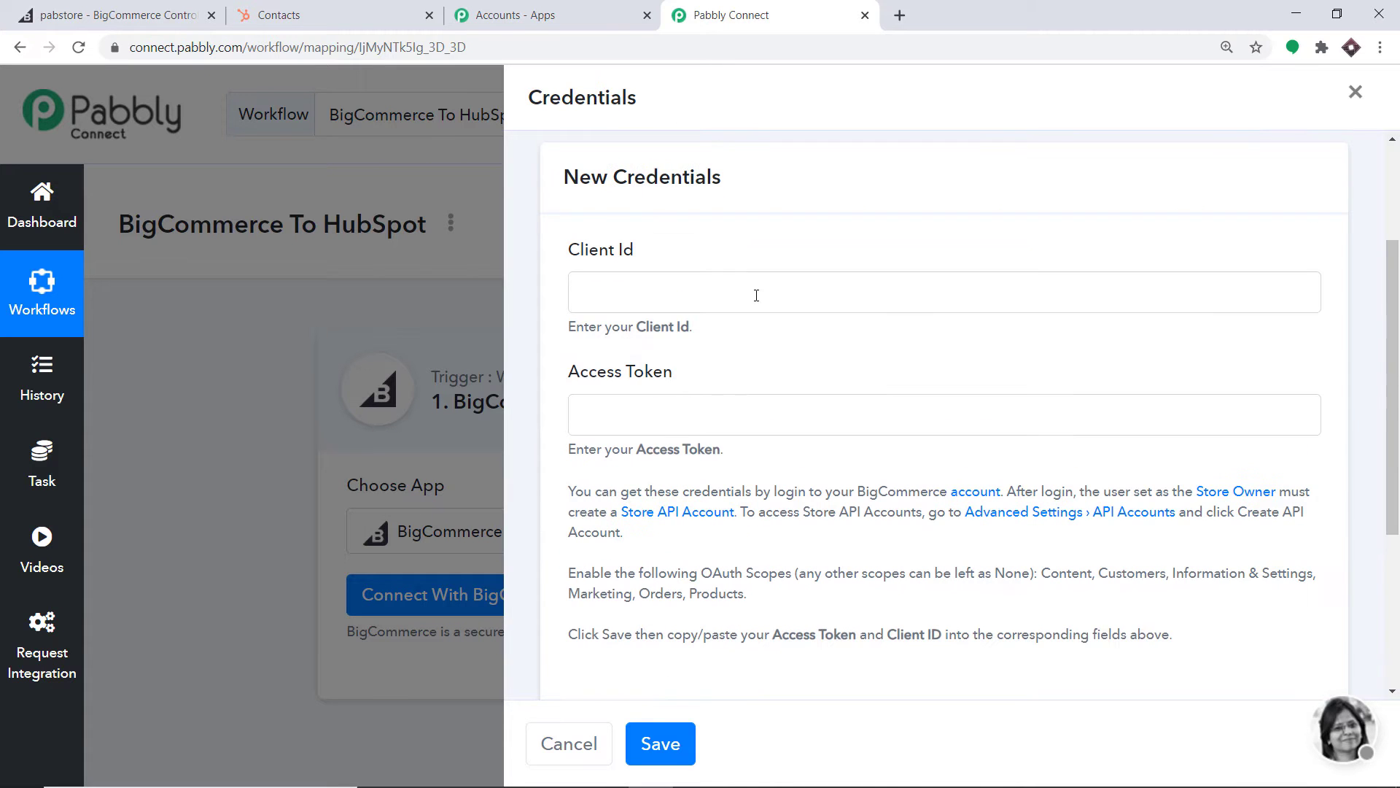
click(148, 12)
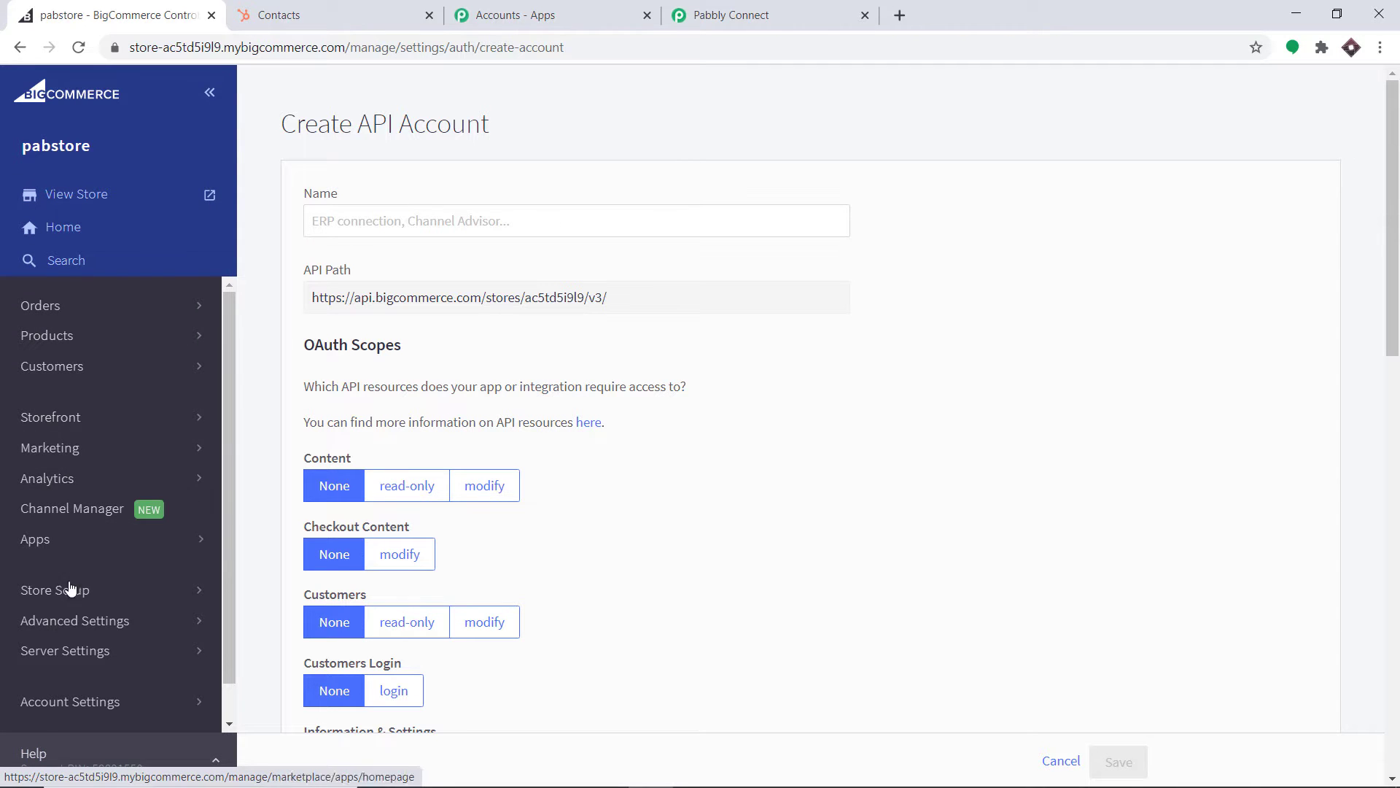
From Advanced Settings > API Accounts, choose Create V2/V3 API Token
click(71, 622)
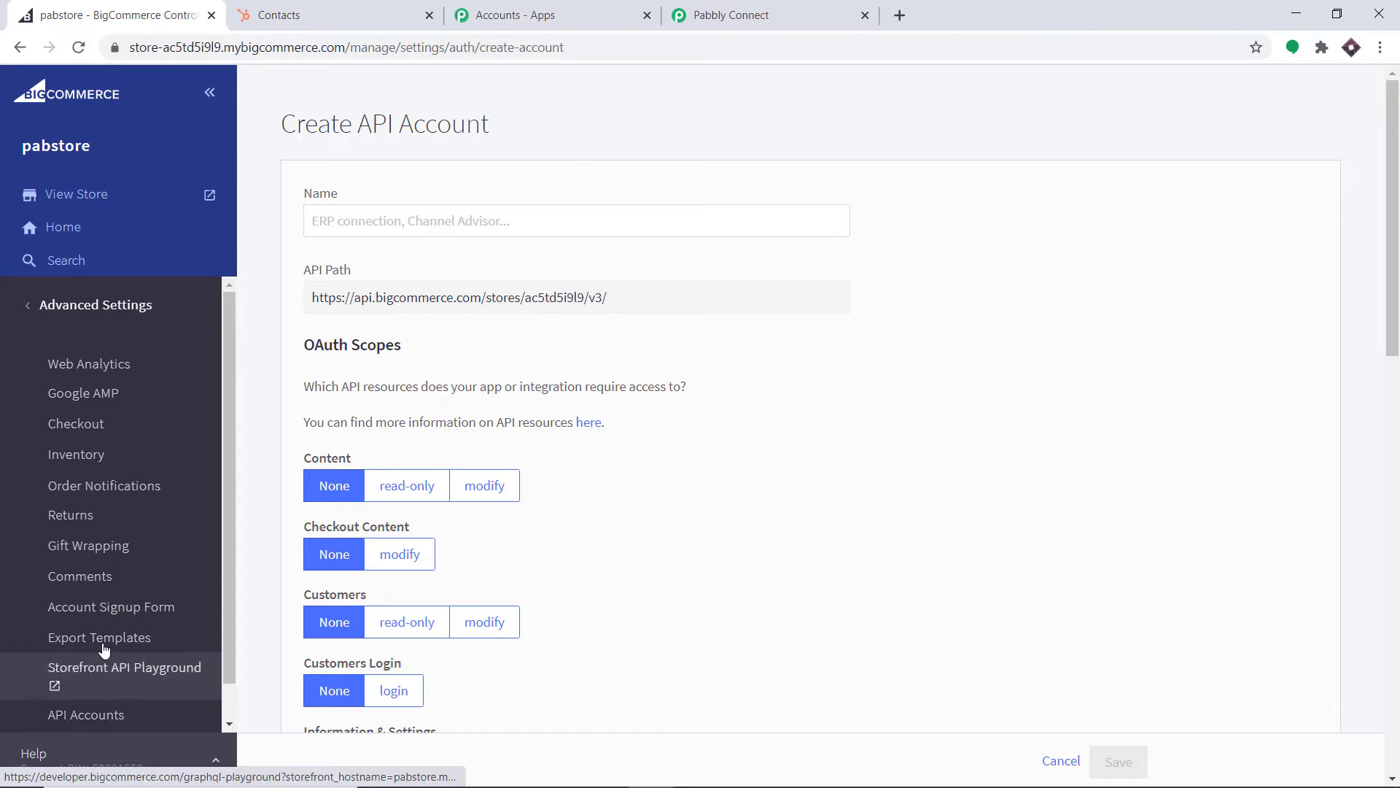
click(108, 579)
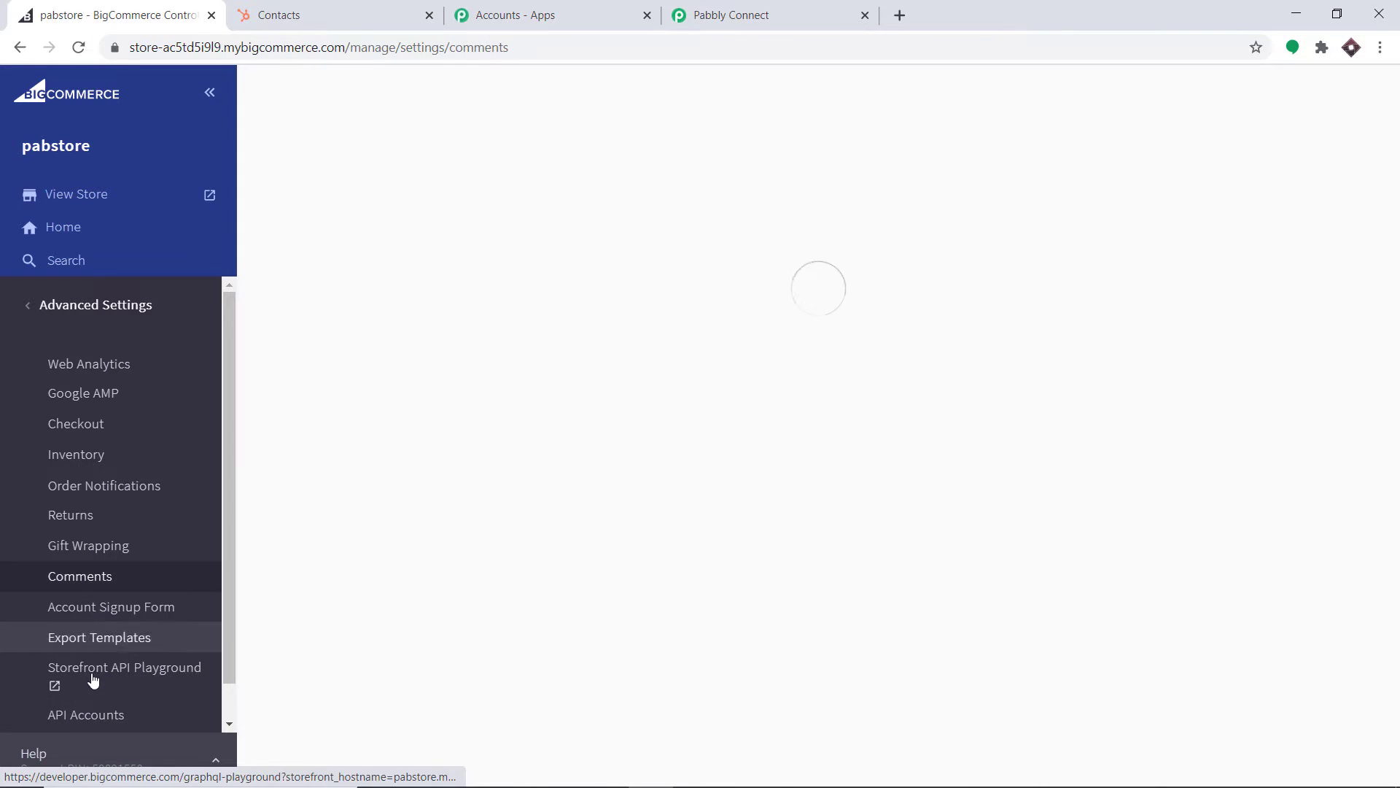
click(93, 717)
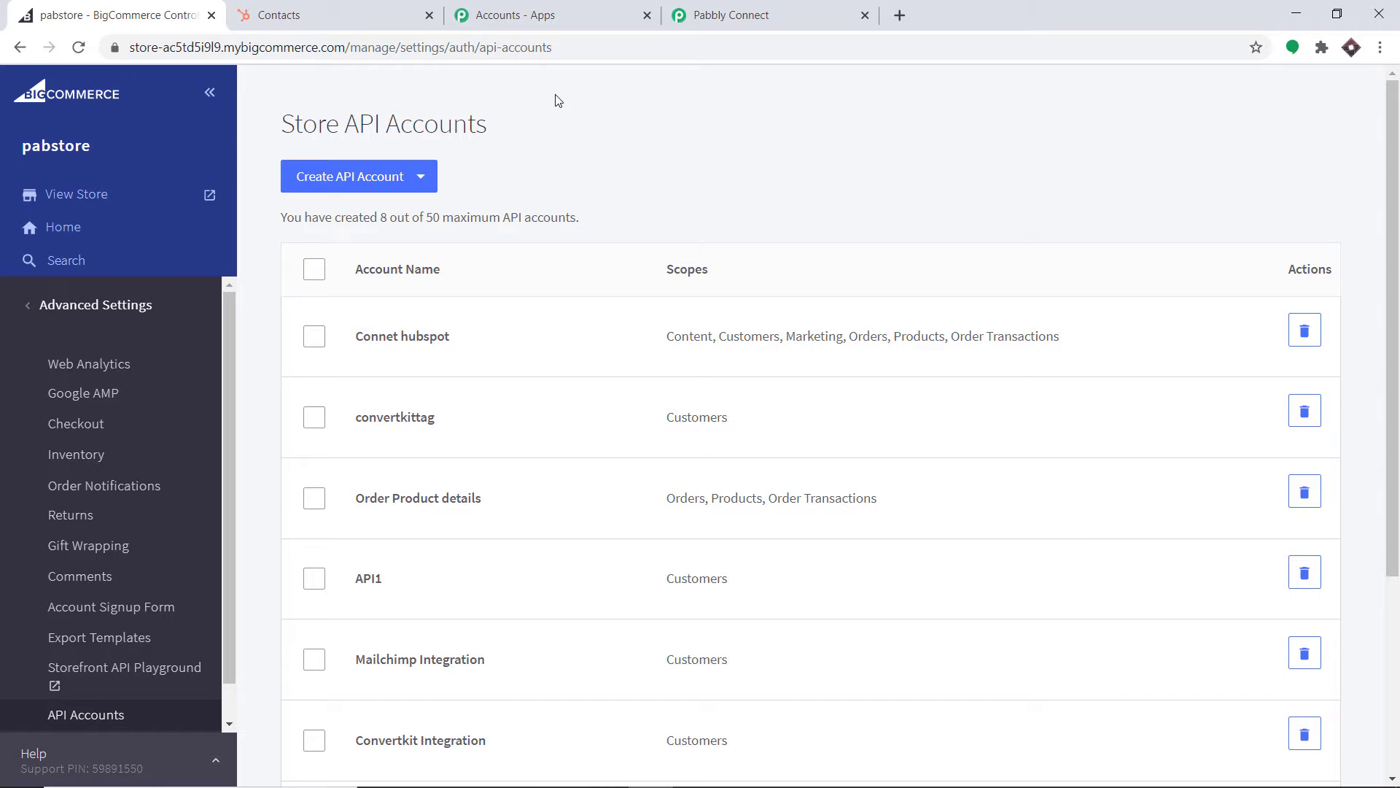
click(389, 185)
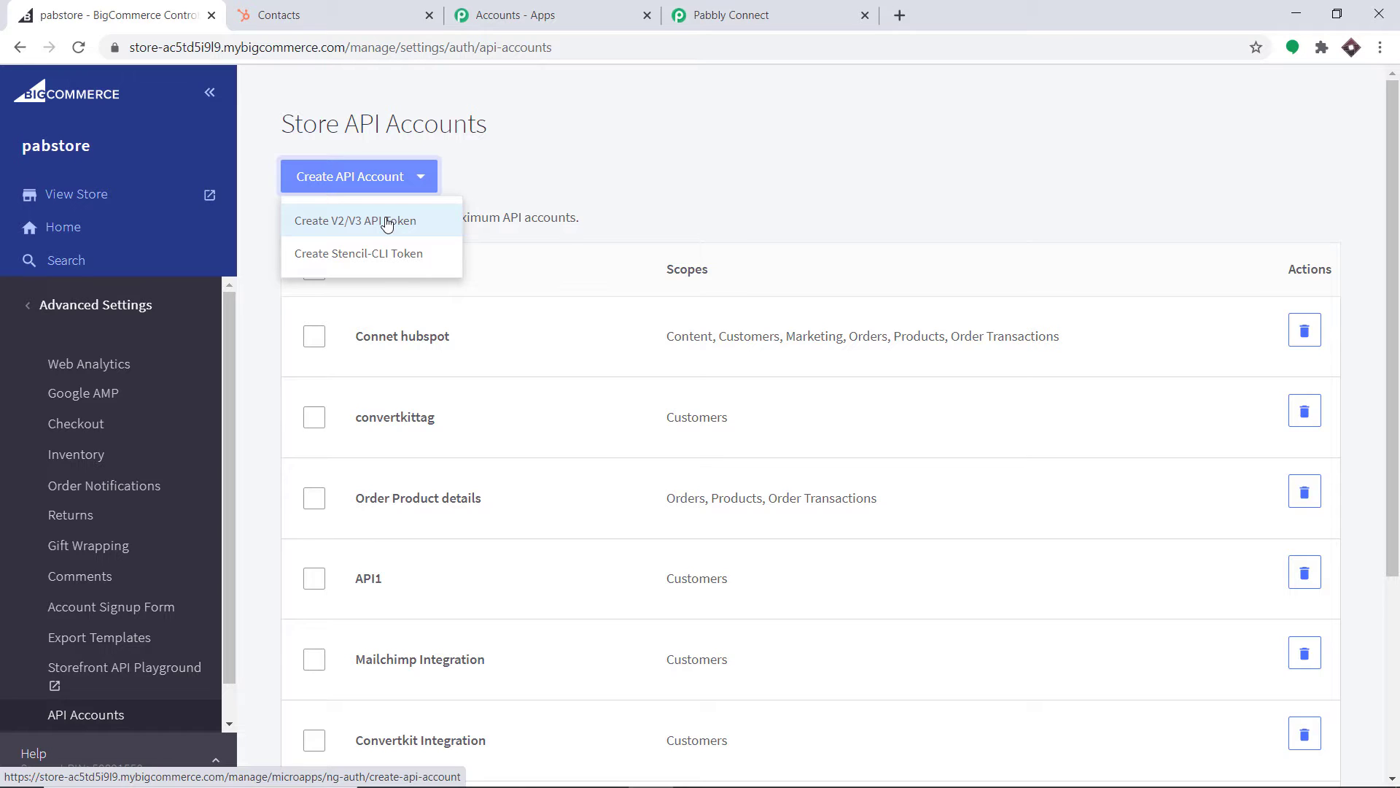
click(387, 222)
click(386, 221)
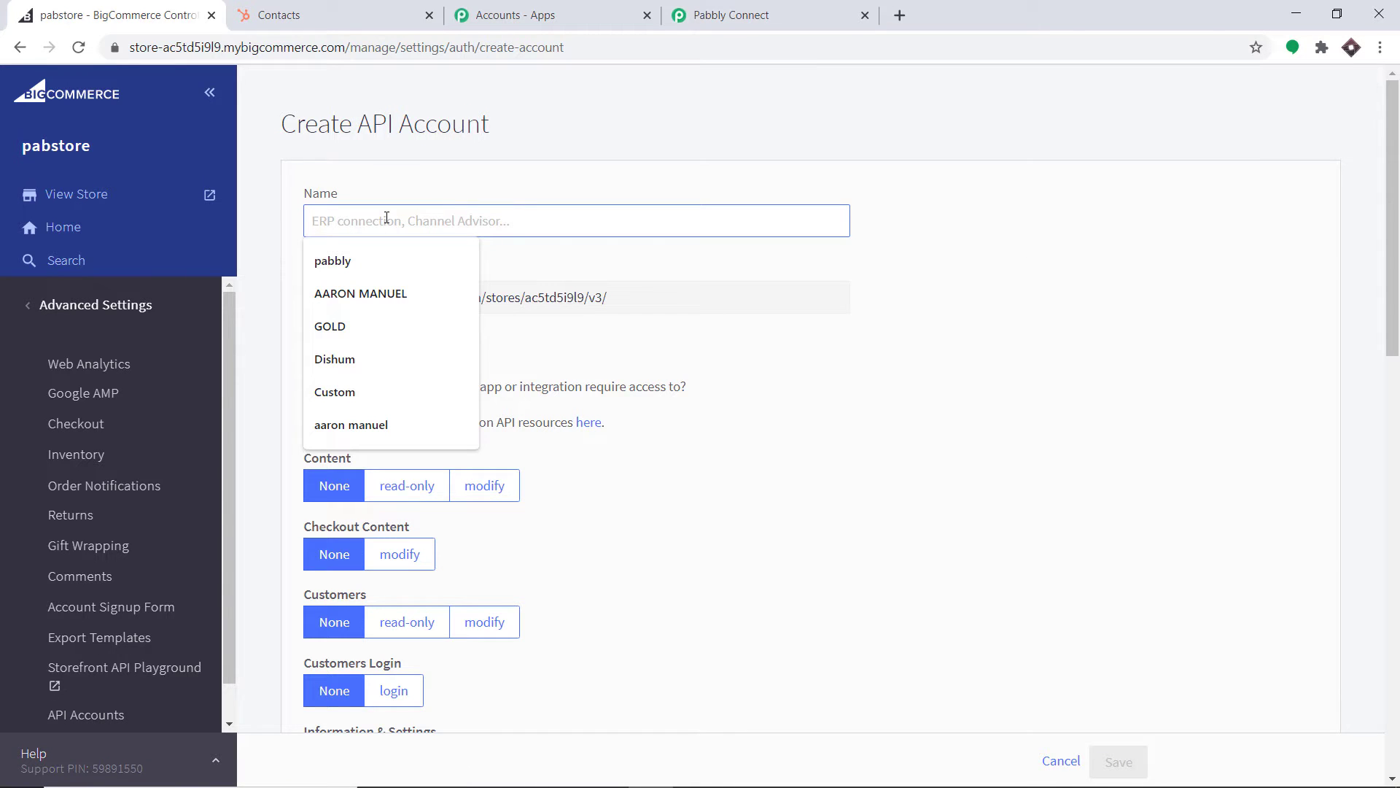
Name the API account 'HubSpot Integration' and give Customers and Orders modify access
text(Hu)
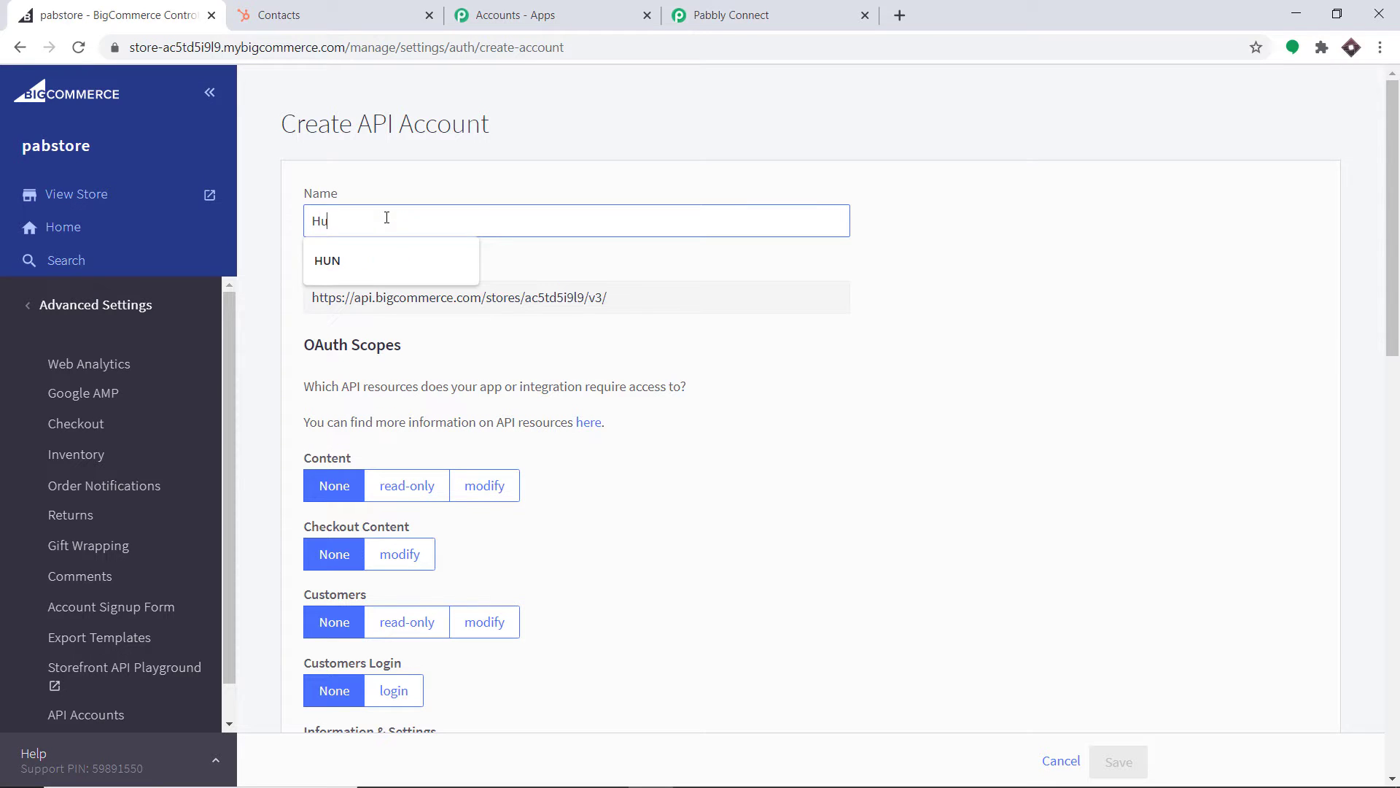
text(bSpot)
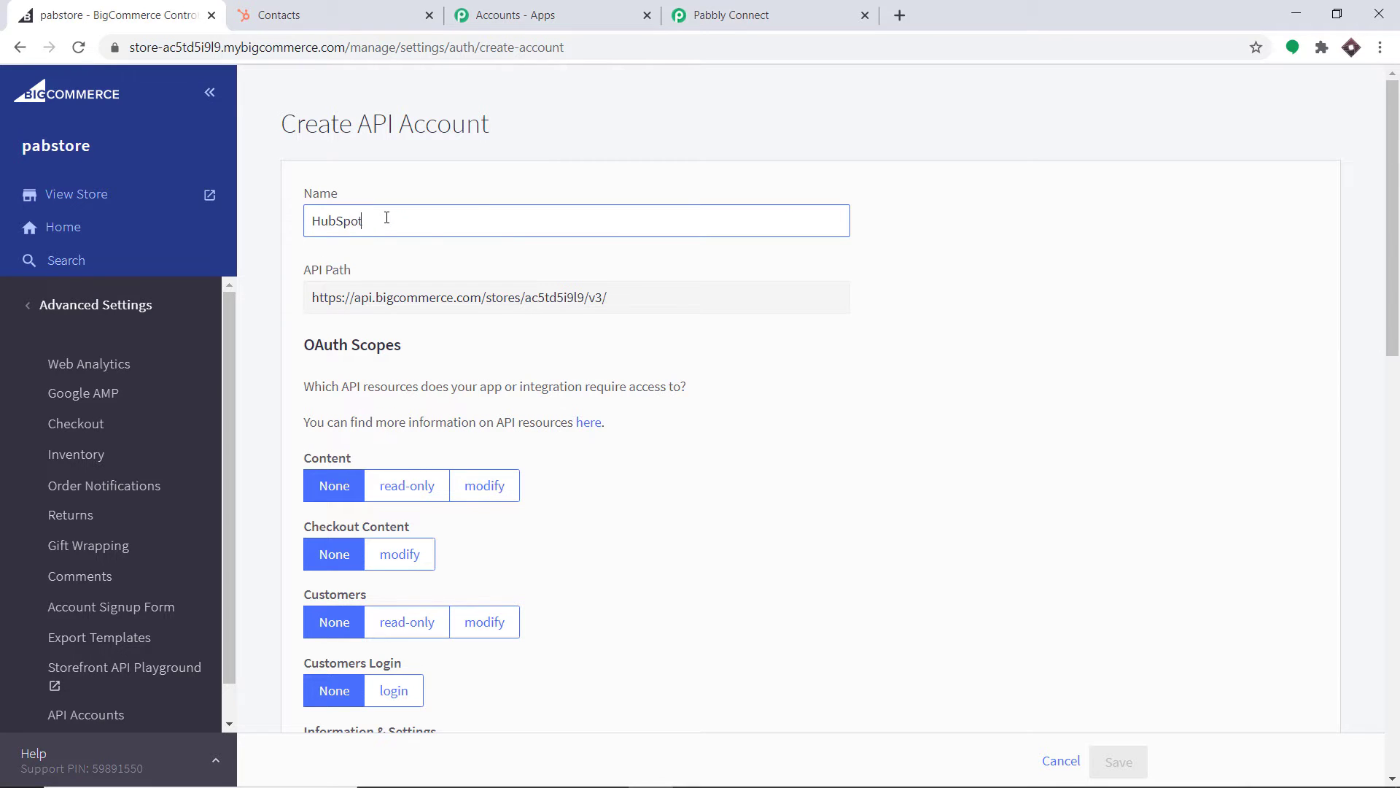
text( Integration)
scroll(616, 197, down, 3)
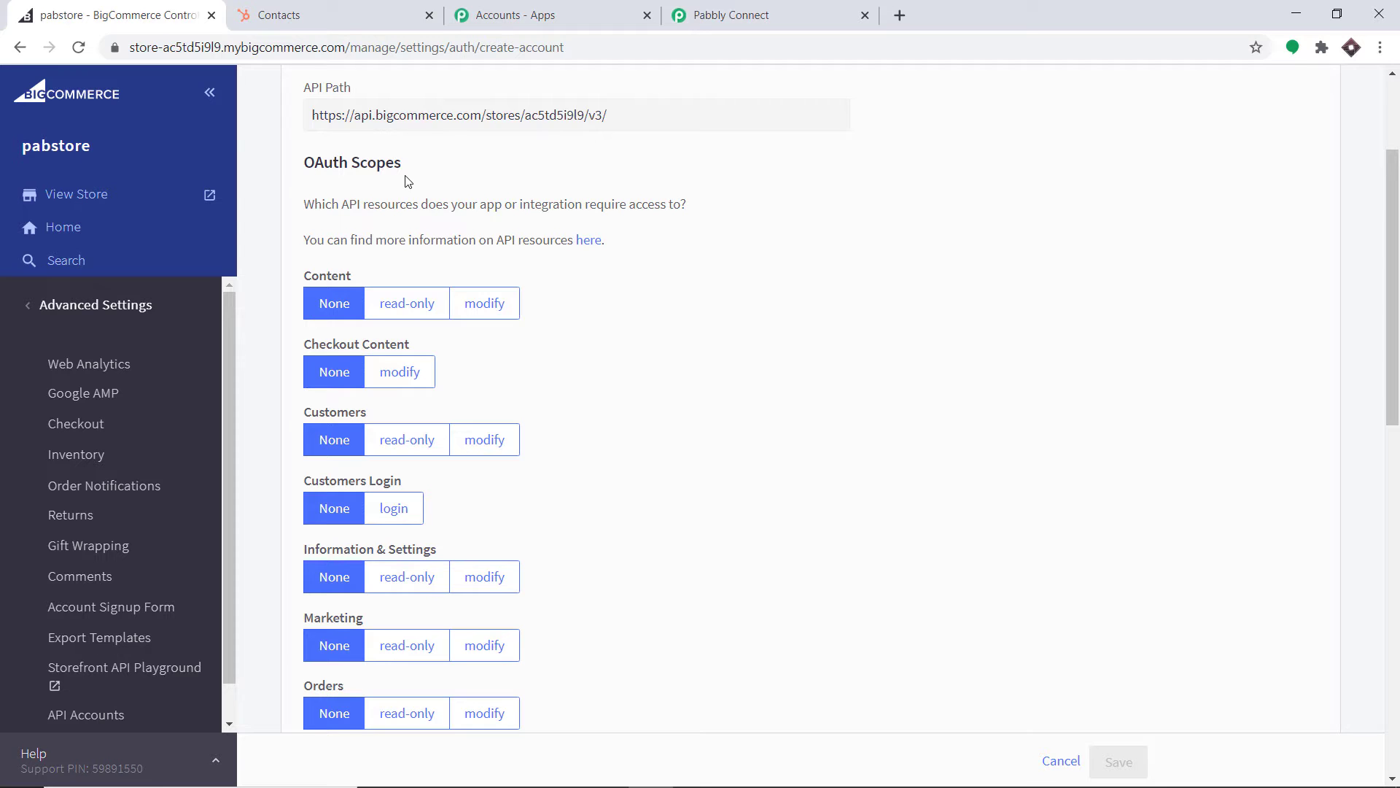
scroll(410, 322, down, 2)
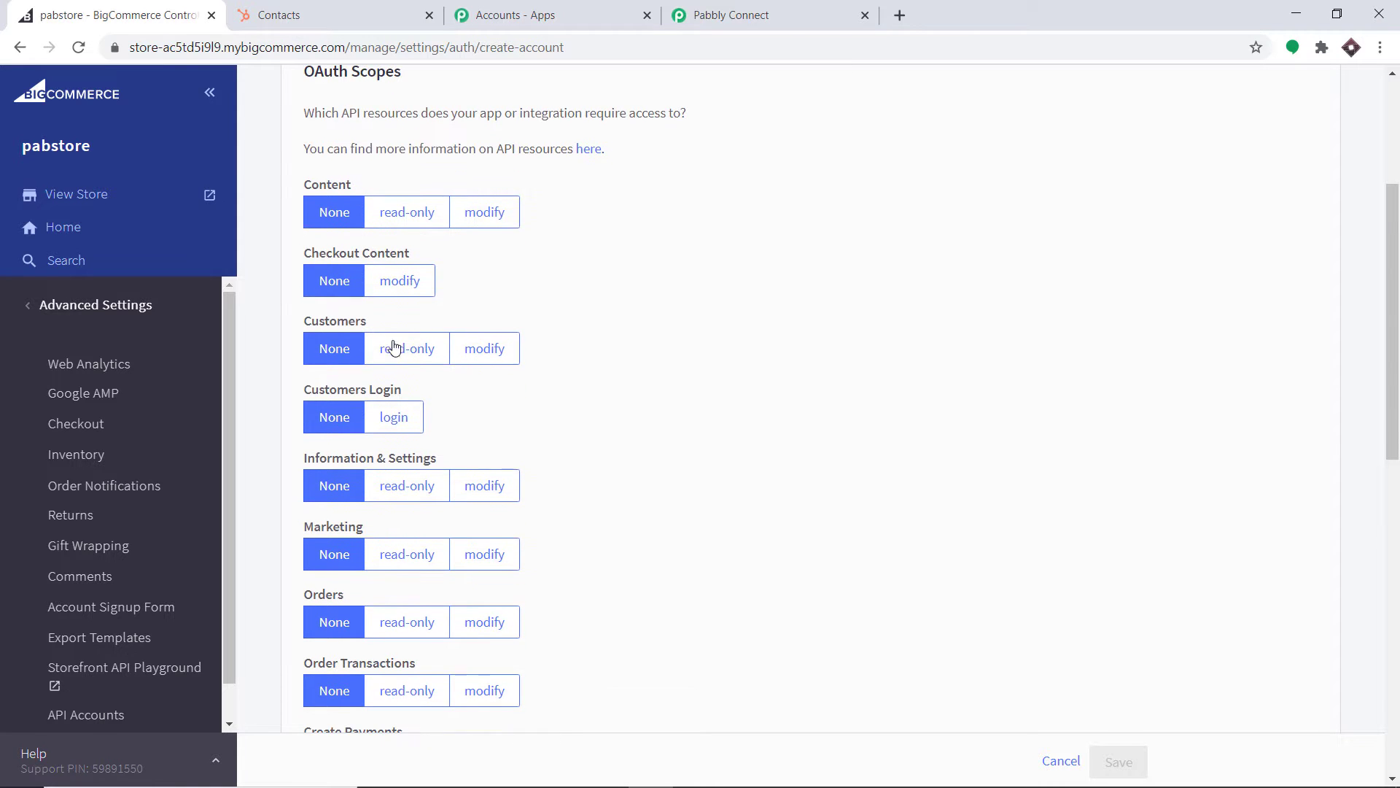
click(484, 348)
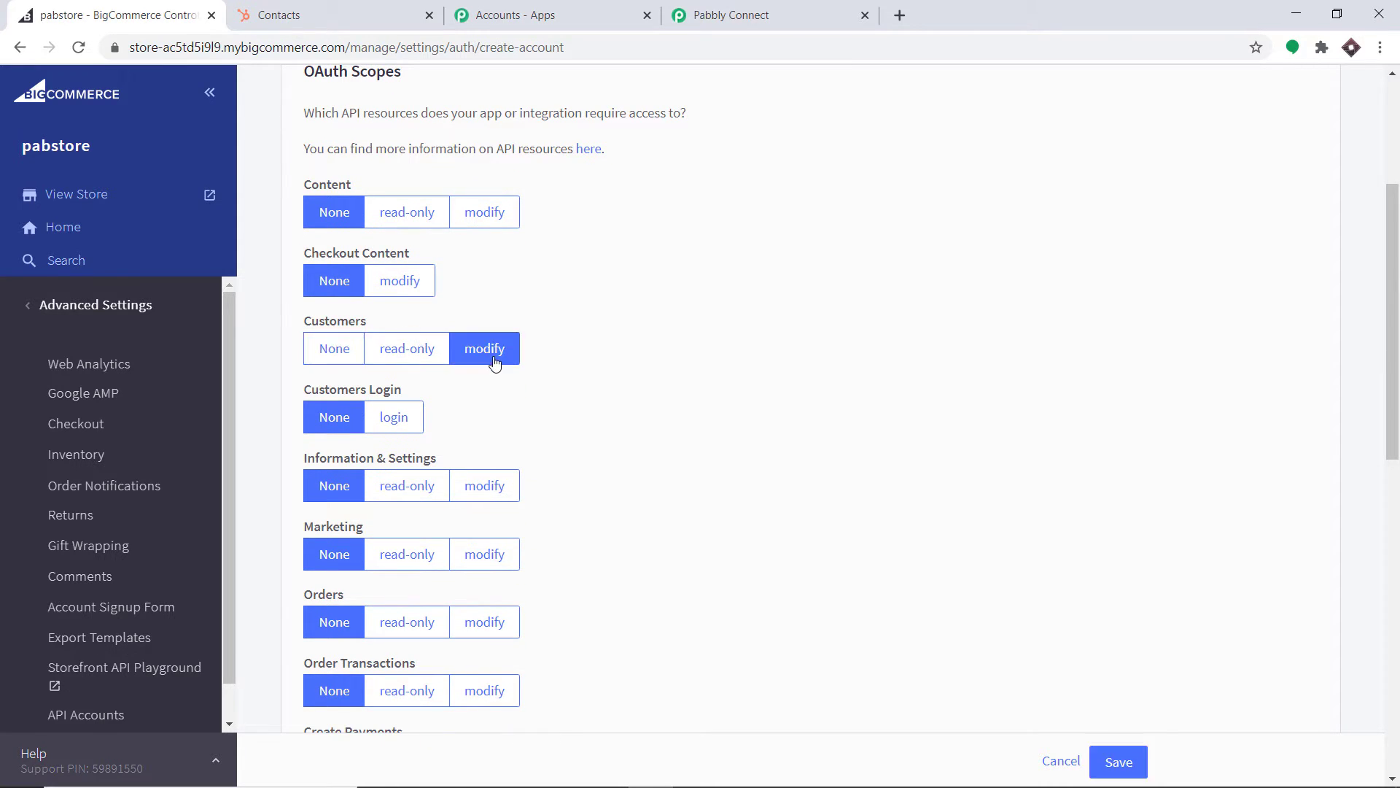
scroll(457, 371, down, 2)
scroll(457, 370, down, 4)
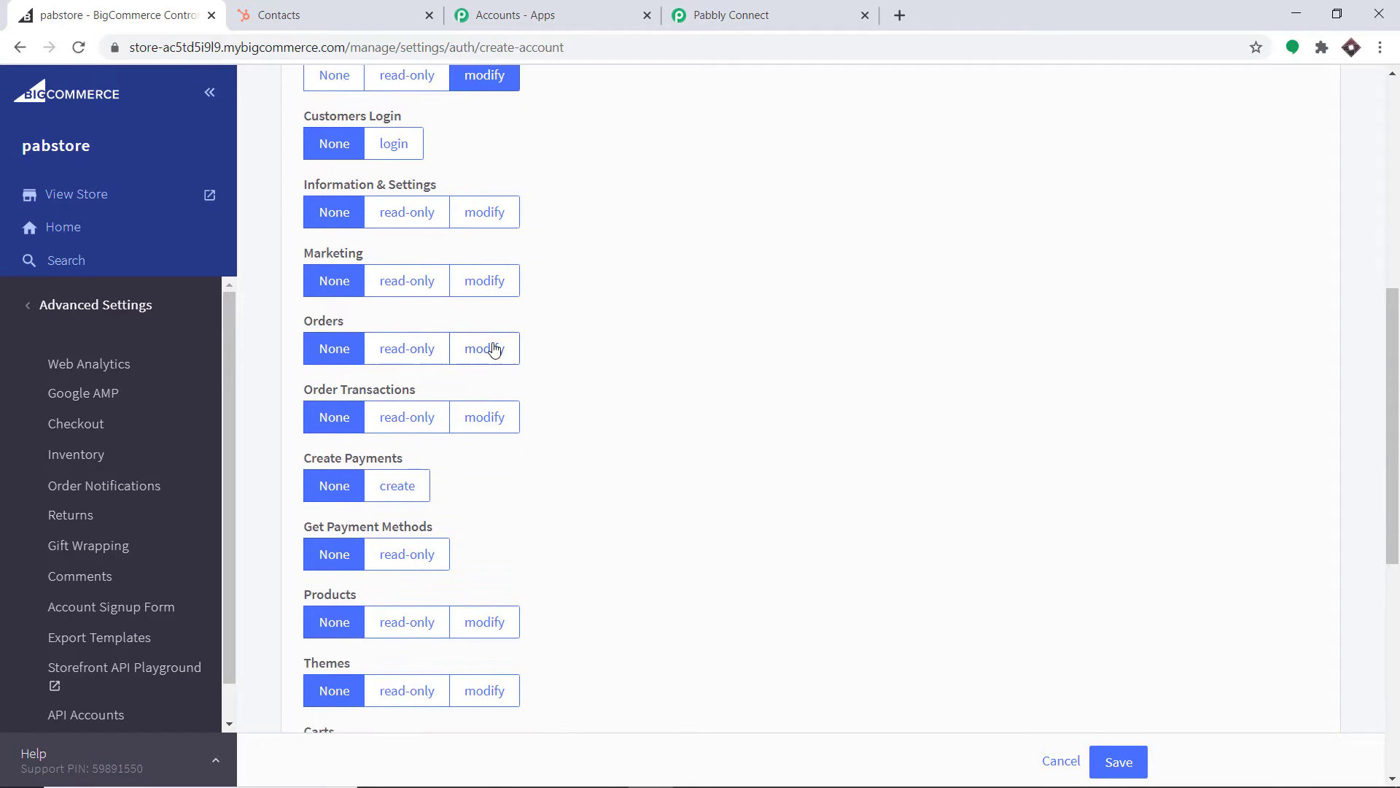
click(489, 348)
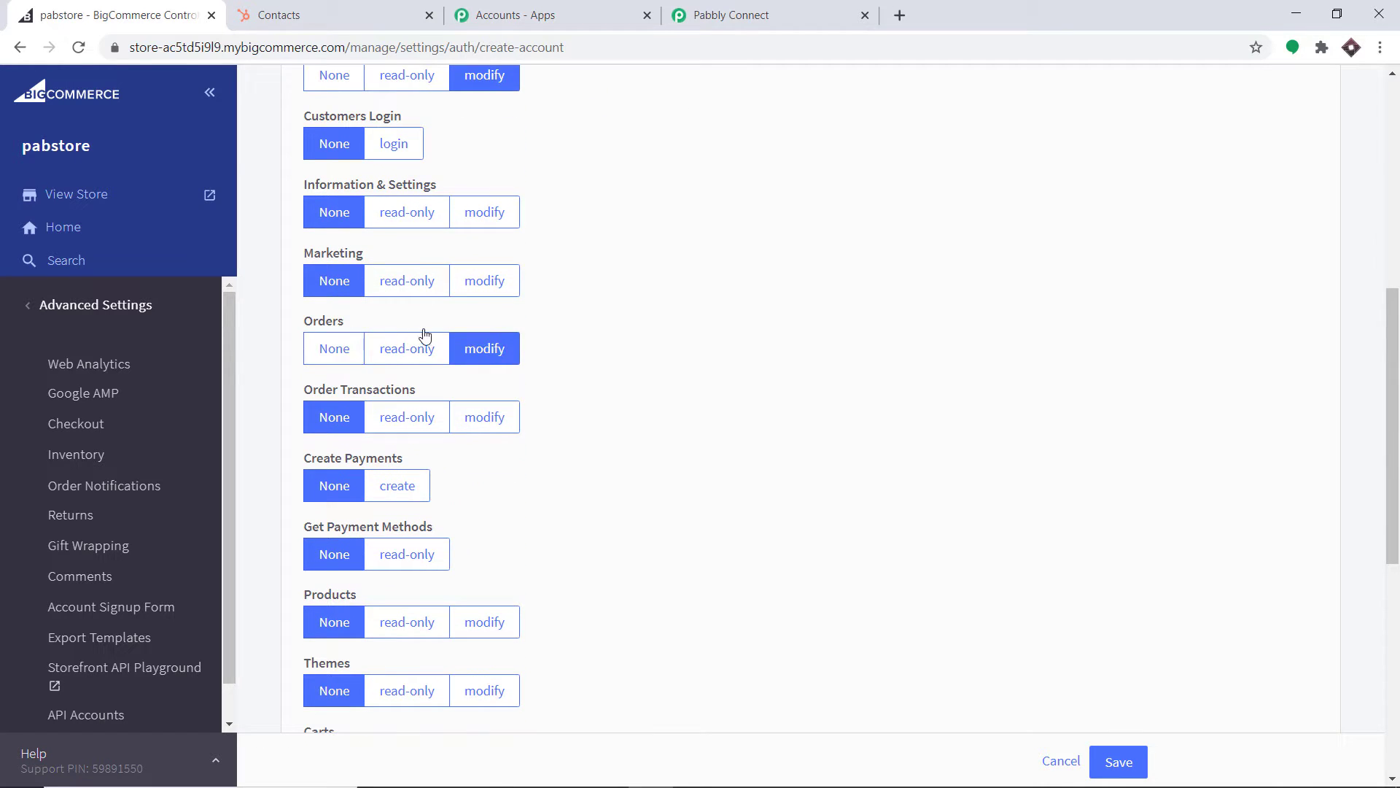
Set Order Transactions to modify and save the API account
scroll(333, 334, down, 2)
scroll(375, 350, down, 6)
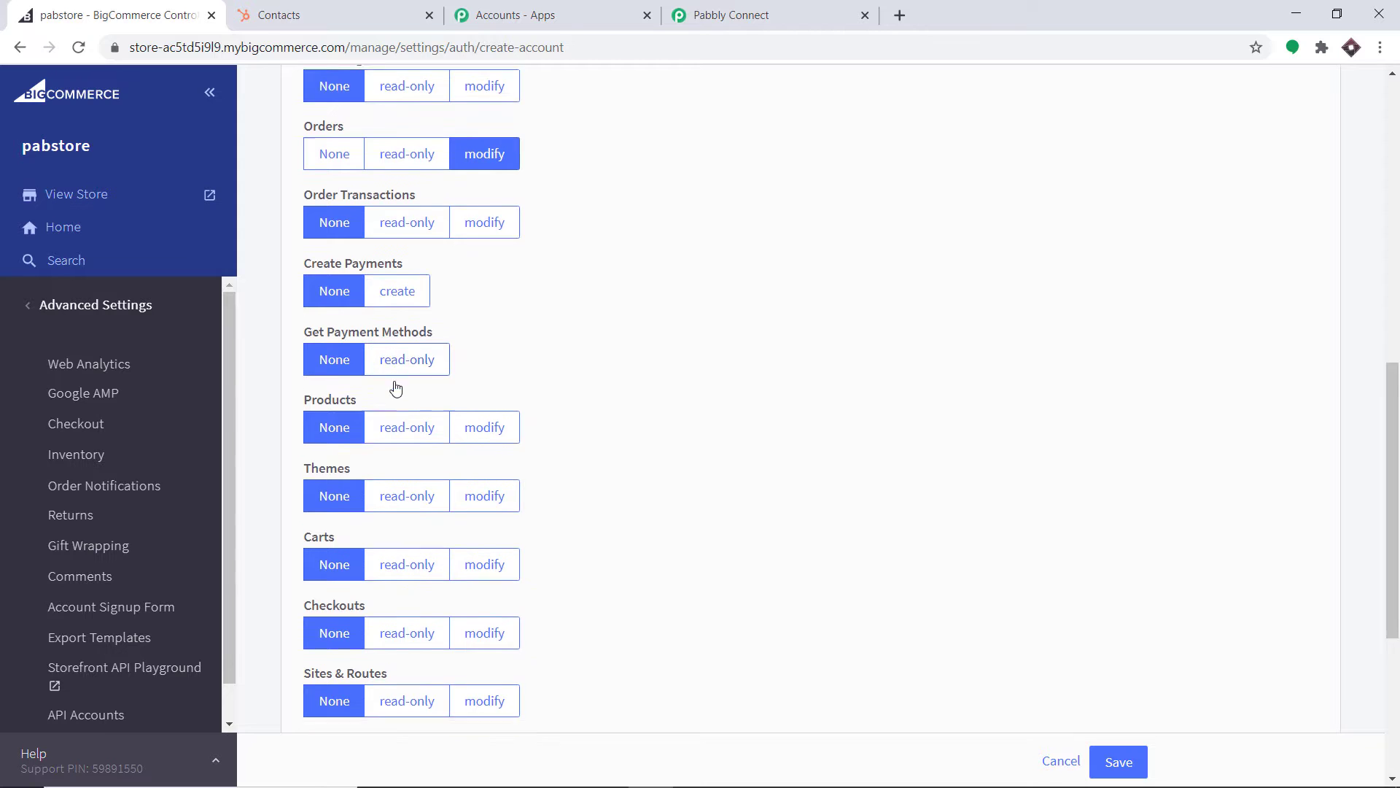
scroll(406, 366, up, 6)
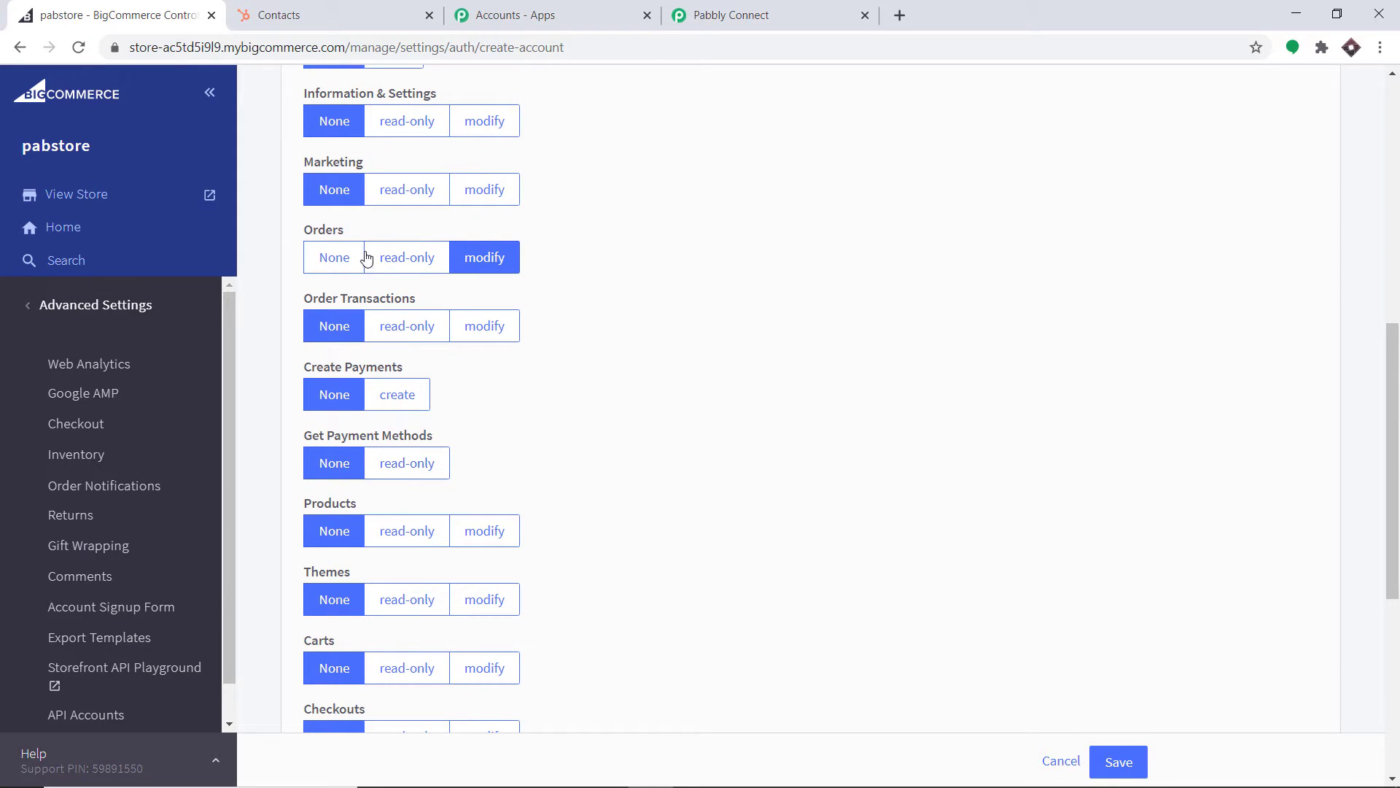
click(490, 323)
scroll(495, 321, down, 6)
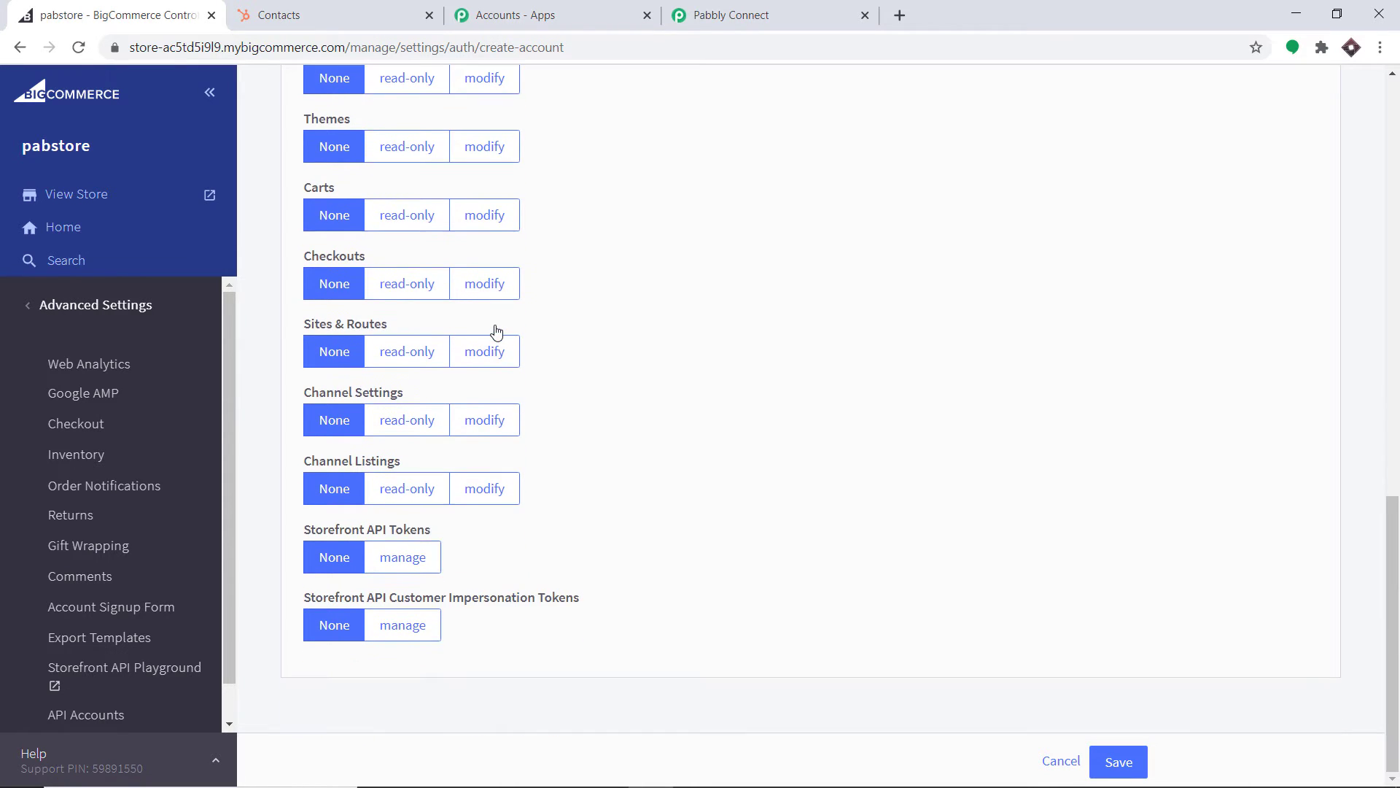
scroll(494, 321, up, 5)
scroll(497, 313, up, 3)
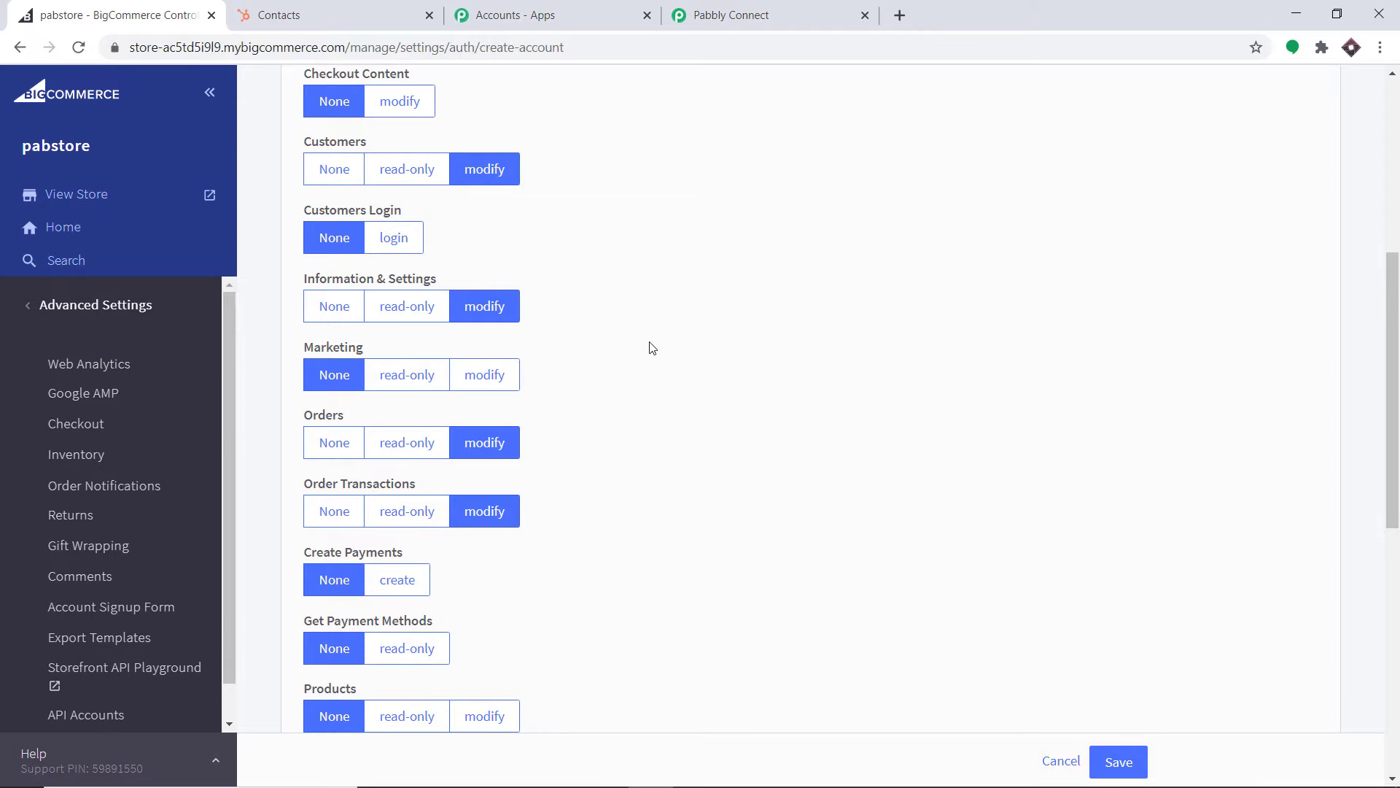
scroll(802, 299, down, 3)
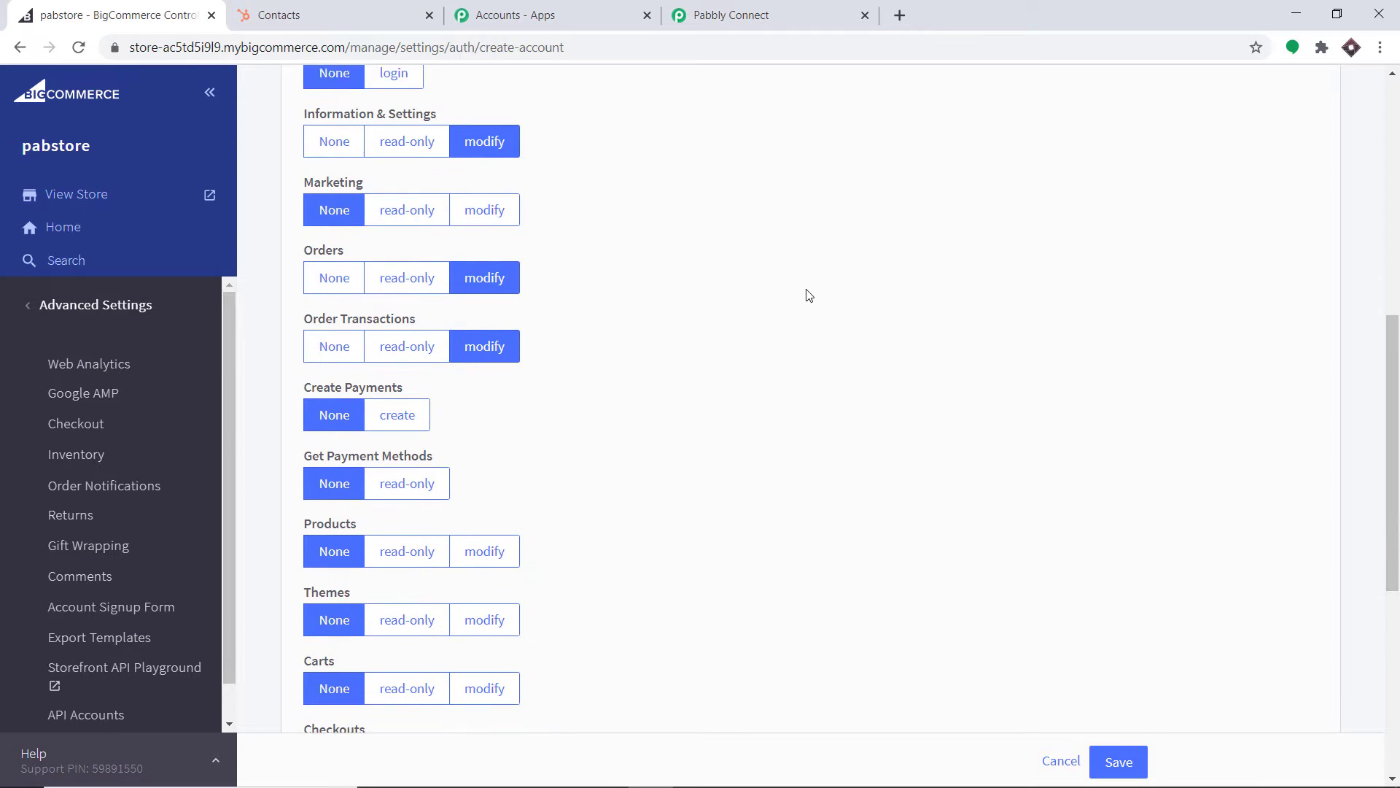
click(1117, 763)
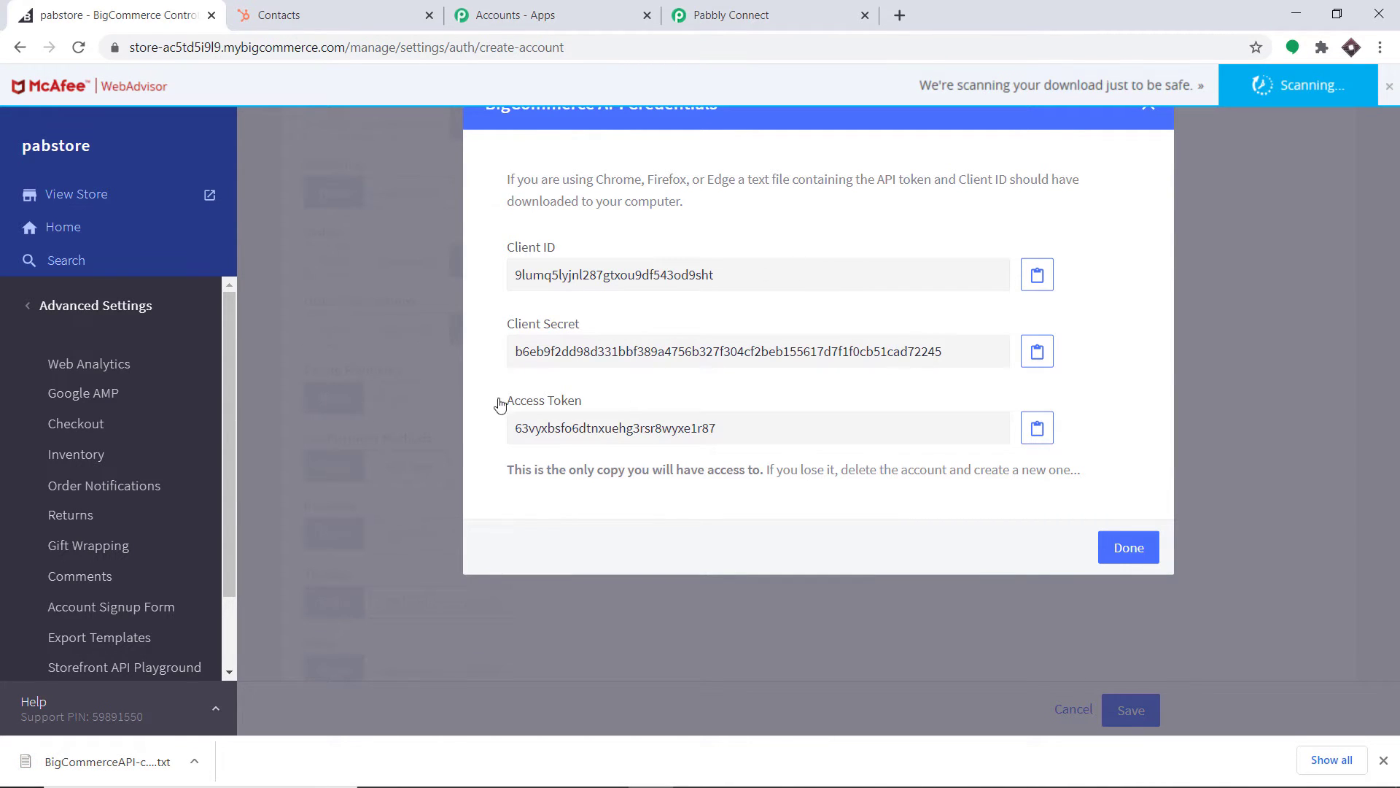
Open the downloaded credentials file in Notepad, copy the store hash from API PATH, and return to Pabbly Connect
click(109, 761)
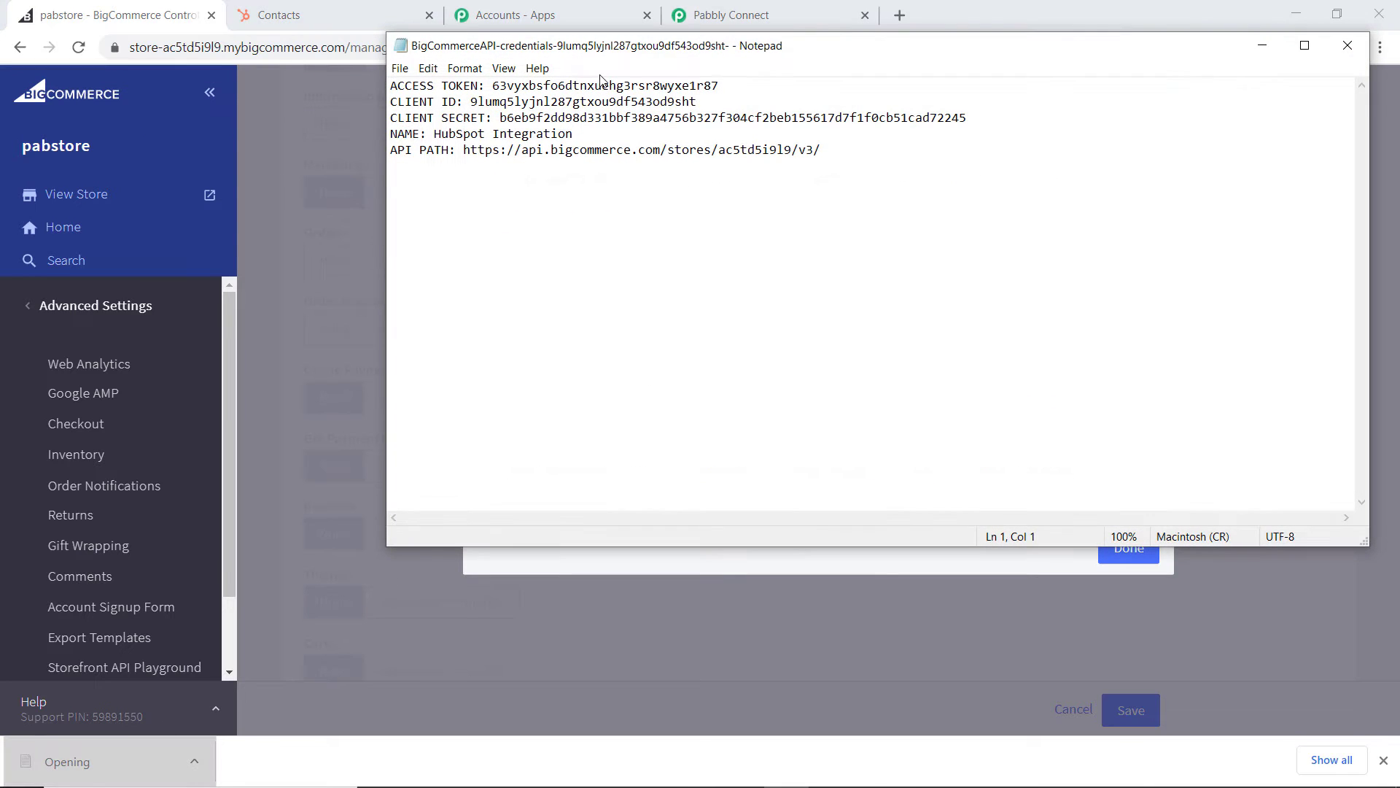
drag(614, 56, 595, 273)
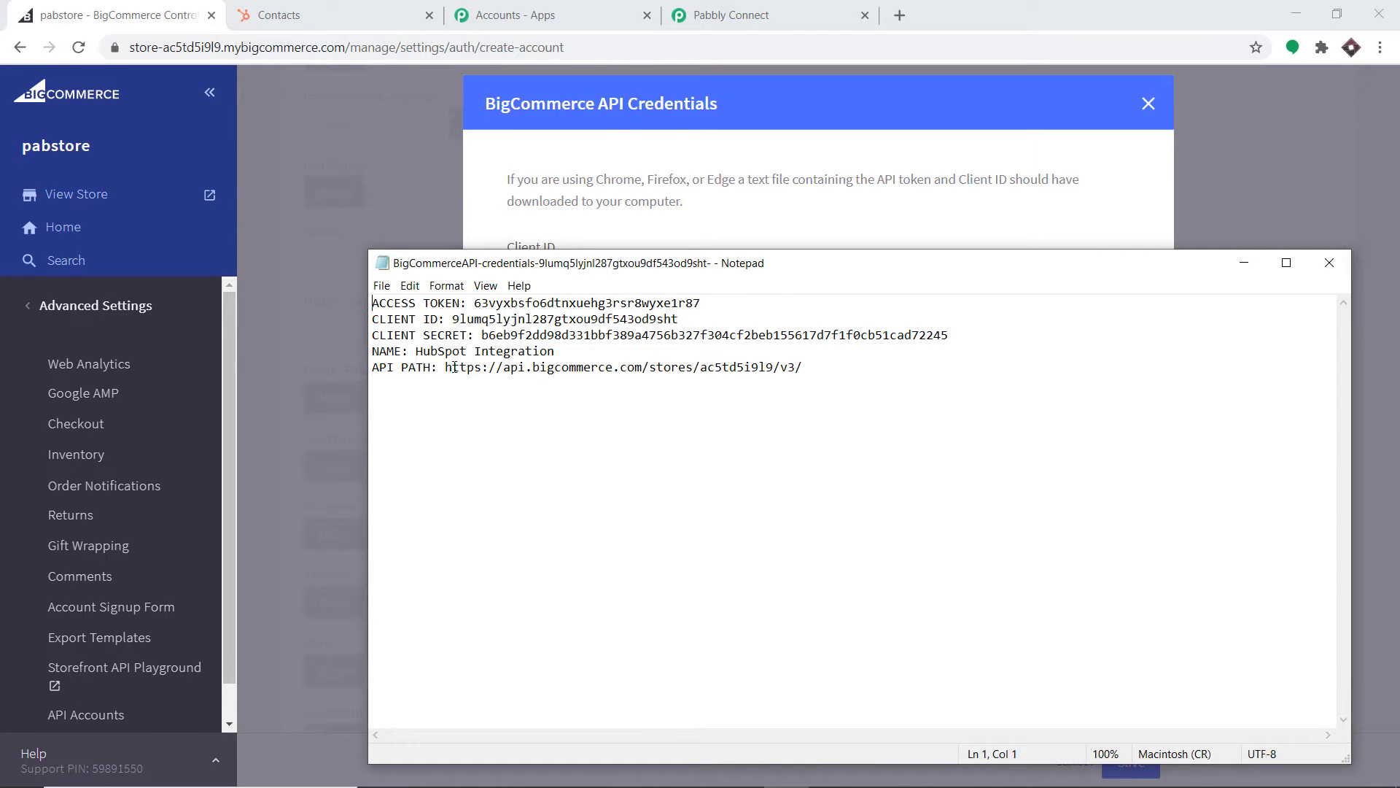
drag(775, 368, 701, 368)
right_click(704, 369)
click(741, 417)
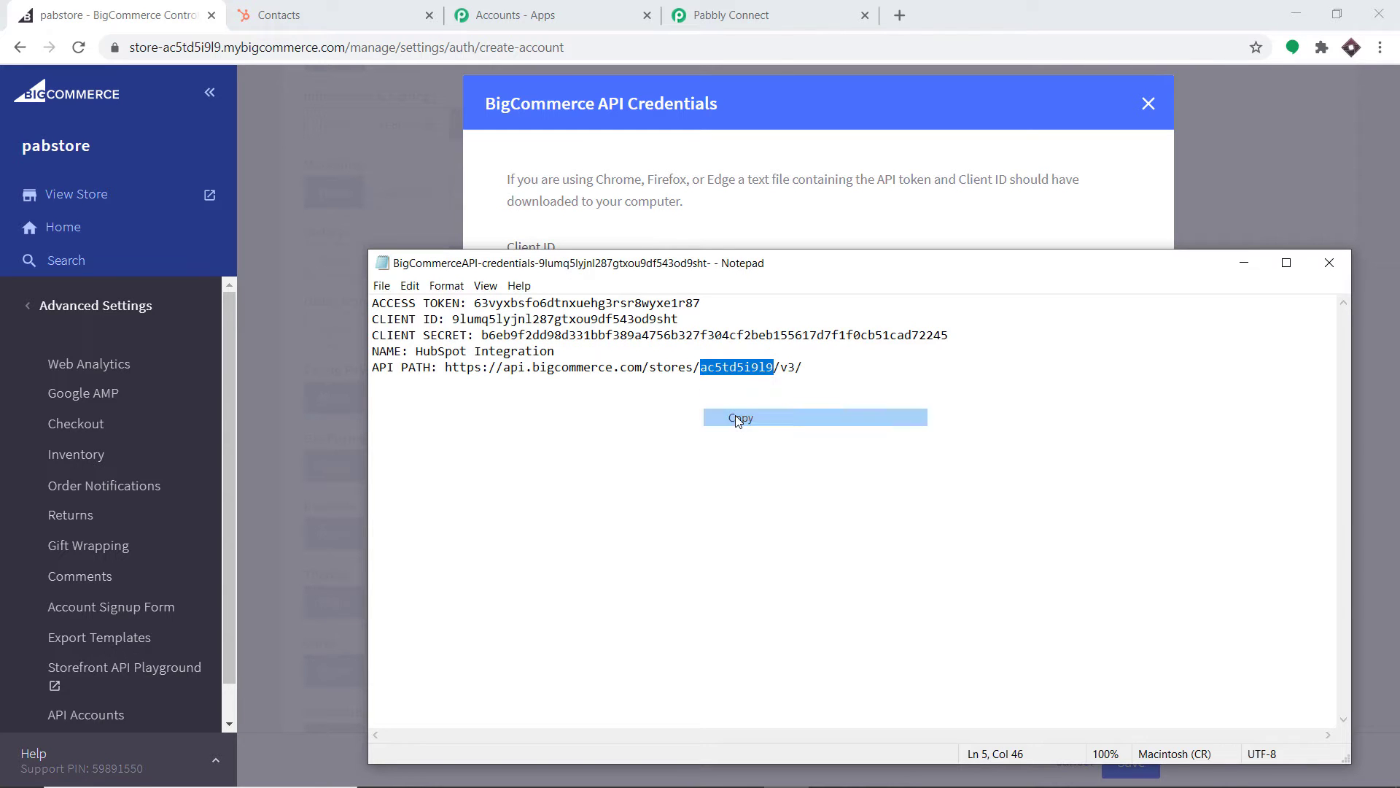
click(769, 175)
click(770, 11)
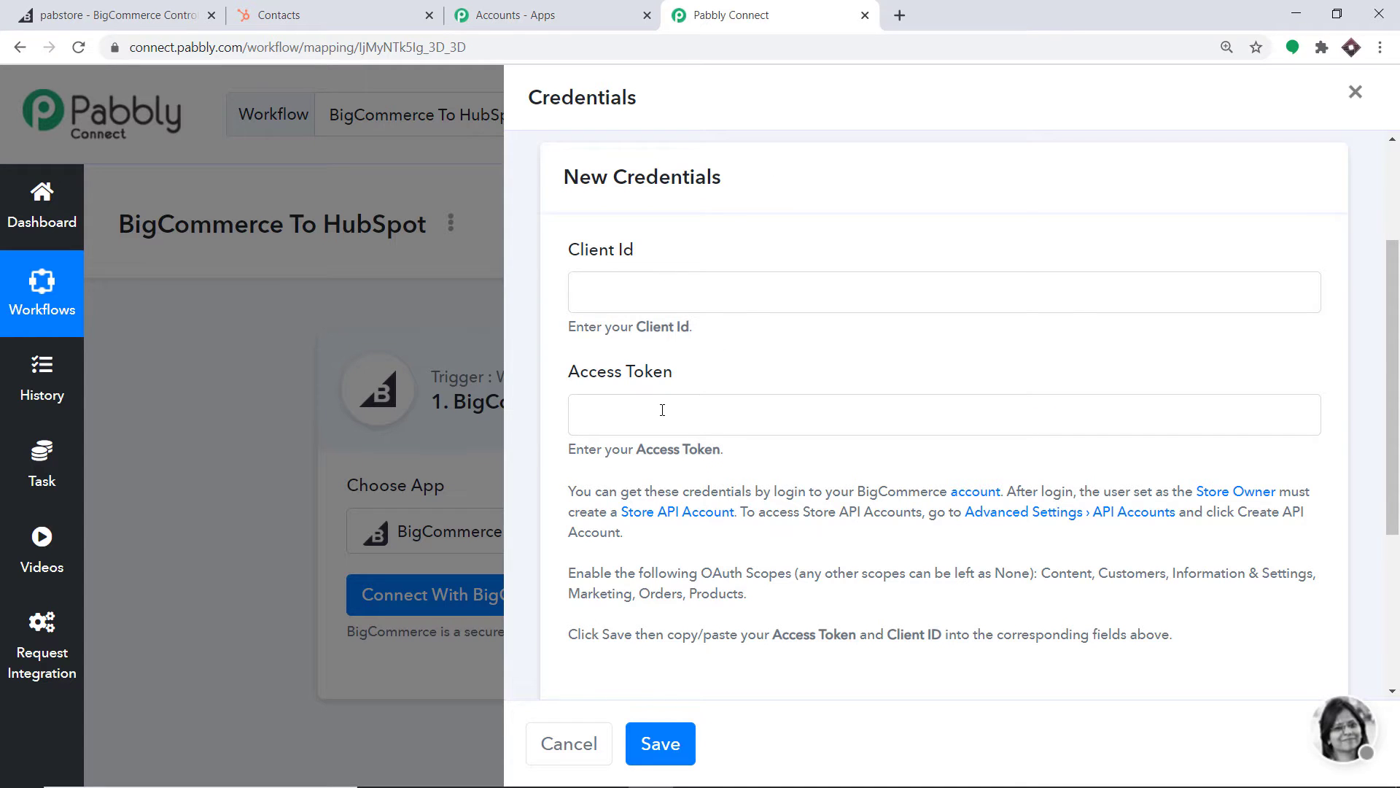
Paste the copied store hash into the Store Hash Key field
scroll(662, 410, down, 4)
click(620, 485)
right_click(620, 485)
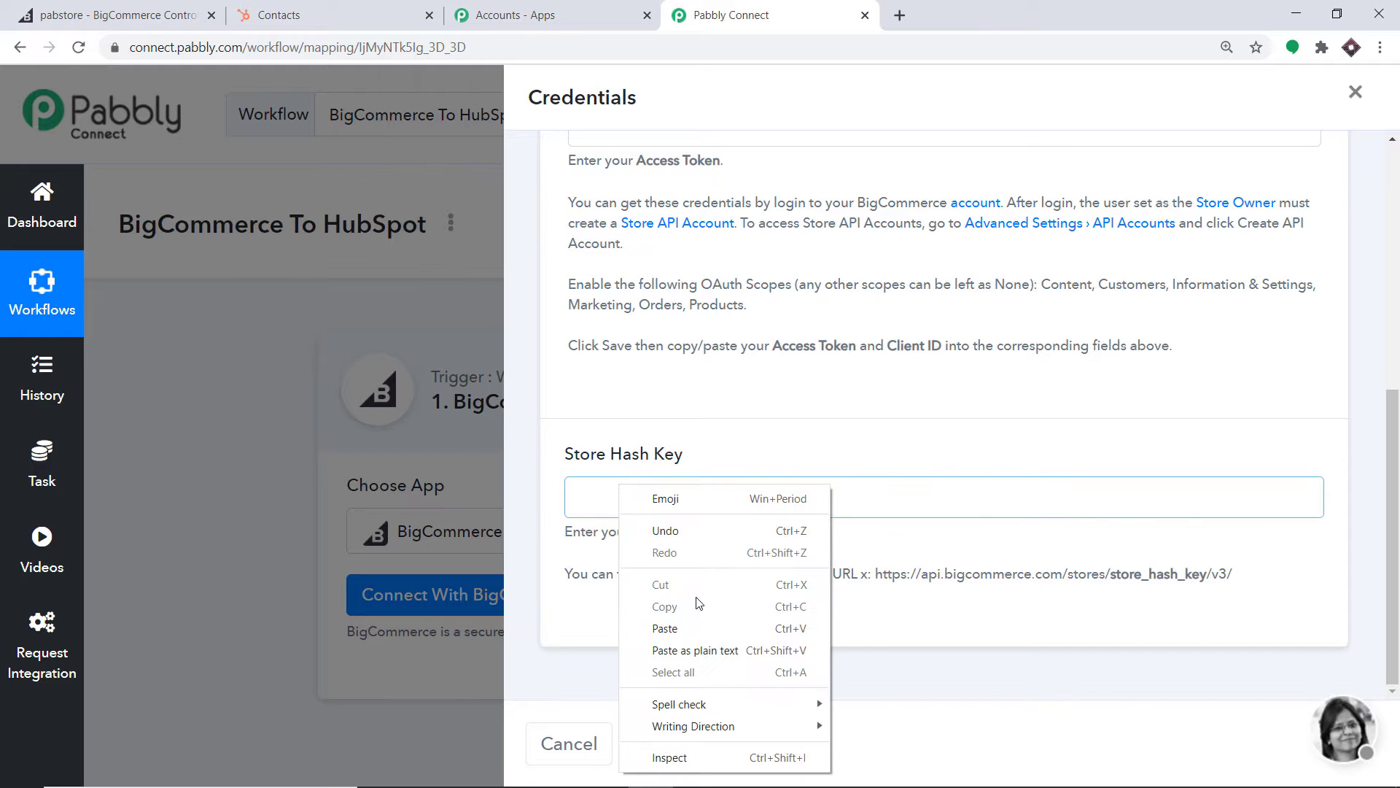
click(698, 627)
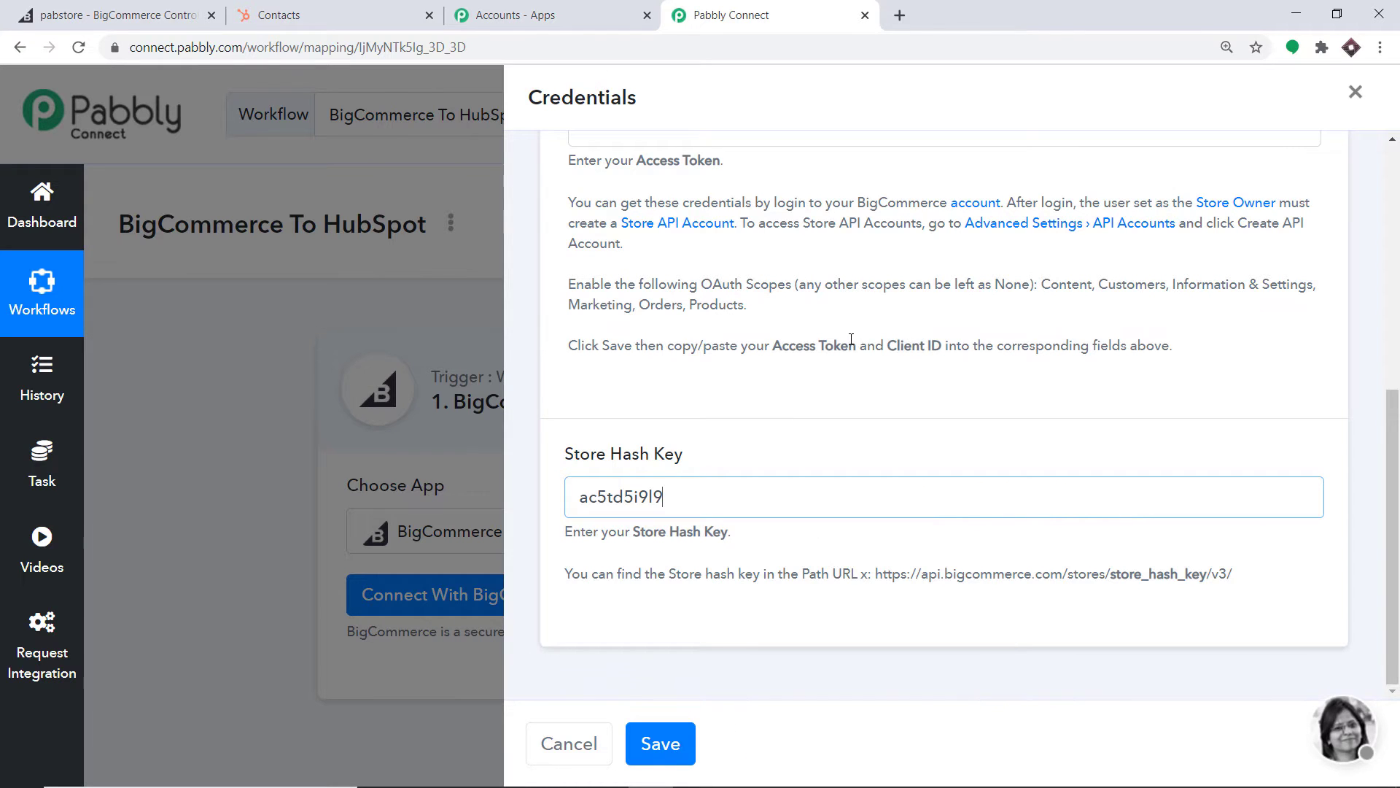
scroll(802, 321, up, 4)
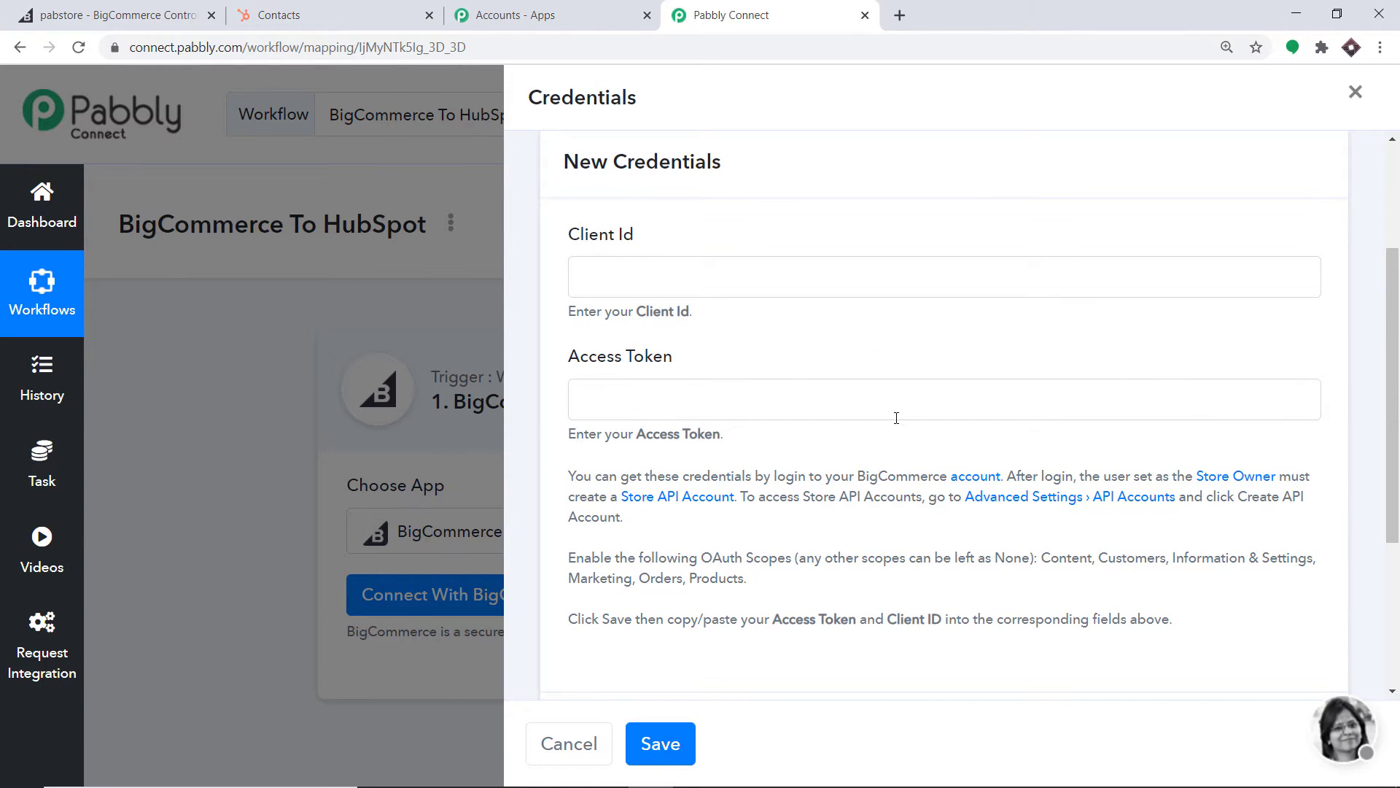
Copy the Client ID from the BigCommerce credentials into Pabbly's Client Id field
click(159, 7)
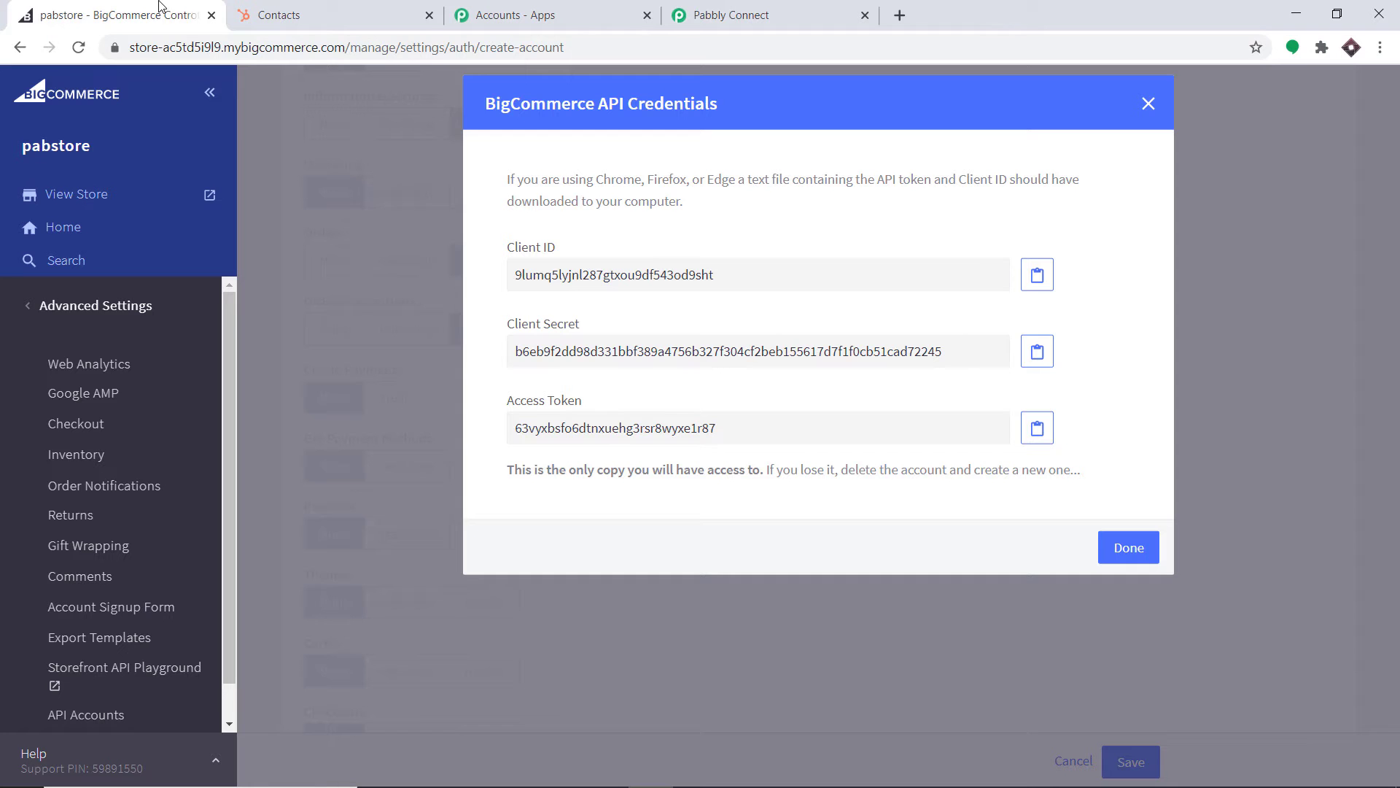
double_click(715, 276)
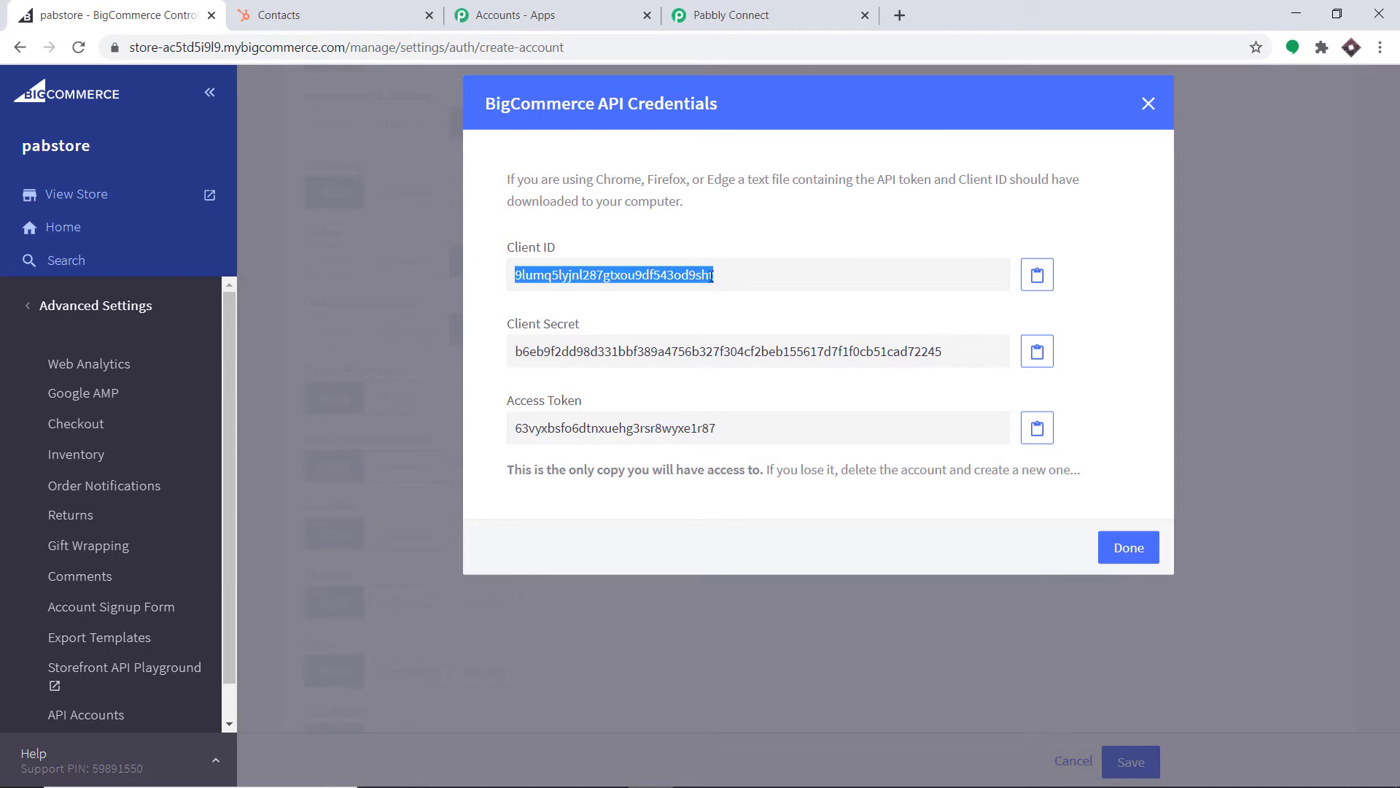
right_click(711, 276)
click(733, 285)
click(761, 9)
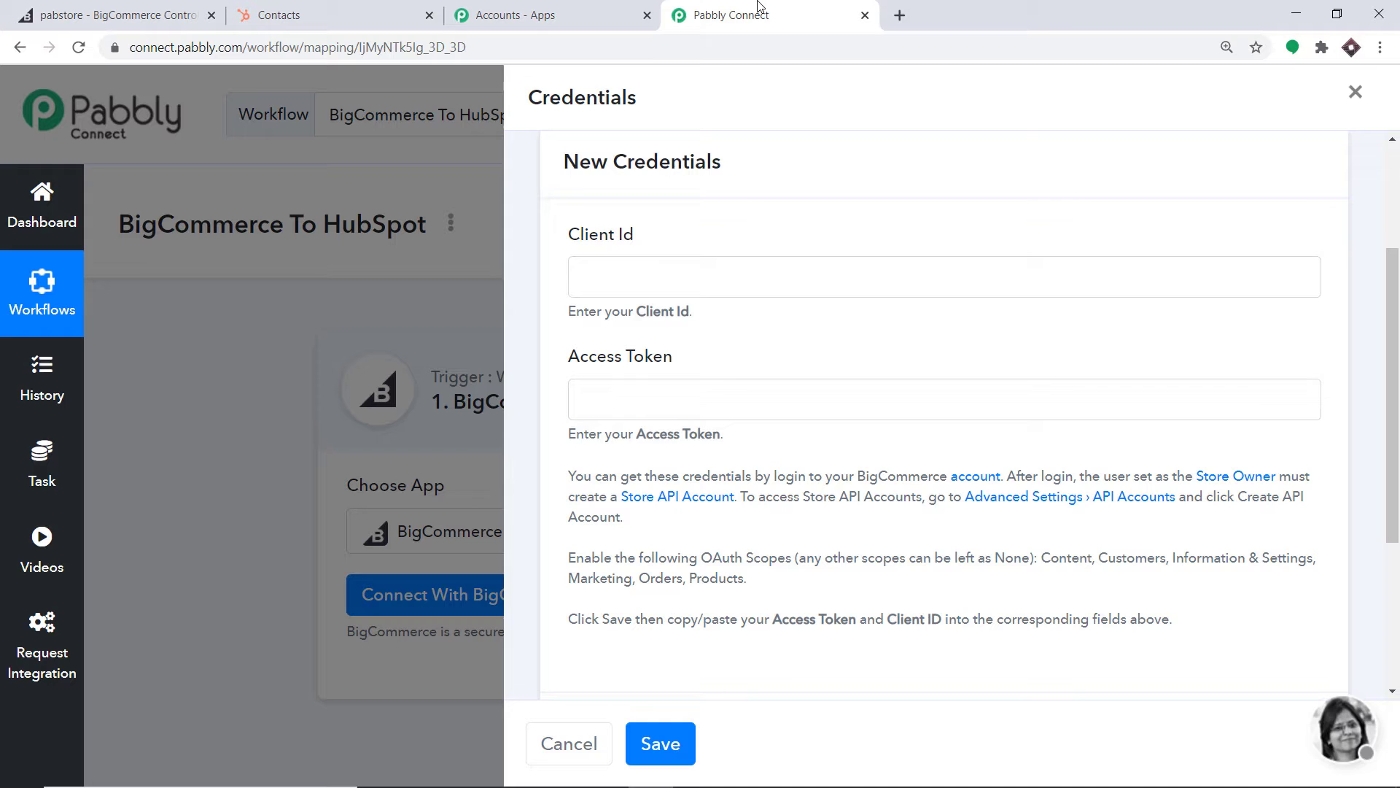
click(620, 276)
right_click(619, 277)
click(688, 426)
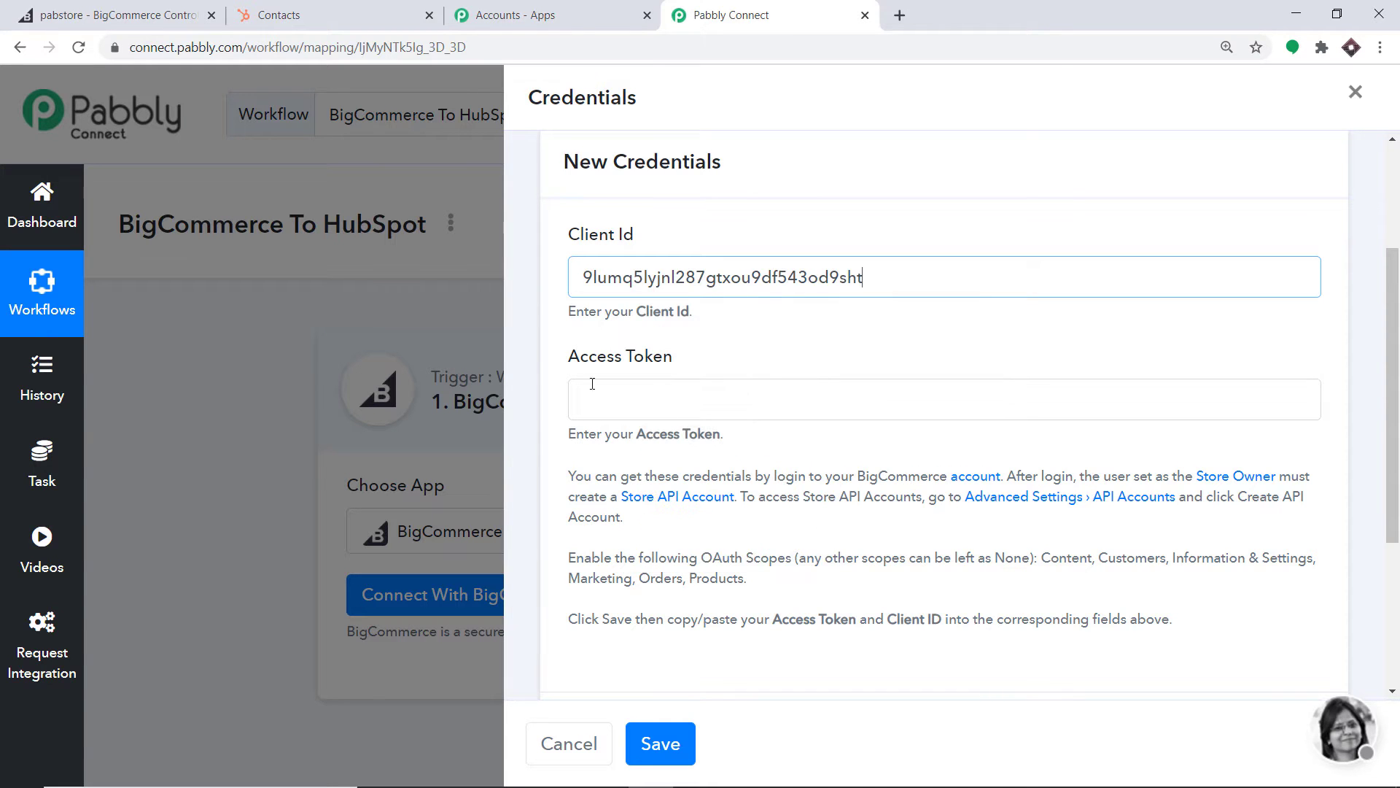
Copy the Access Token into its field and save the BigCommerce connection
click(123, 4)
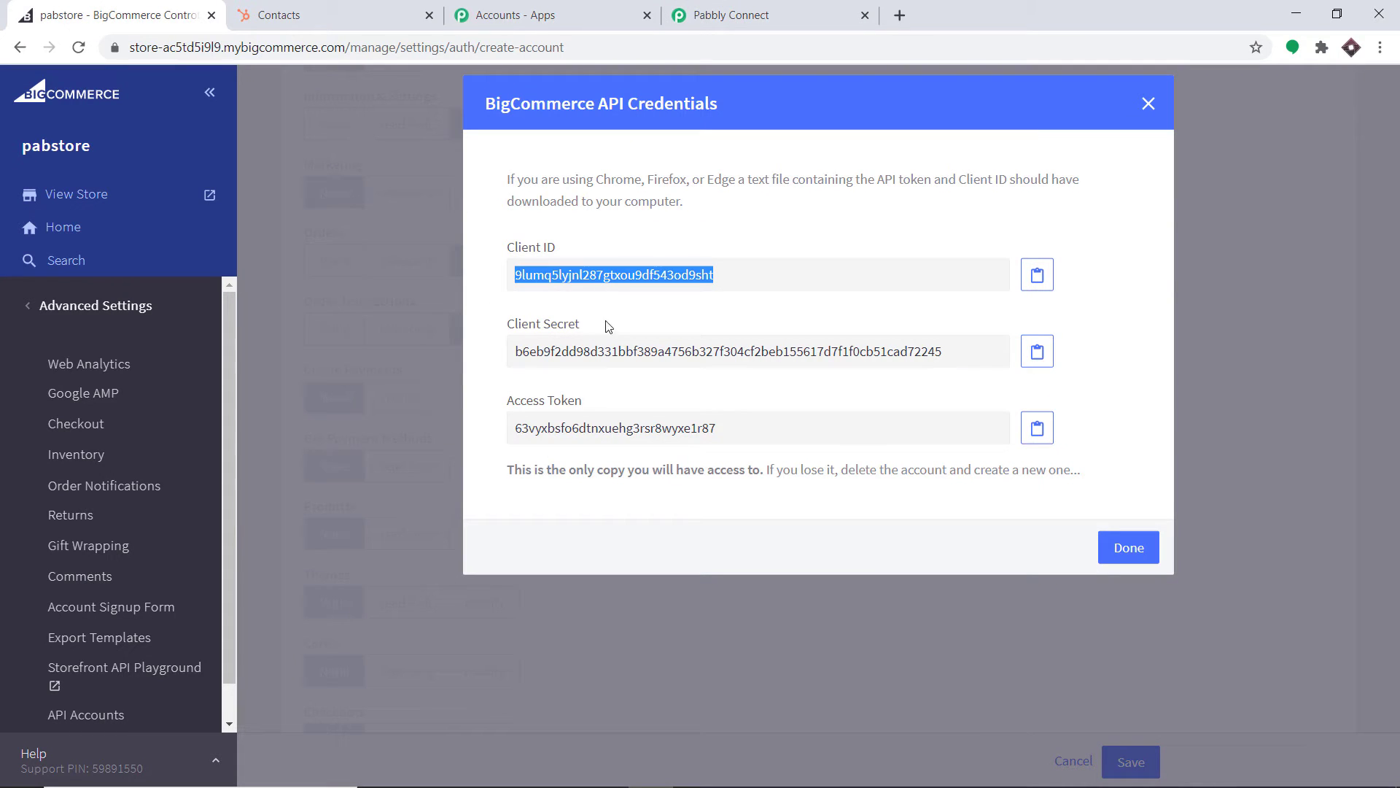
double_click(586, 433)
right_click(585, 433)
click(598, 446)
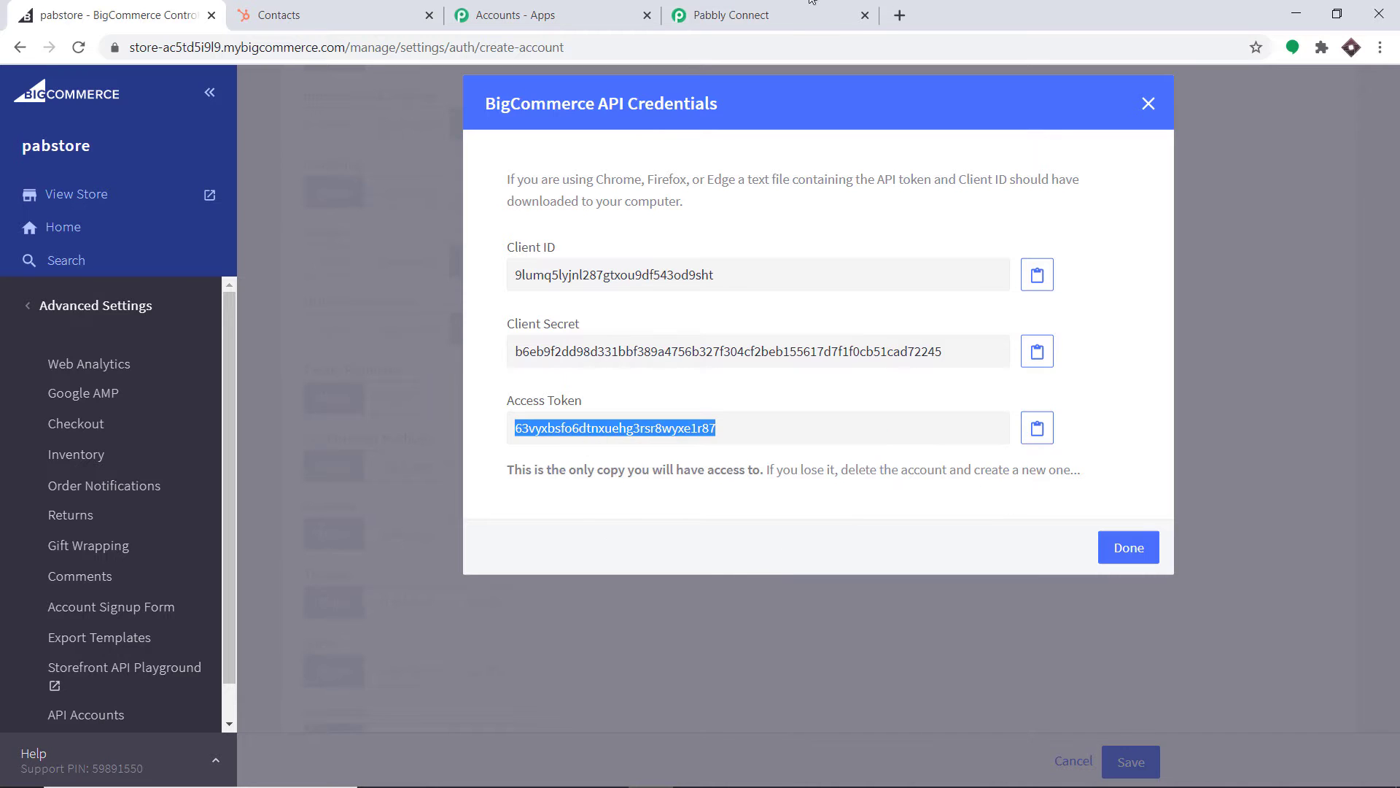
key(ctrl+4)
click(607, 404)
right_click(623, 403)
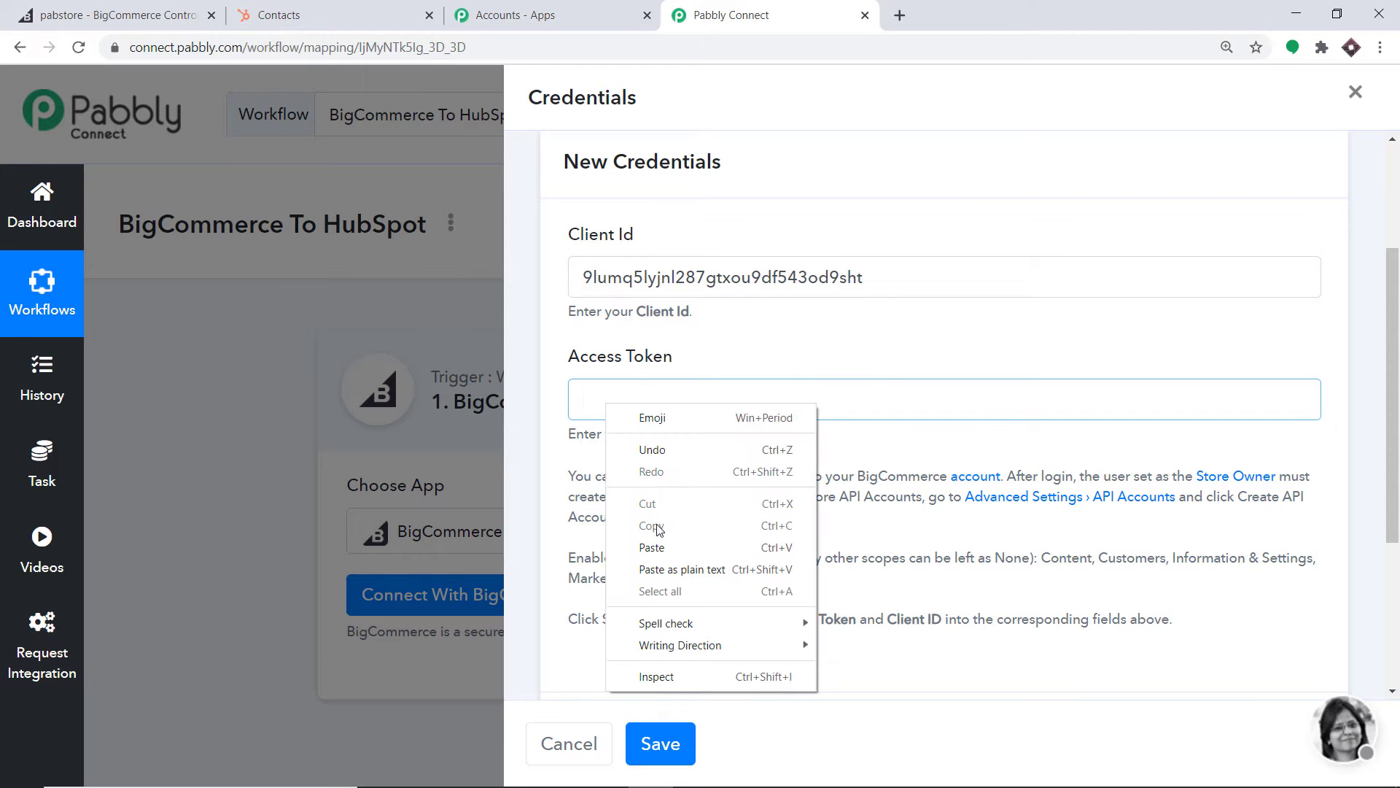
click(656, 543)
scroll(761, 202, down, 1)
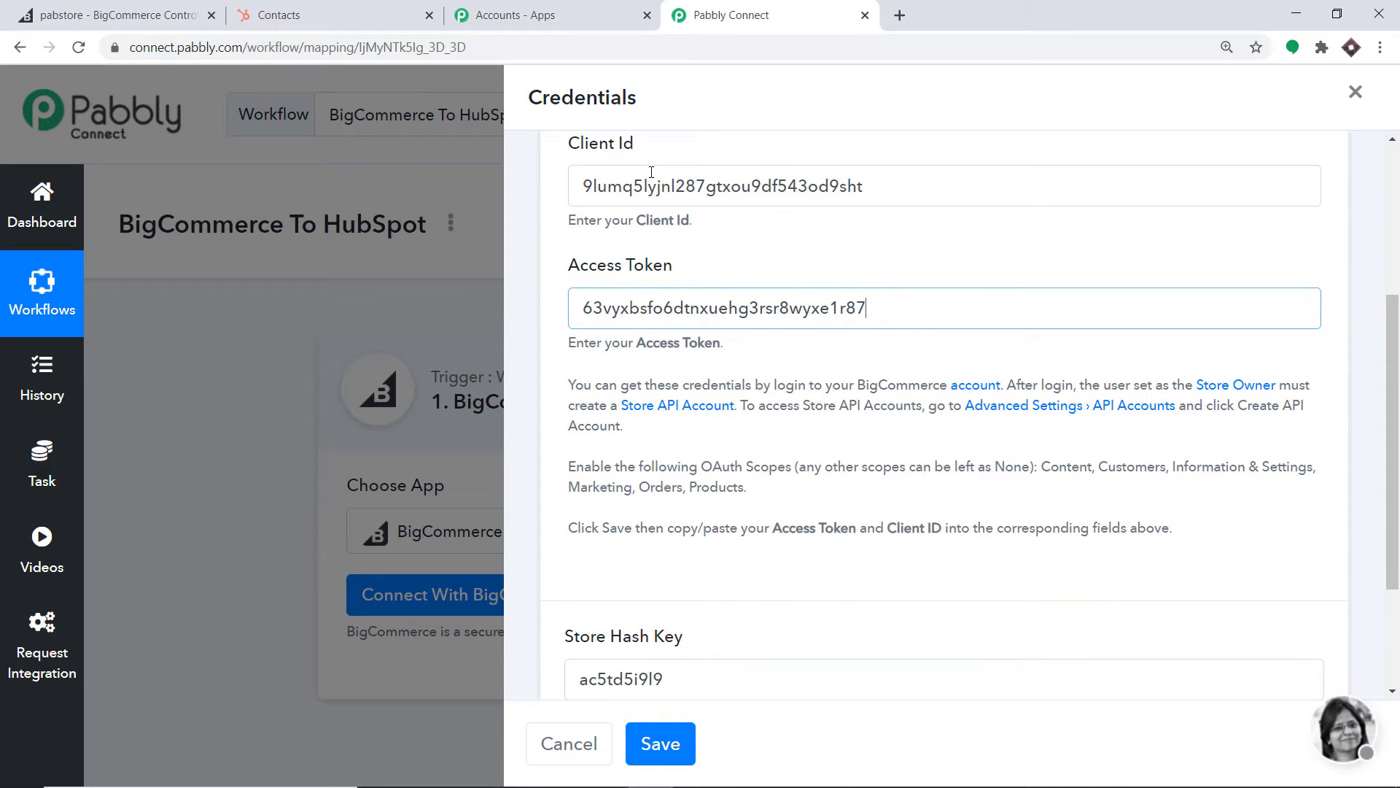
scroll(837, 278, down, 2)
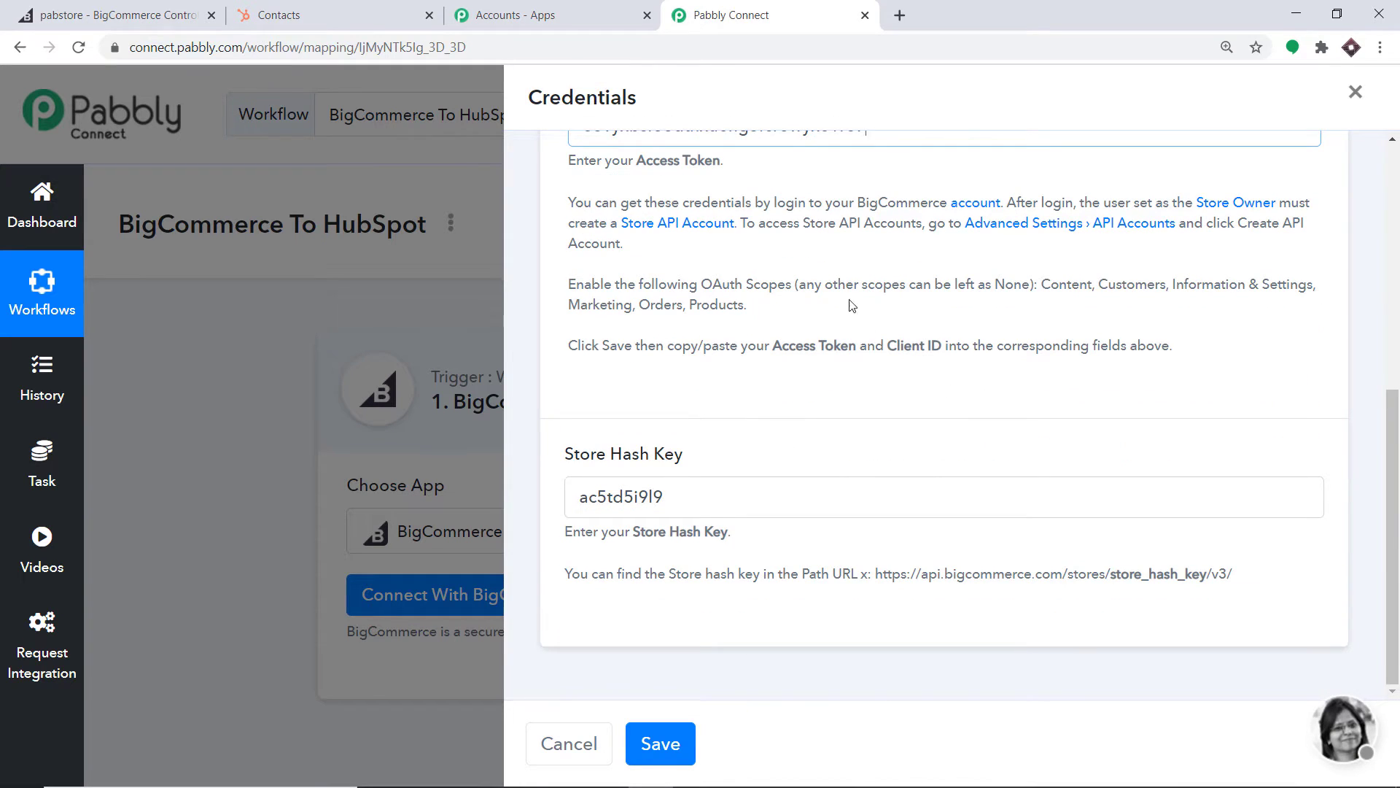
scroll(838, 292, up, 3)
scroll(795, 340, down, 3)
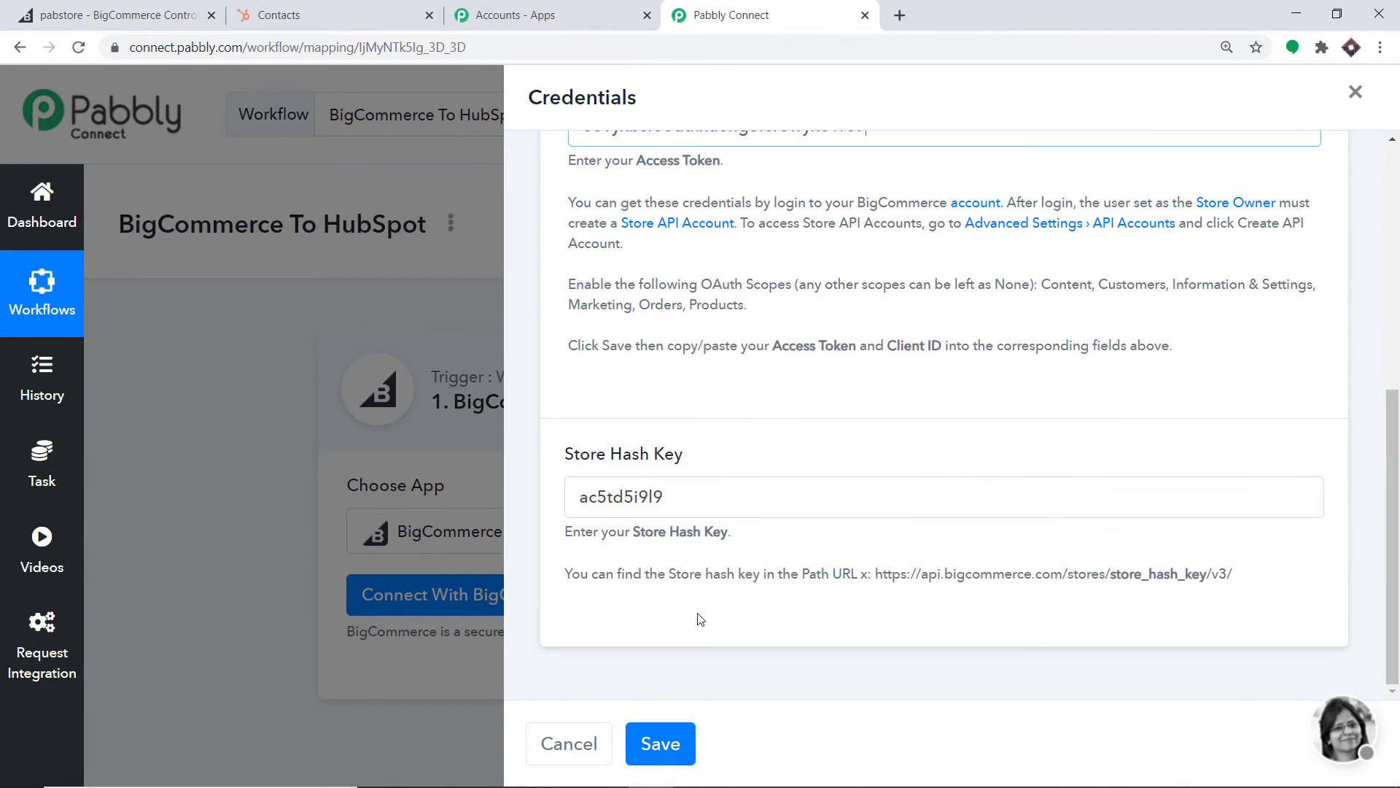
click(660, 744)
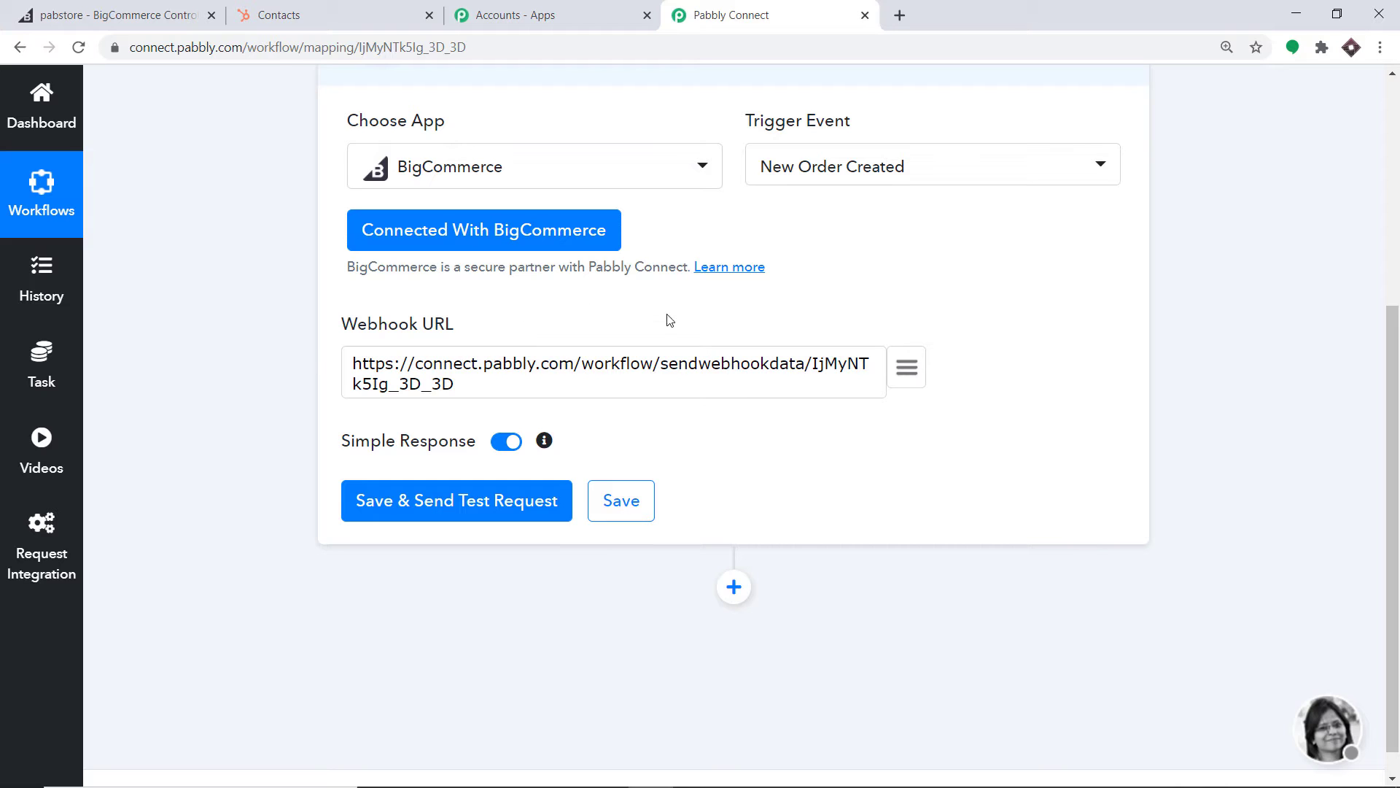
Save and send a test request, then start capturing the webhook response and switch to BigCommerce
click(417, 509)
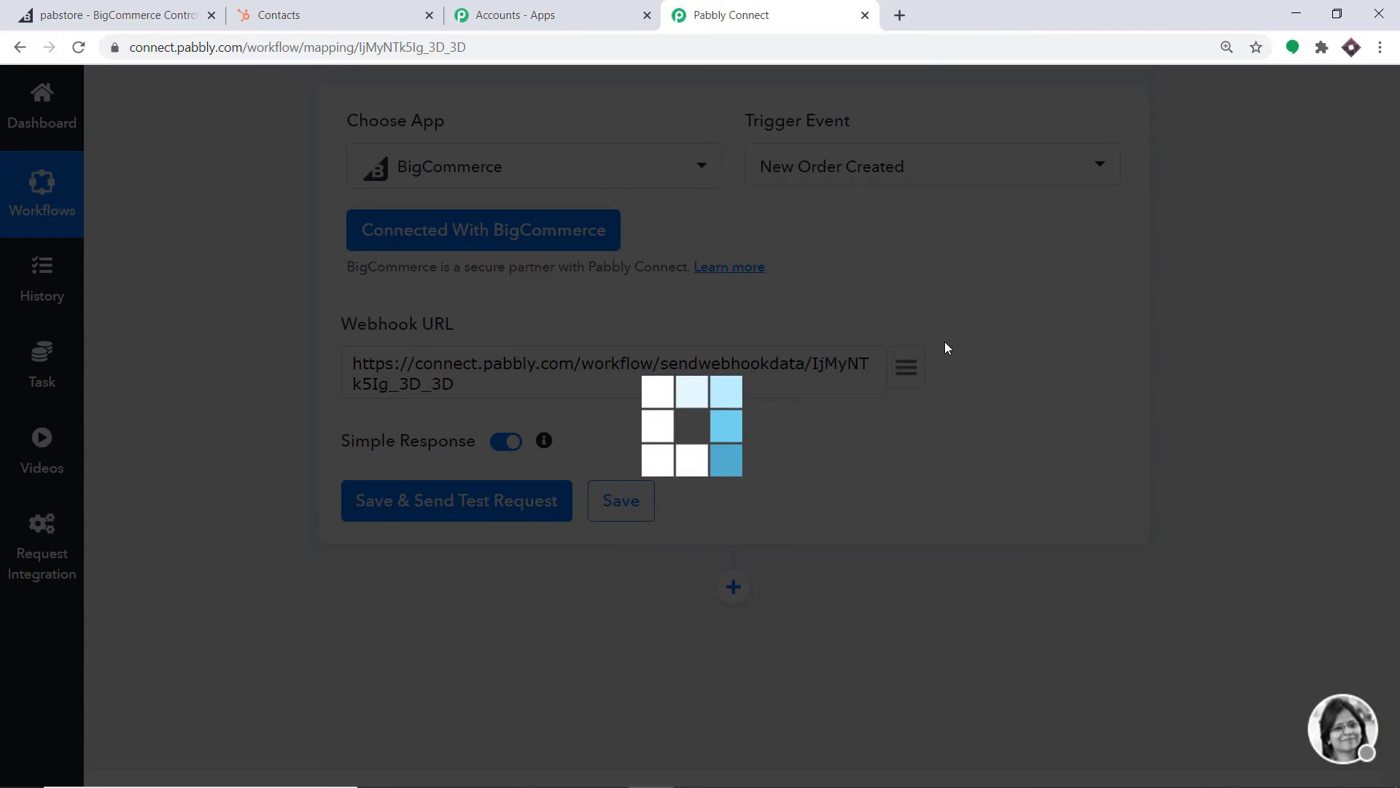
scroll(883, 312, down, 4)
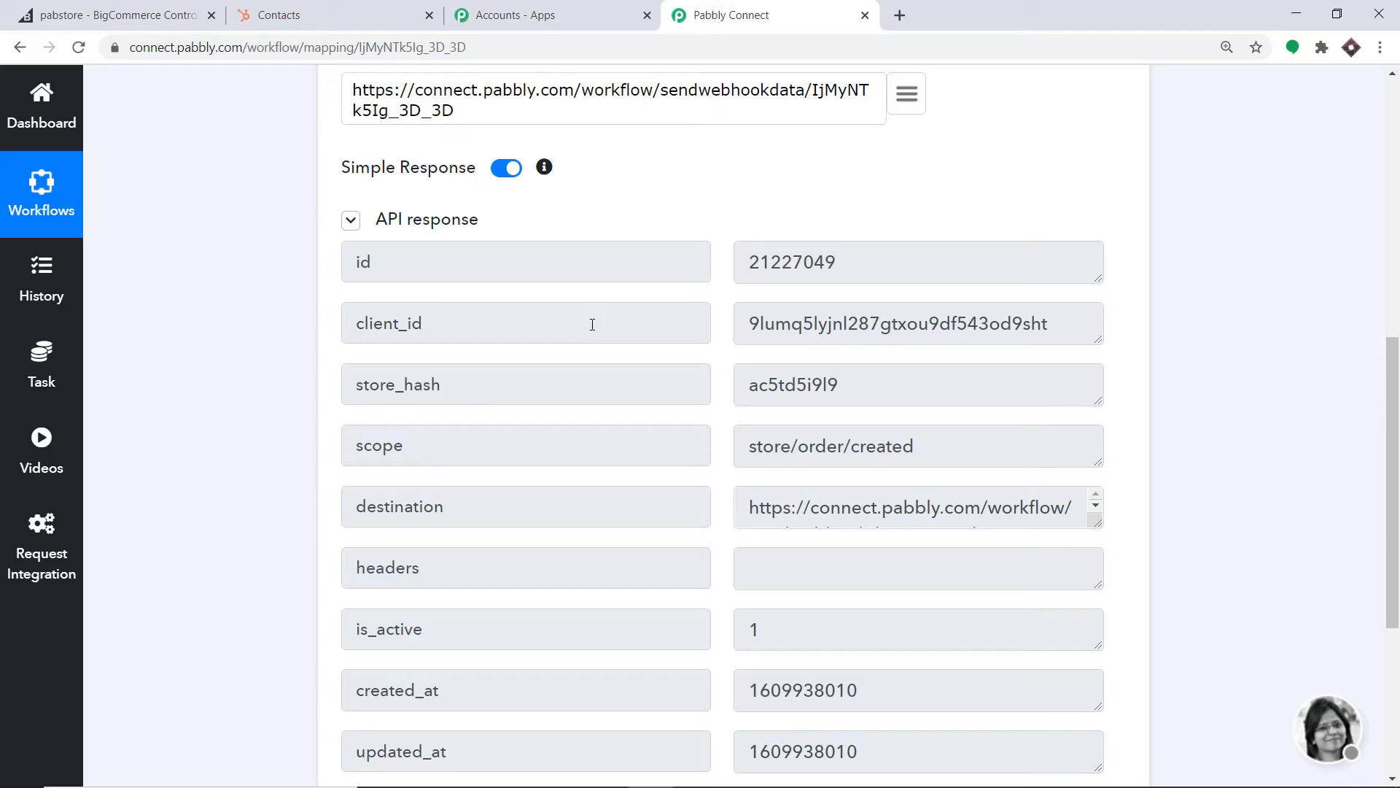
scroll(592, 324, down, 5)
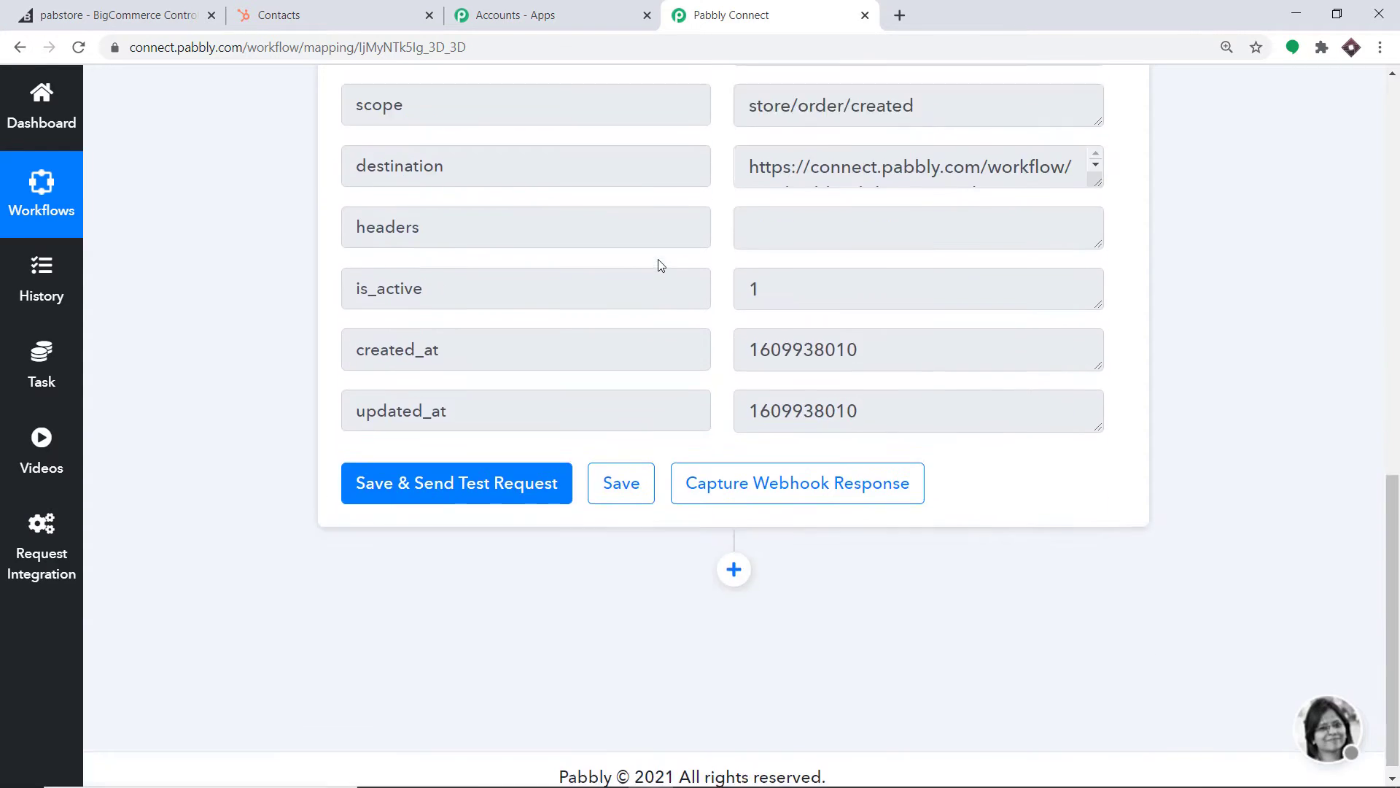
click(745, 474)
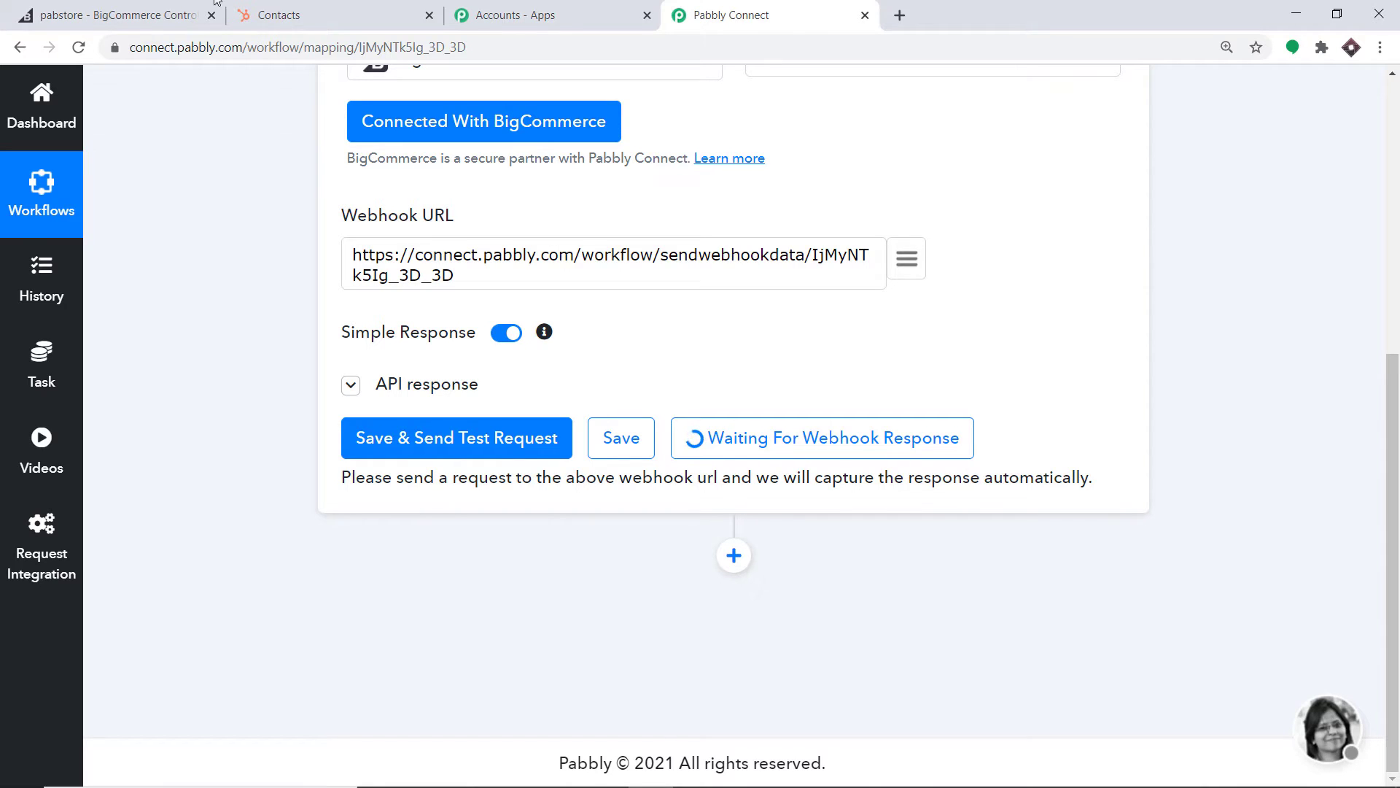
click(154, 10)
Add the Mic from the storefront's Utility category to the cart and proceed to checkout
click(1149, 103)
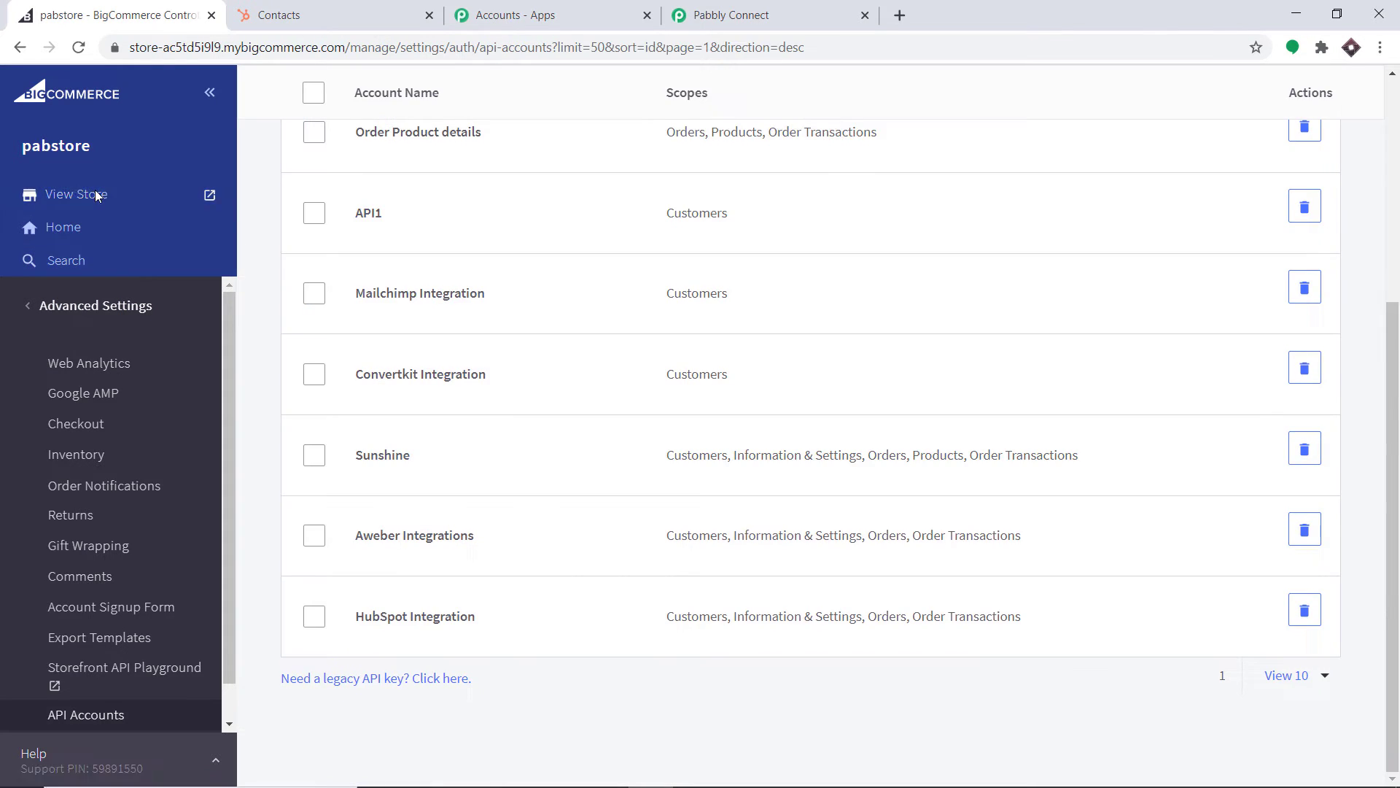
click(91, 194)
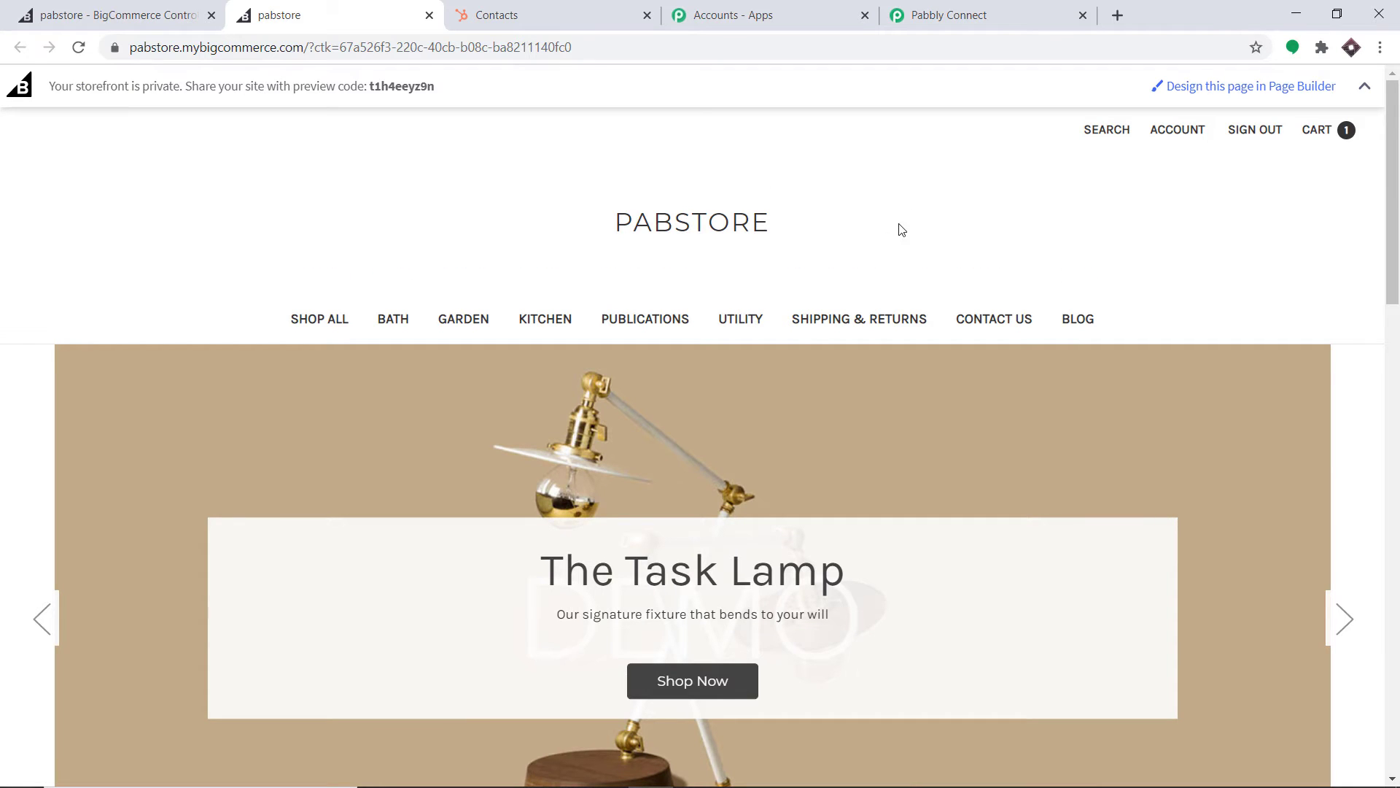
click(751, 321)
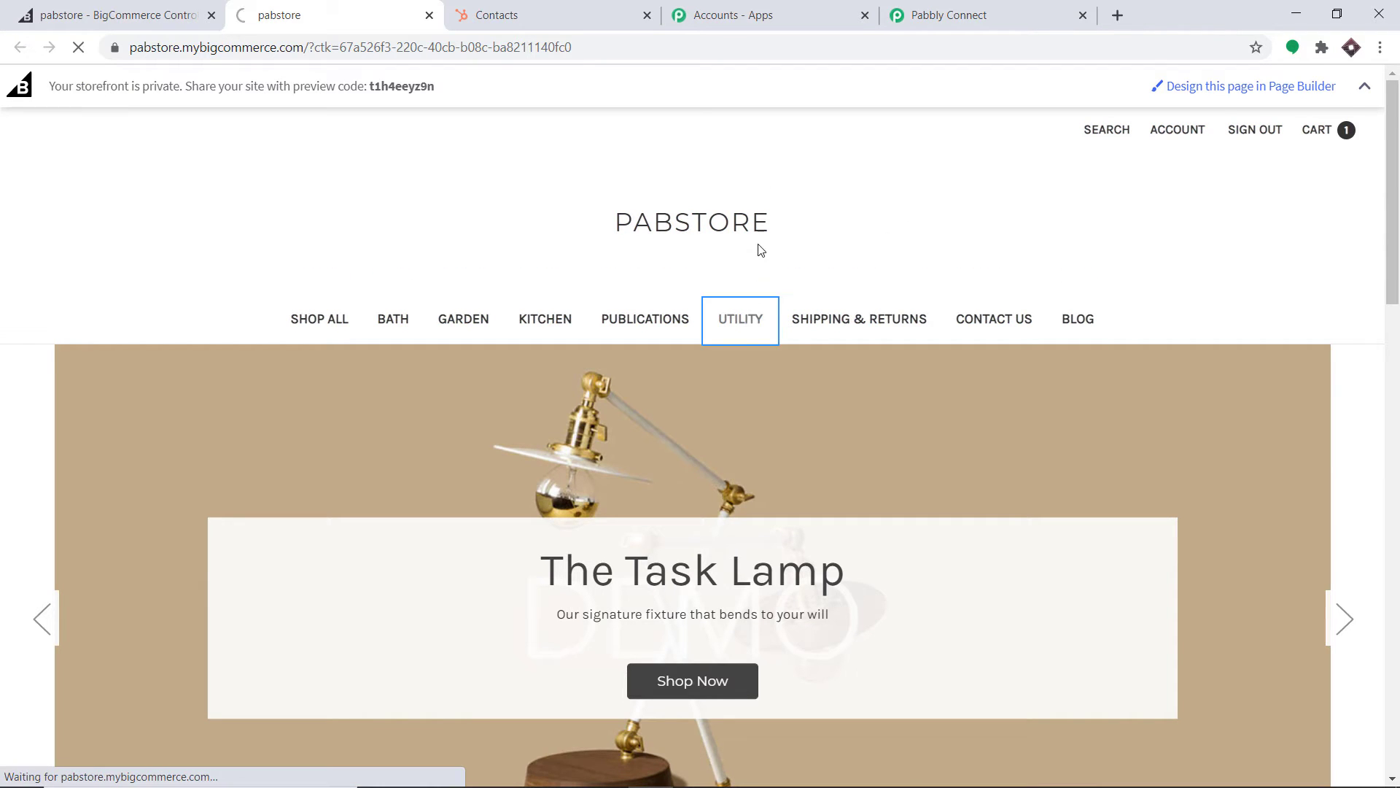
scroll(531, 432, down, 2)
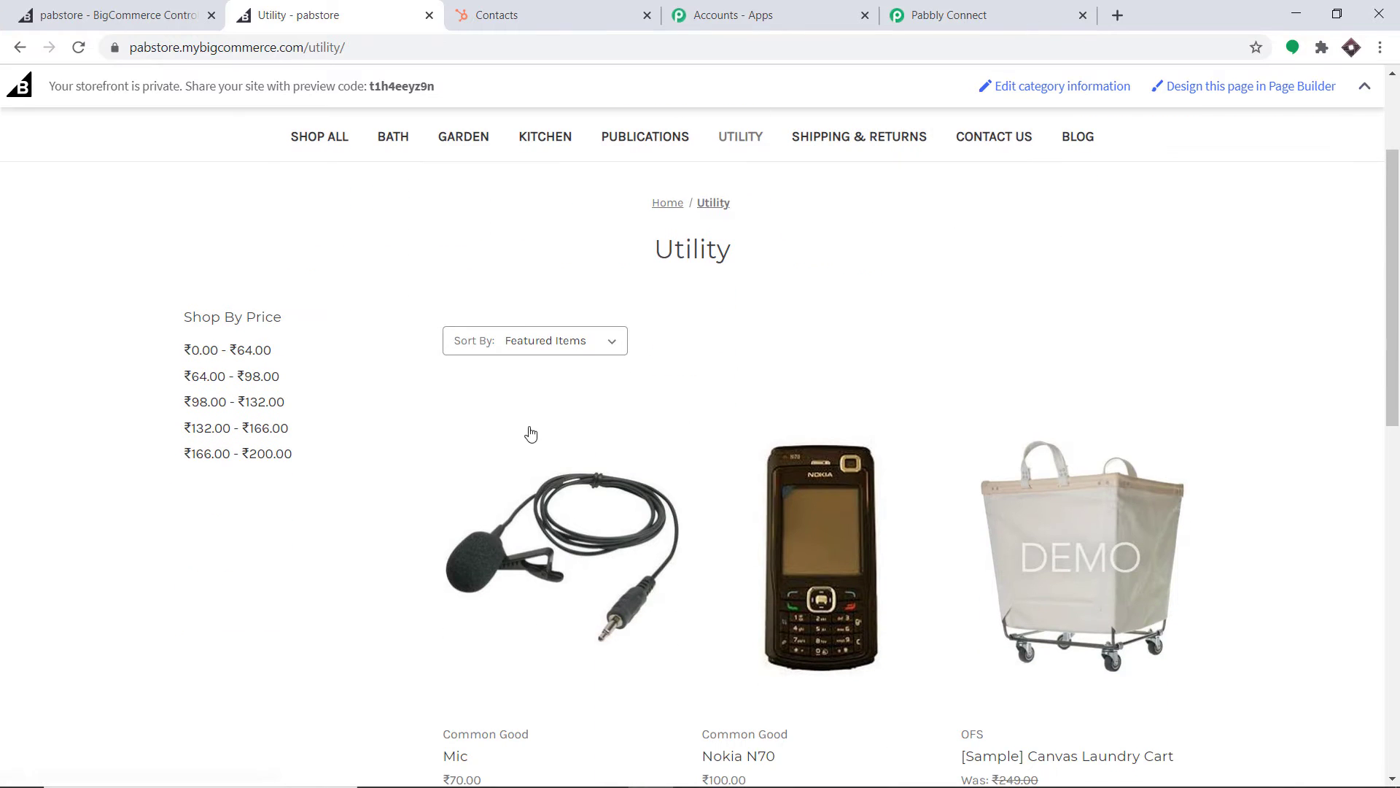
click(582, 478)
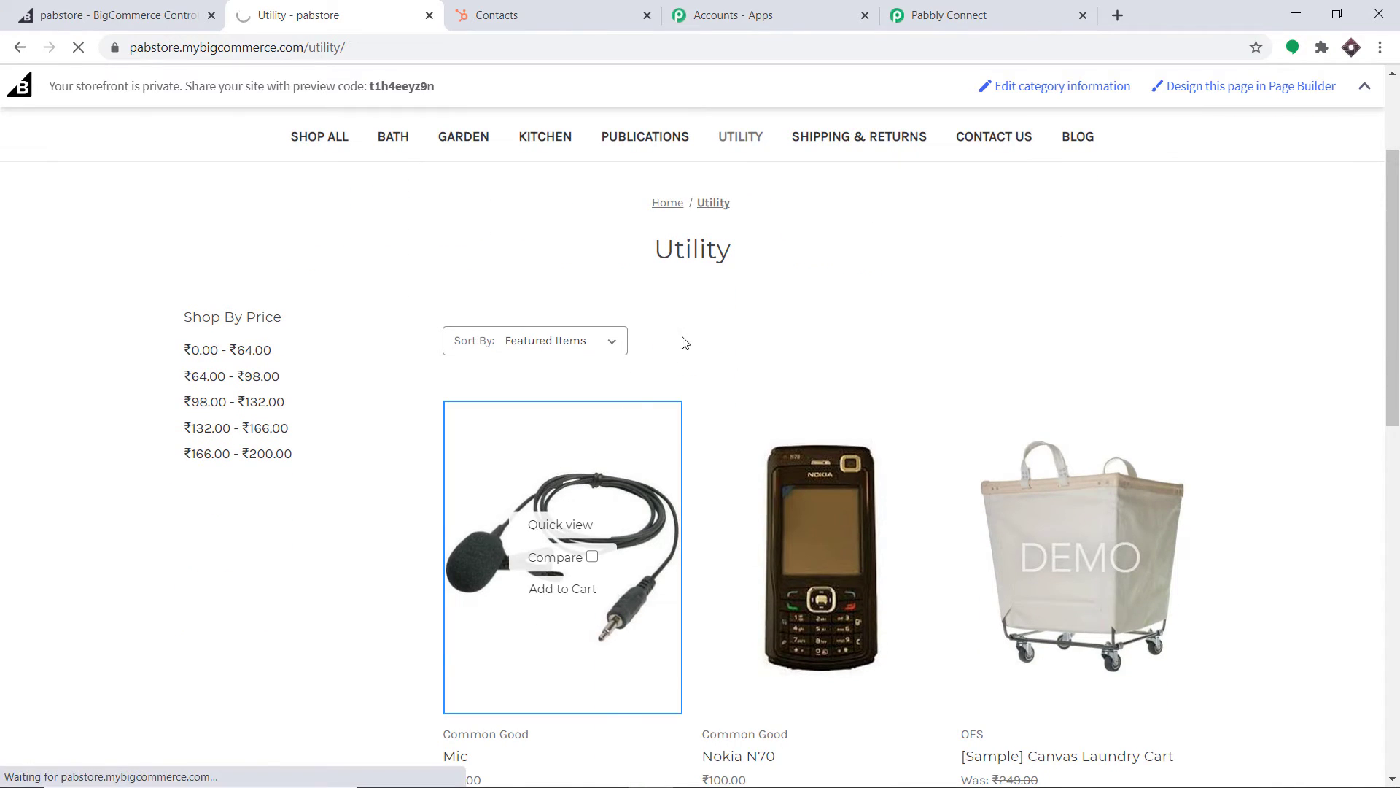
scroll(853, 343, down, 4)
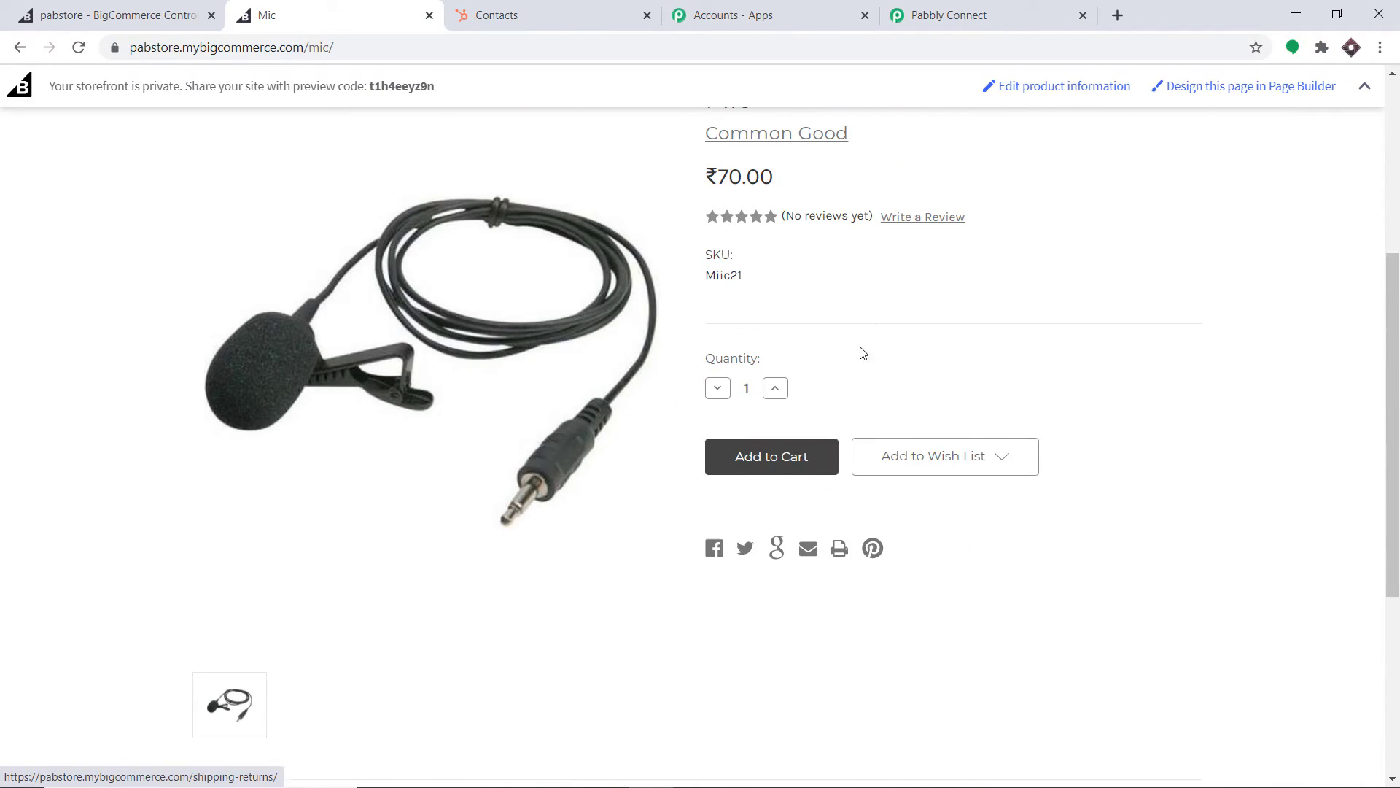
click(731, 461)
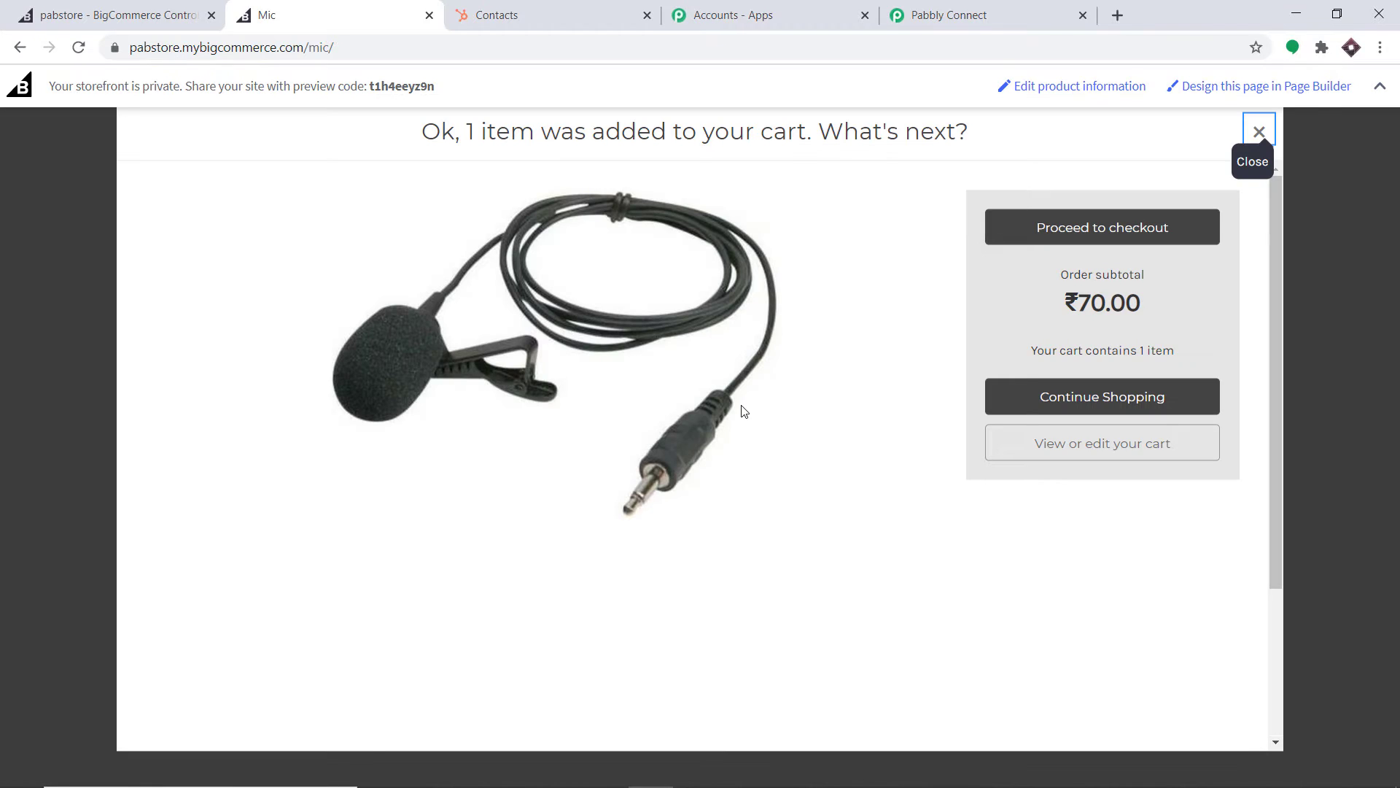
click(1156, 229)
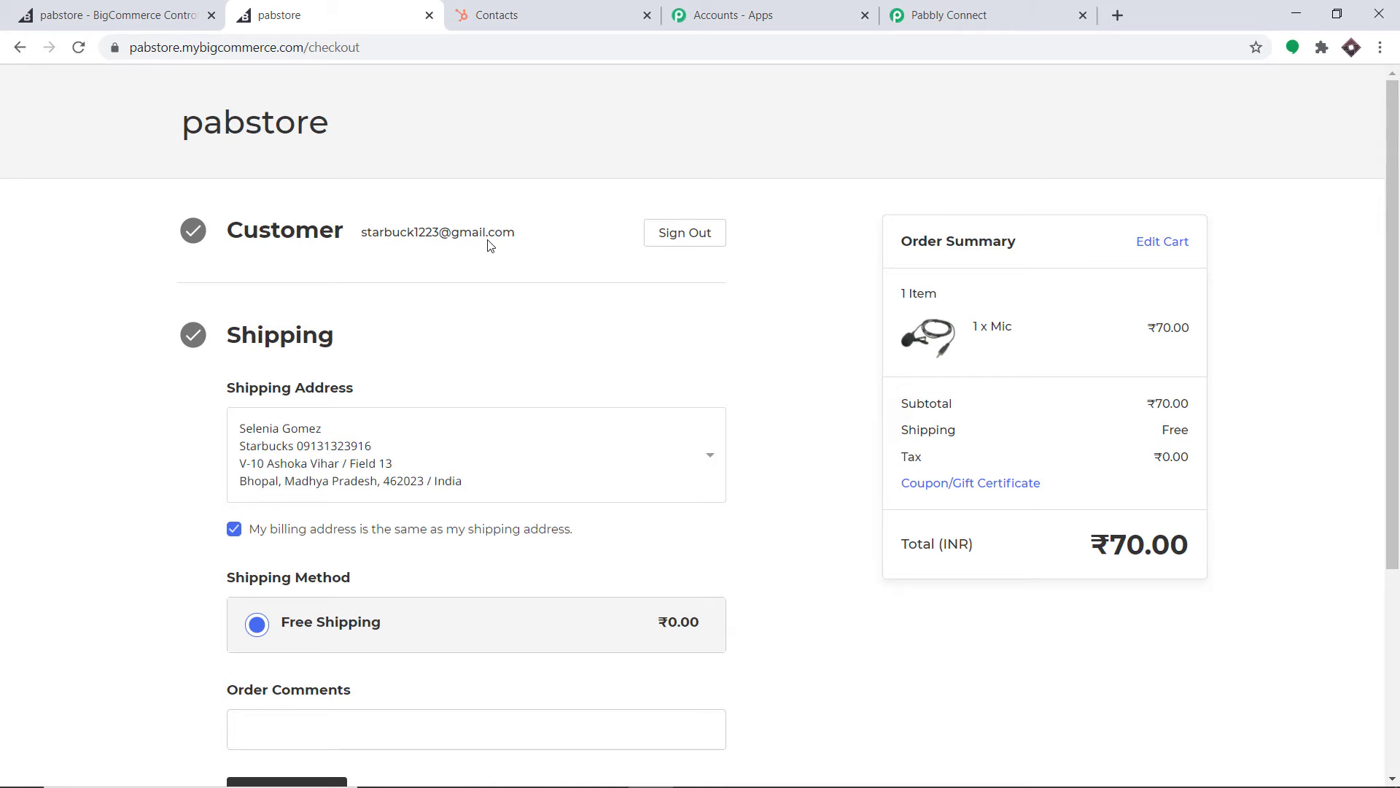
Confirm free shipping, pay with the saved Visa card and CVV, and place the order
scroll(514, 259, down, 1)
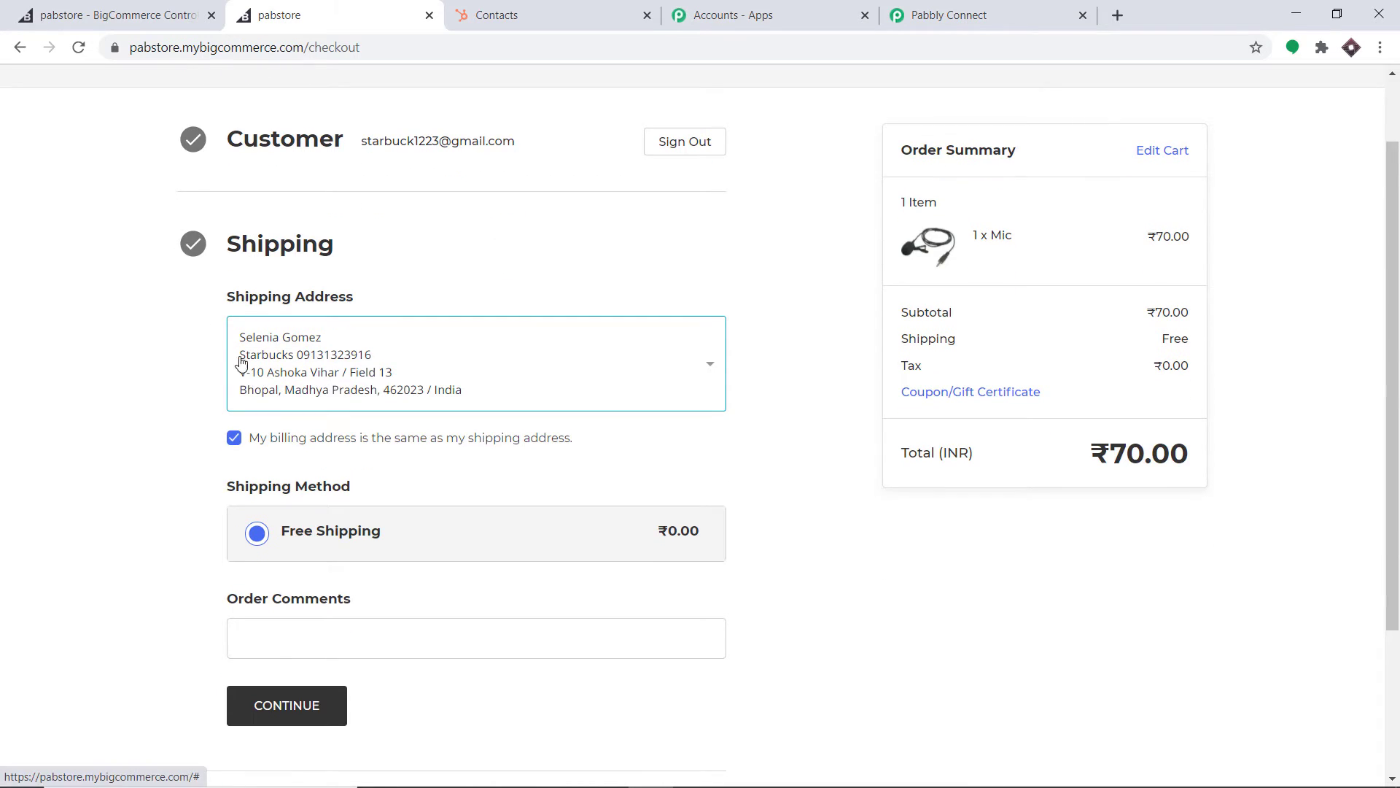
scroll(428, 403, down, 1)
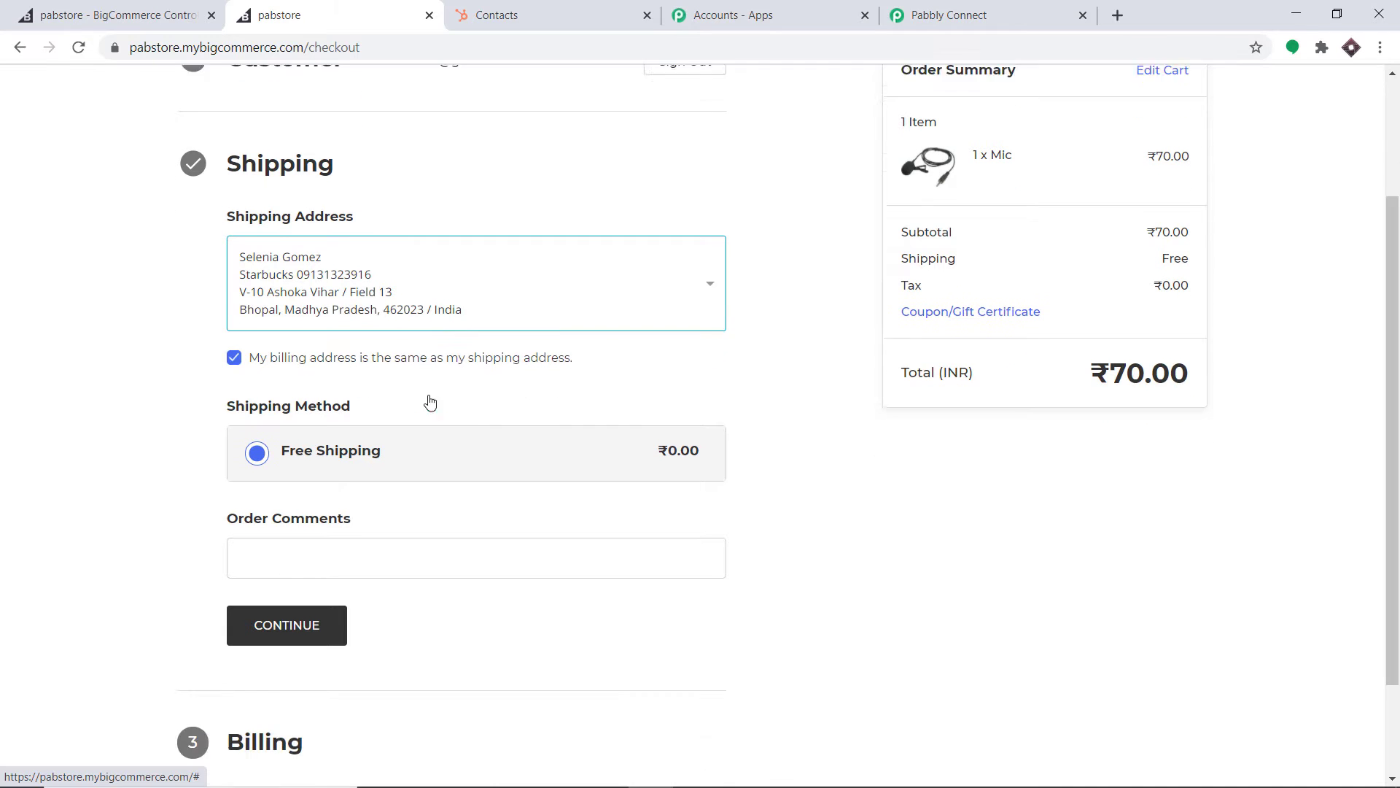
scroll(277, 488, down, 1)
click(295, 499)
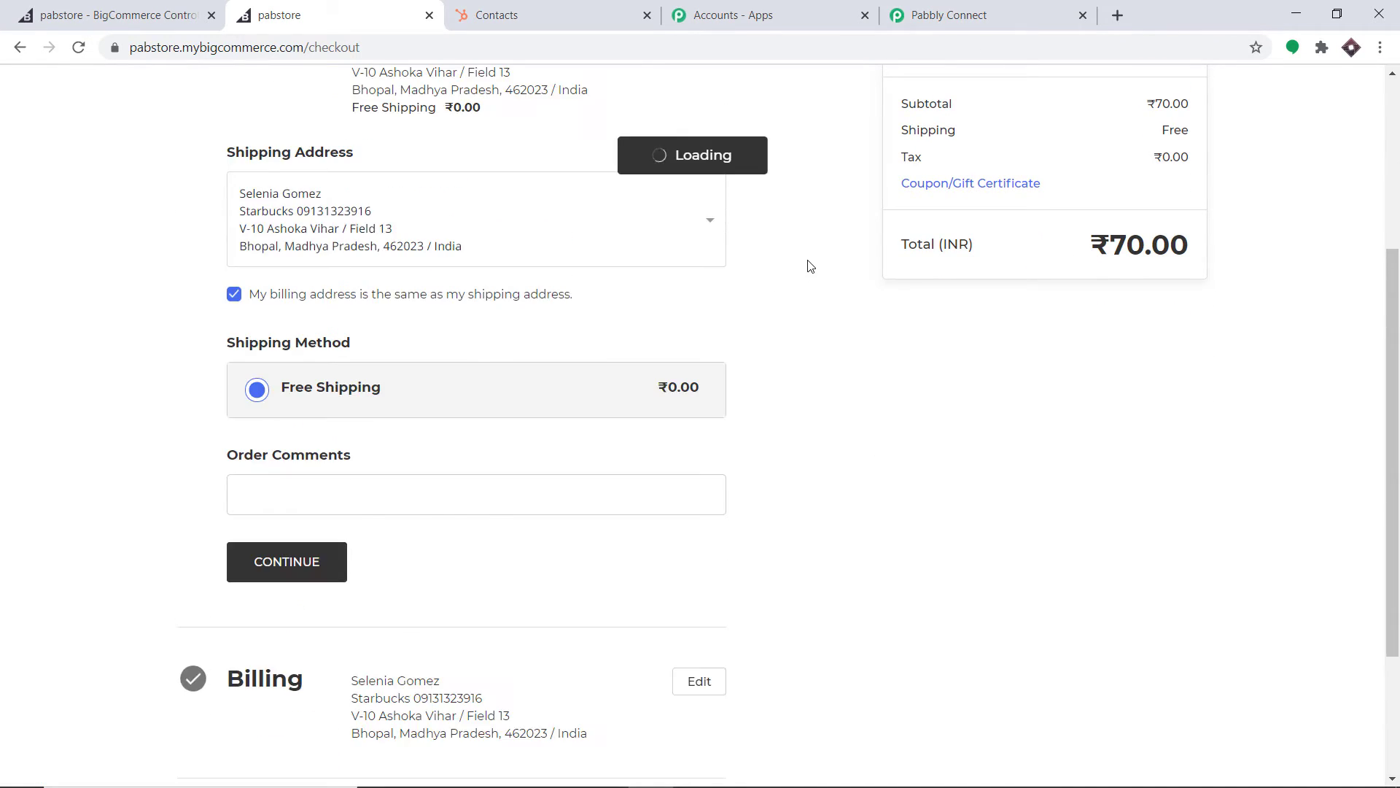
click(381, 538)
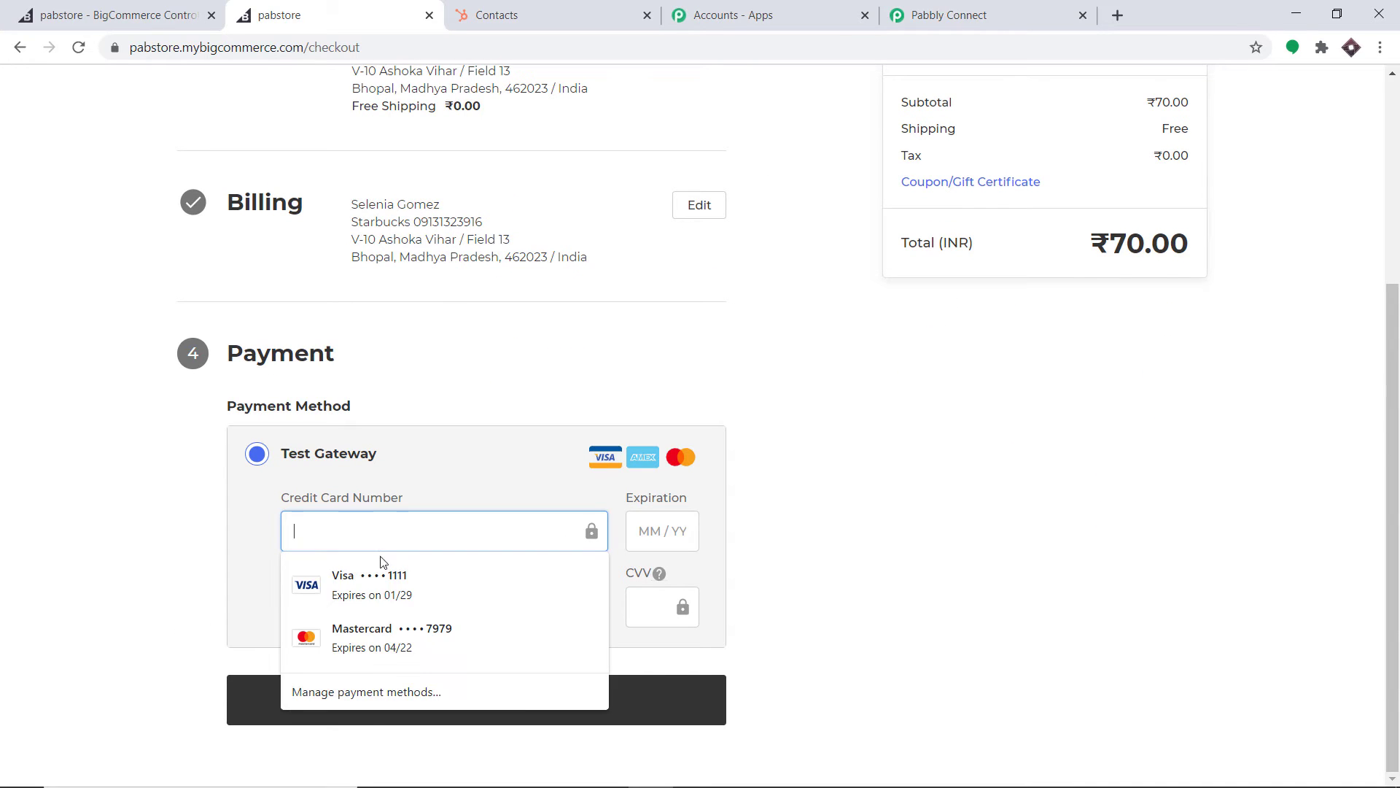
click(379, 583)
click(657, 611)
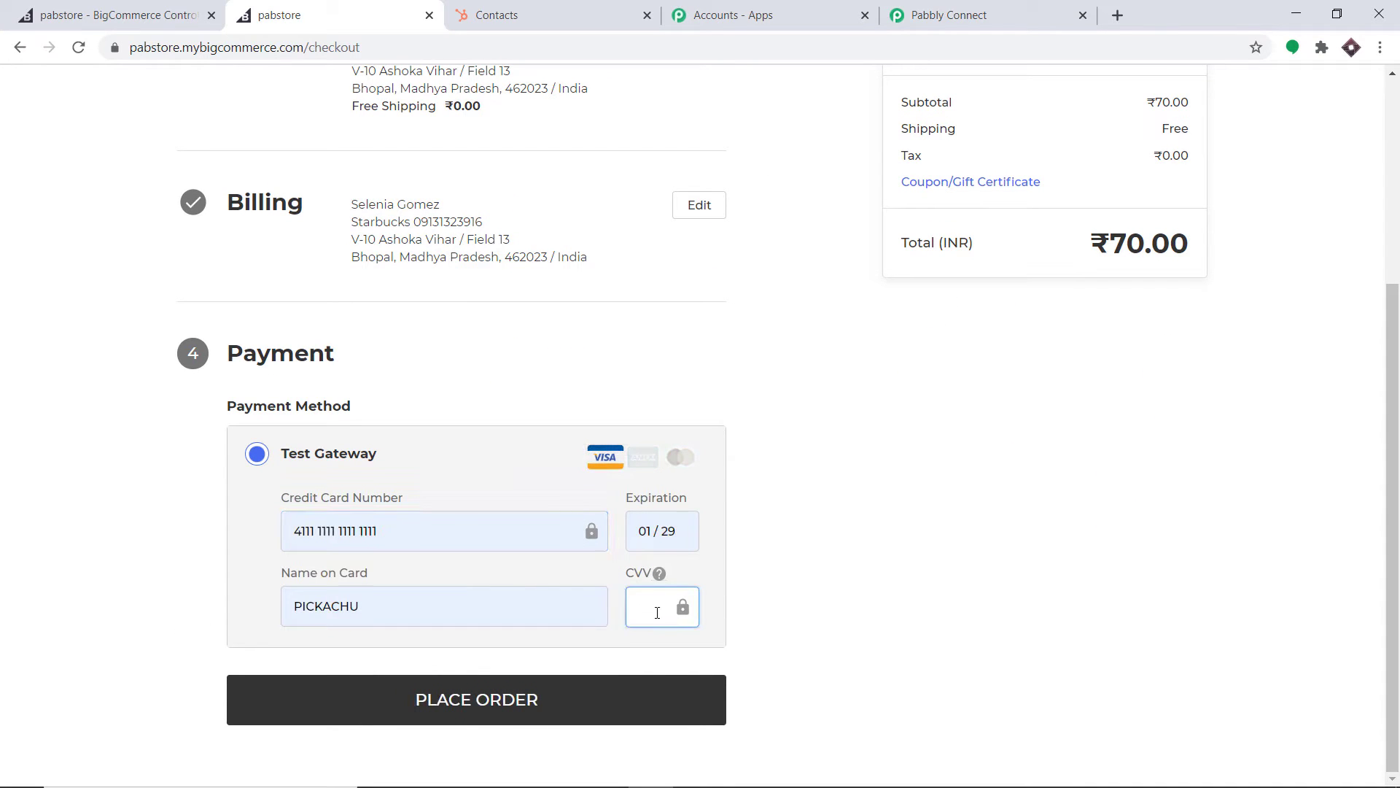
click(869, 541)
click(493, 698)
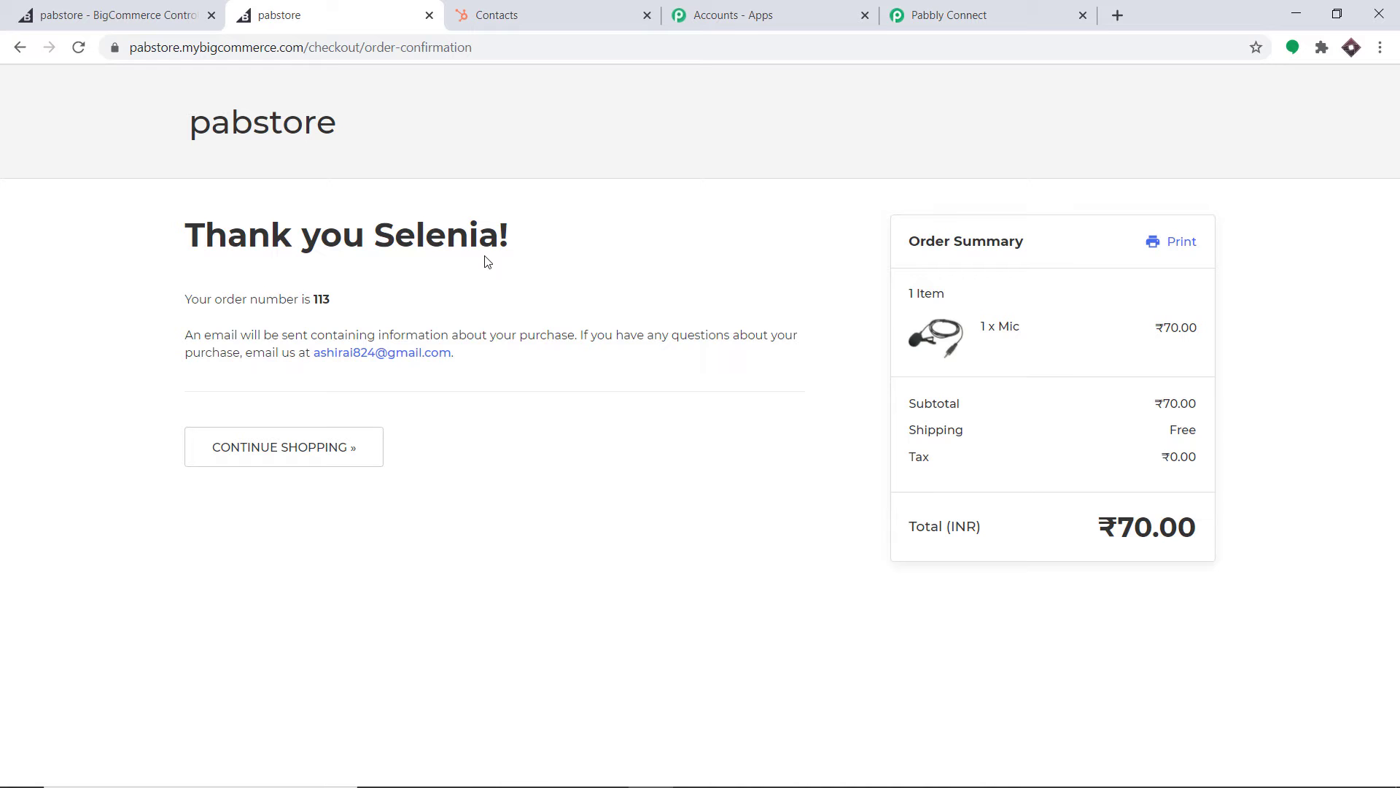
Check that Pabbly Connect captured order 113 with scope store/order/created
click(948, 14)
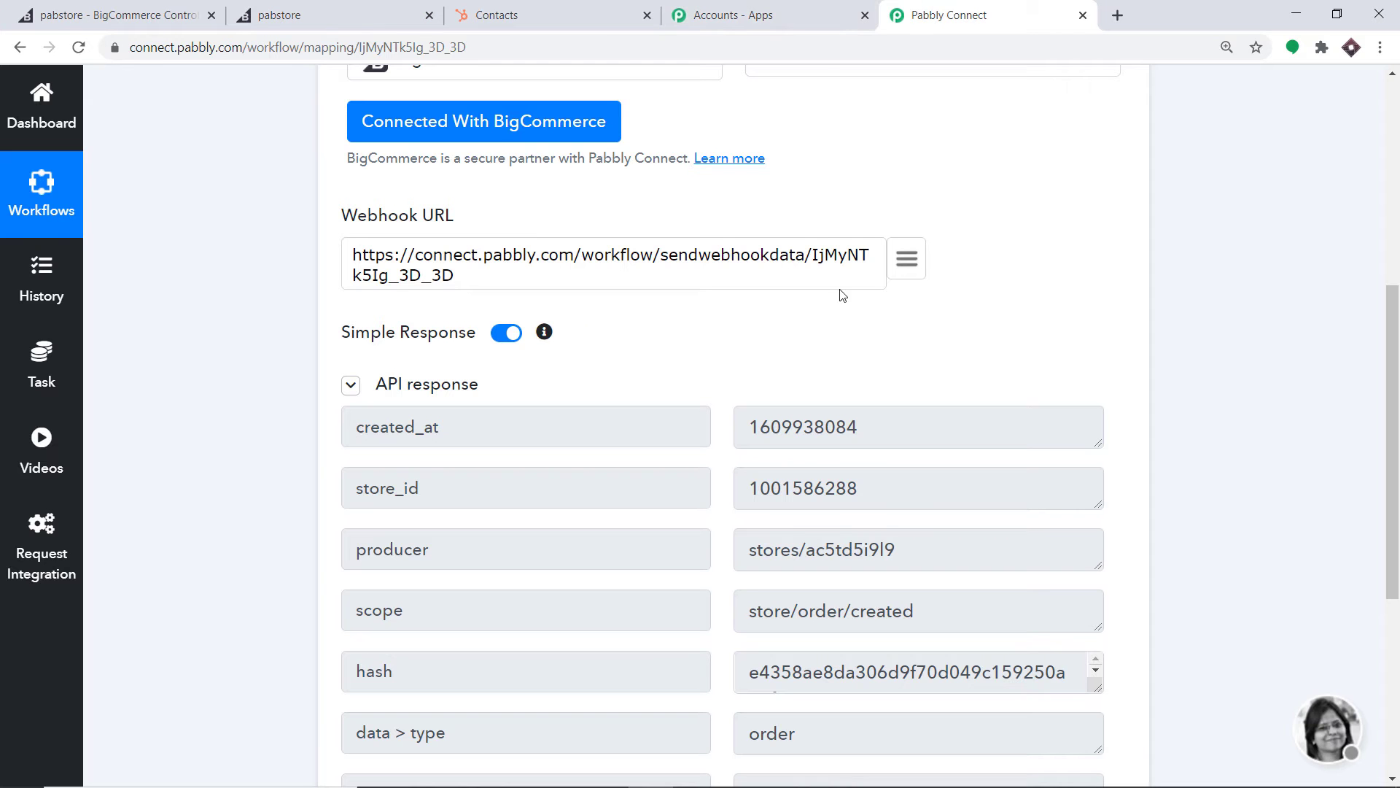
scroll(843, 295, down, 2)
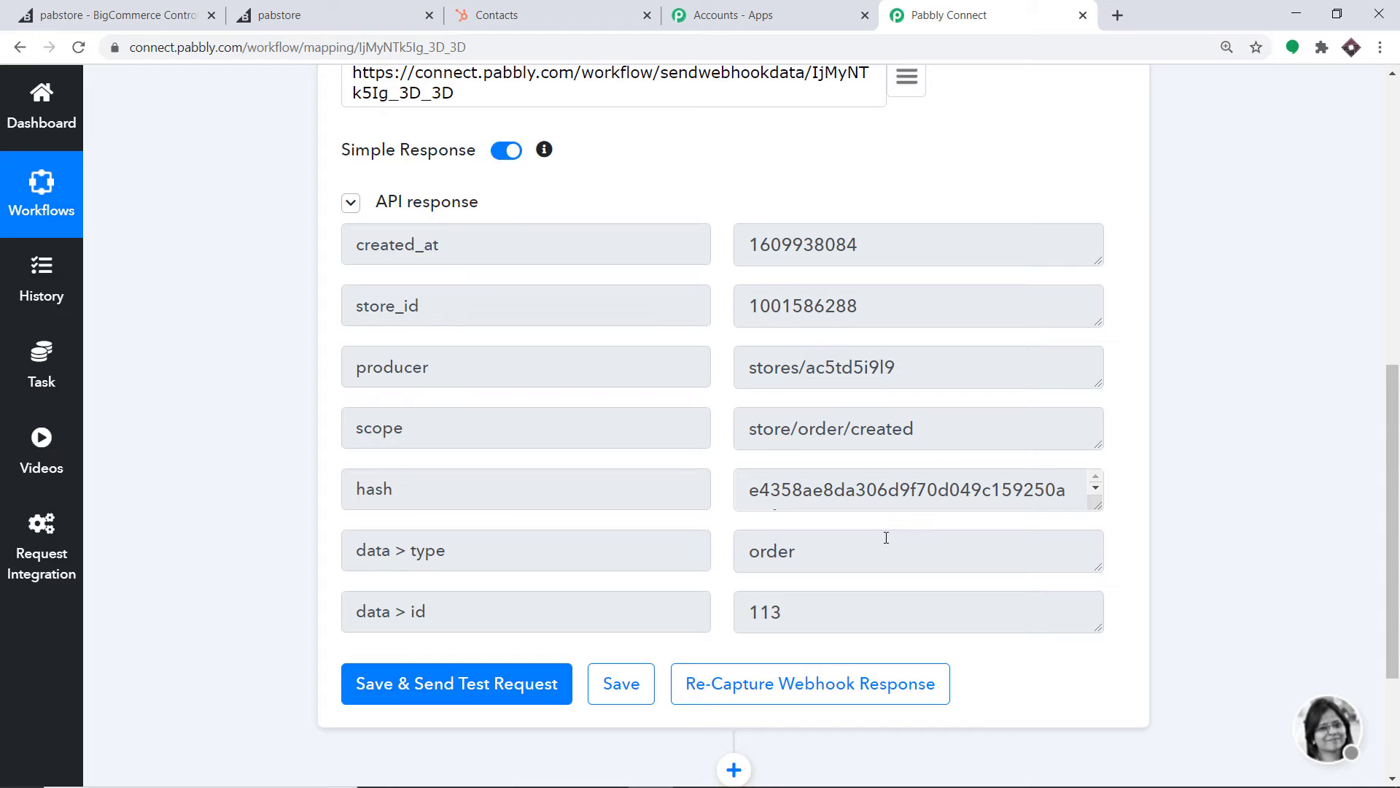
scroll(584, 379, down, 3)
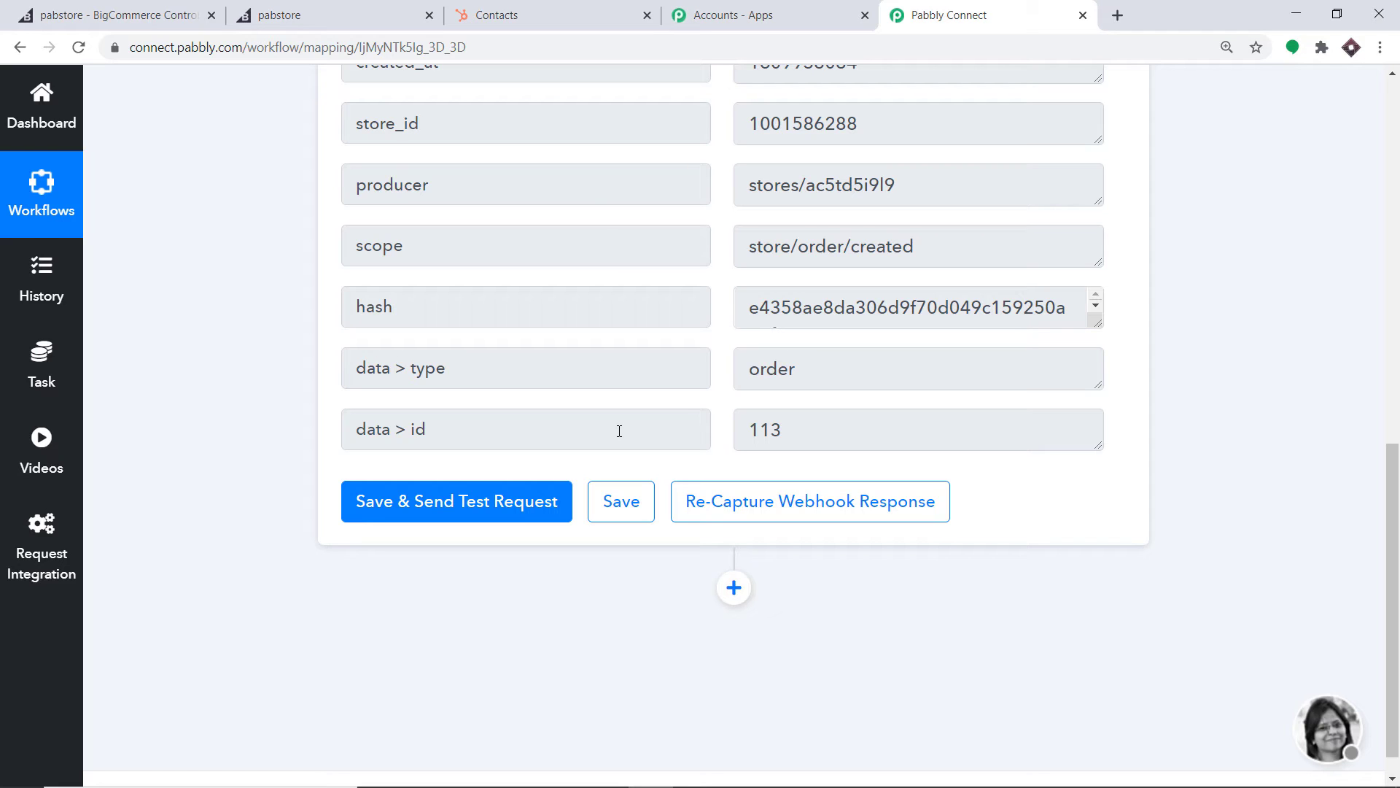
Add a second step with BigCommerce as the app and Get Order By Id as the action event
click(734, 587)
drag(1393, 411, 1393, 551)
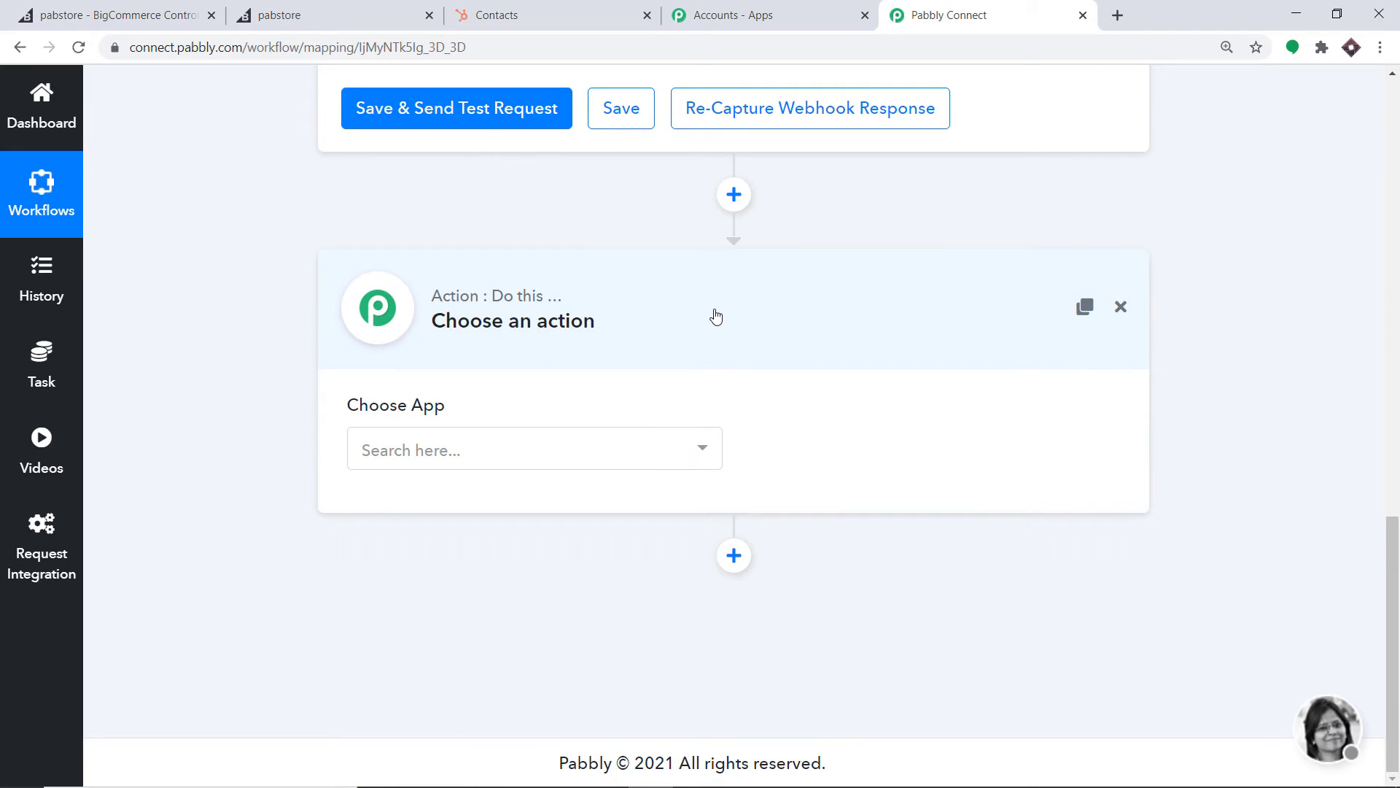
click(516, 462)
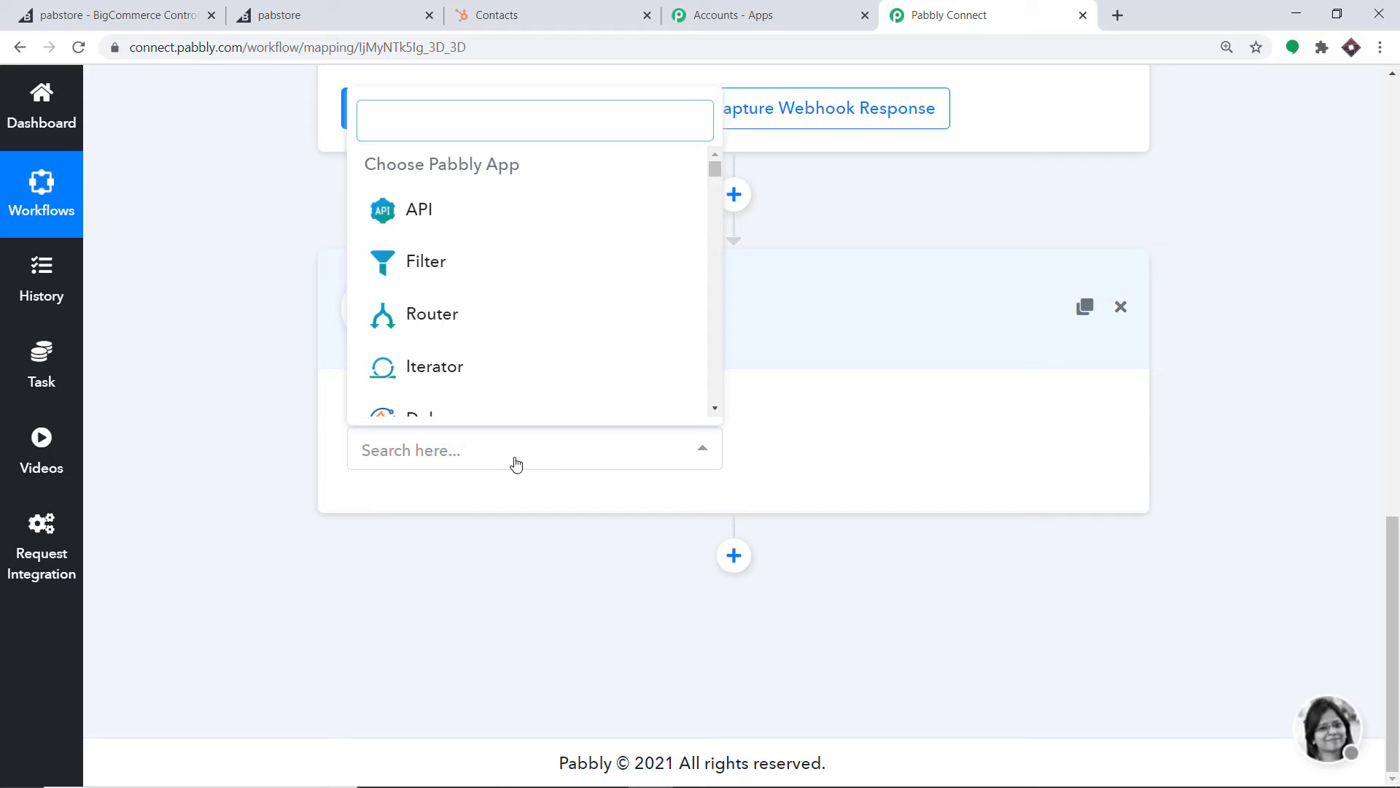
text(big)
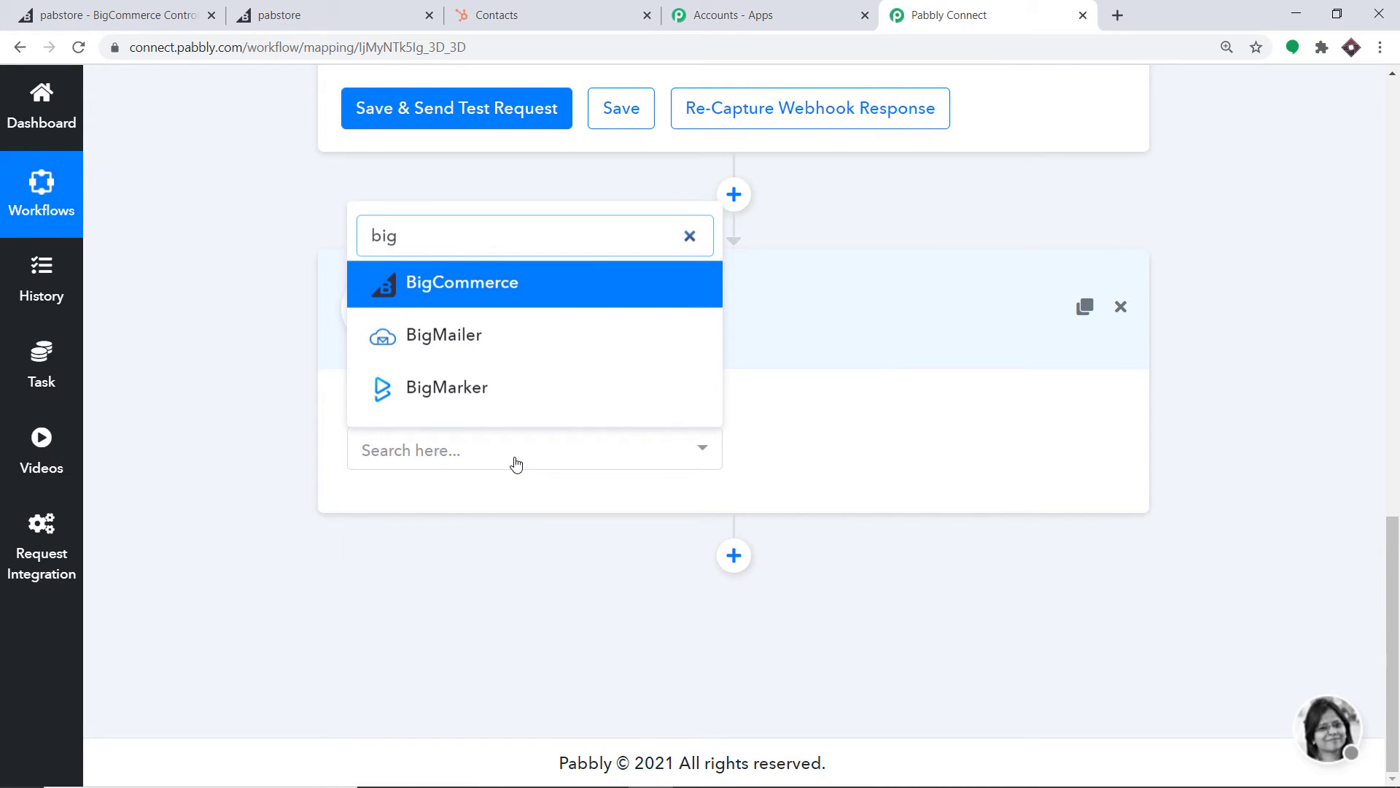
click(519, 302)
click(979, 465)
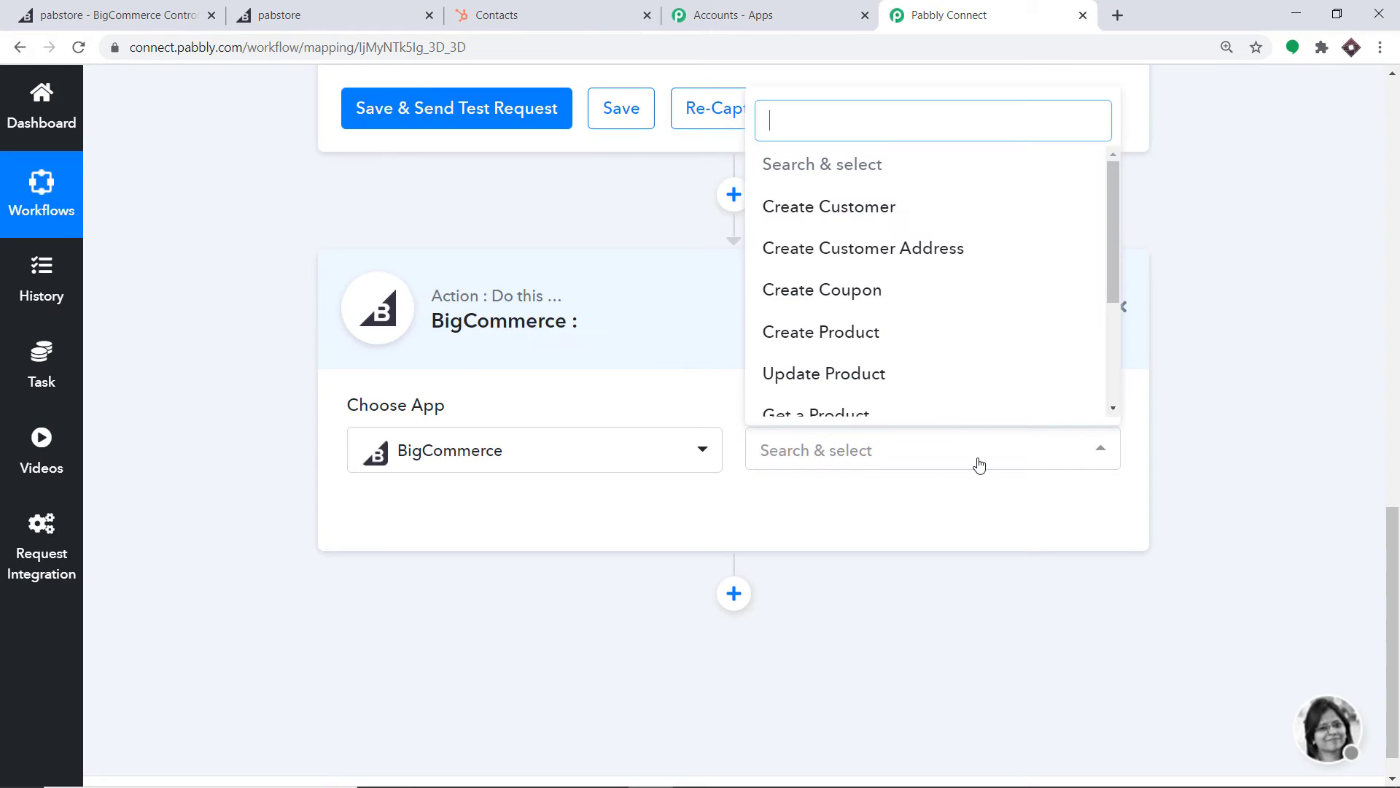
scroll(907, 350, down, 3)
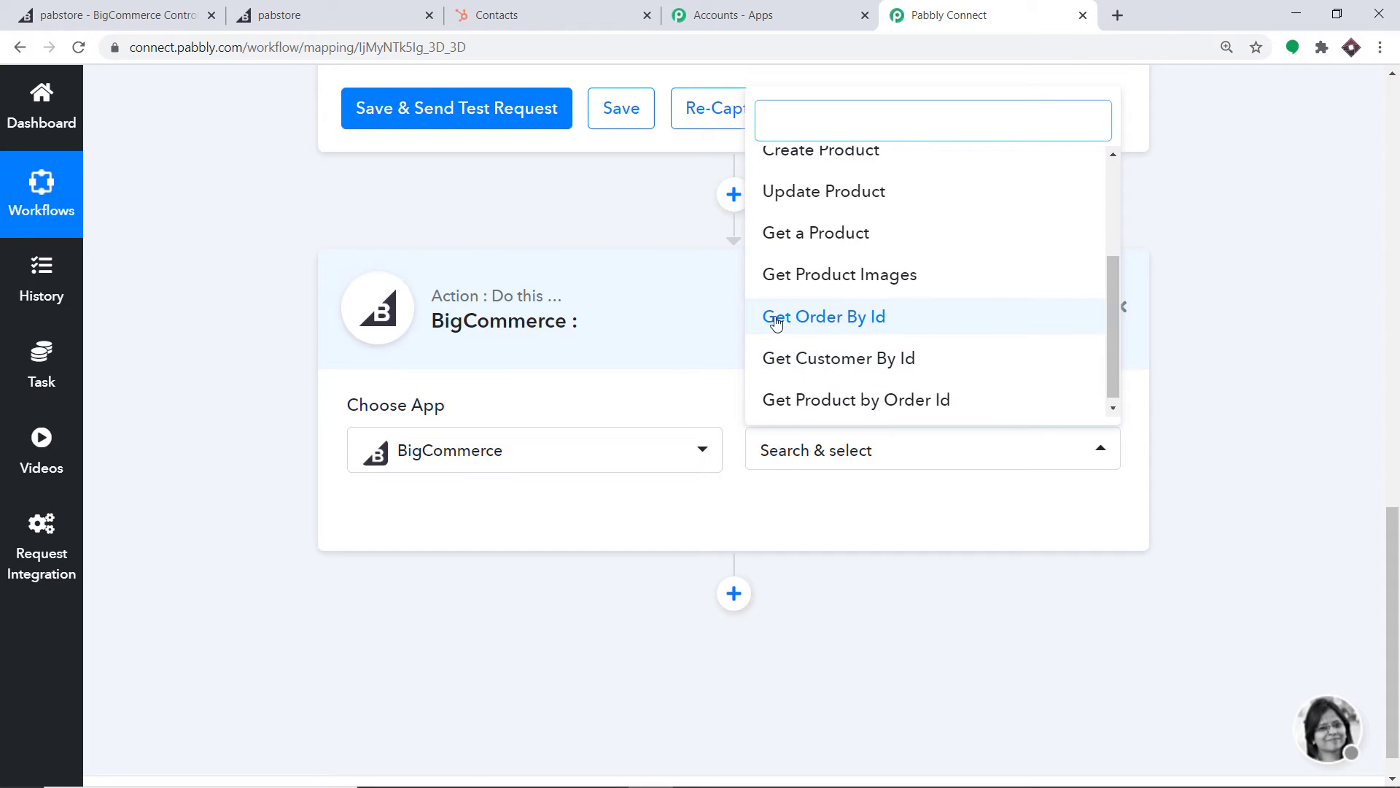
click(897, 316)
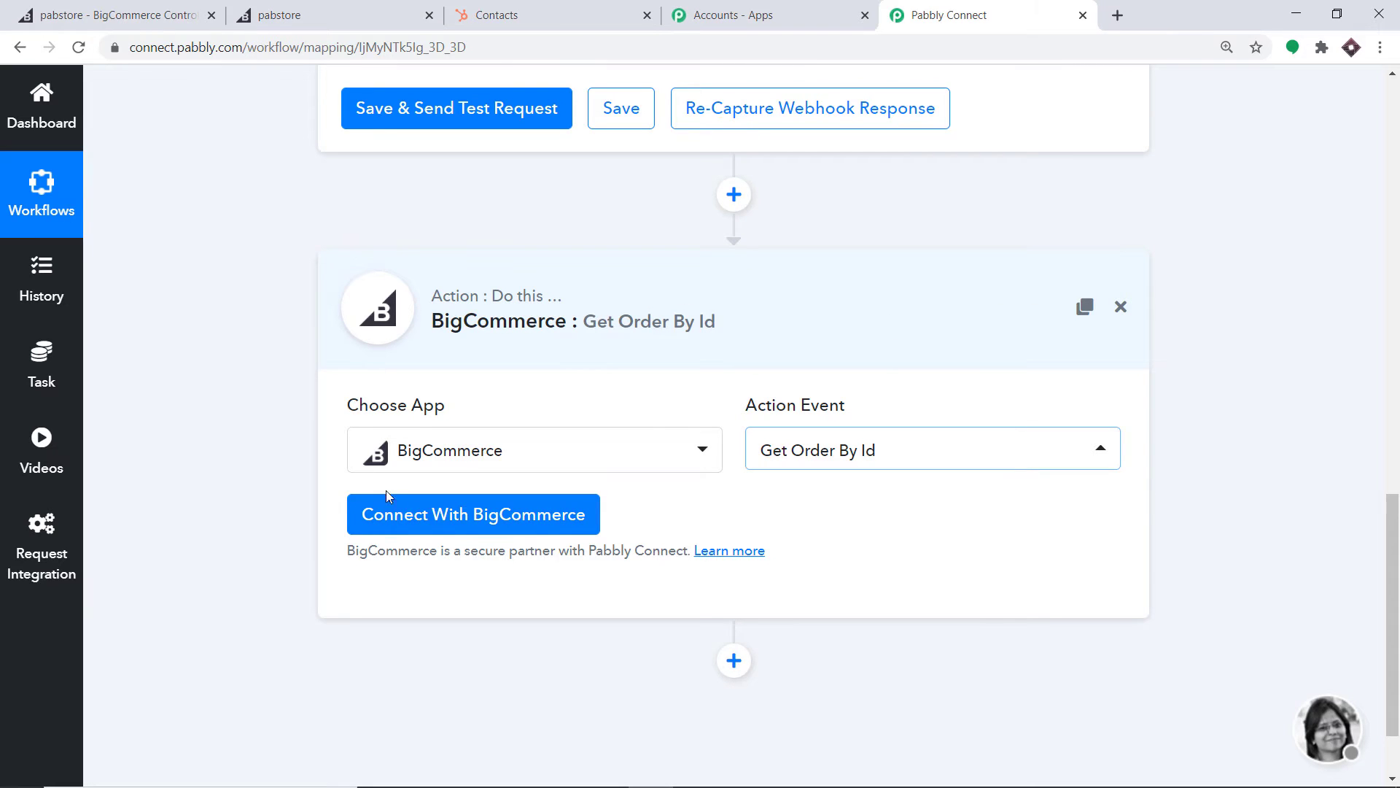
click(425, 523)
Select the existing BigCommerce #6 credentials for the Get Order By Id step and save
scroll(919, 383, down, 3)
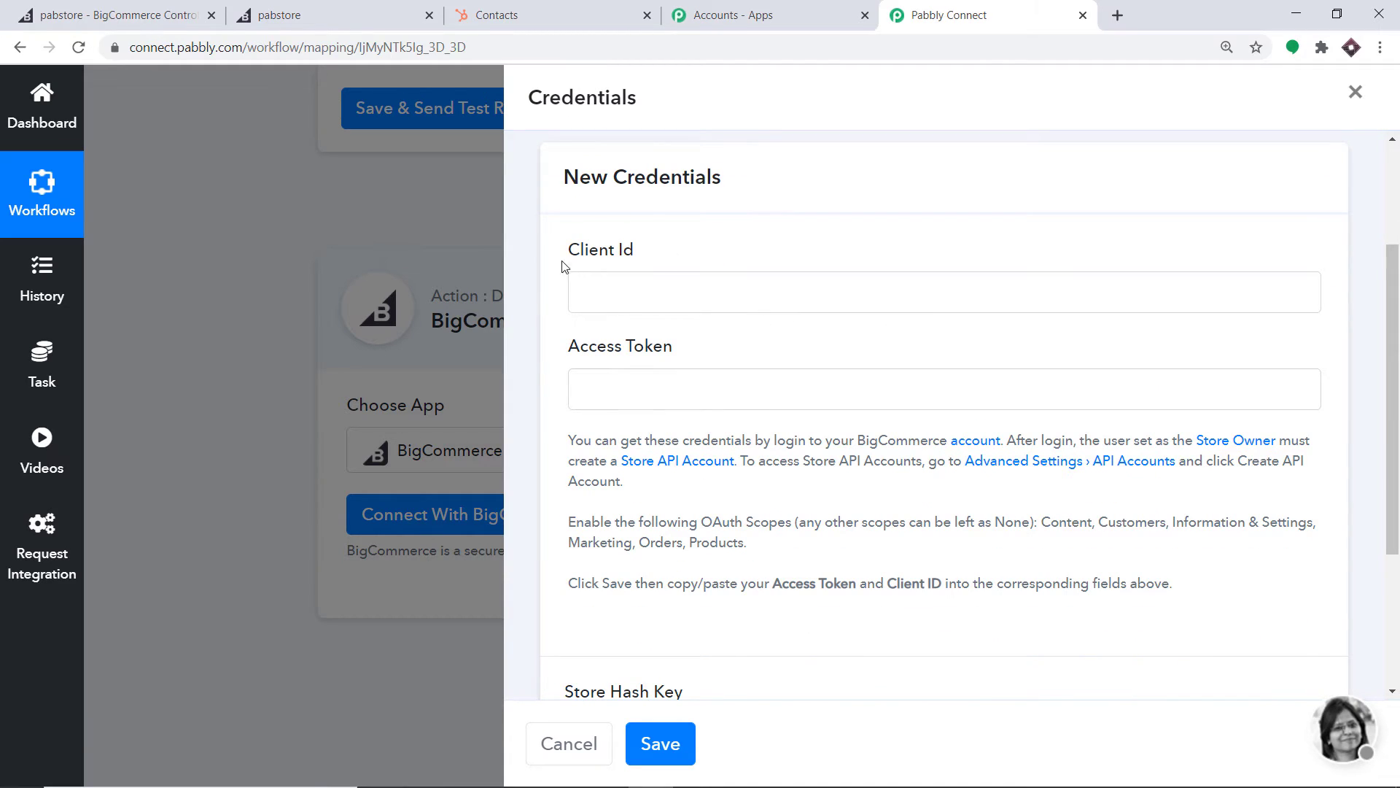
scroll(706, 353, down, 3)
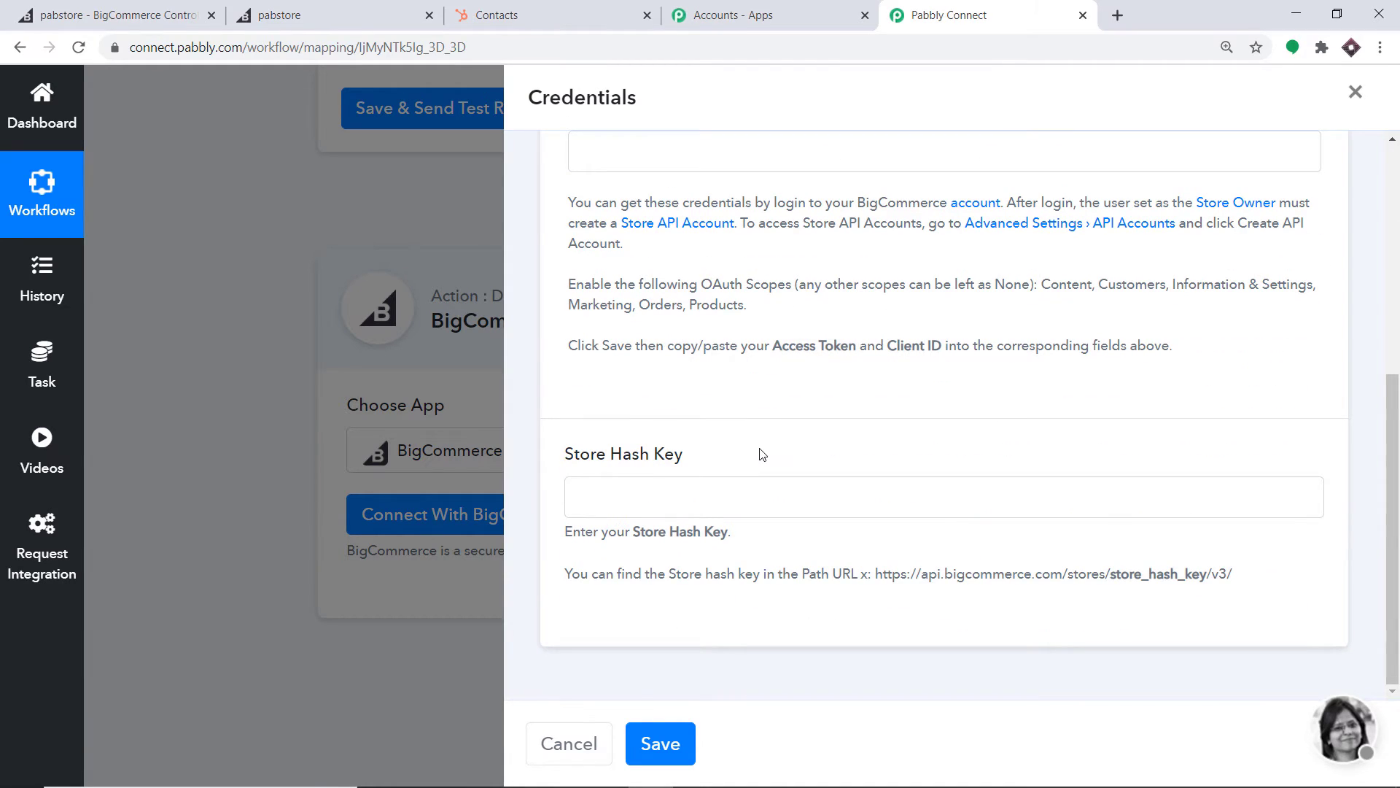
scroll(759, 451, up, 5)
click(683, 229)
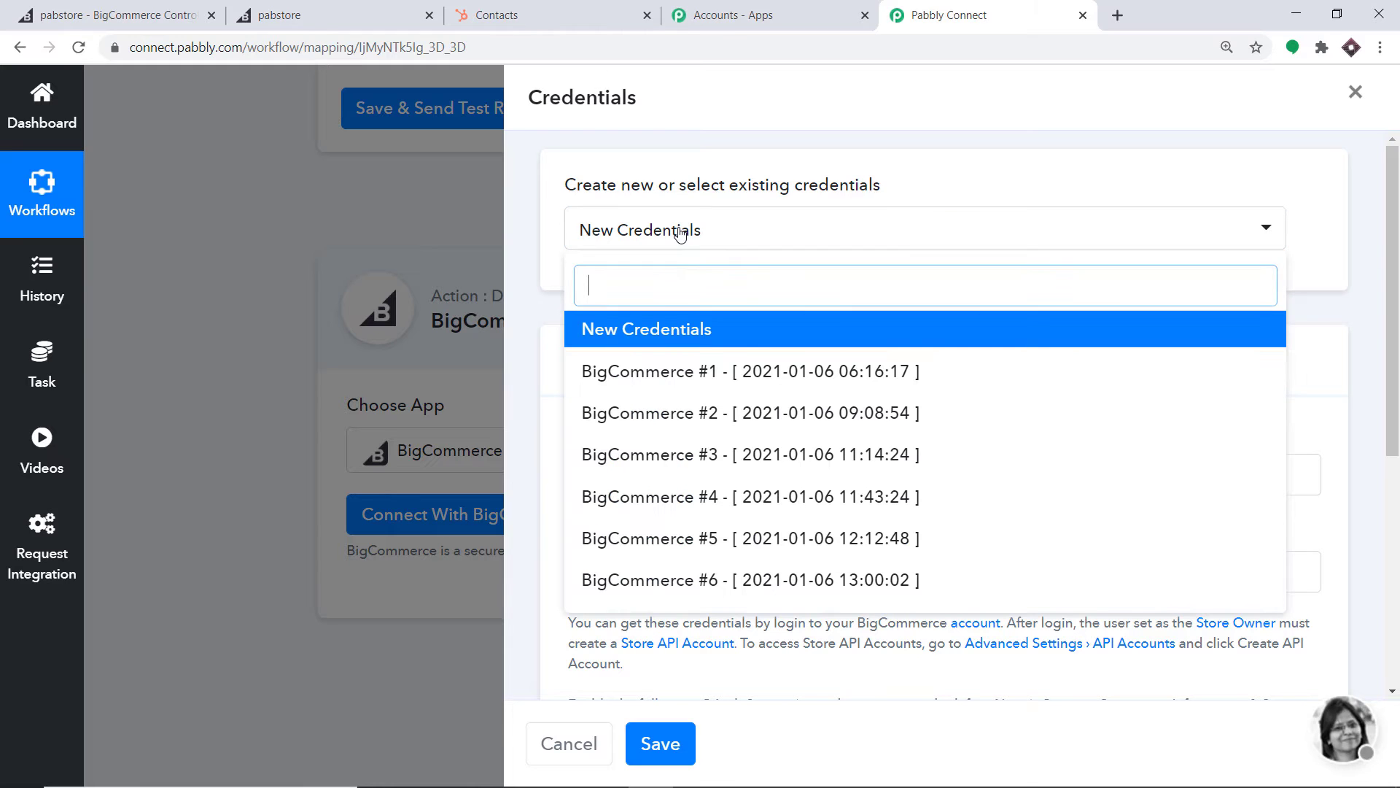
click(673, 583)
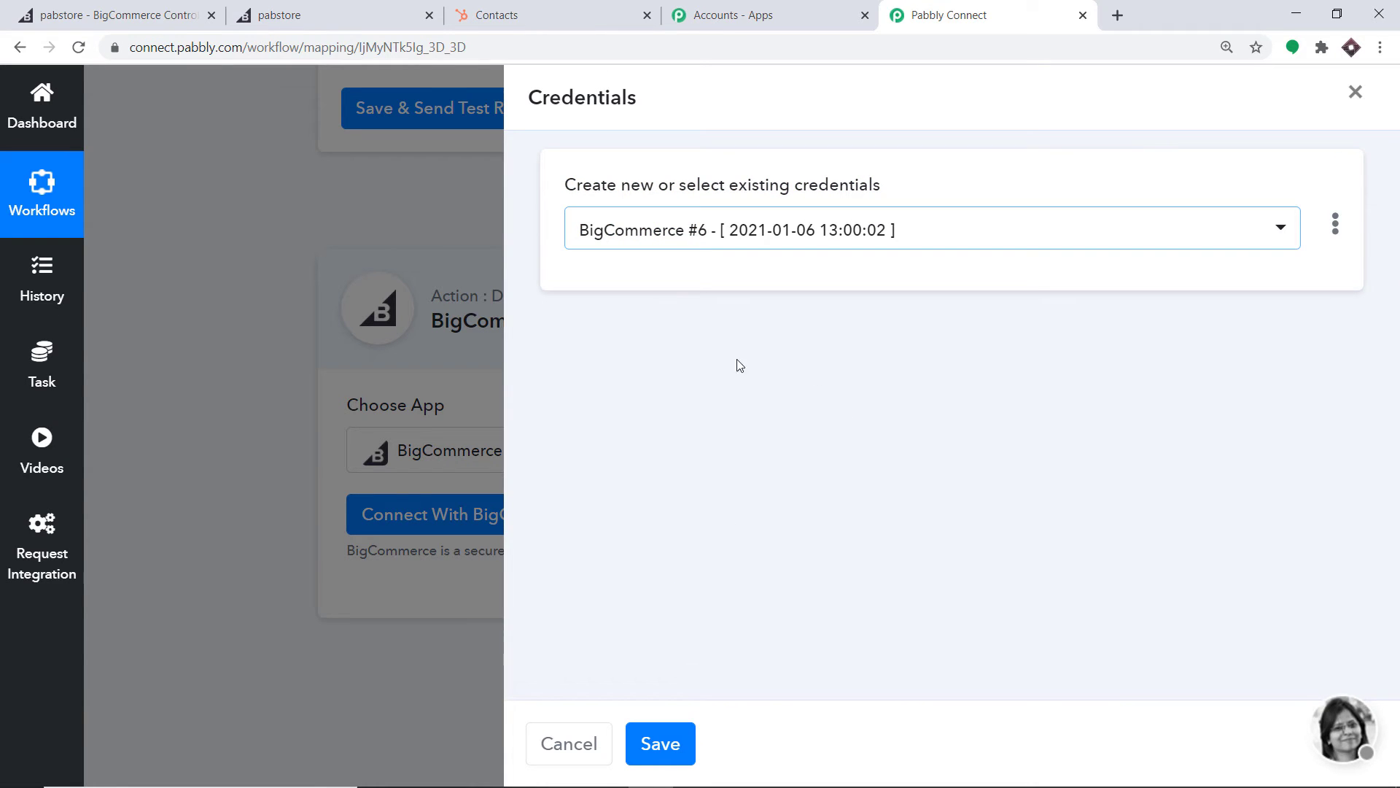
click(663, 740)
scroll(999, 459, down, 2)
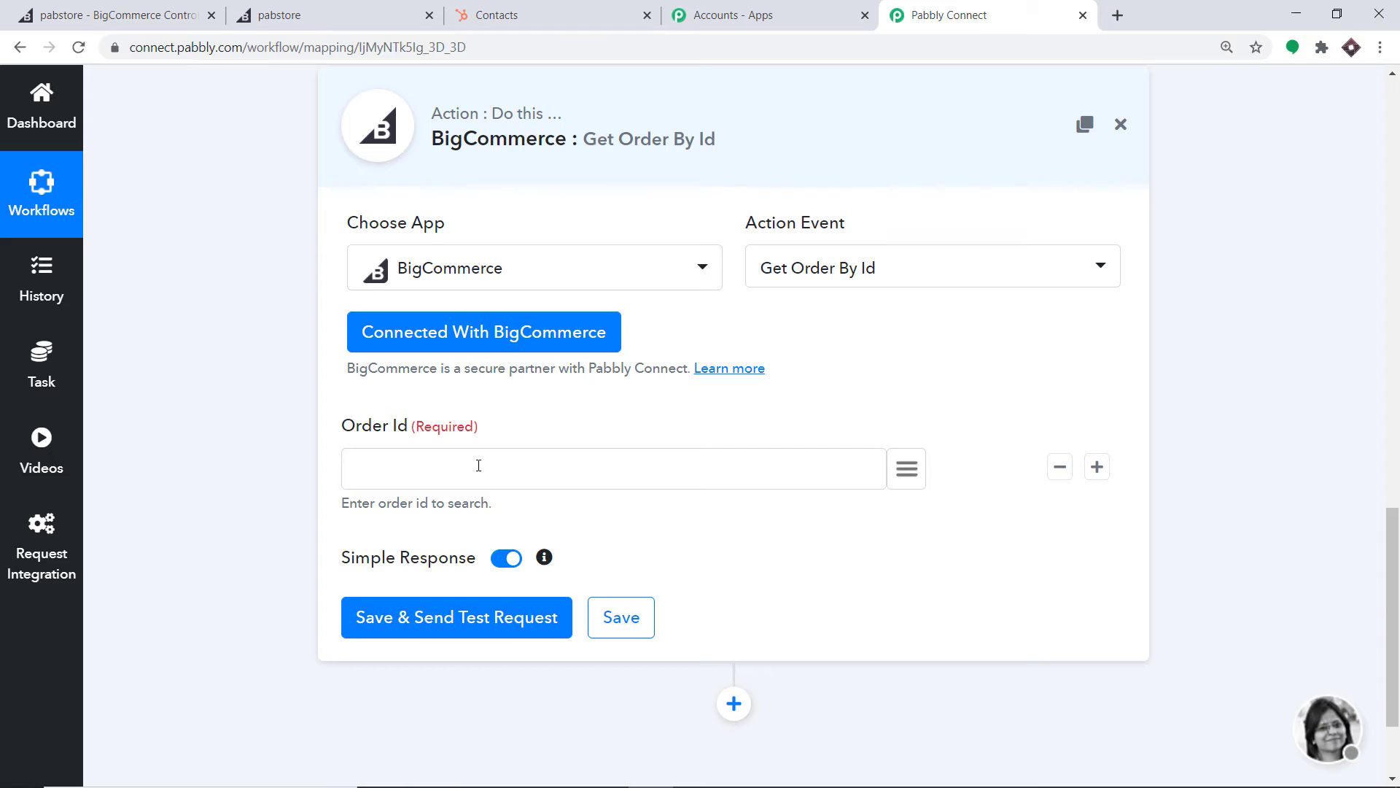
scroll(934, 478, up, 4)
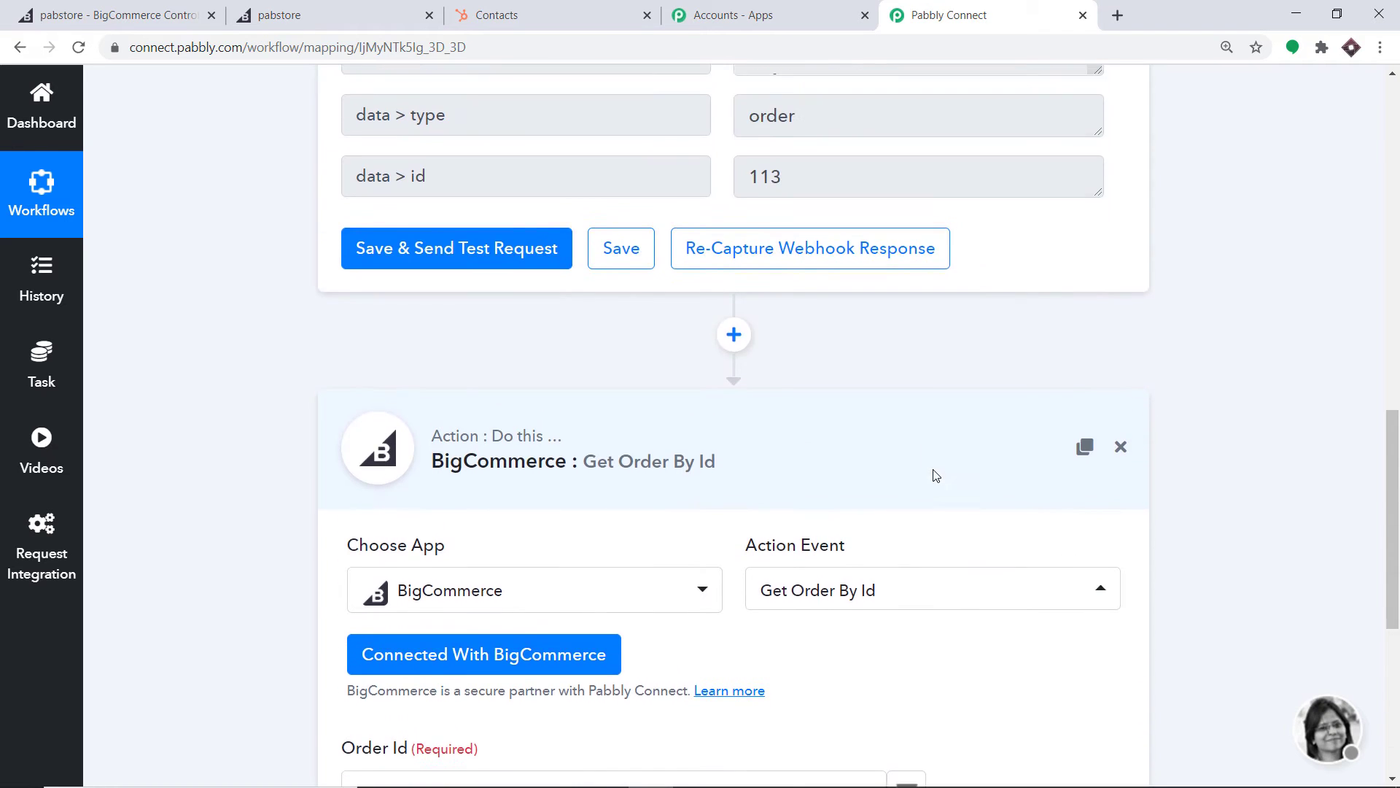
scroll(688, 325, up, 2)
scroll(576, 541, down, 5)
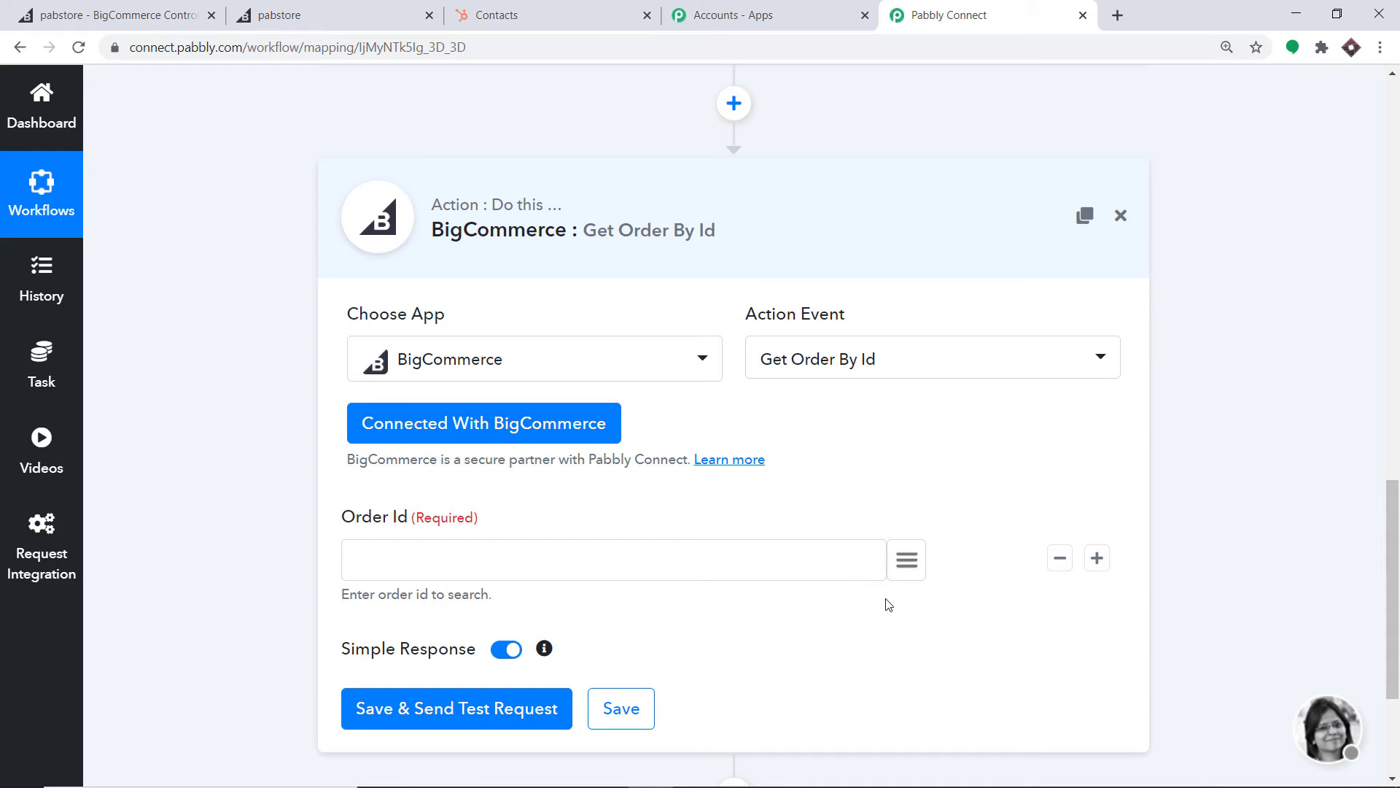
click(905, 561)
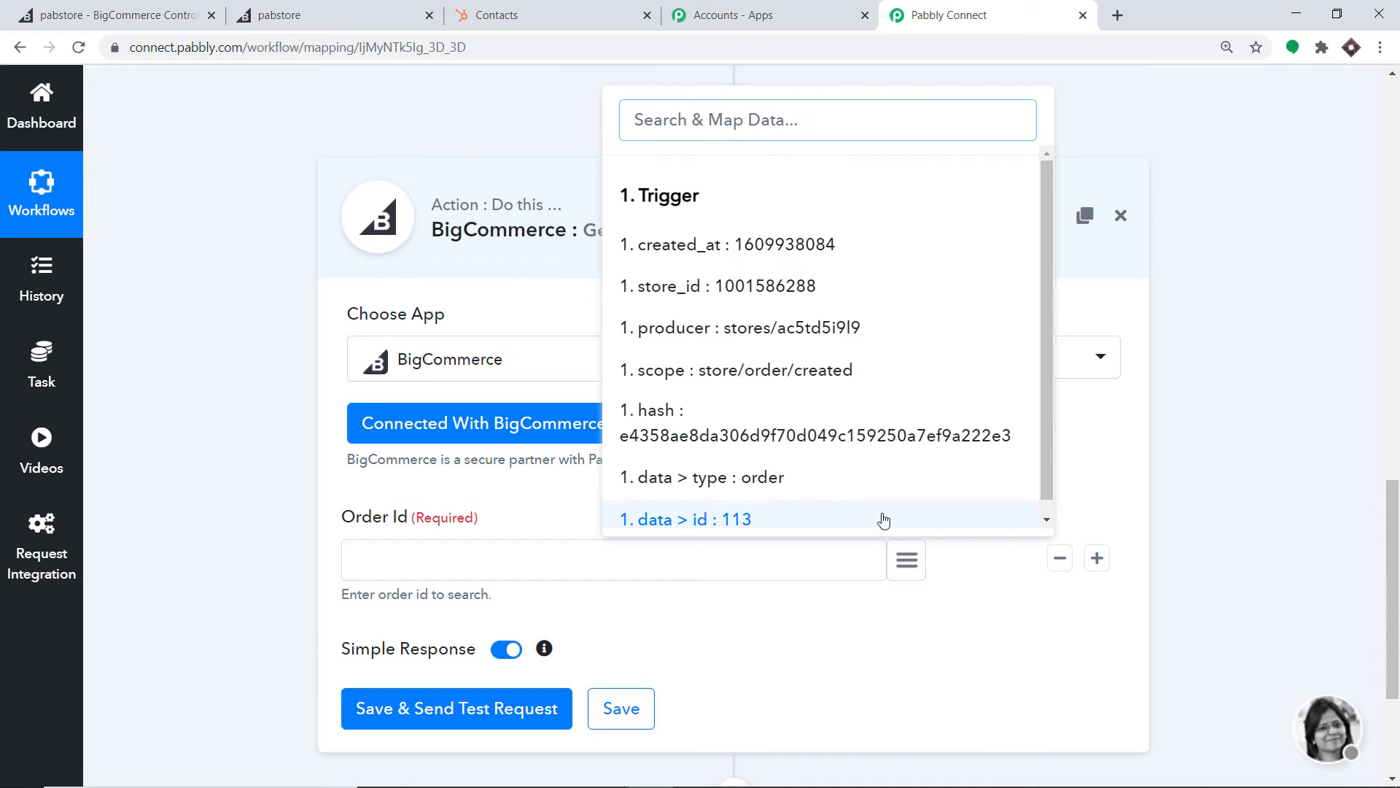
scroll(803, 503, down, 1)
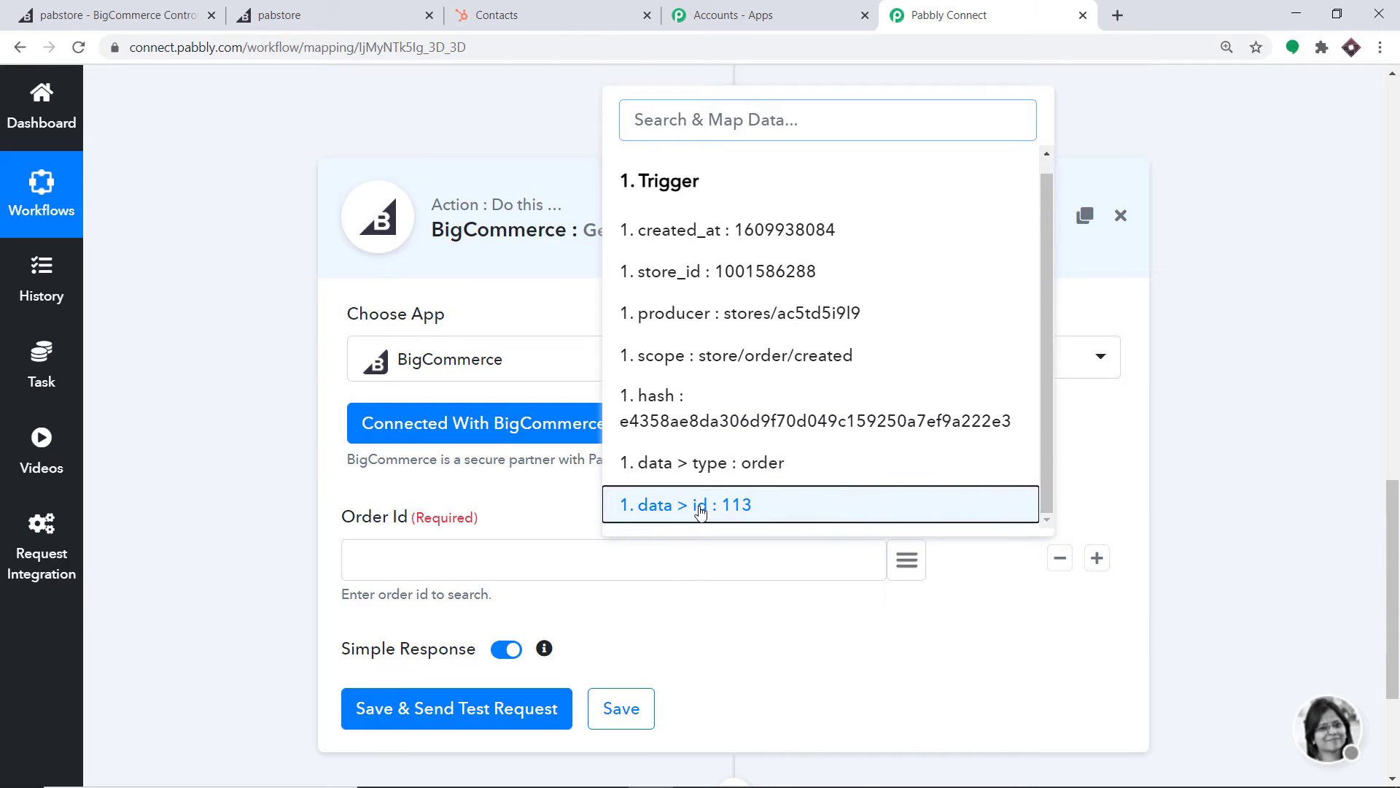
click(701, 508)
scroll(572, 641, down, 3)
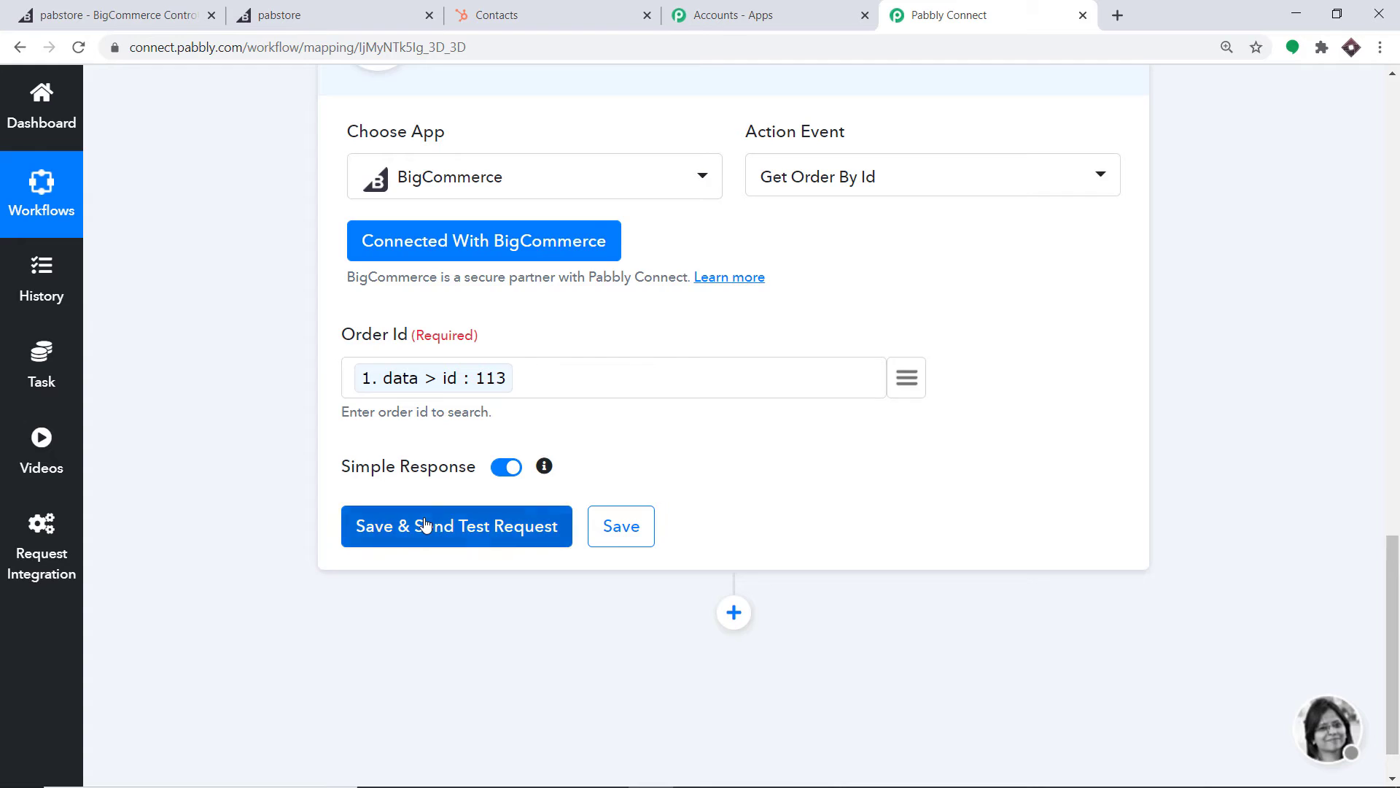
click(459, 525)
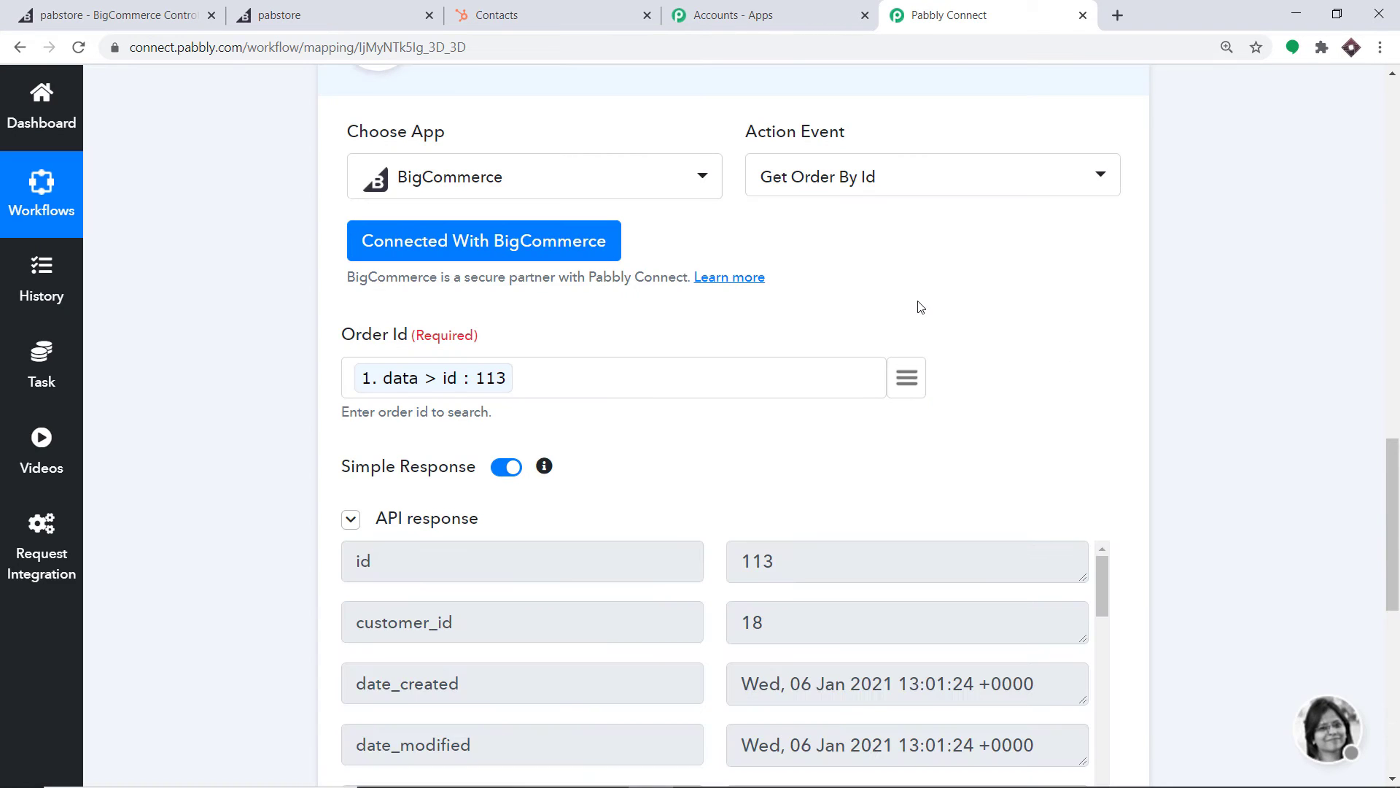
scroll(912, 306, down, 4)
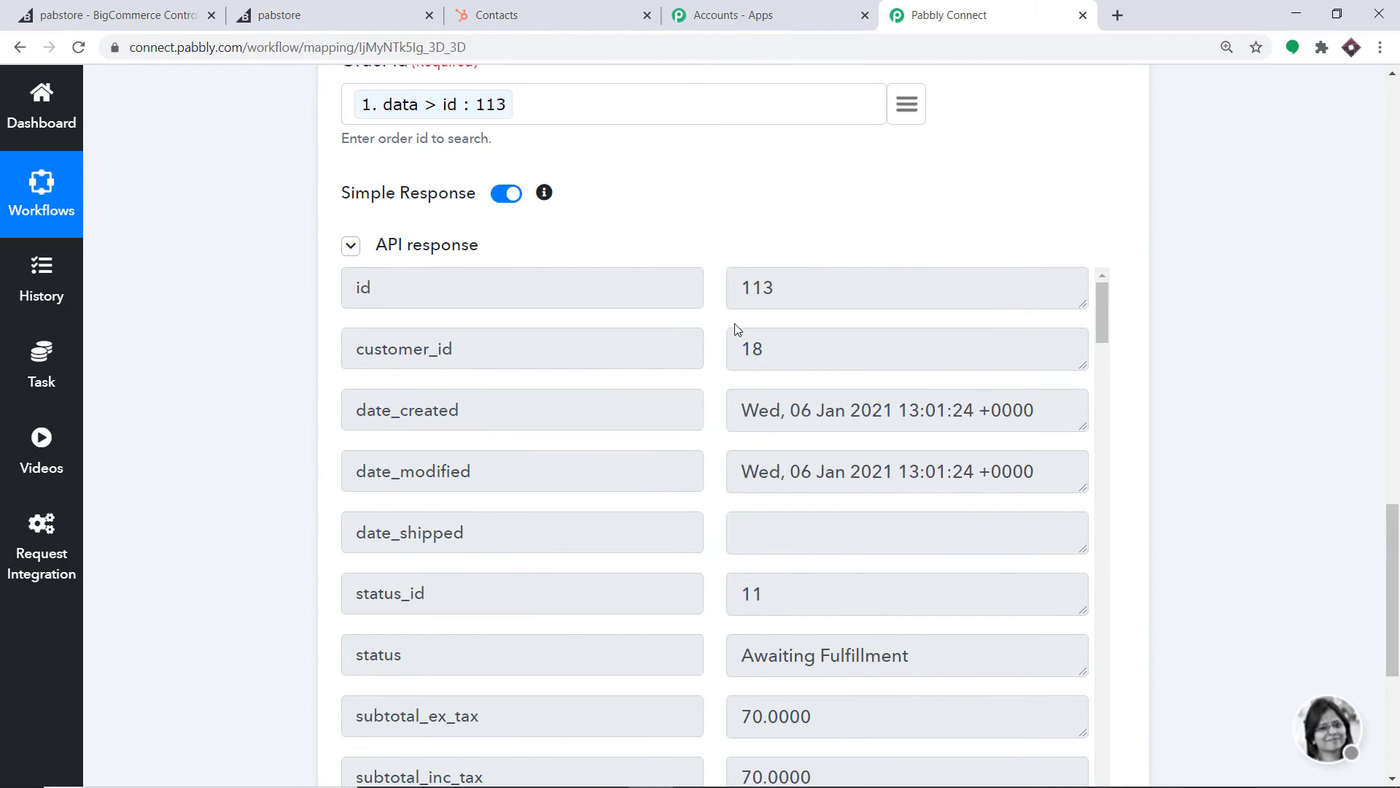
scroll(738, 329, down, 5)
scroll(842, 385, down, 7)
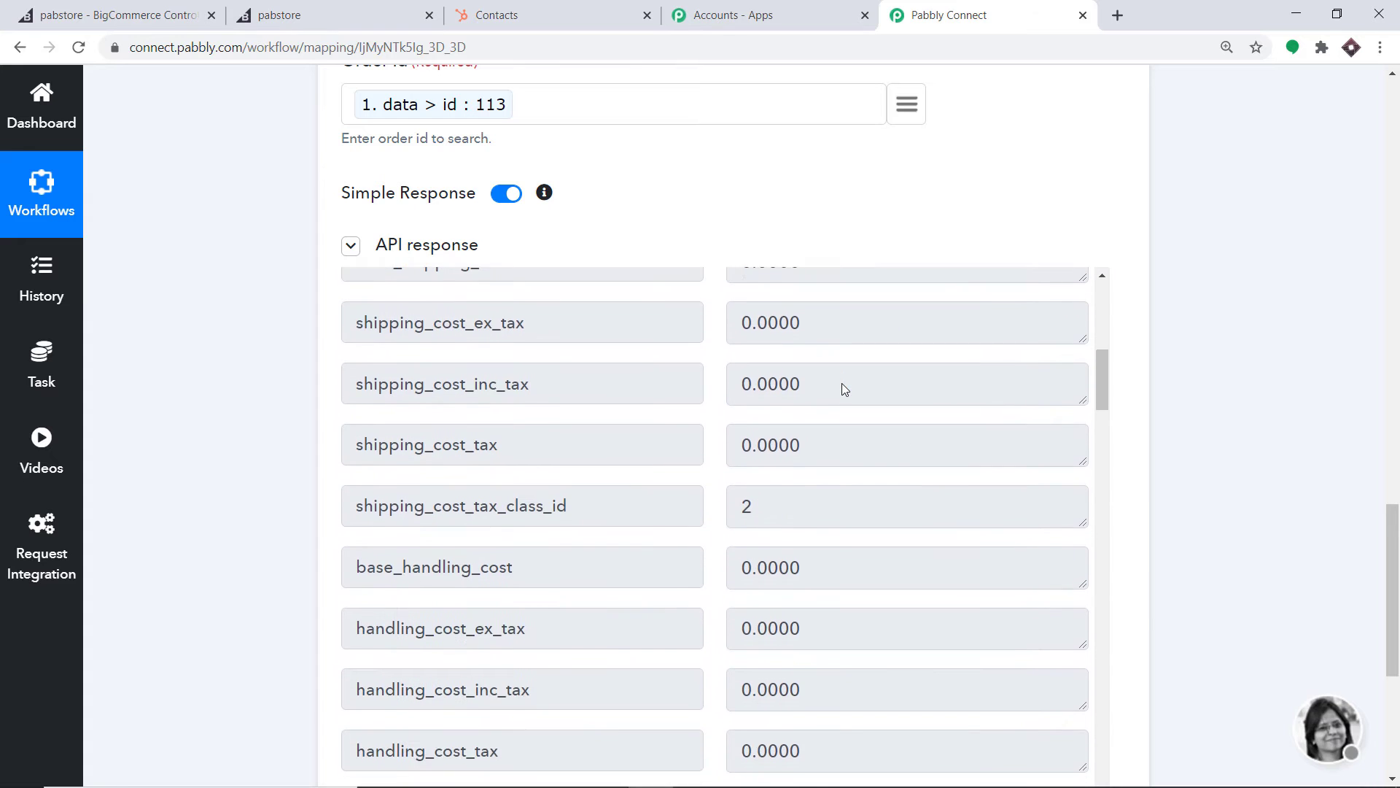
scroll(842, 385, up, 6)
scroll(822, 387, up, 1)
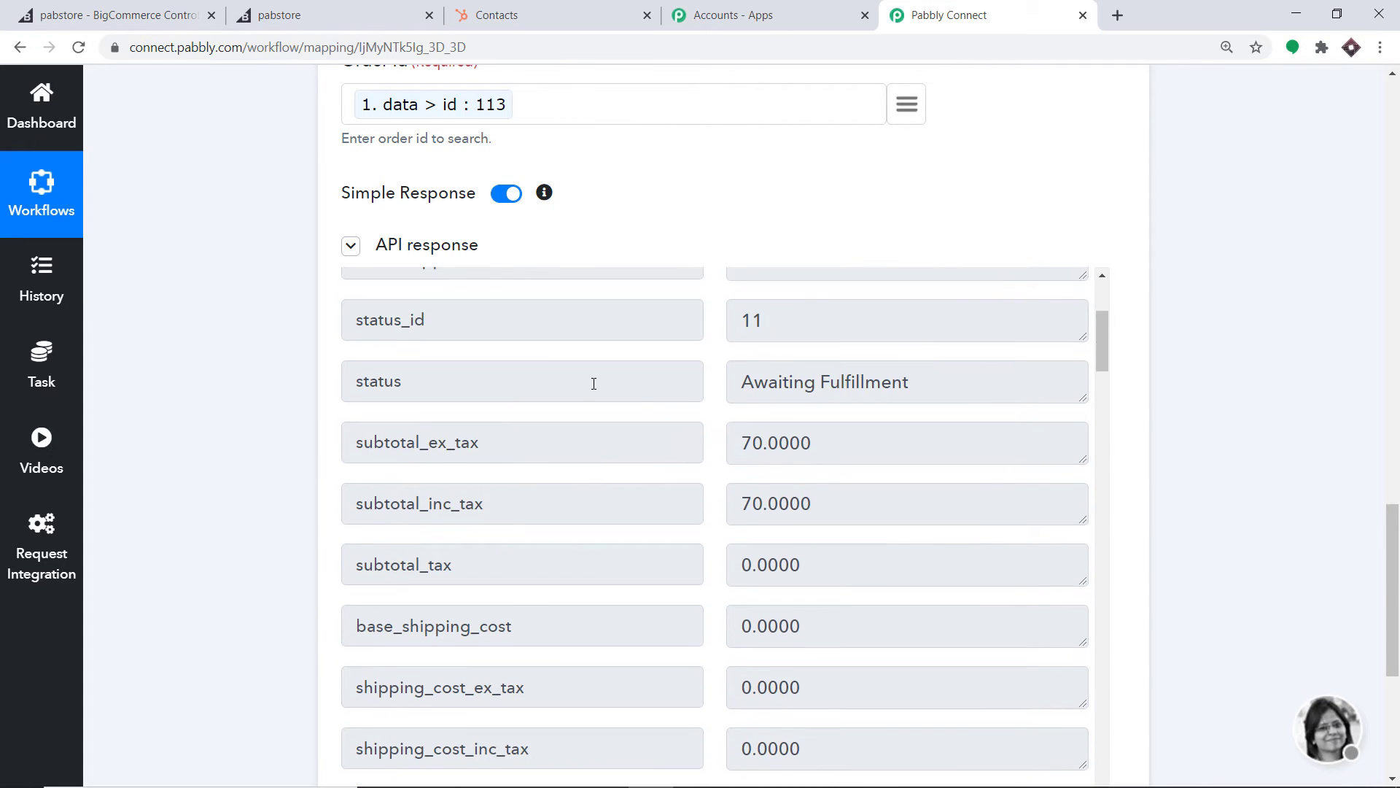
scroll(841, 391, down, 1)
scroll(841, 391, down, 17)
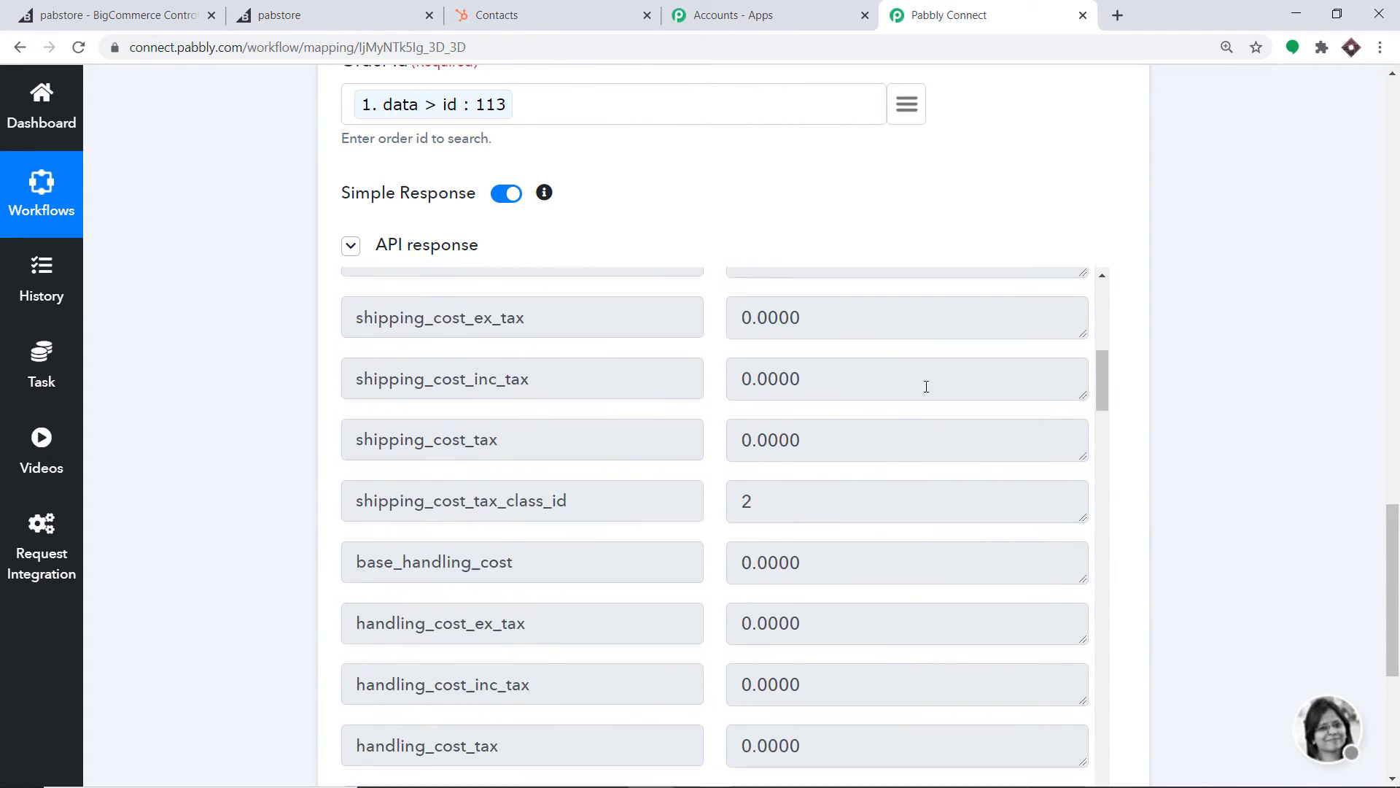
scroll(954, 427, down, 13)
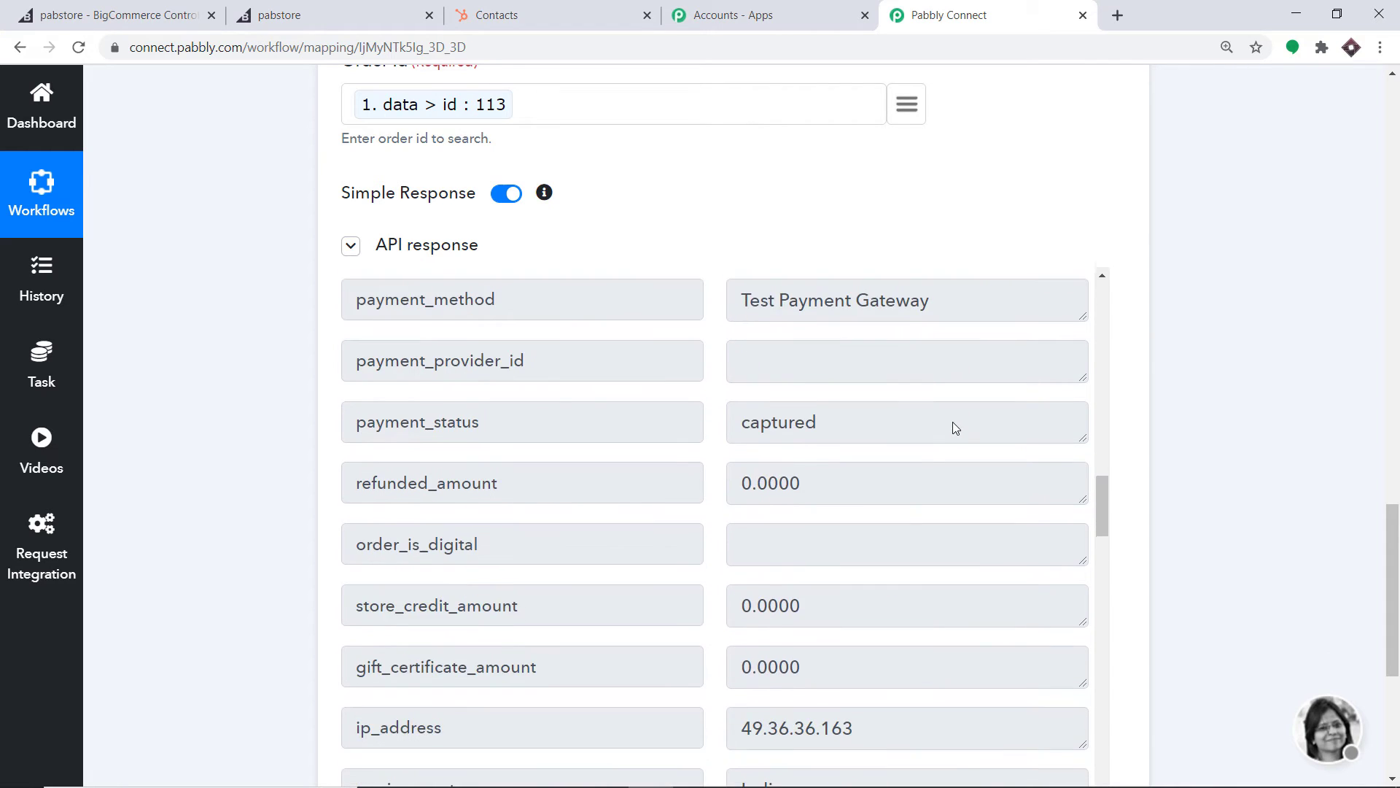
scroll(946, 430, down, 10)
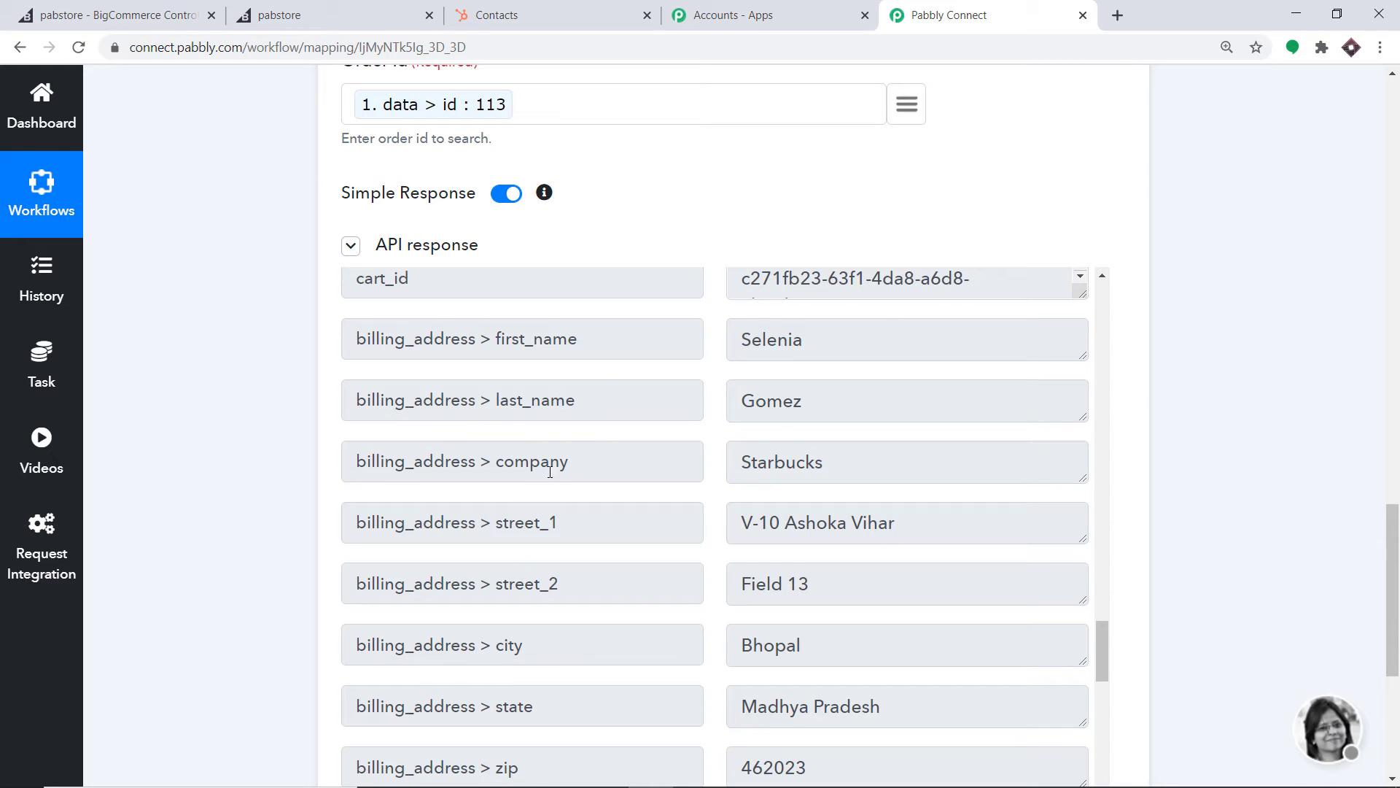
scroll(813, 445, down, 1)
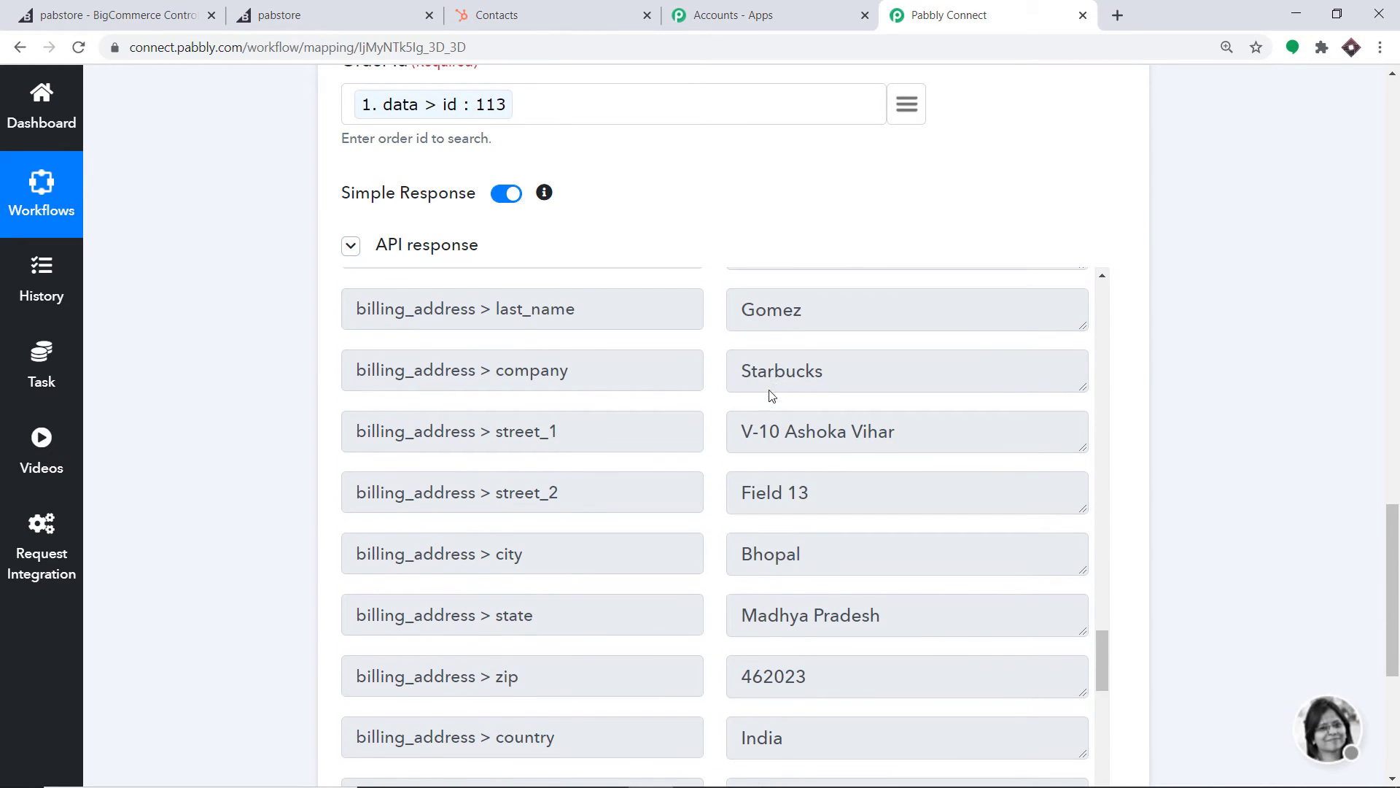
scroll(772, 396, down, 1)
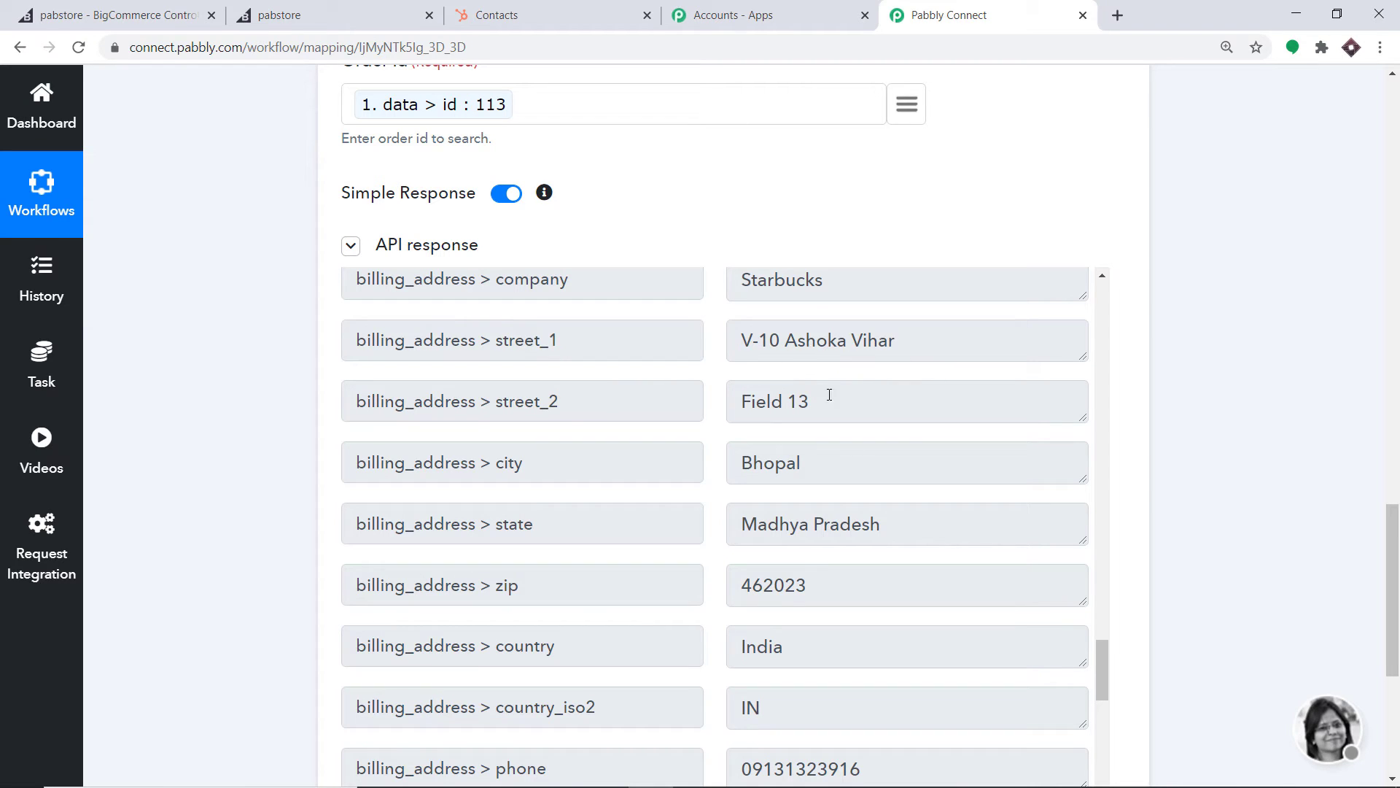
scroll(588, 468, down, 2)
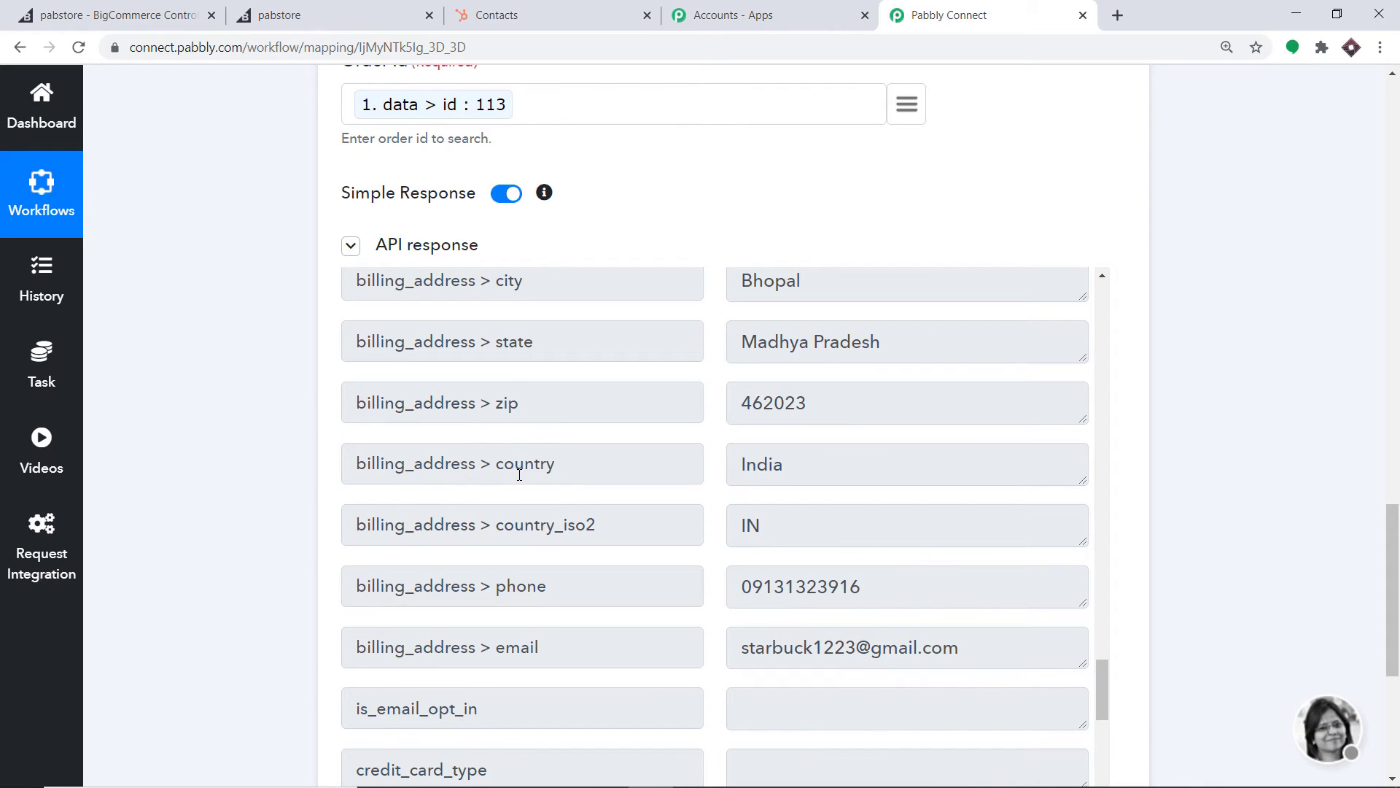
scroll(656, 470, down, 1)
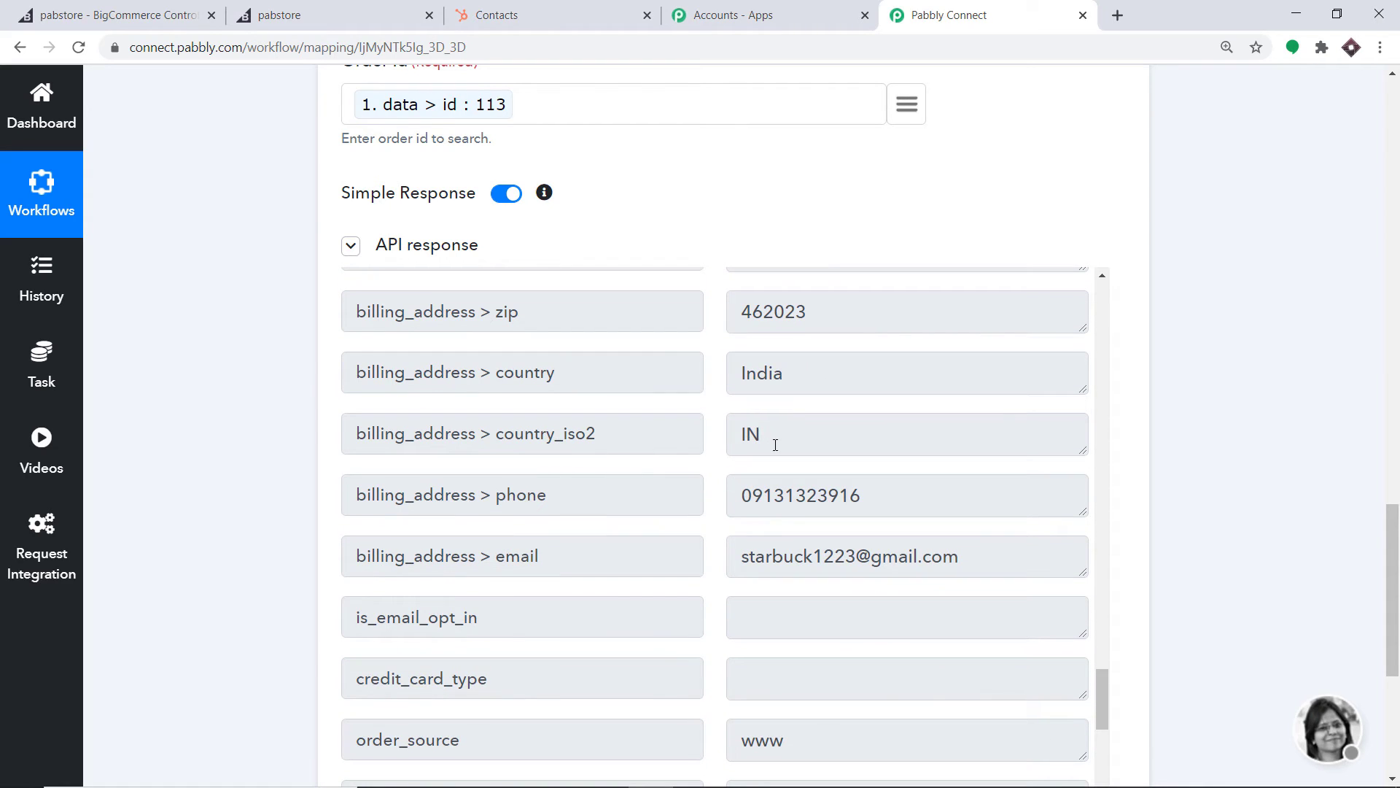
scroll(775, 445, down, 1)
scroll(729, 441, down, 1)
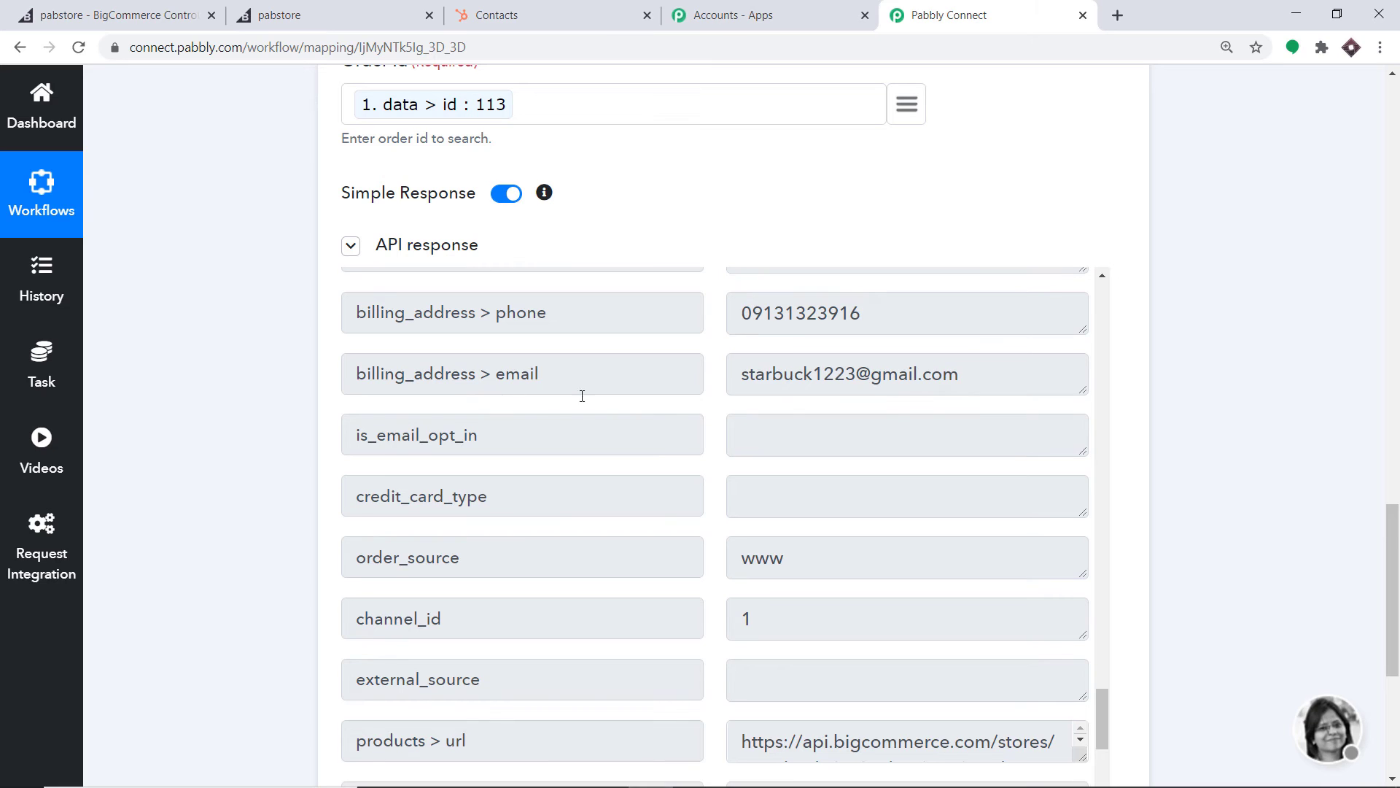
drag(1392, 561, 1392, 649)
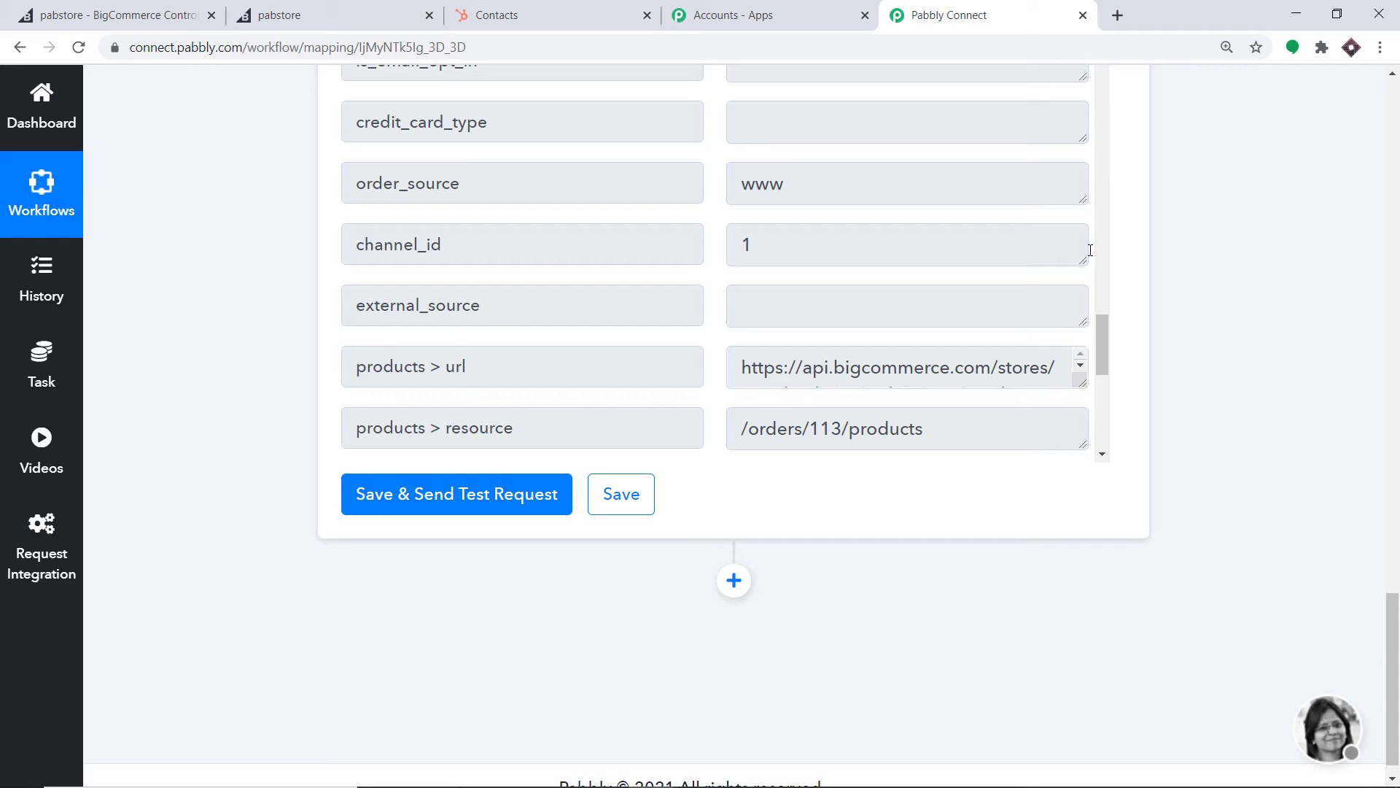
Add a third step using HubSpot CRM with the Create a New Contact action event
click(726, 588)
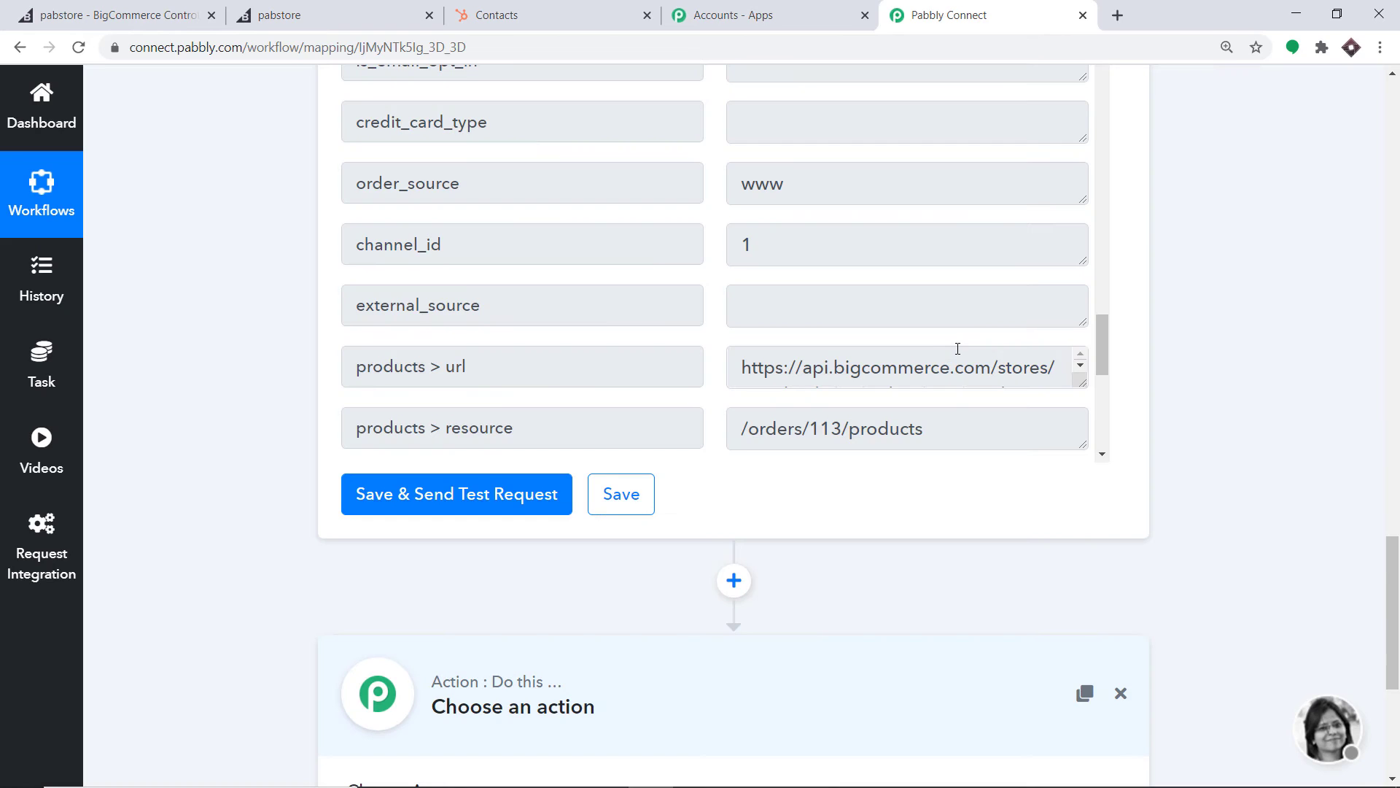
scroll(1378, 567, down, 5)
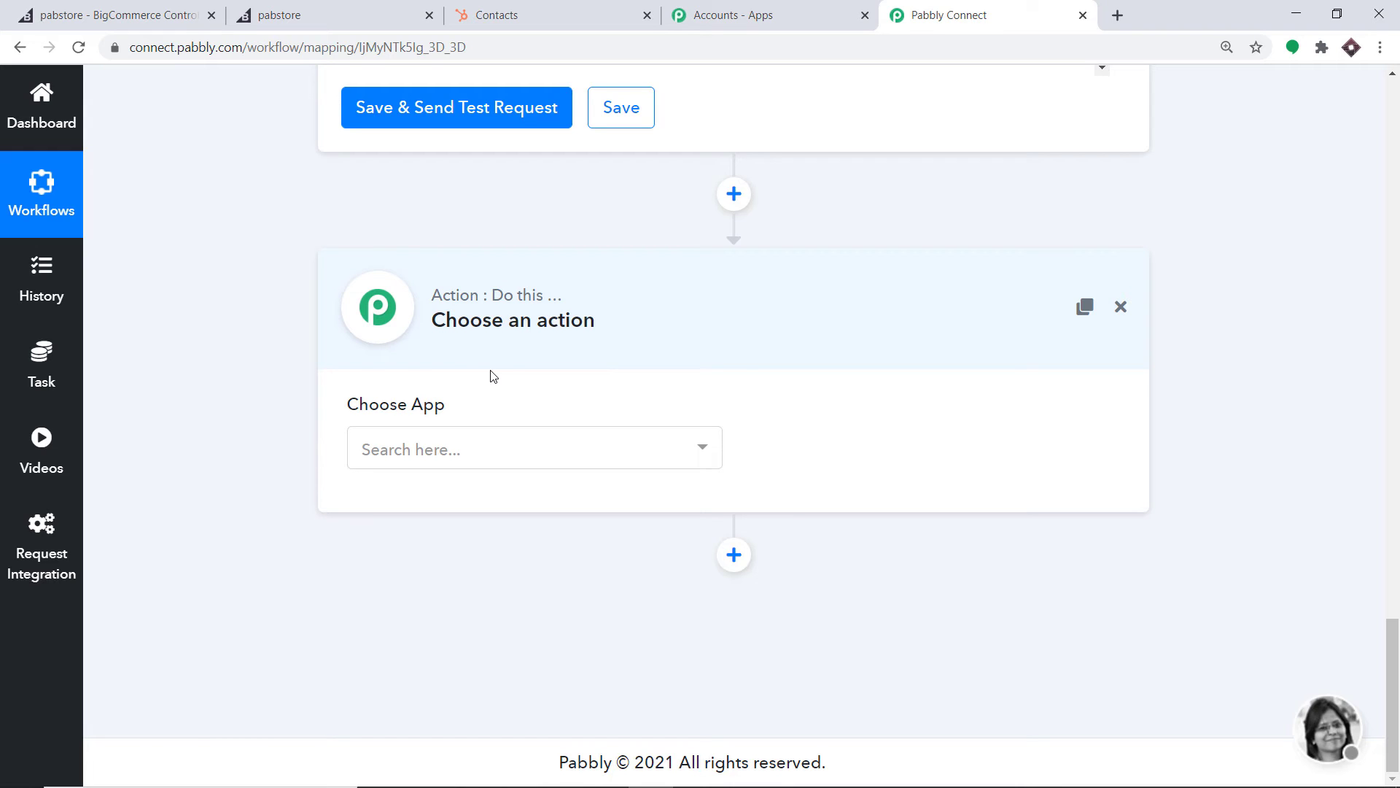
click(491, 464)
text(h)
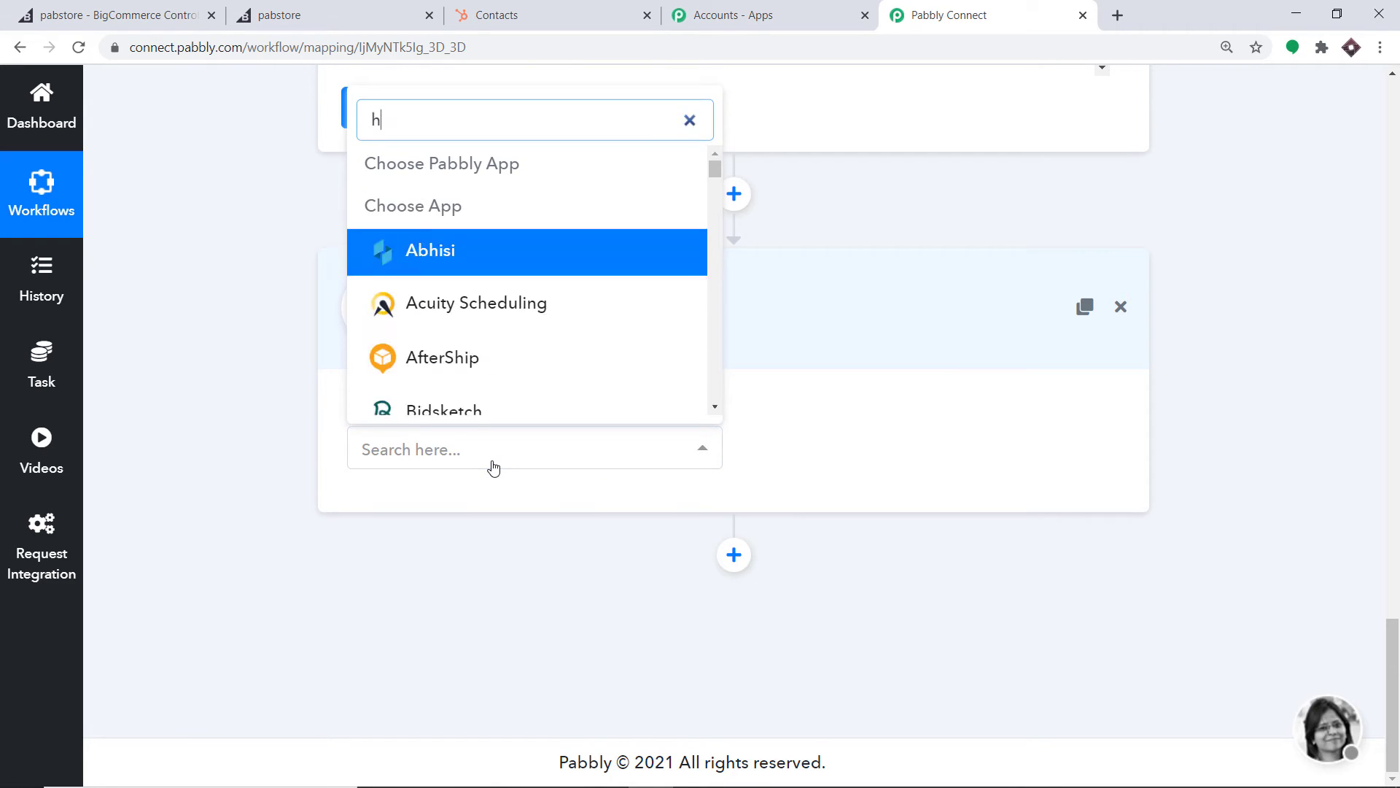
text(ubs)
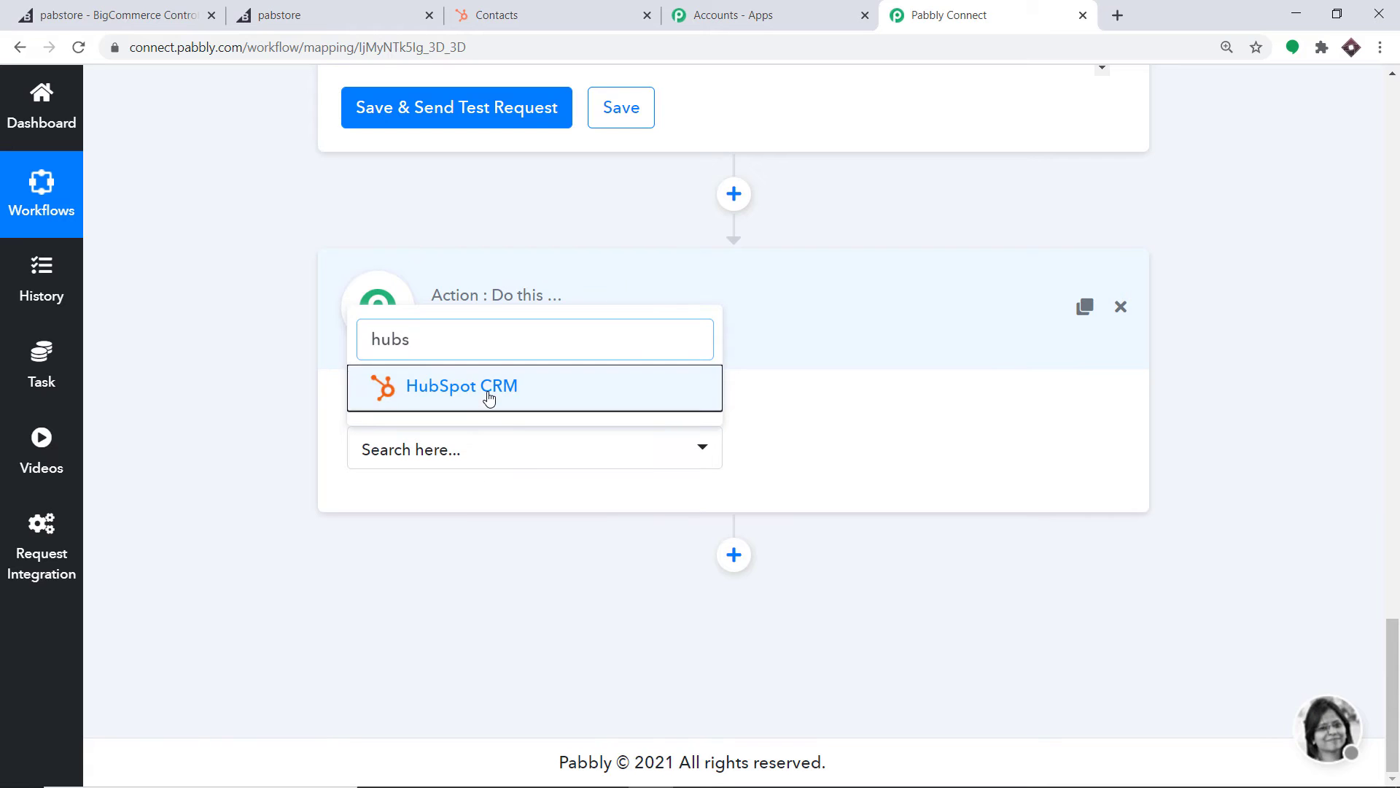
click(489, 394)
click(841, 449)
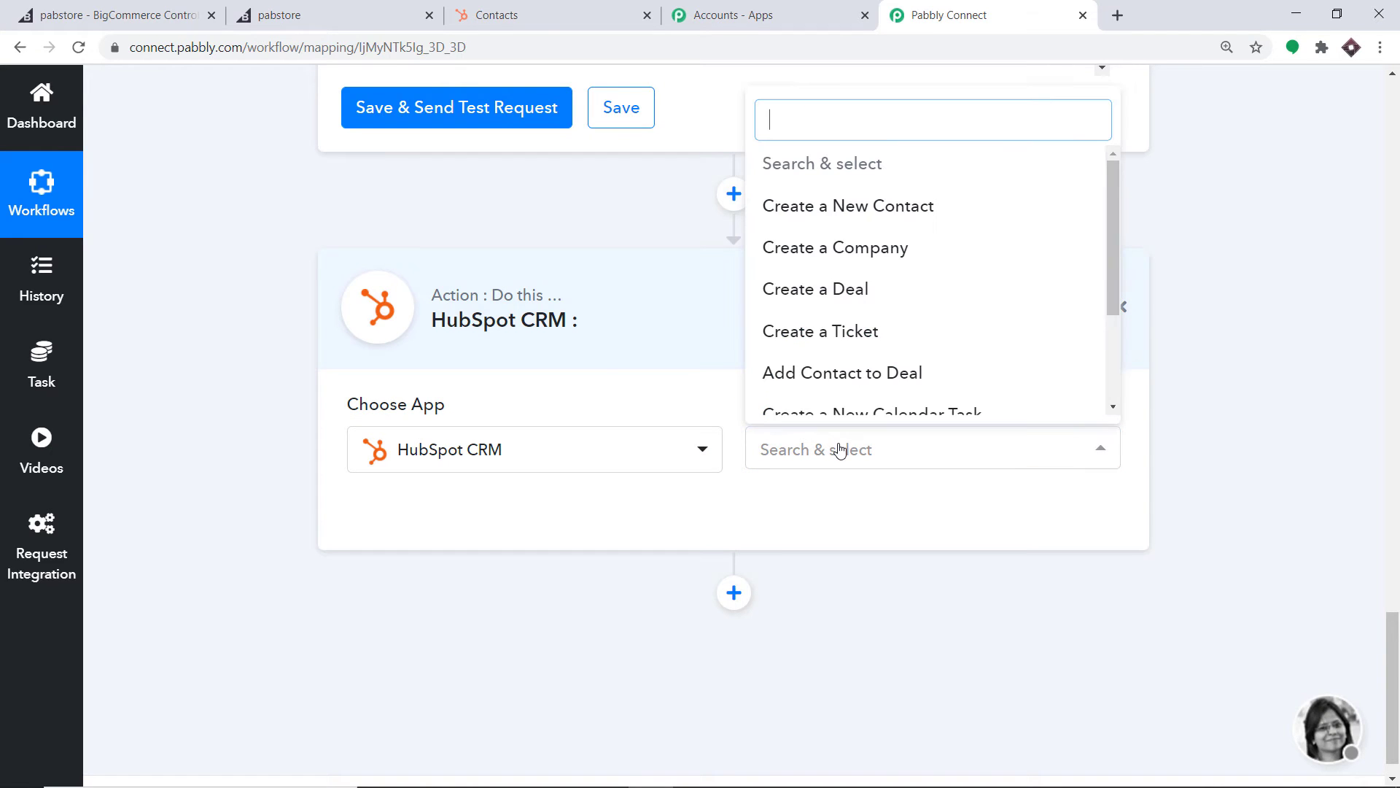
click(938, 210)
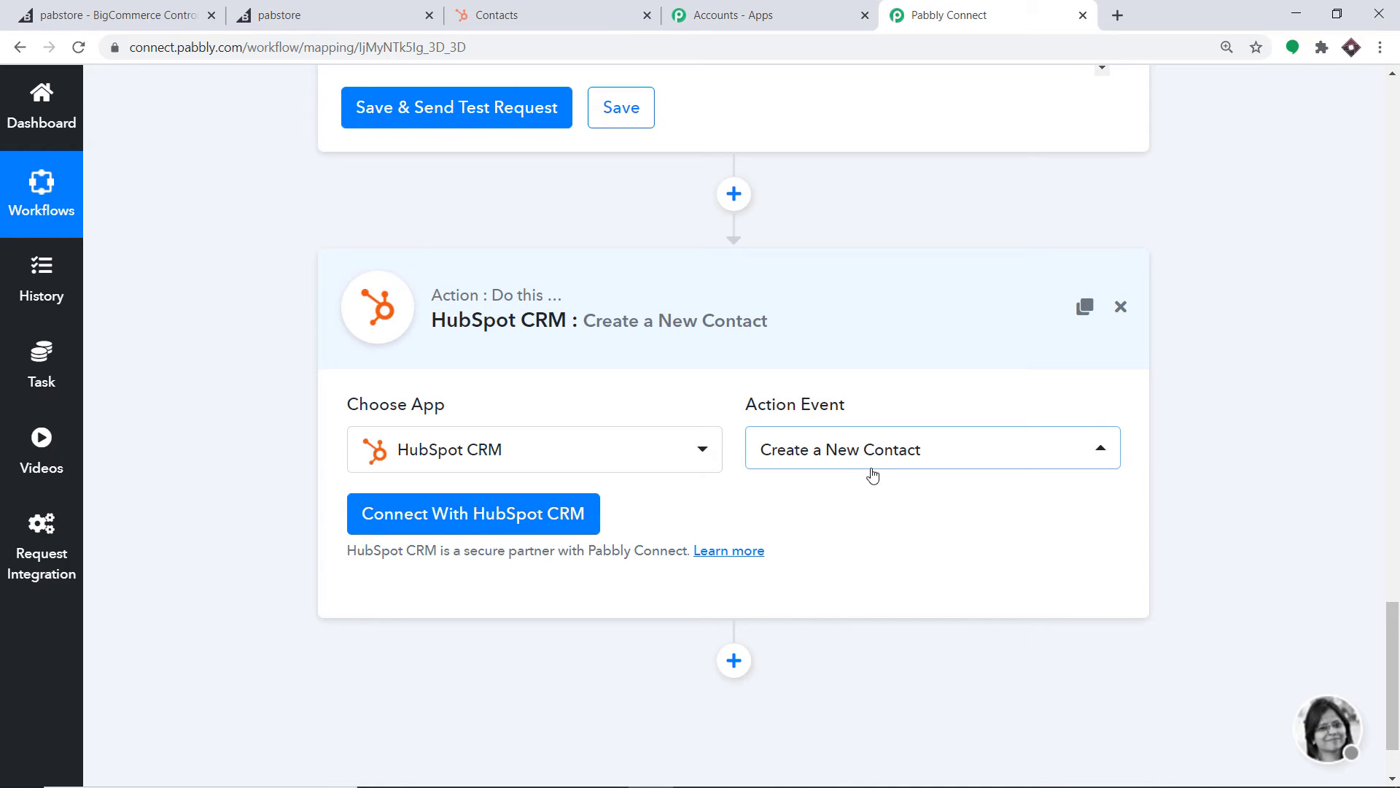
click(881, 467)
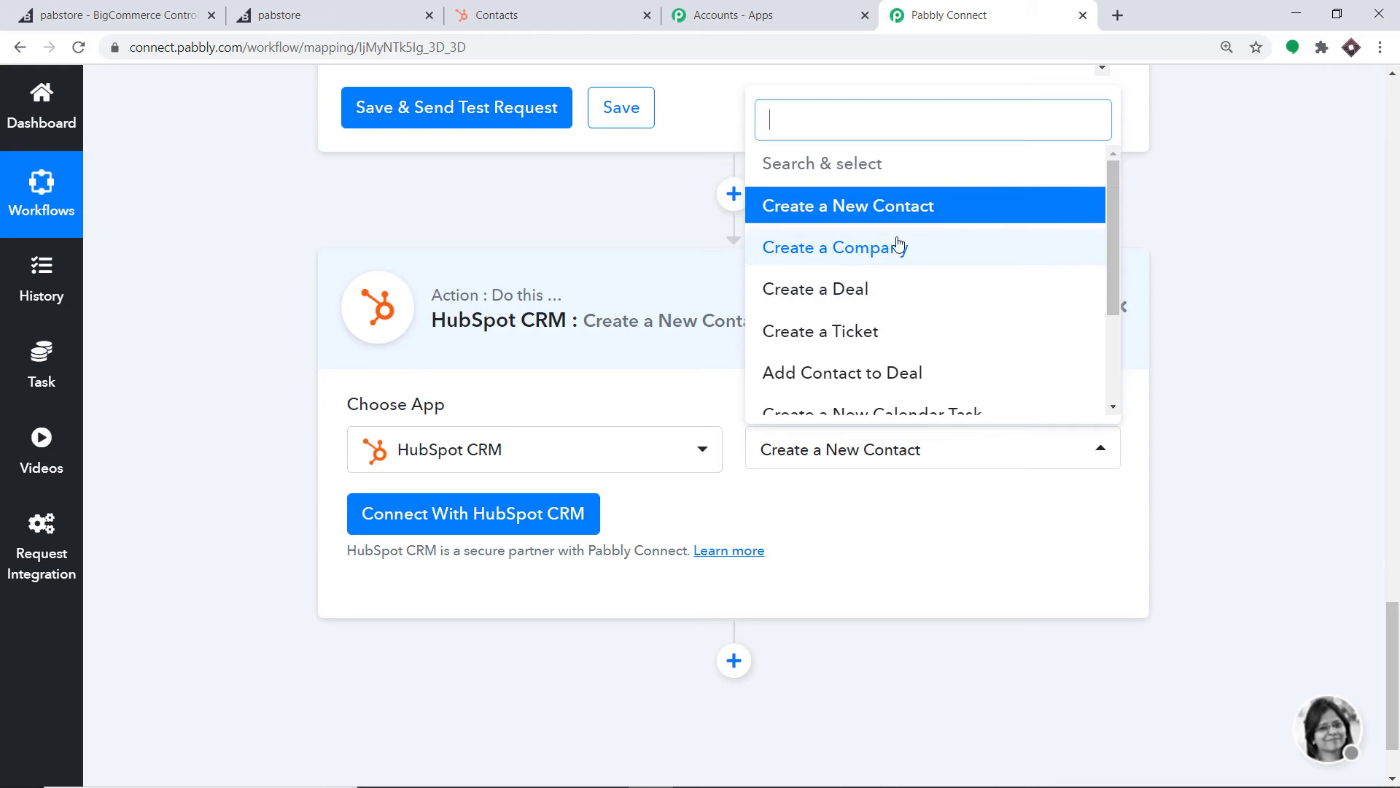
scroll(876, 356, down, 2)
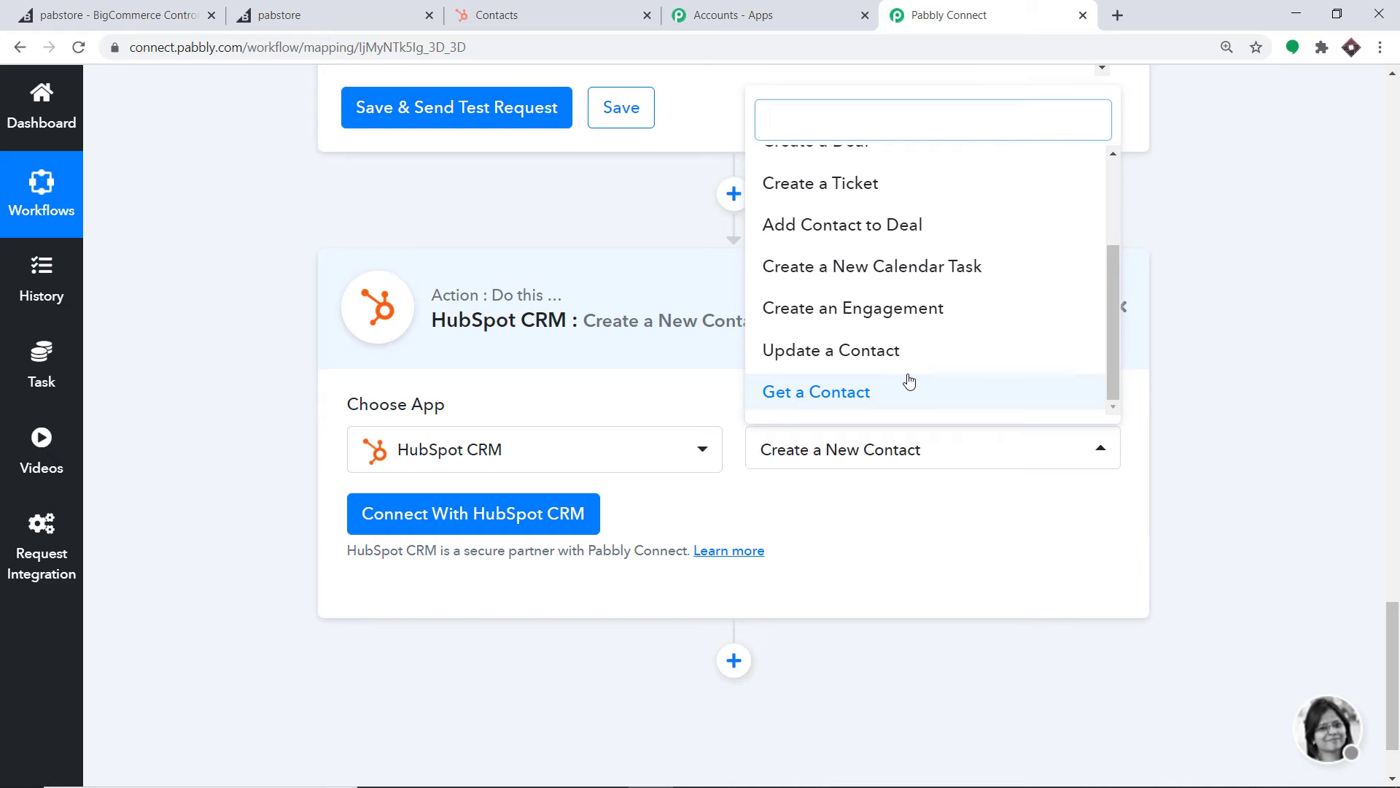
click(904, 528)
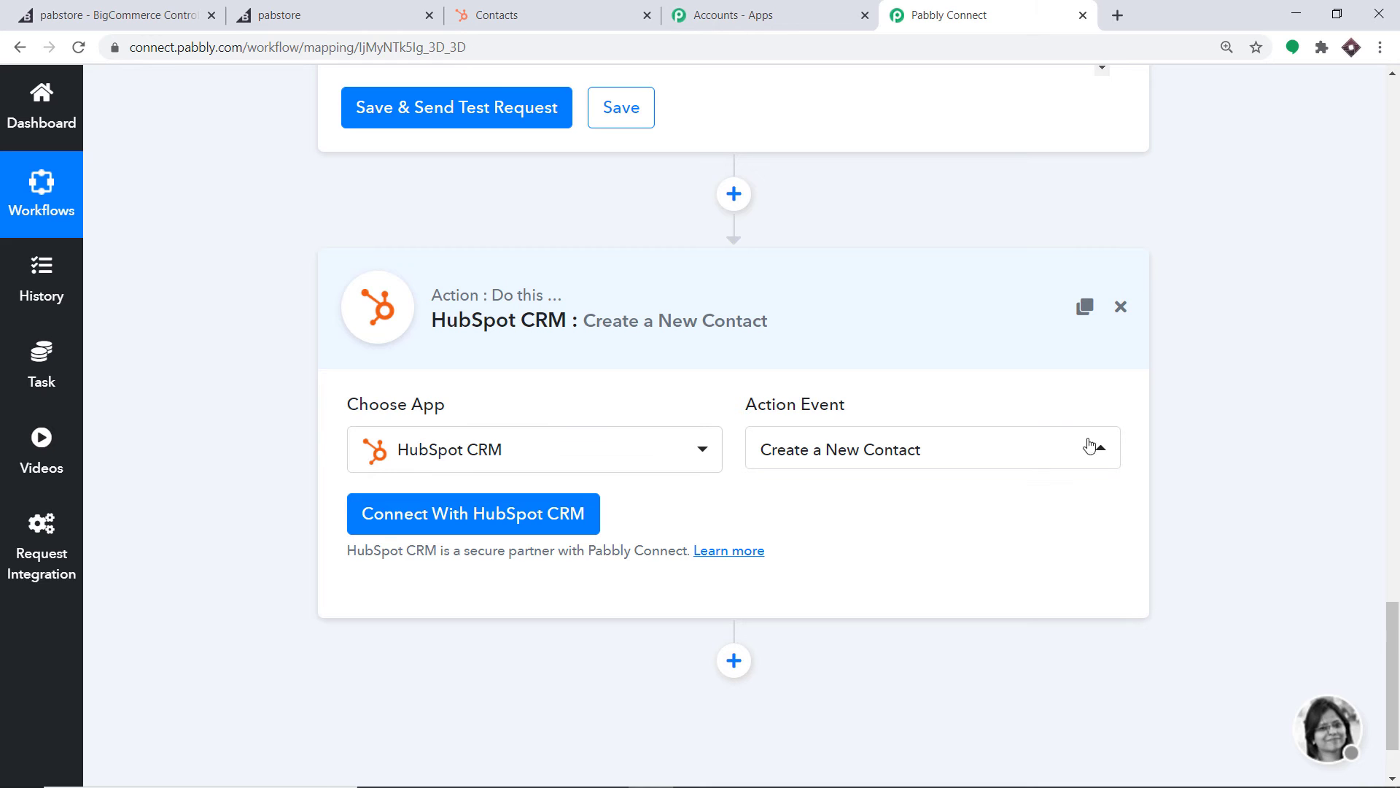
Open the HubSpot CRM credentials form needing an API key, then go to the HubSpot contacts tab
click(574, 516)
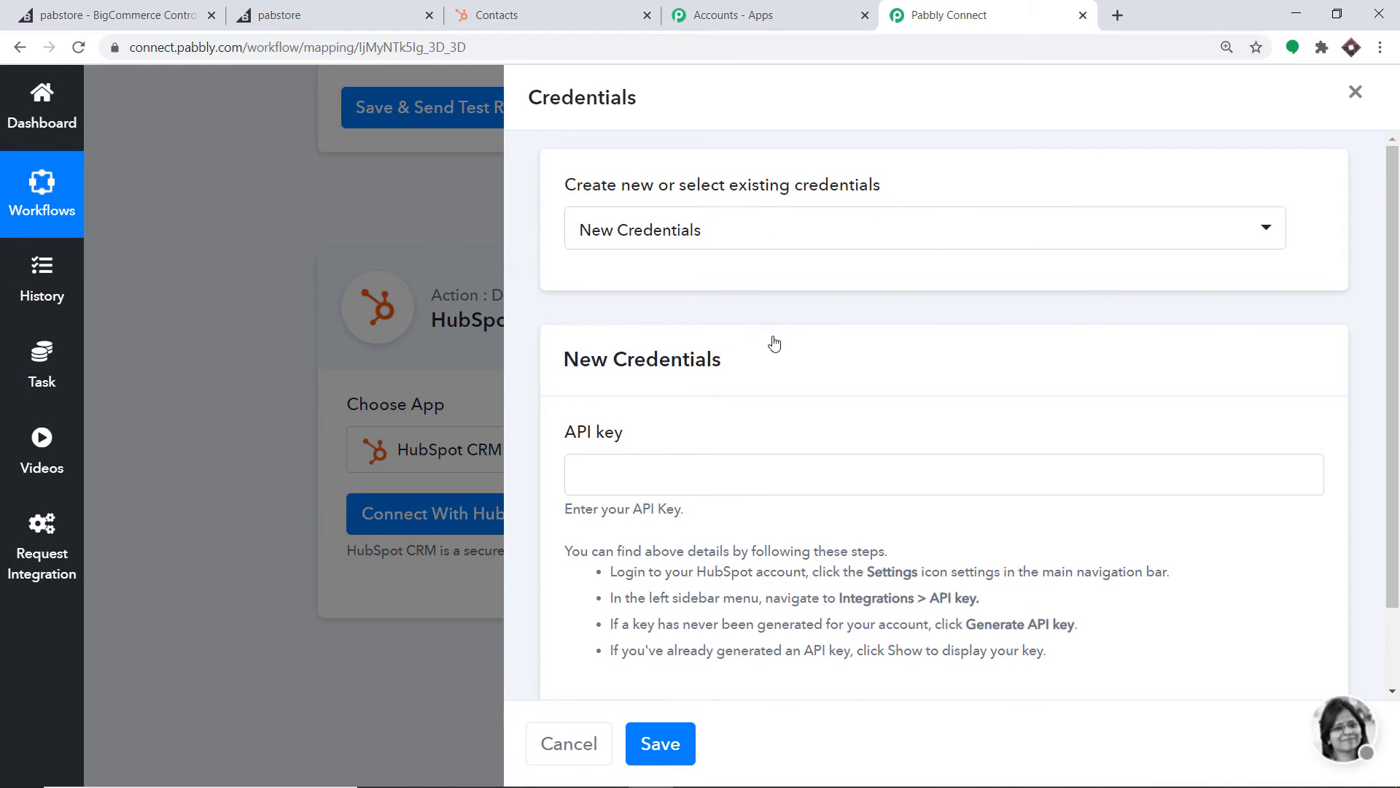
scroll(615, 302, down, 2)
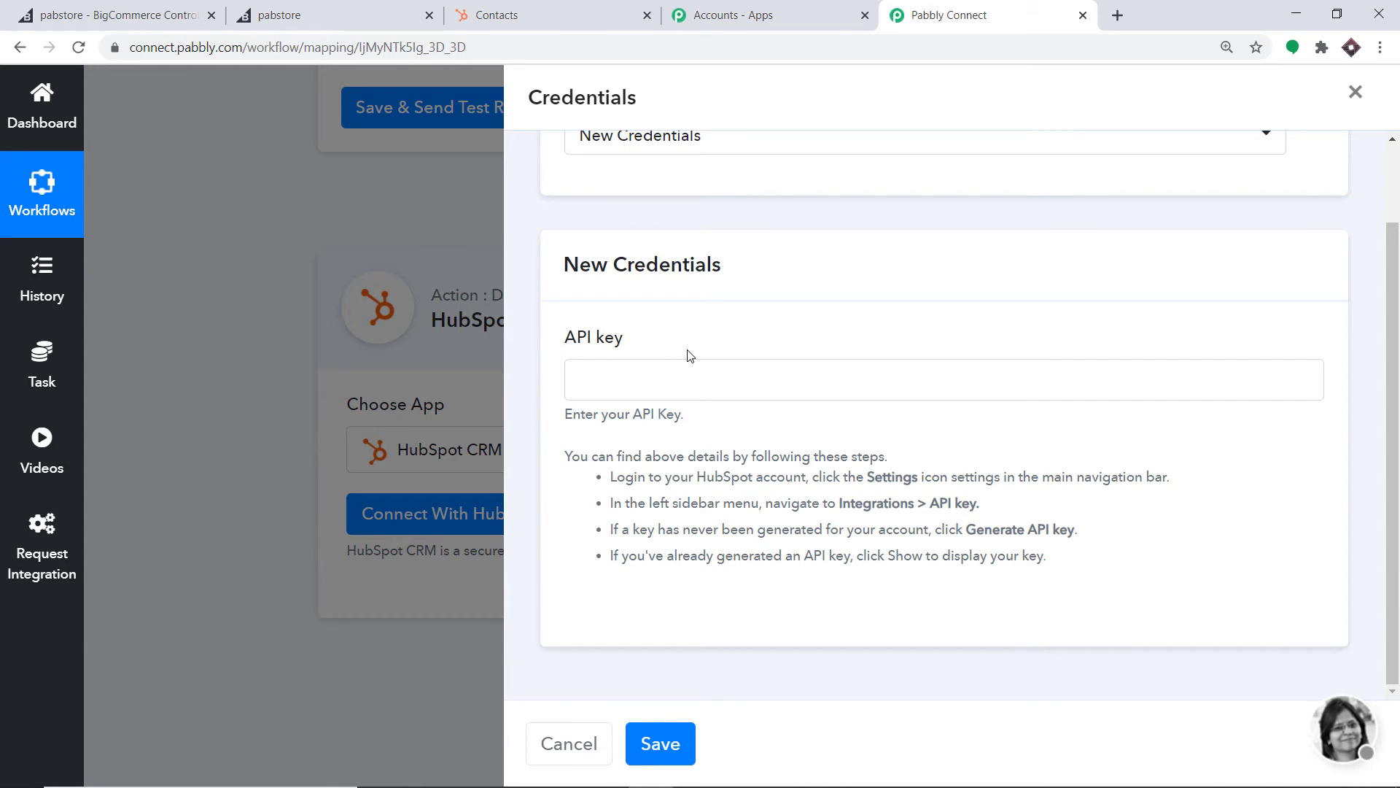
click(587, 10)
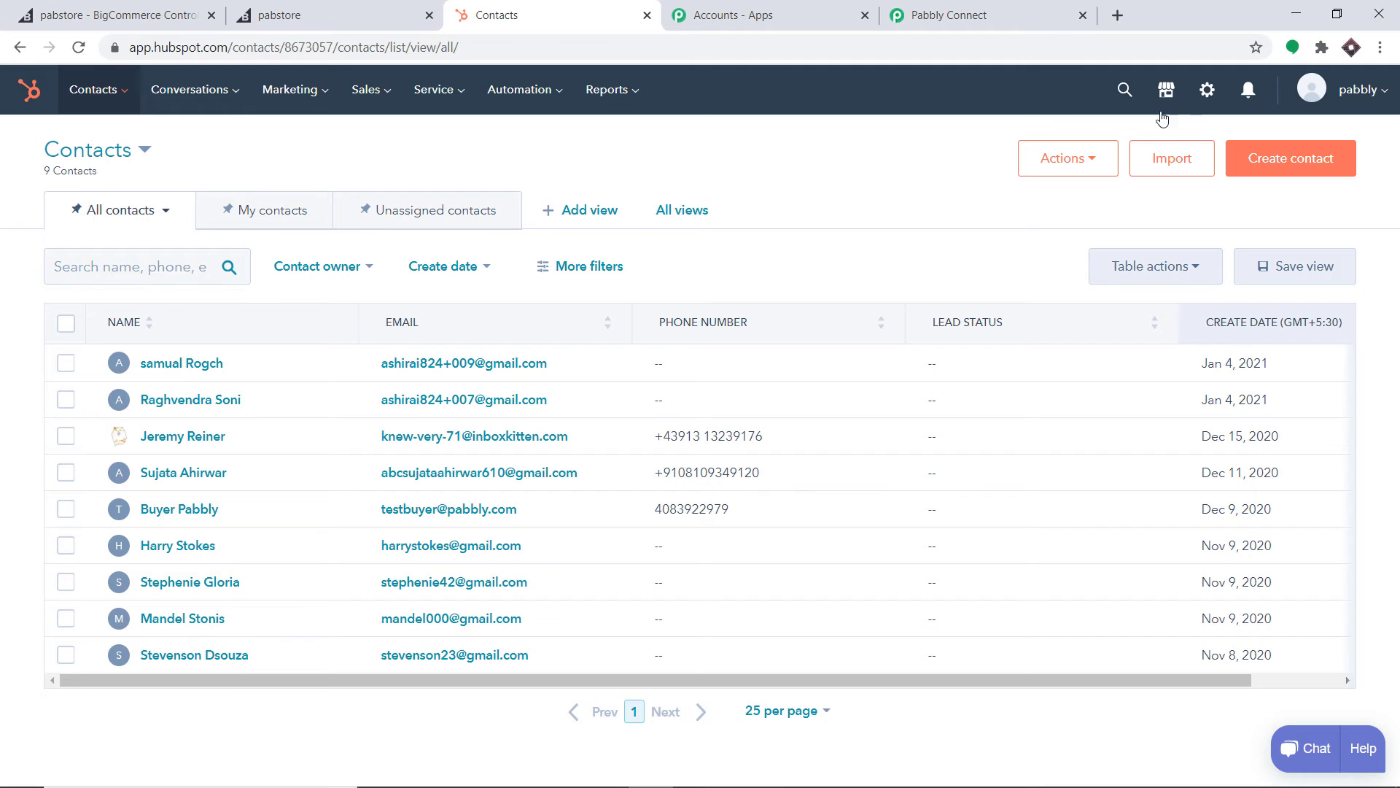
Reveal and copy the API key from HubSpot Settings > Integrations > API Key, passing reCAPTCHA
click(1207, 94)
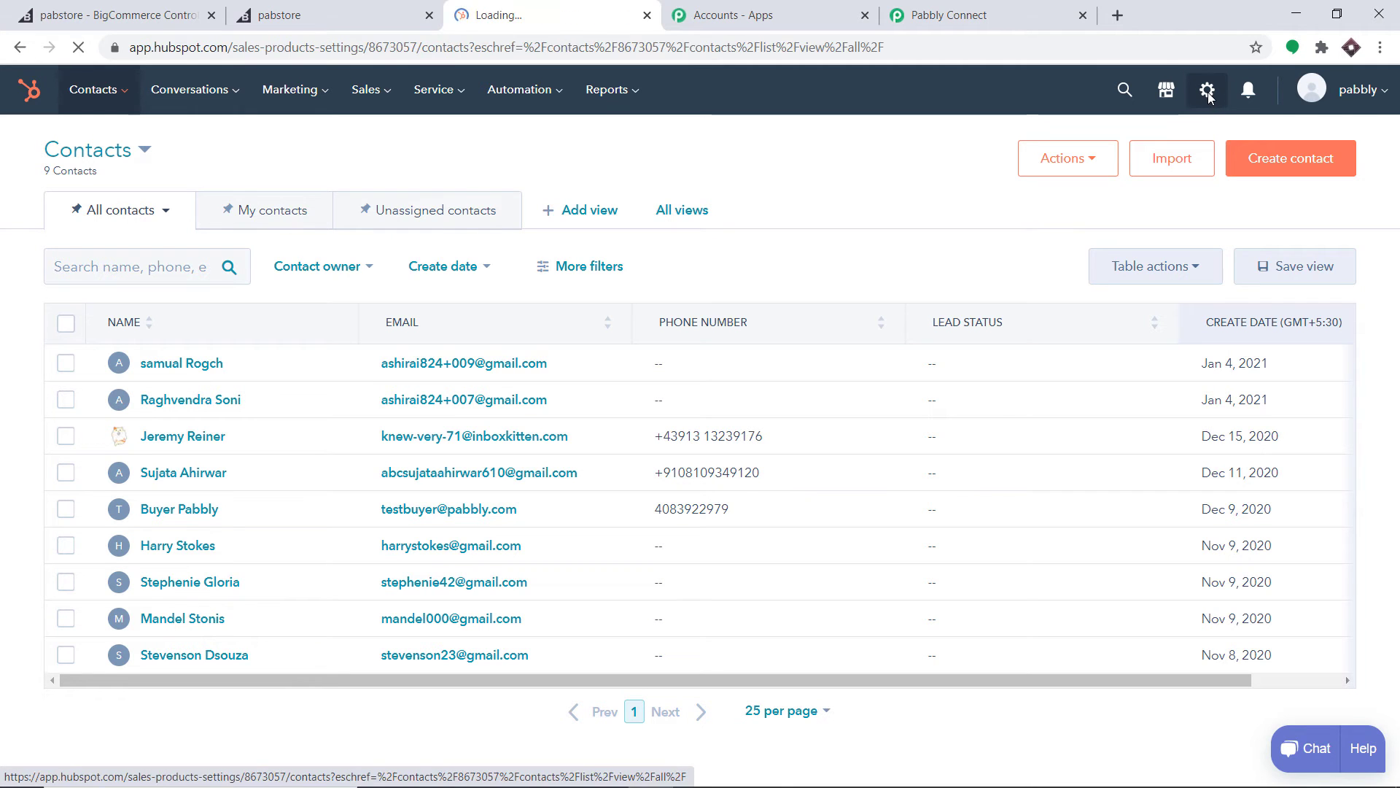
scroll(291, 316, down, 1)
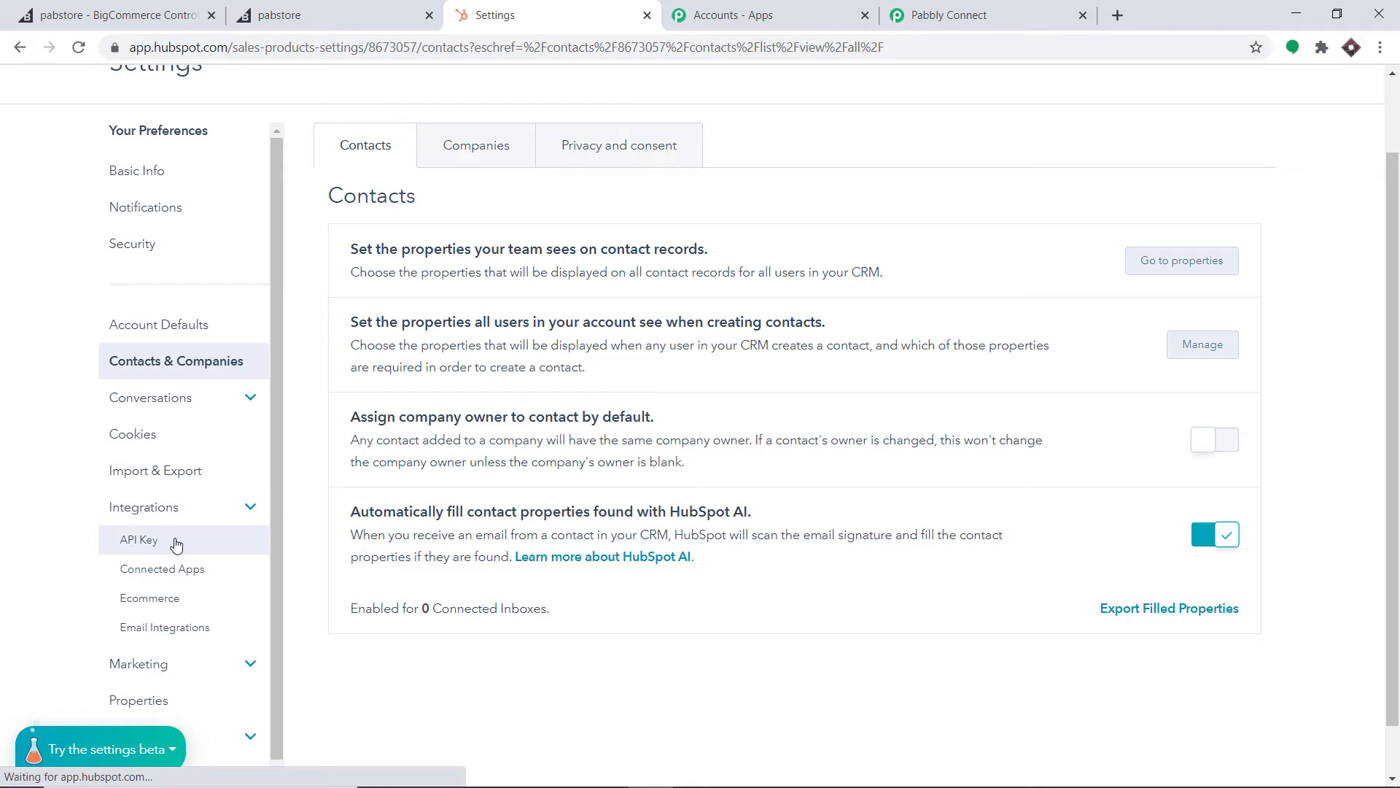
click(152, 548)
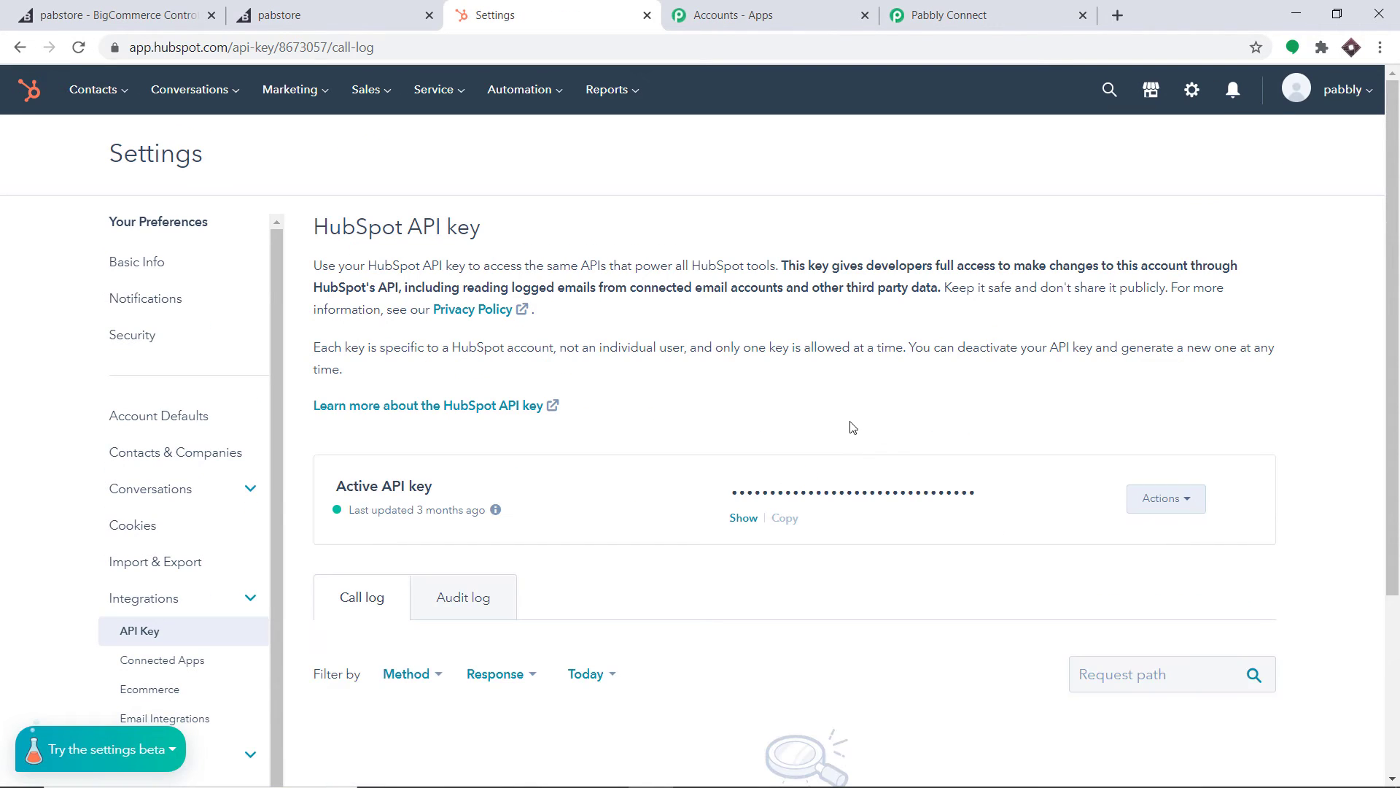
click(743, 518)
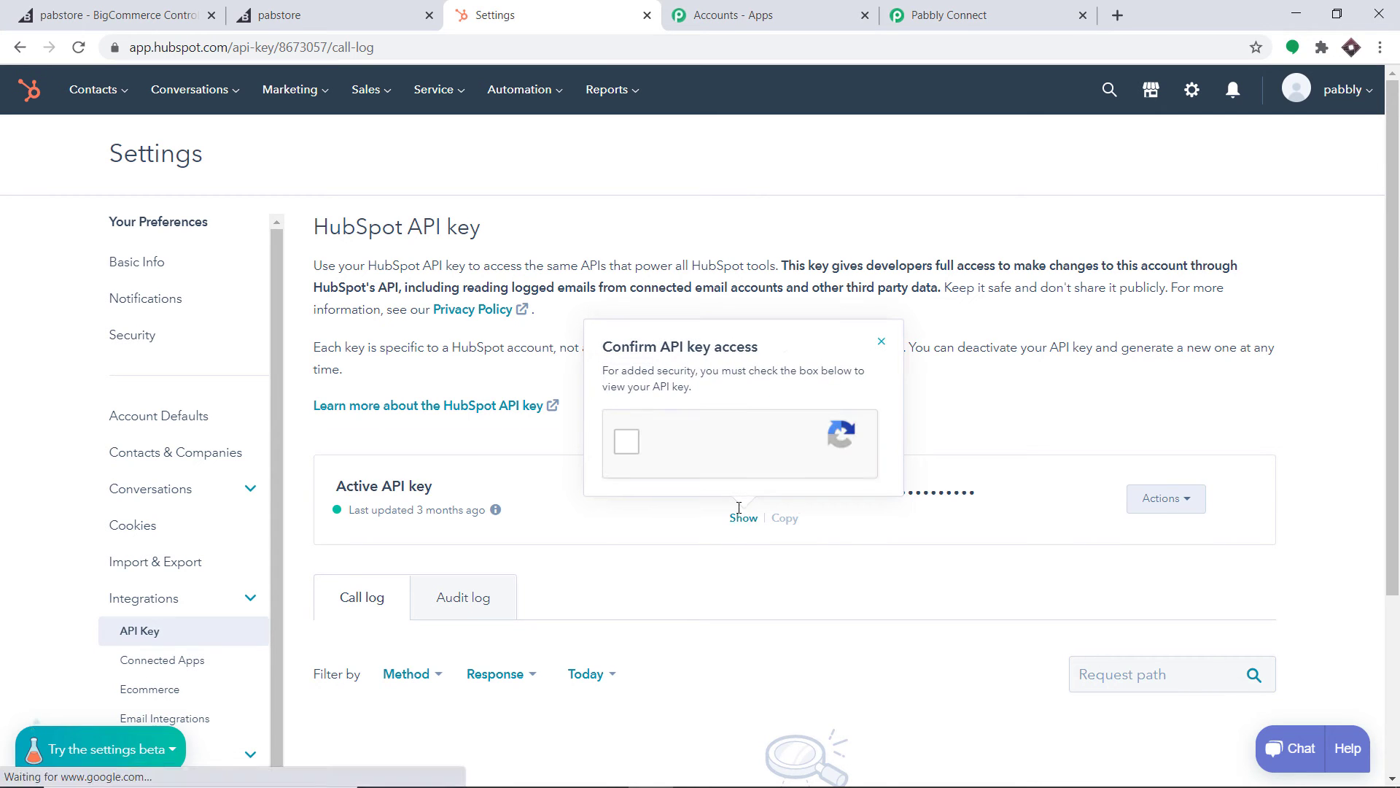
click(626, 450)
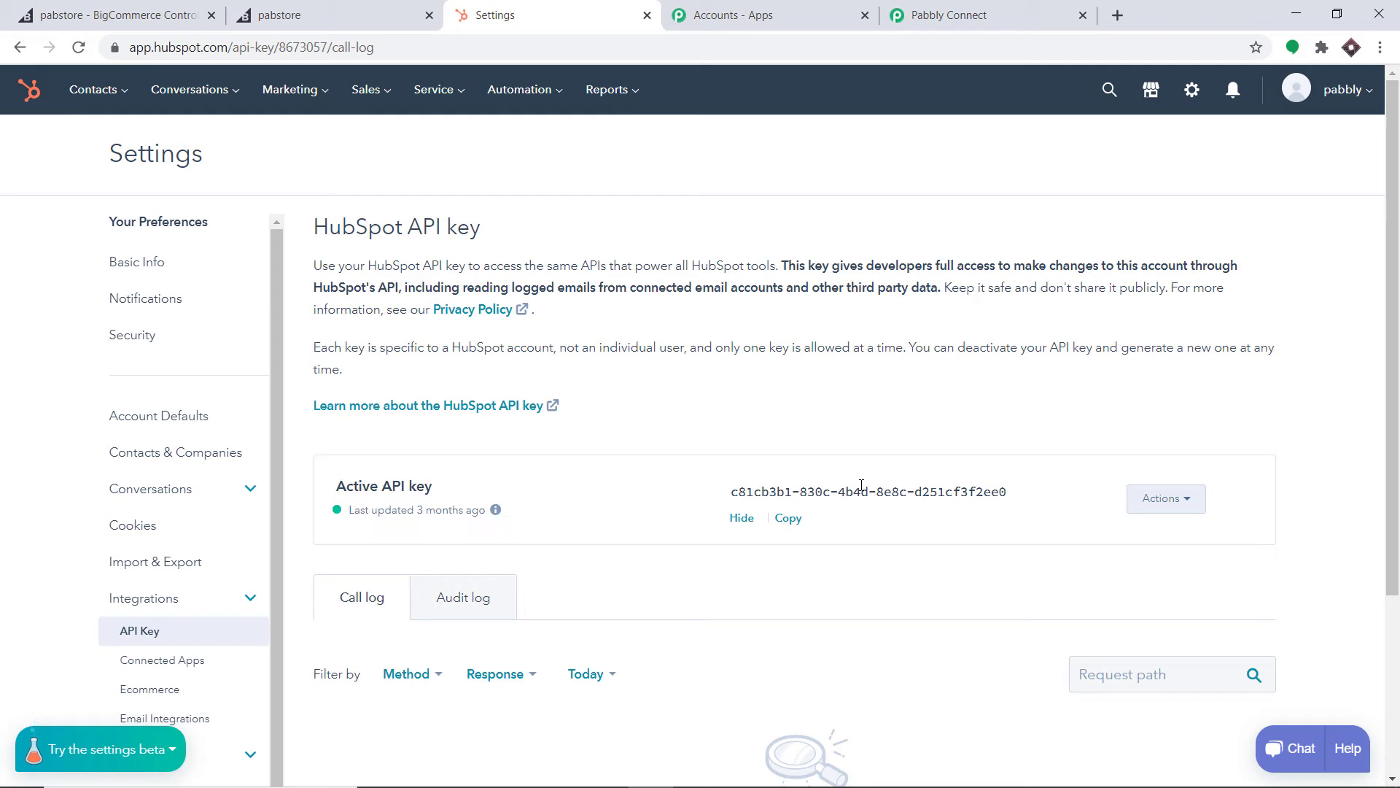
click(790, 520)
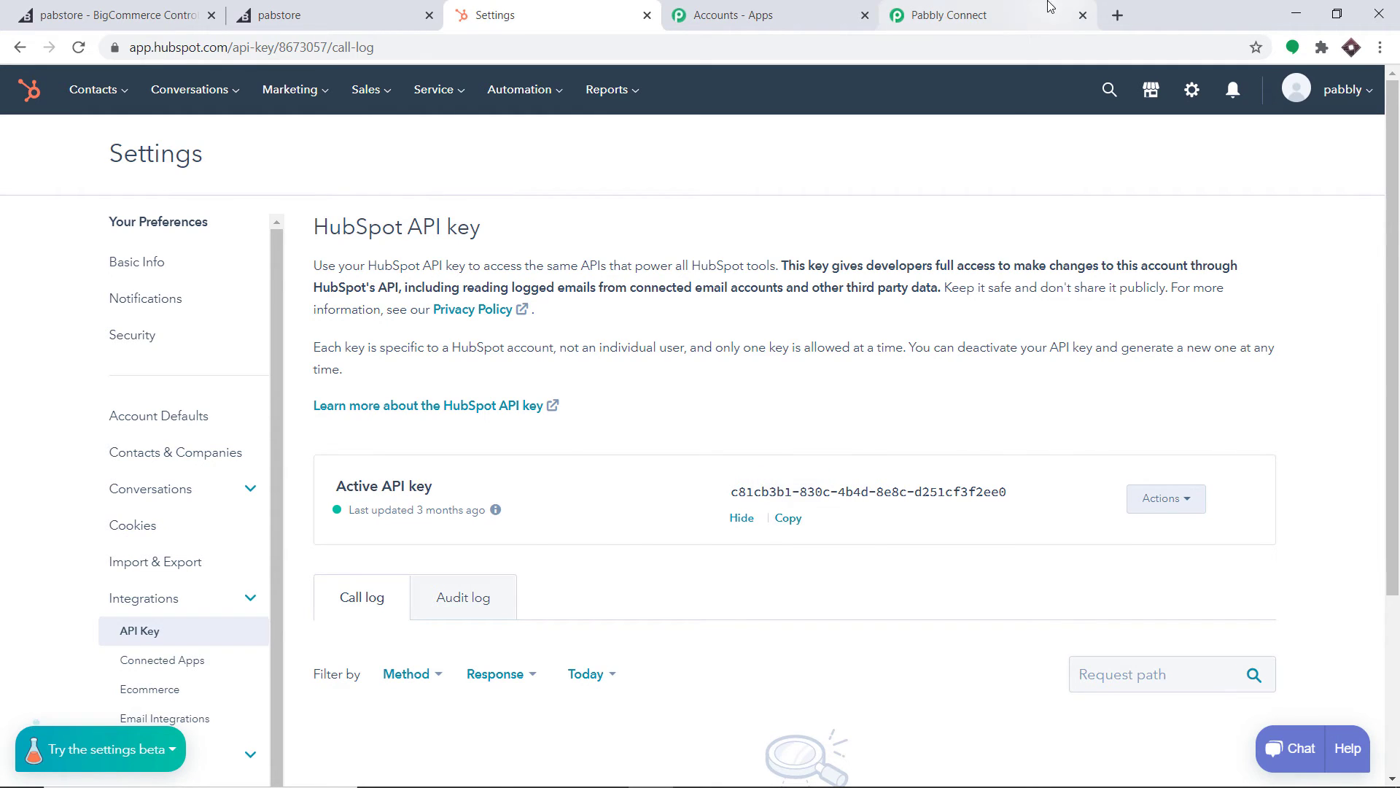
click(948, 15)
Paste the copied API key into the HubSpot credentials and save to connect the step
right_click(602, 394)
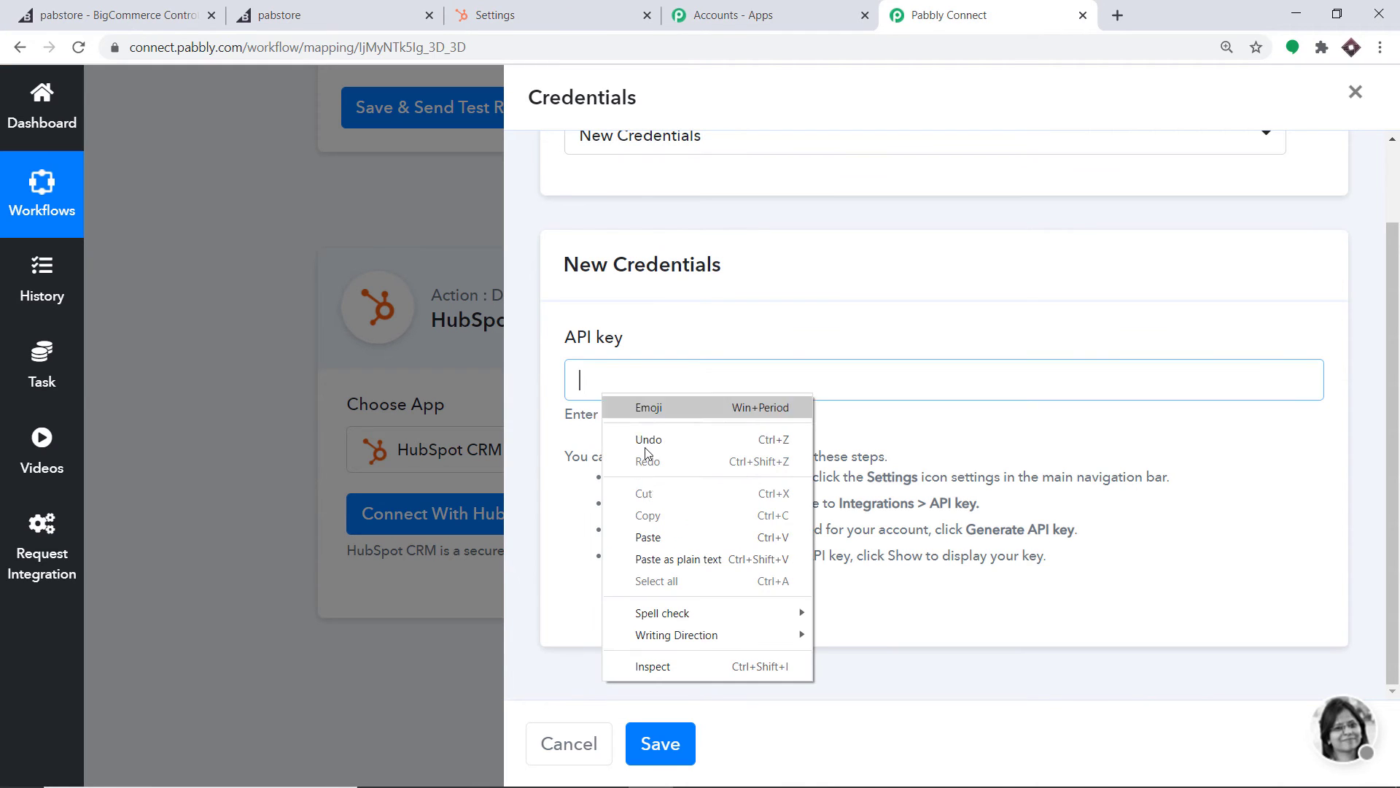
click(657, 536)
click(659, 742)
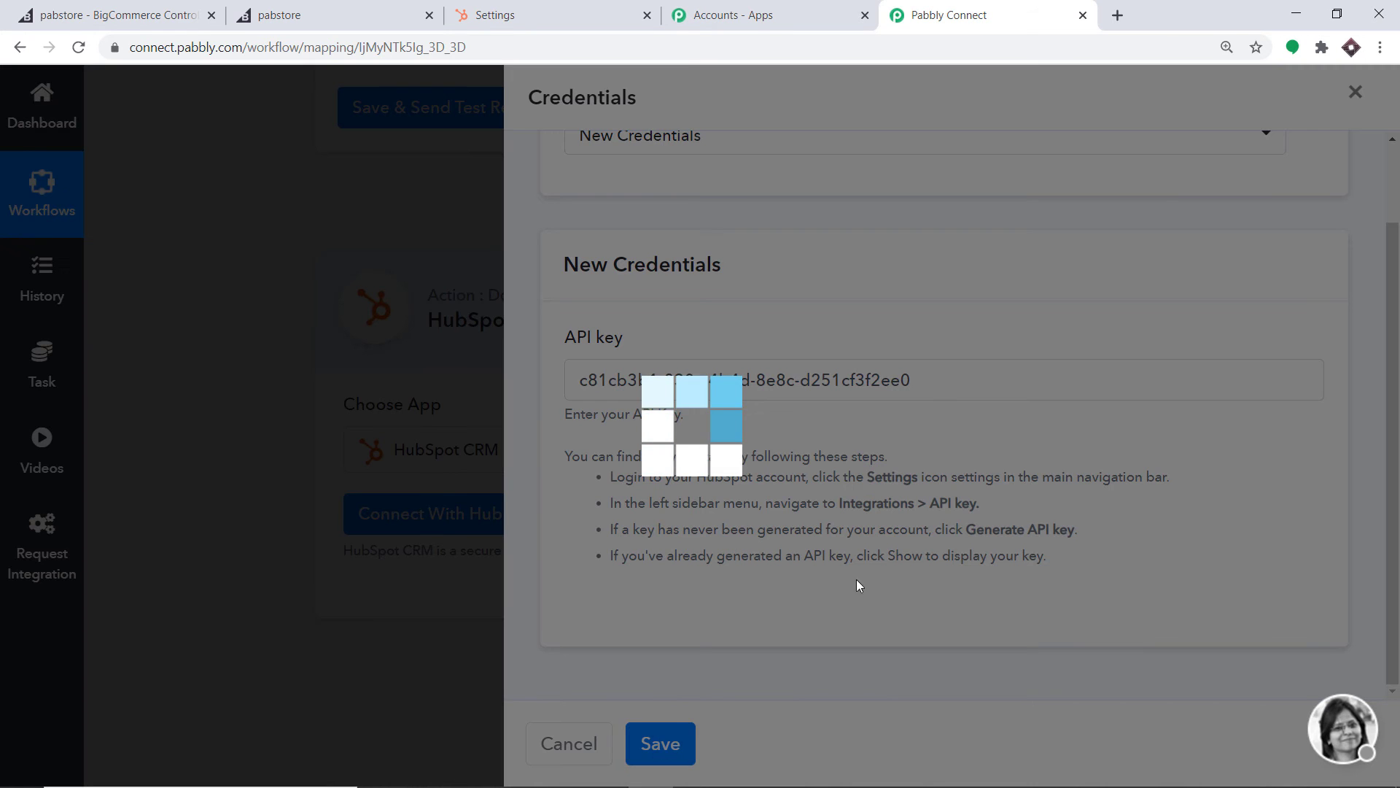
scroll(1051, 452, down, 4)
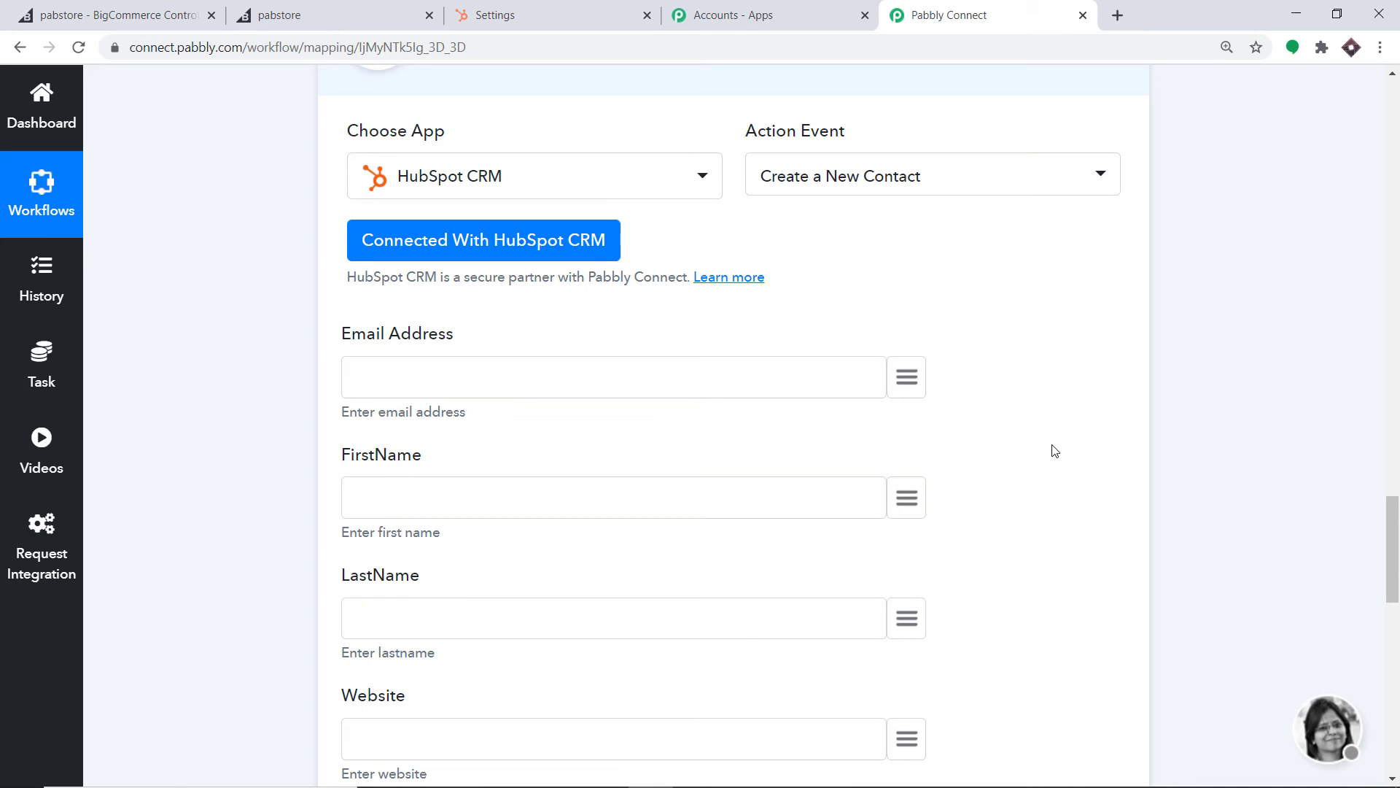
Map Email Address, FirstName and LastName to the order's billing email, first and last name
scroll(1053, 449, down, 3)
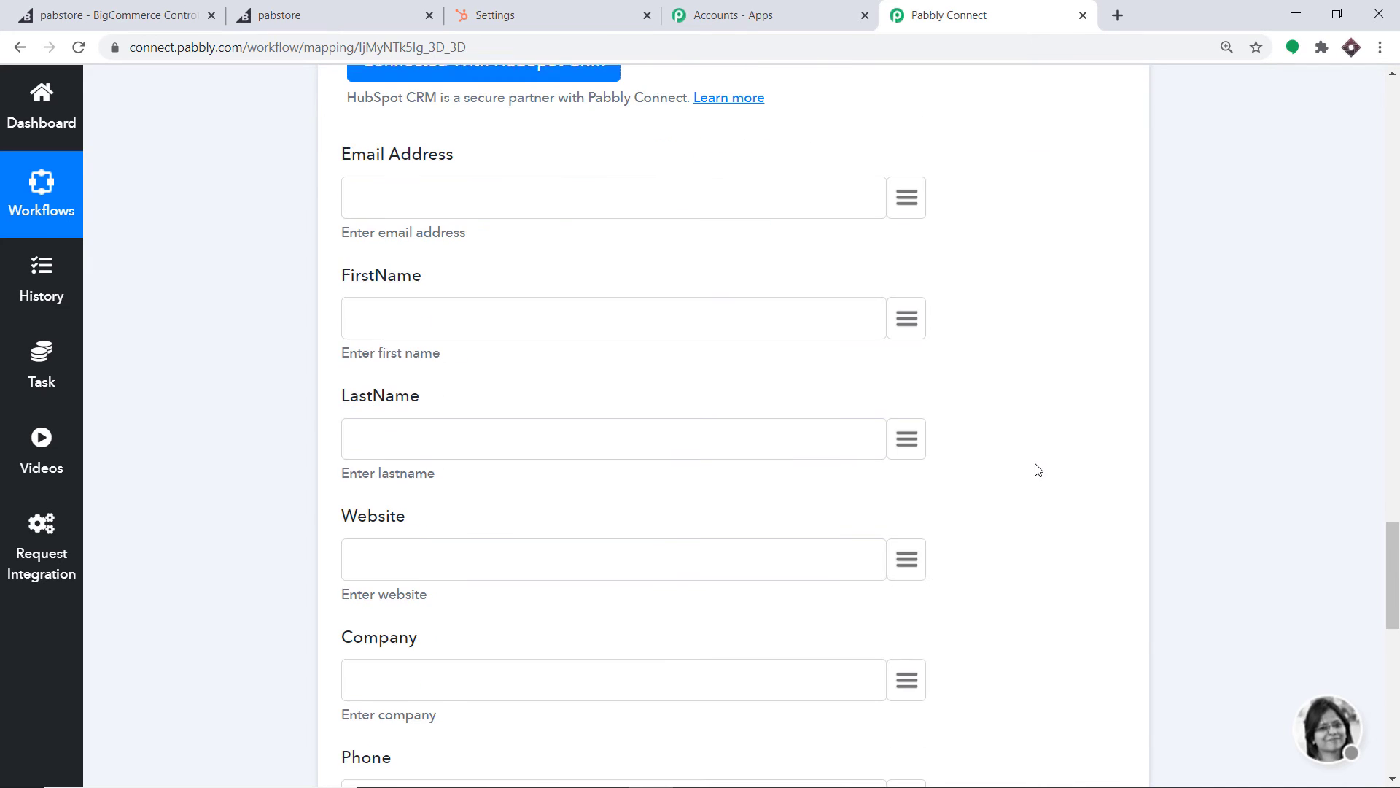
click(897, 202)
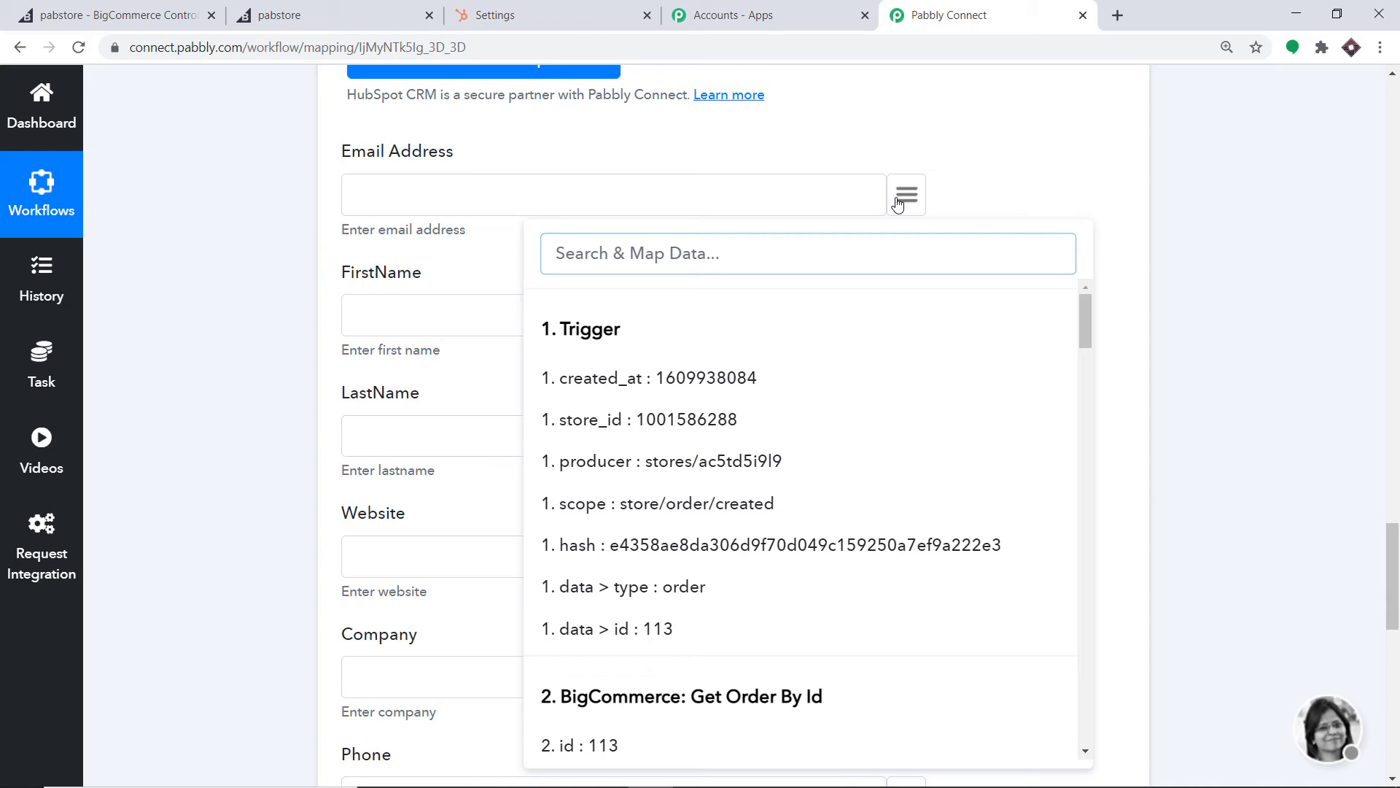
text(emai)
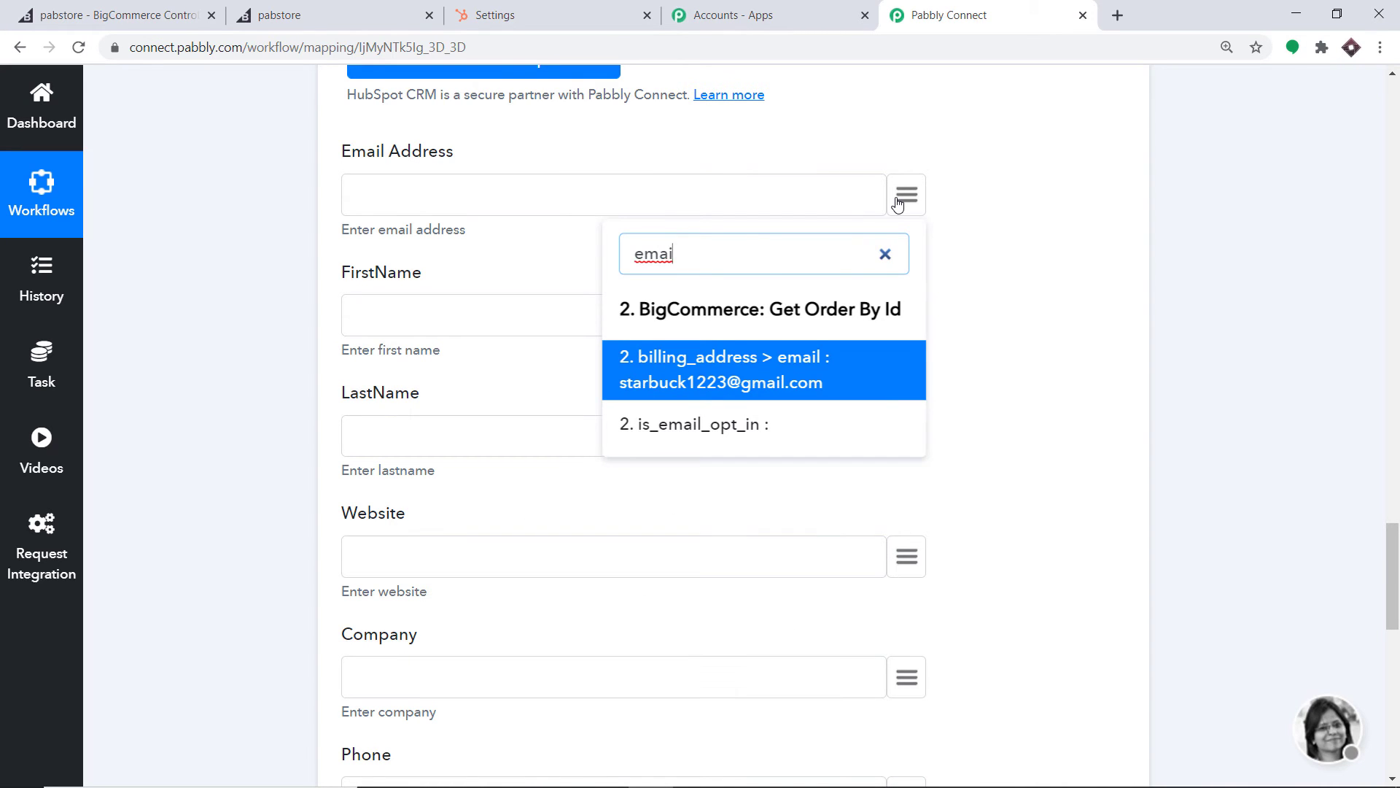
click(704, 374)
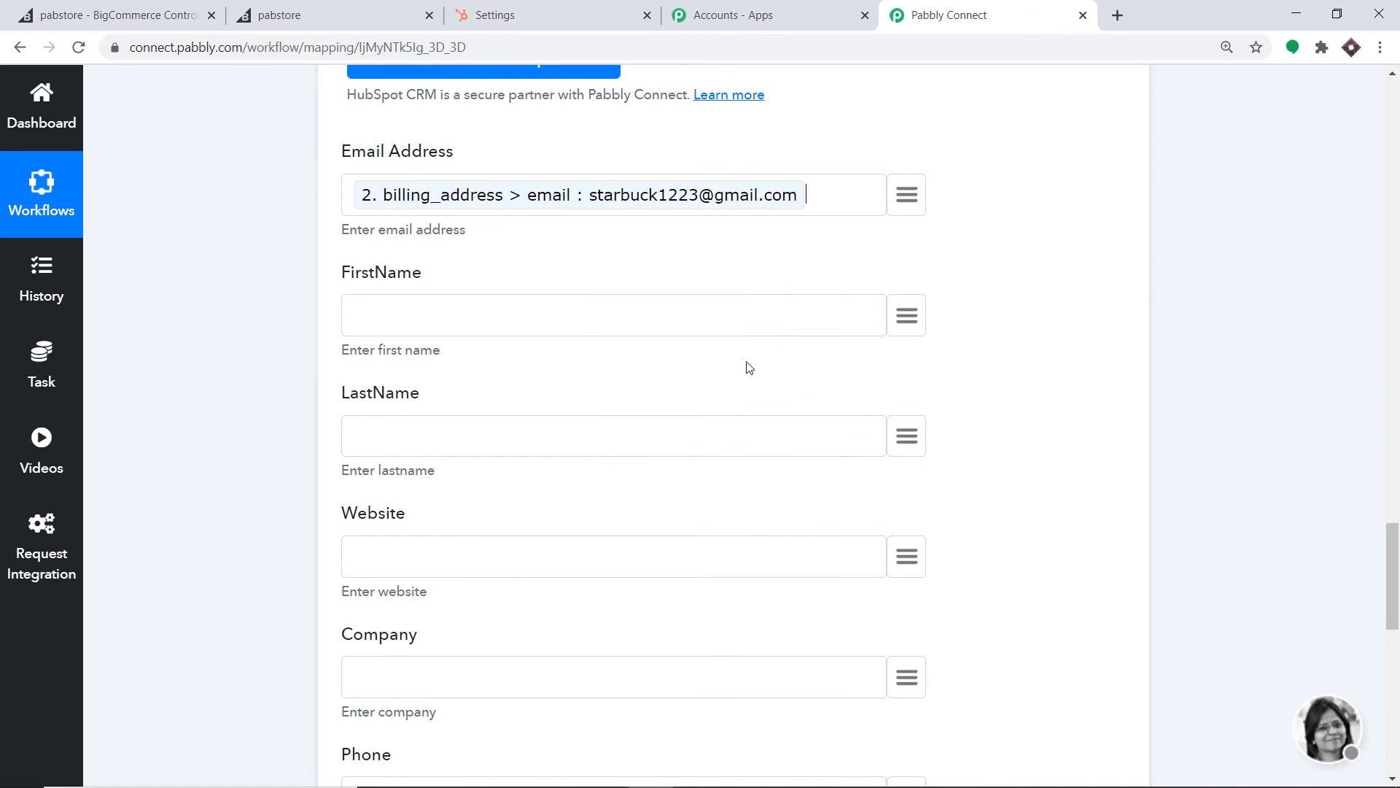
click(919, 327)
text(name)
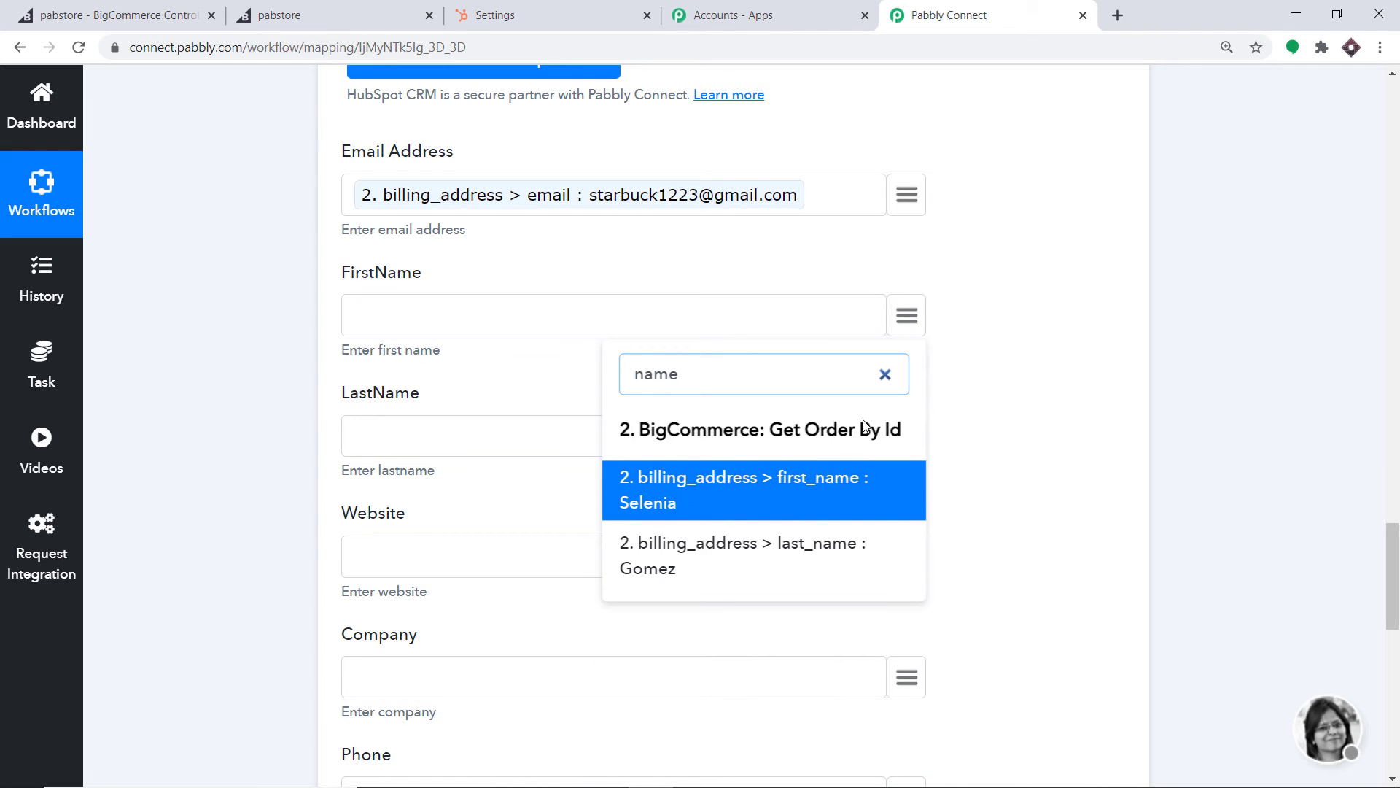
click(815, 490)
click(907, 439)
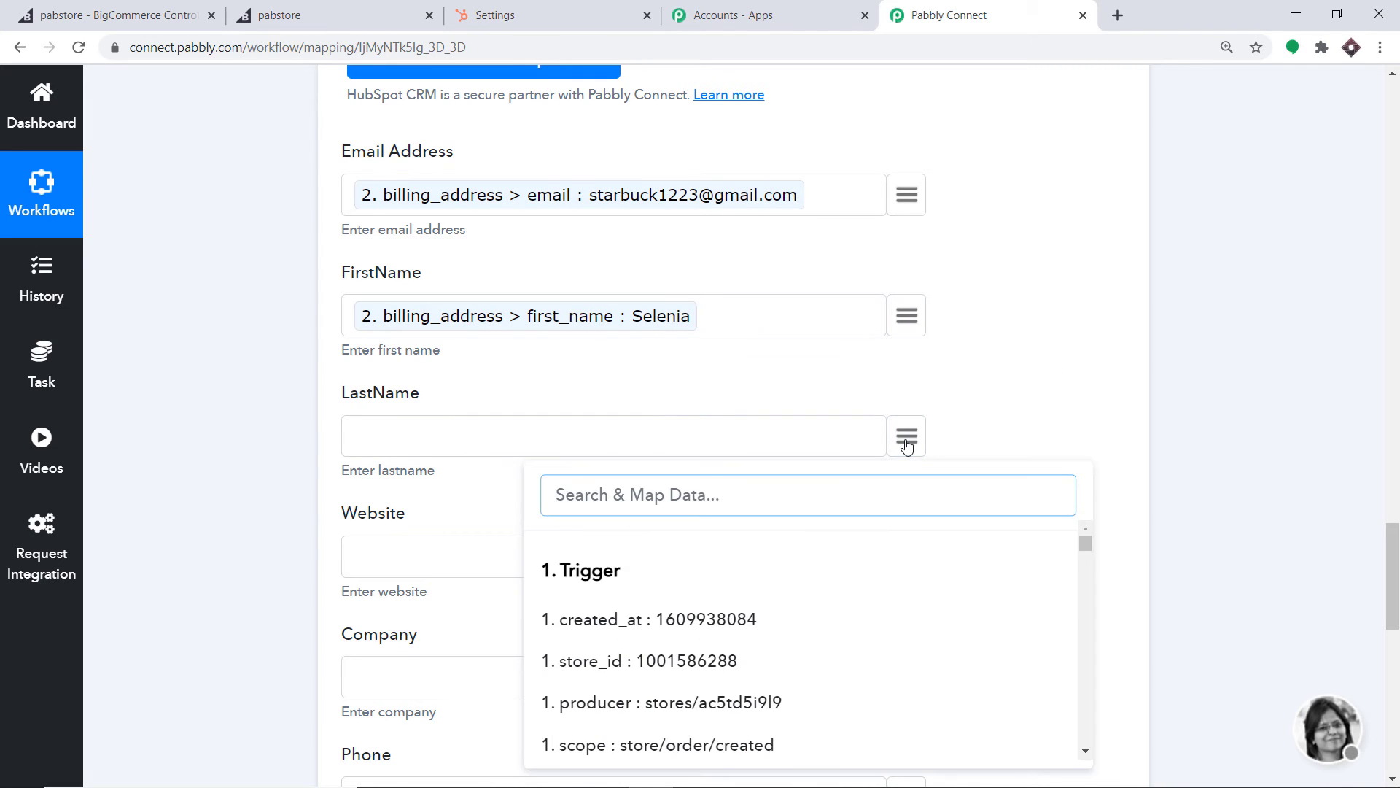
text(last)
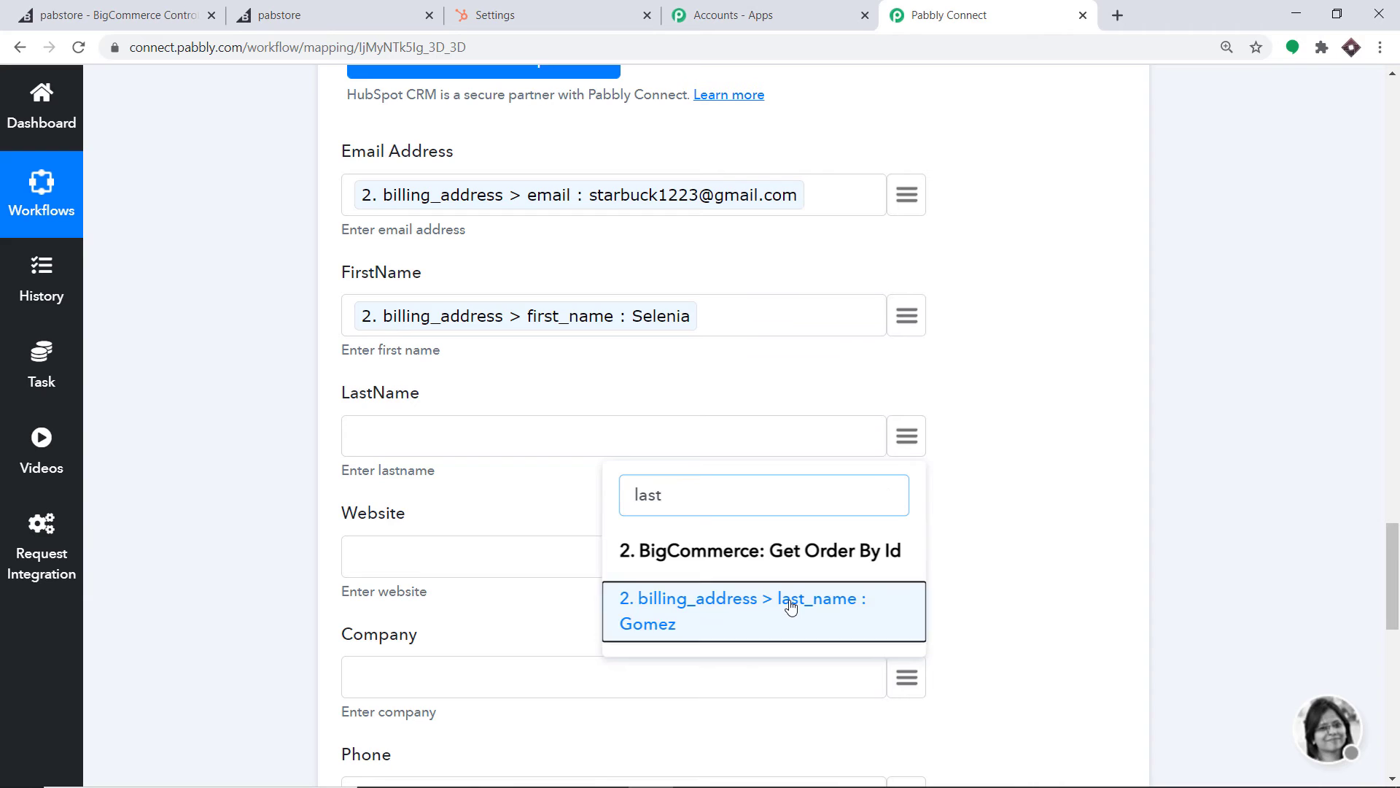
click(788, 604)
Map Company, Phone and Address to the billing company, phone and street_1 values
scroll(828, 528, down, 3)
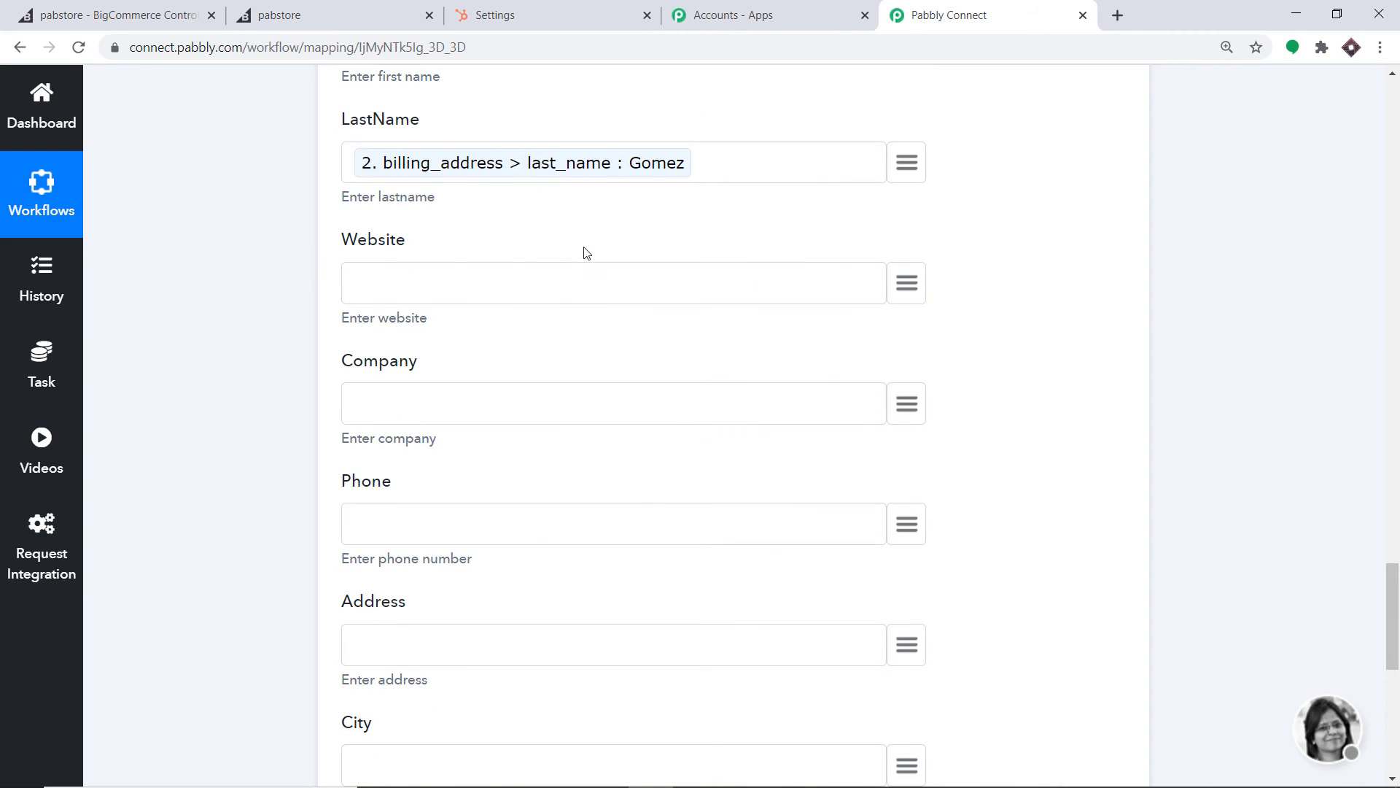
scroll(729, 343, down, 1)
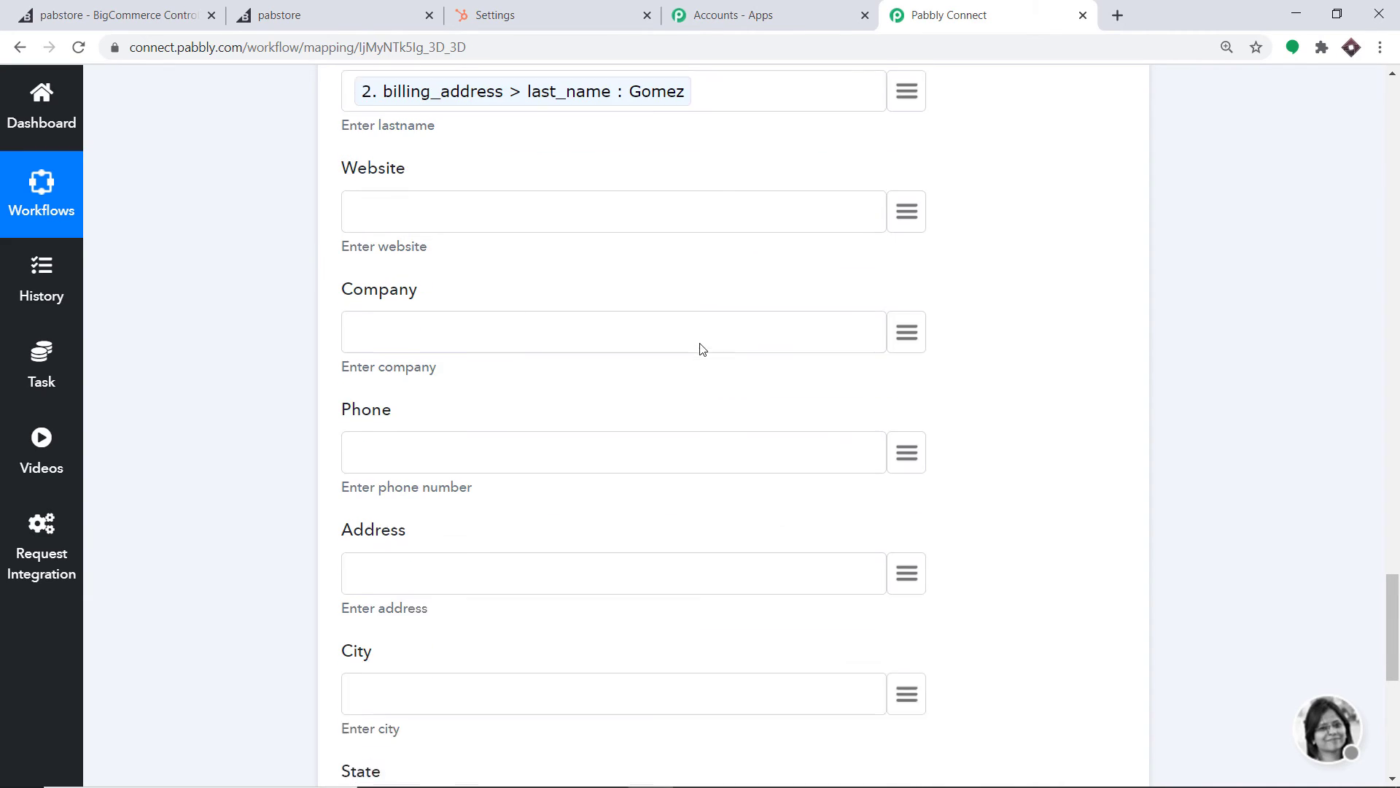
click(904, 315)
text(compa)
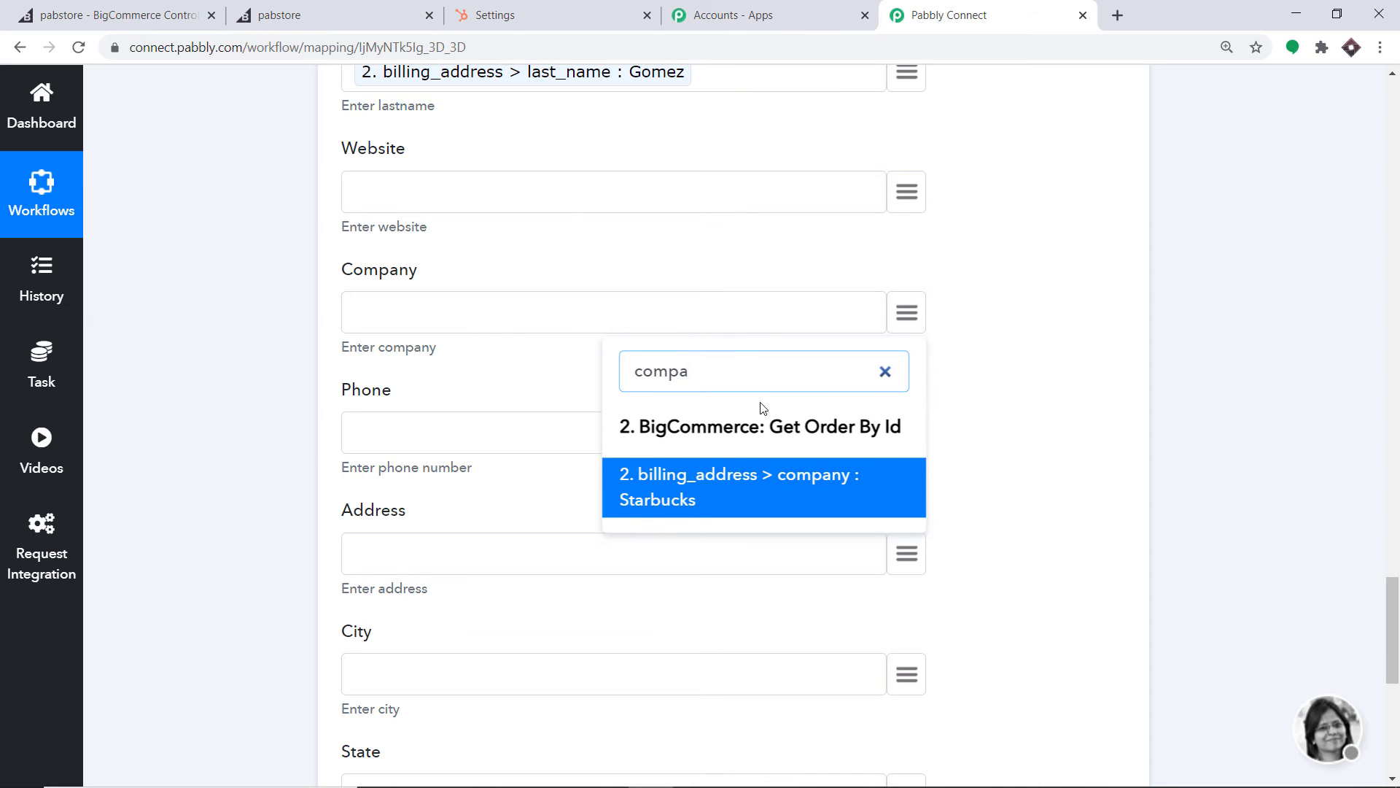
click(732, 477)
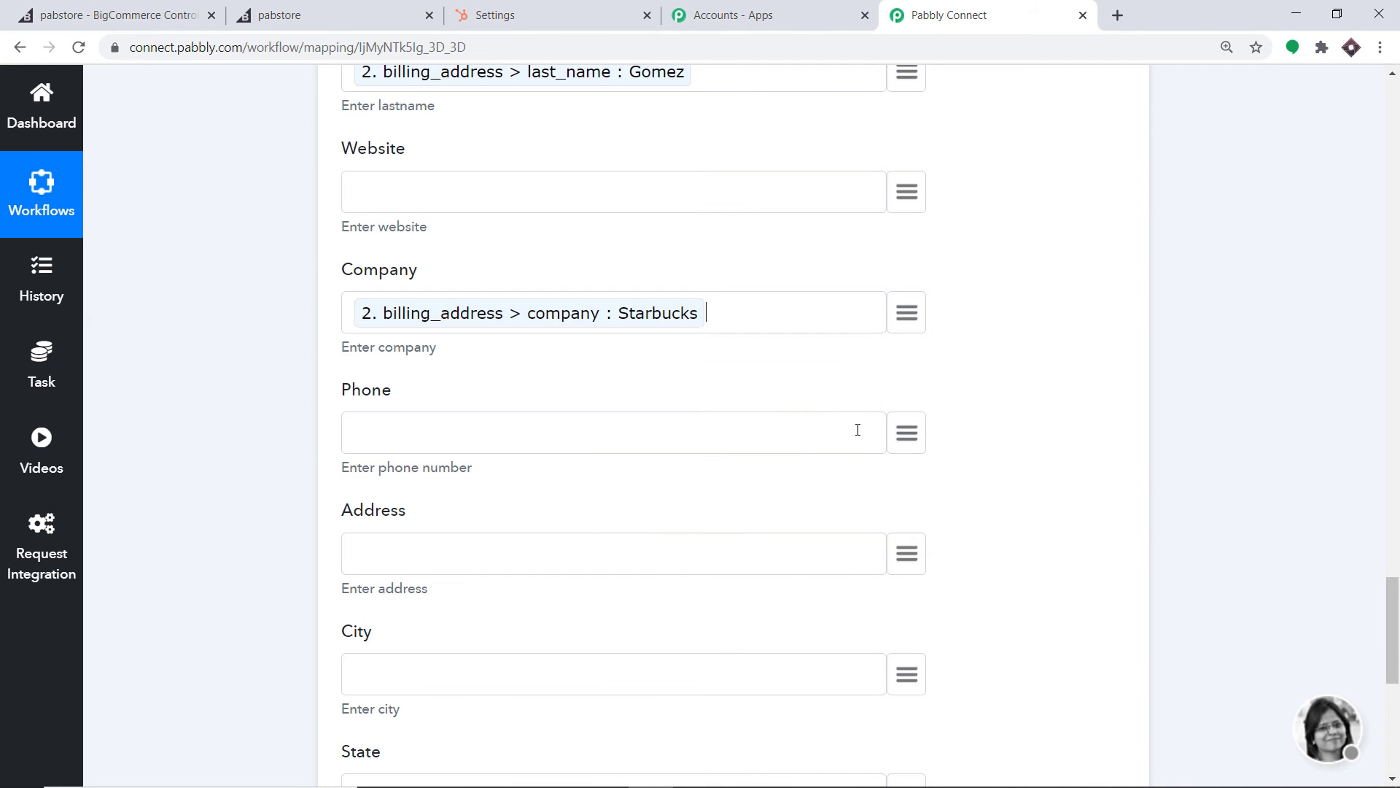
click(906, 433)
text(pho)
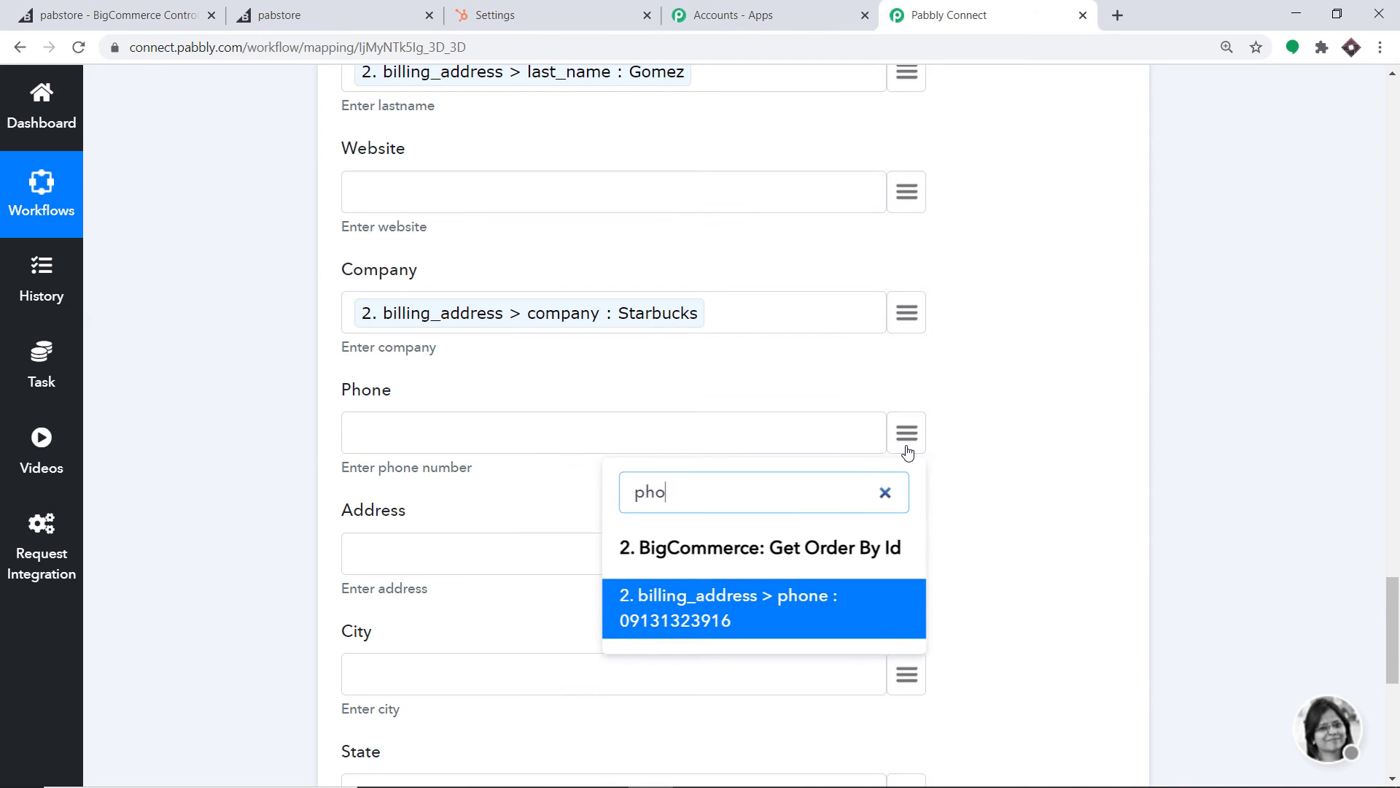
click(744, 604)
scroll(799, 441, down, 3)
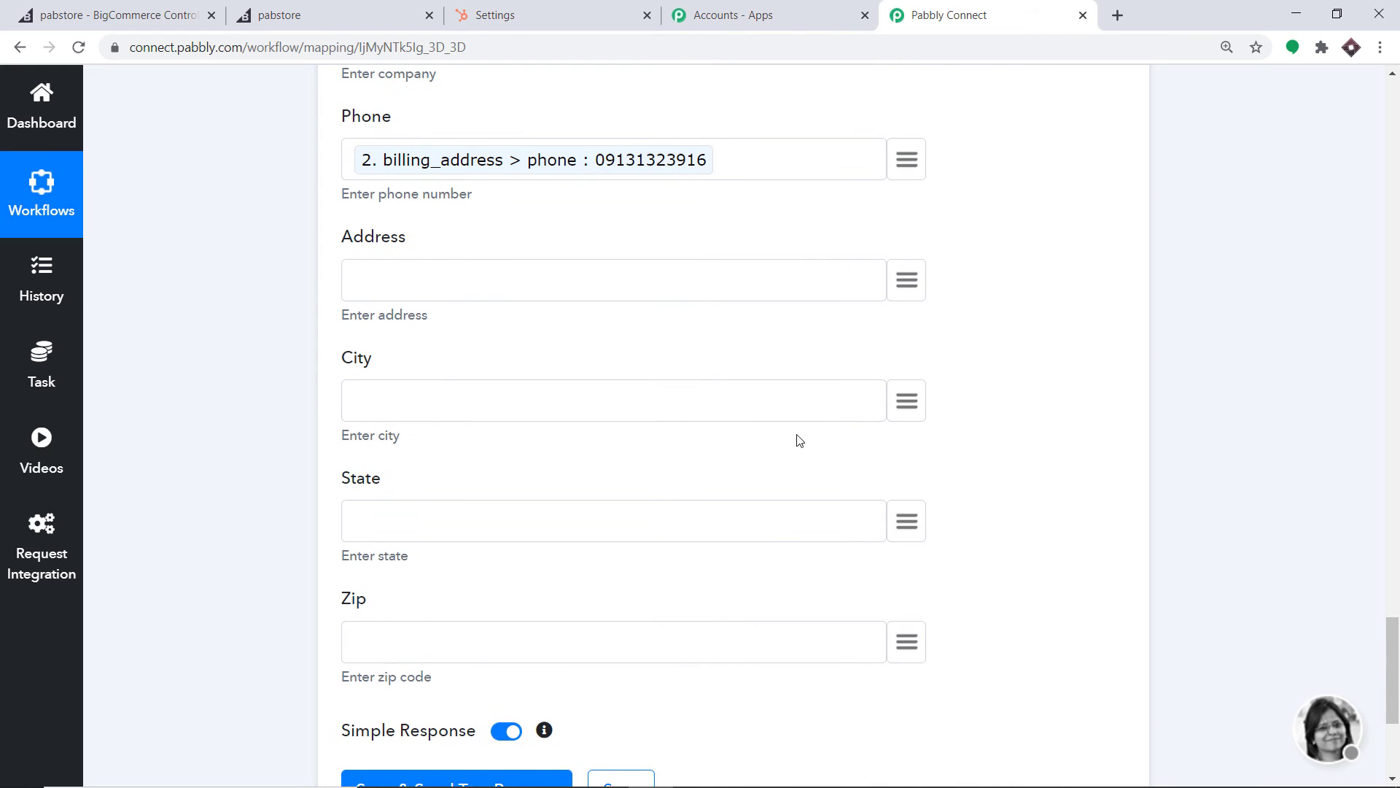
click(915, 279)
text(add)
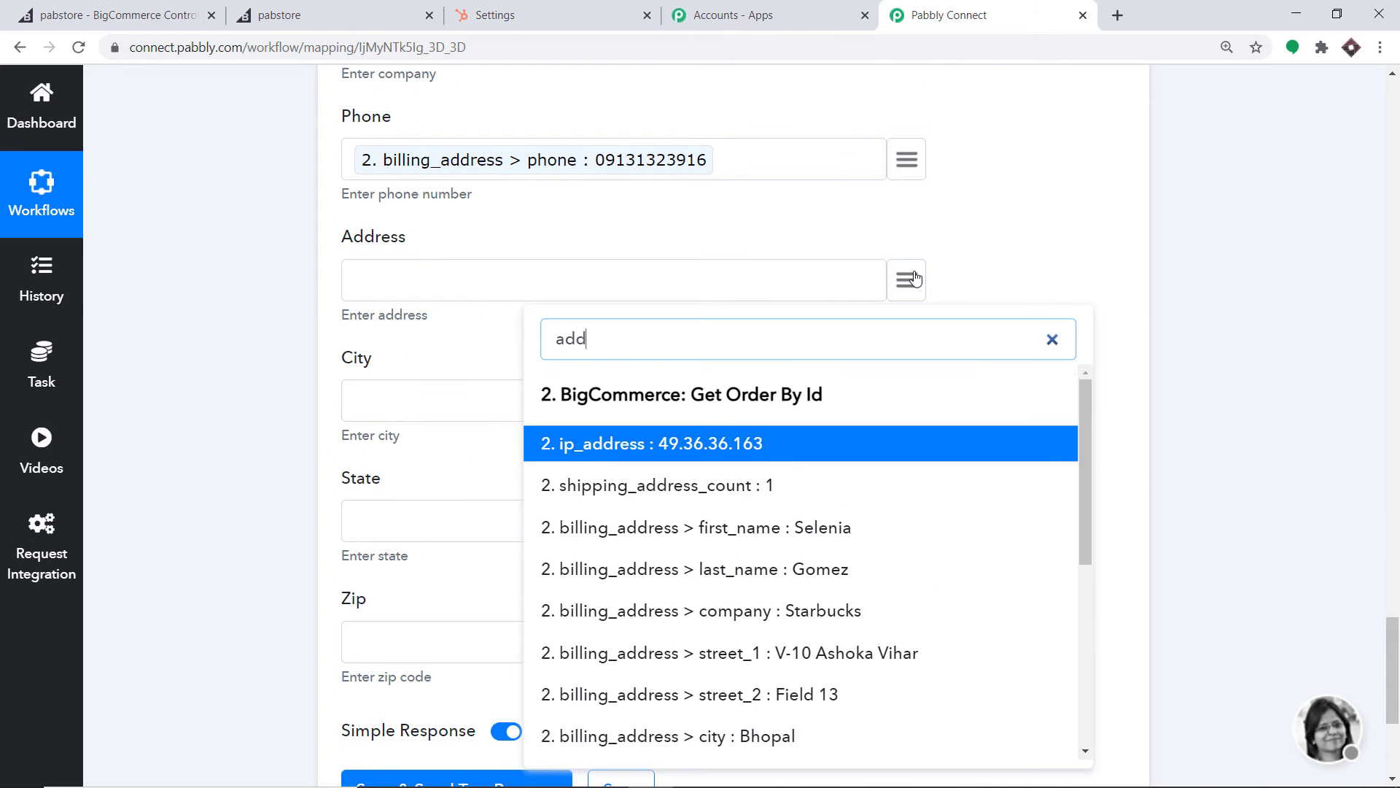
click(781, 654)
Map City, State and Zip to the billing city, state and zip values
scroll(759, 523, down, 1)
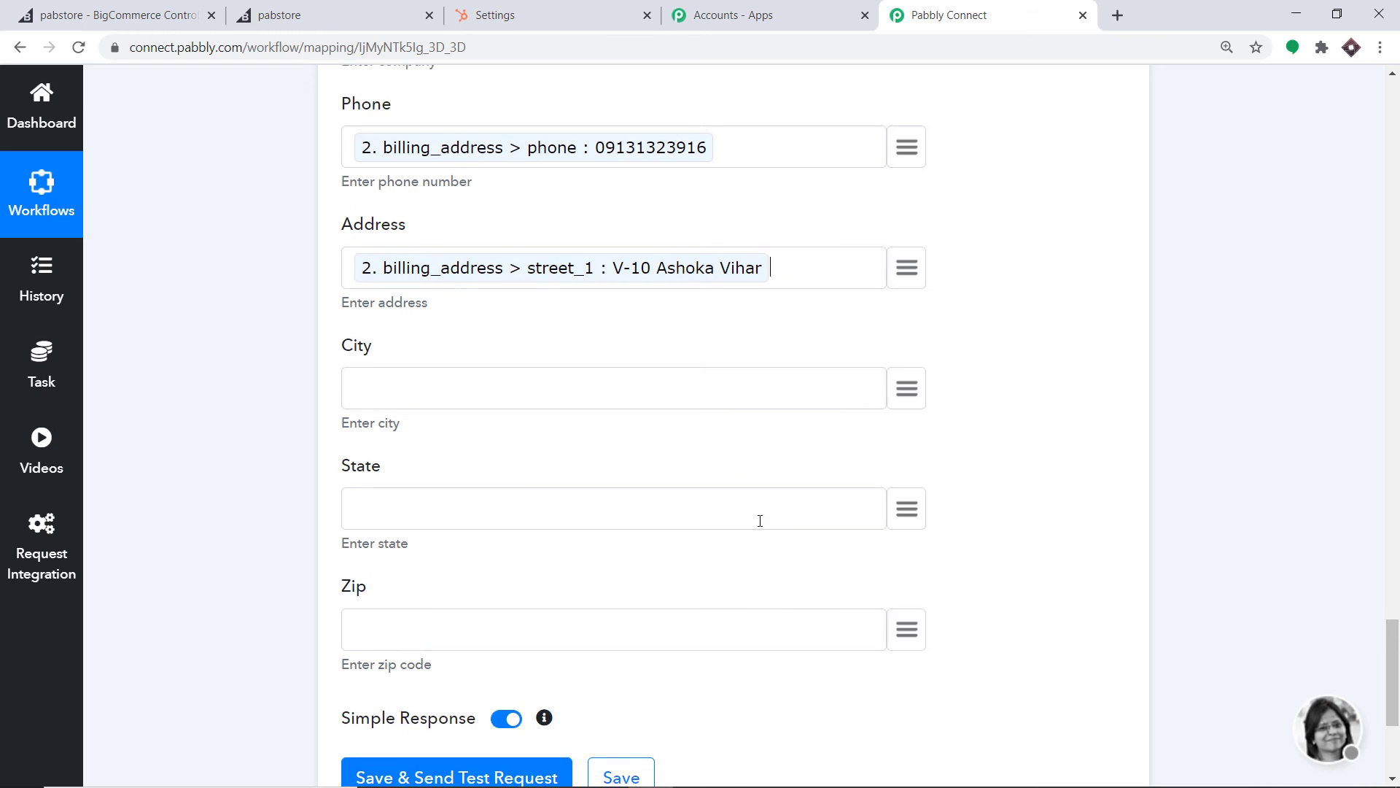
click(907, 312)
text(cit)
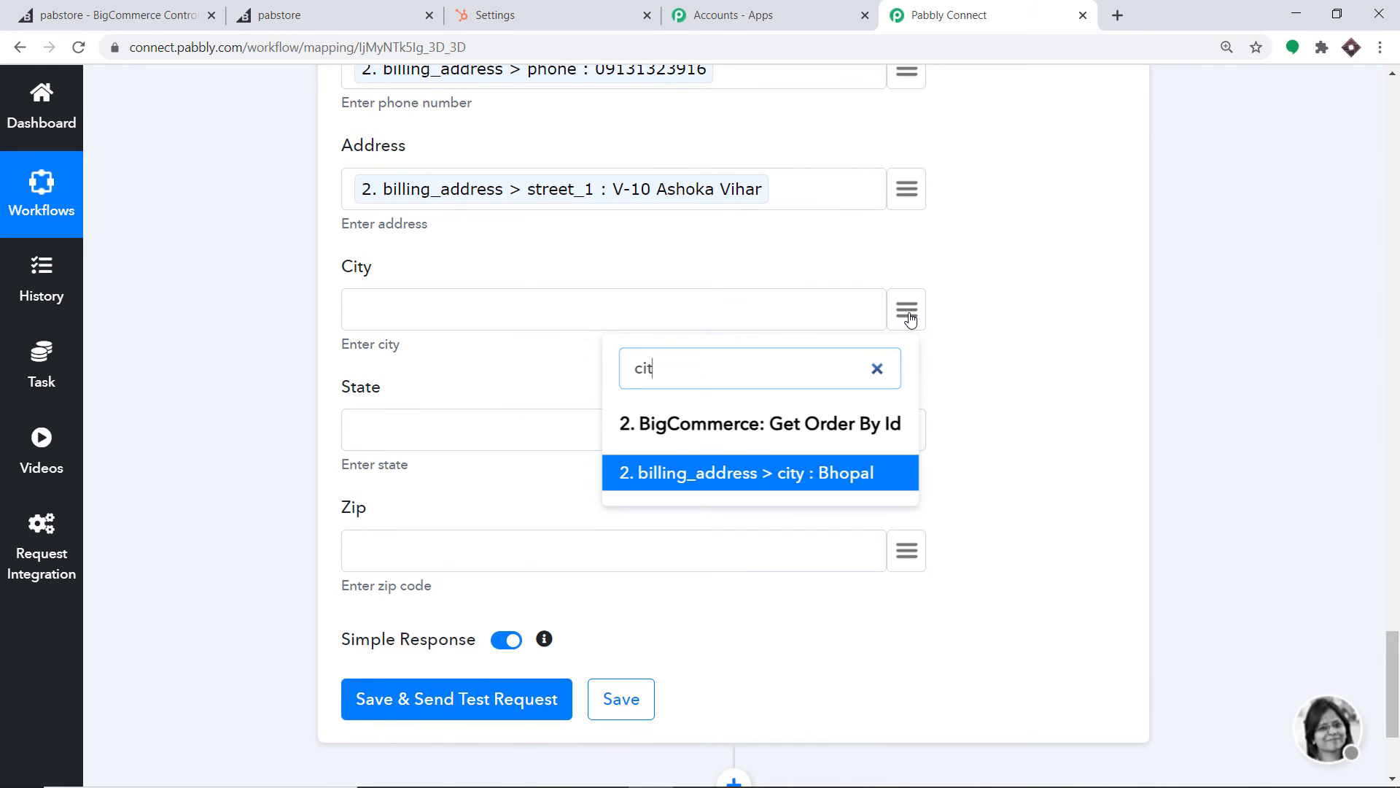
text(y)
click(819, 472)
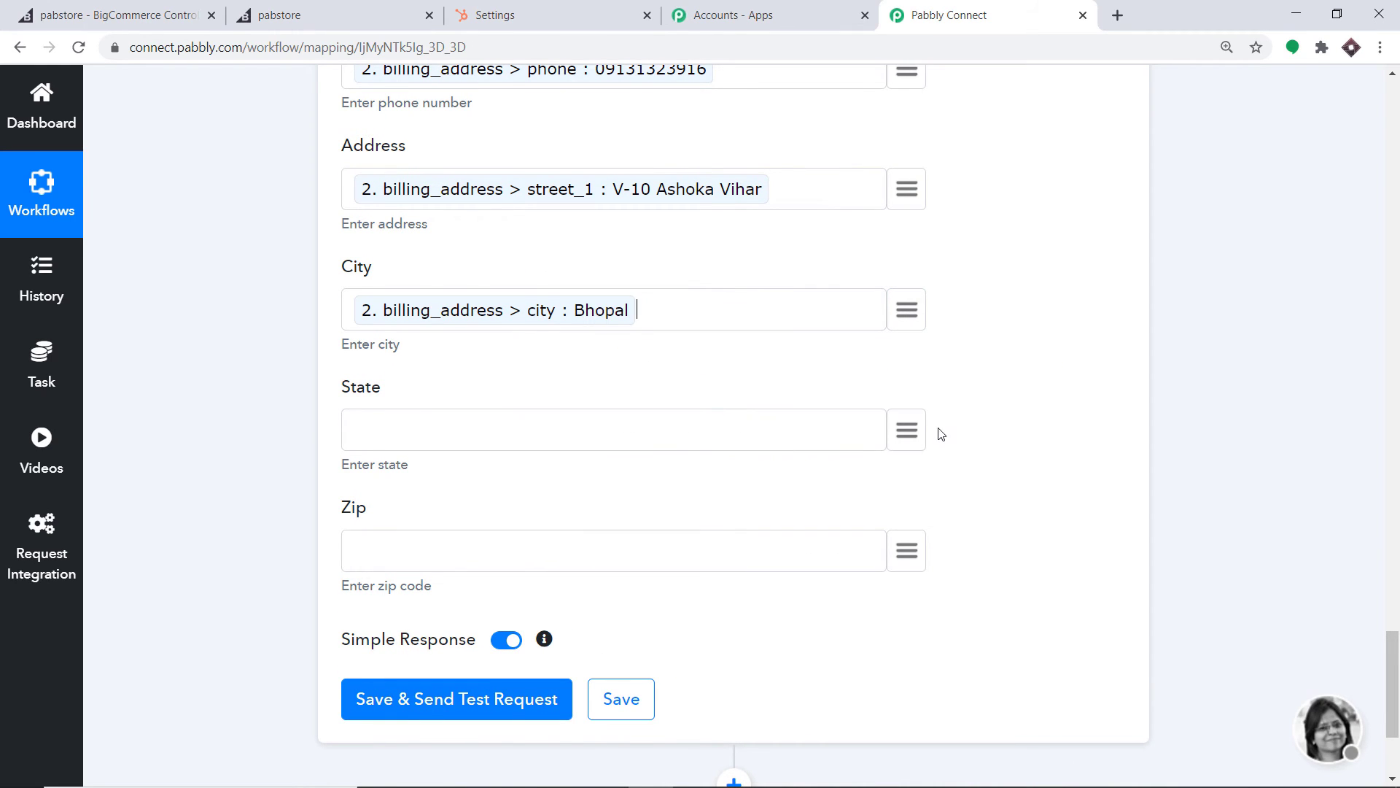
click(909, 429)
text(stat)
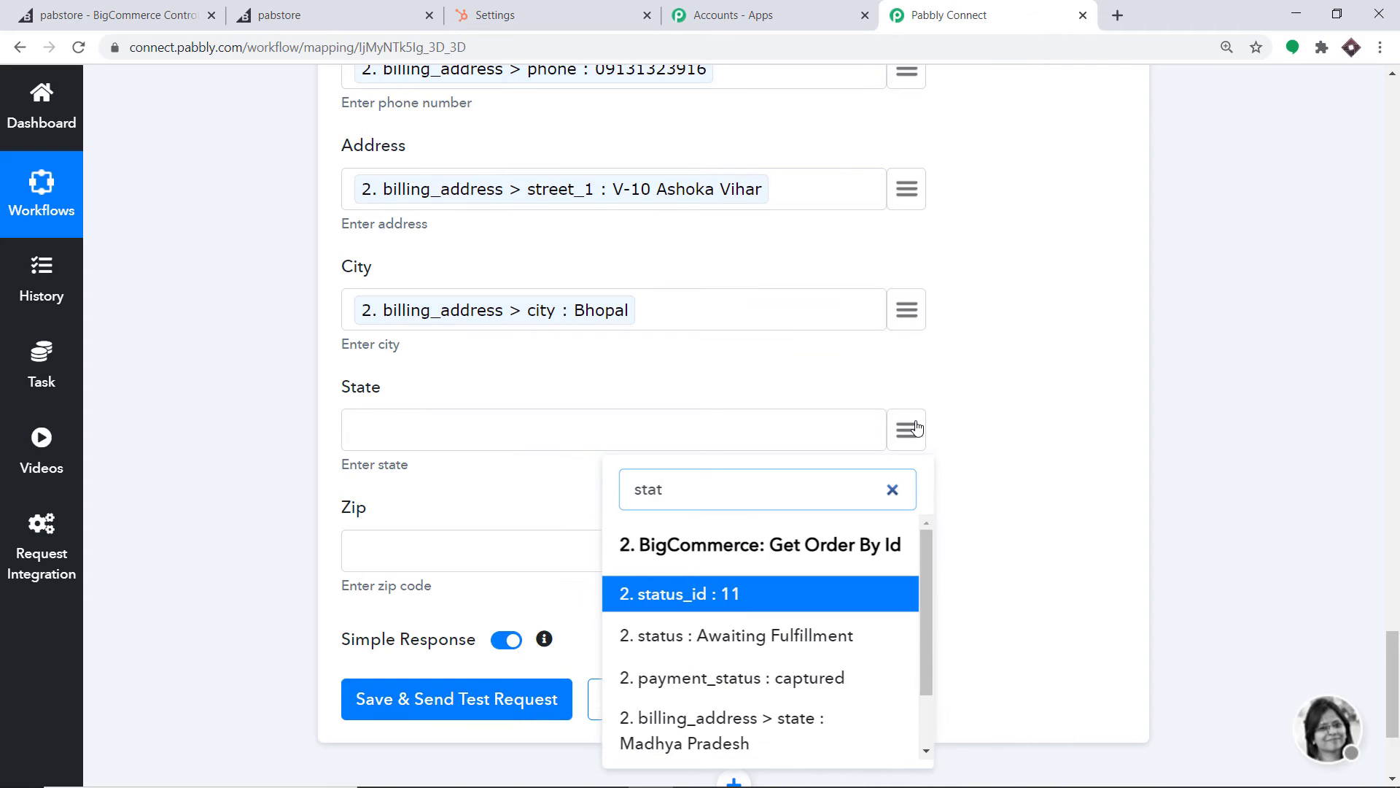
click(704, 743)
click(908, 556)
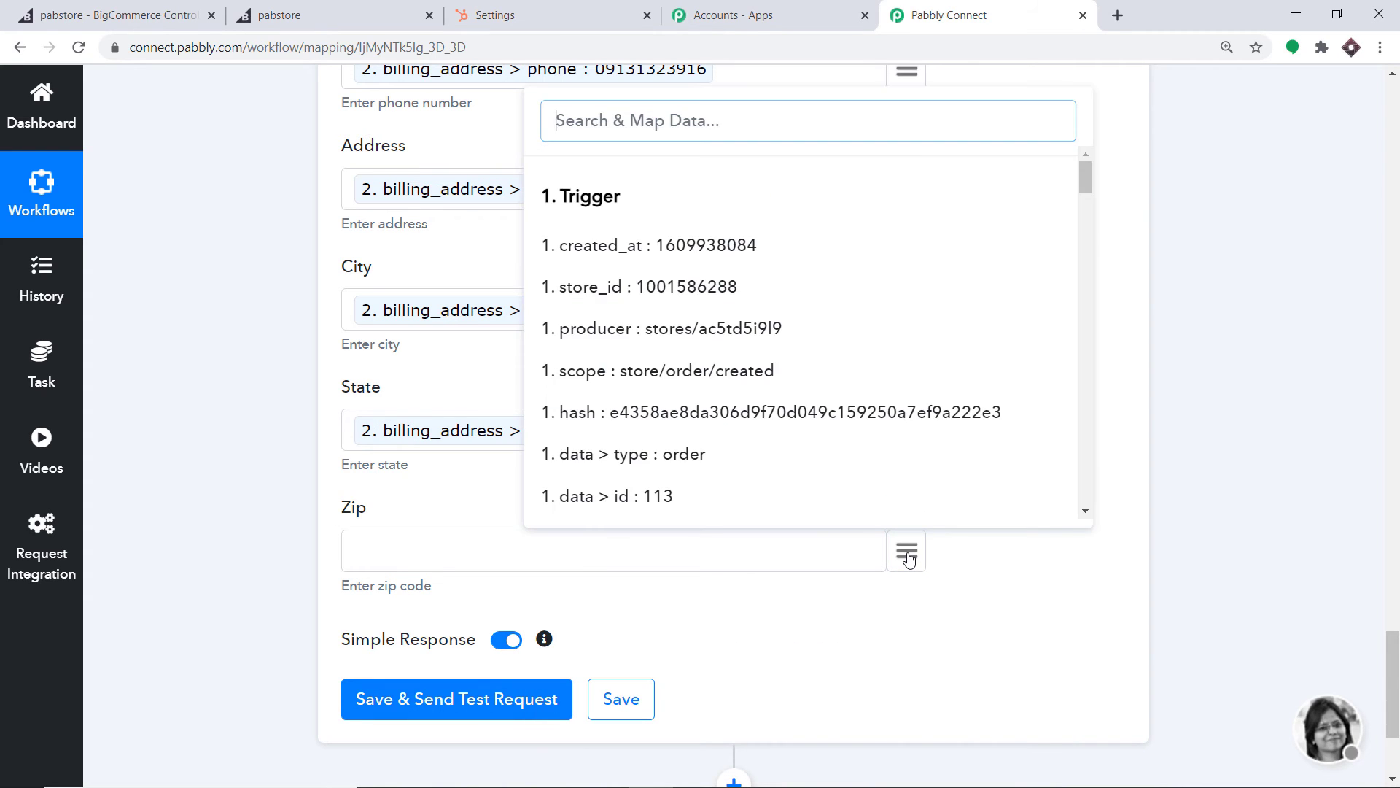
text(zip)
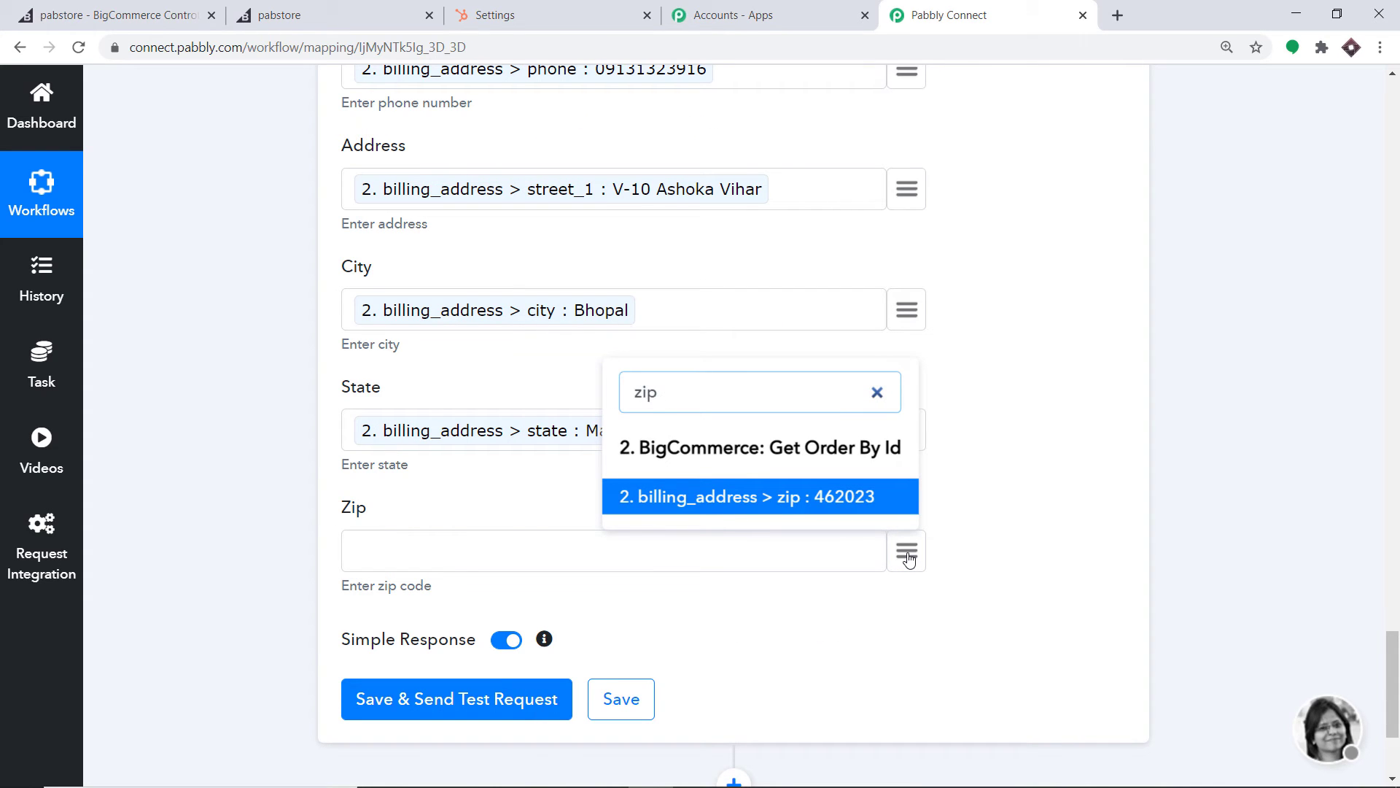
click(794, 500)
Save the contact step and send a test request, which returns vid 4451
scroll(853, 413, up, 5)
scroll(659, 355, up, 4)
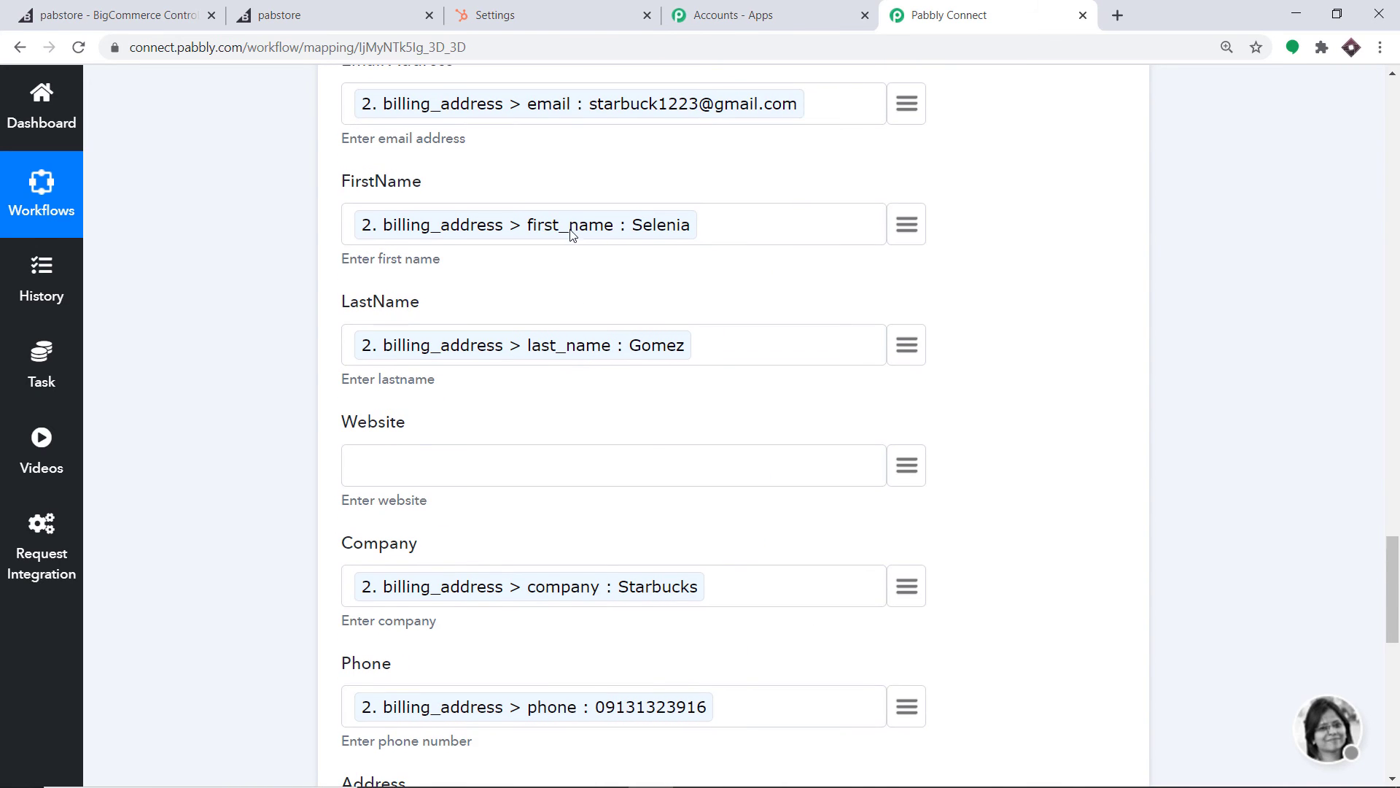
scroll(585, 232, up, 3)
scroll(601, 287, down, 15)
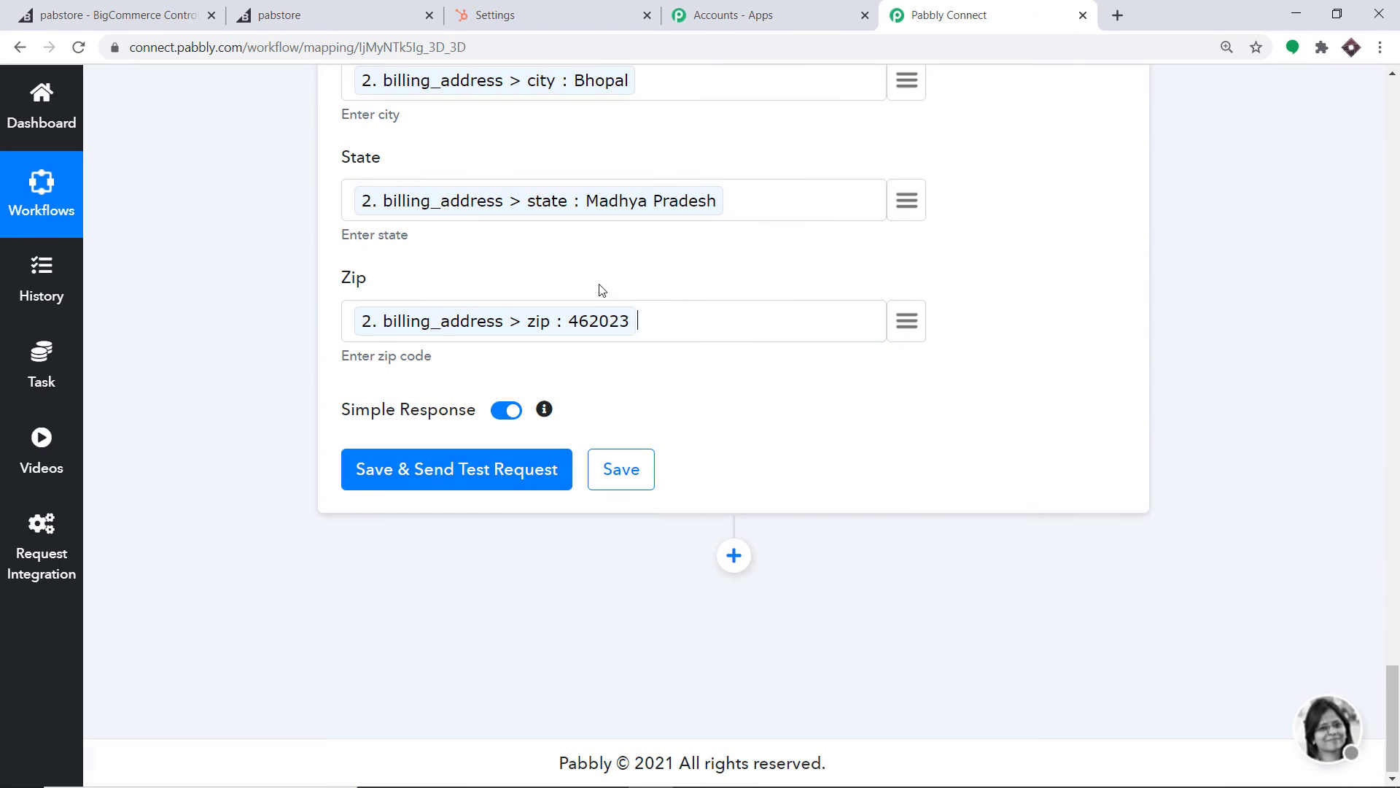
click(469, 475)
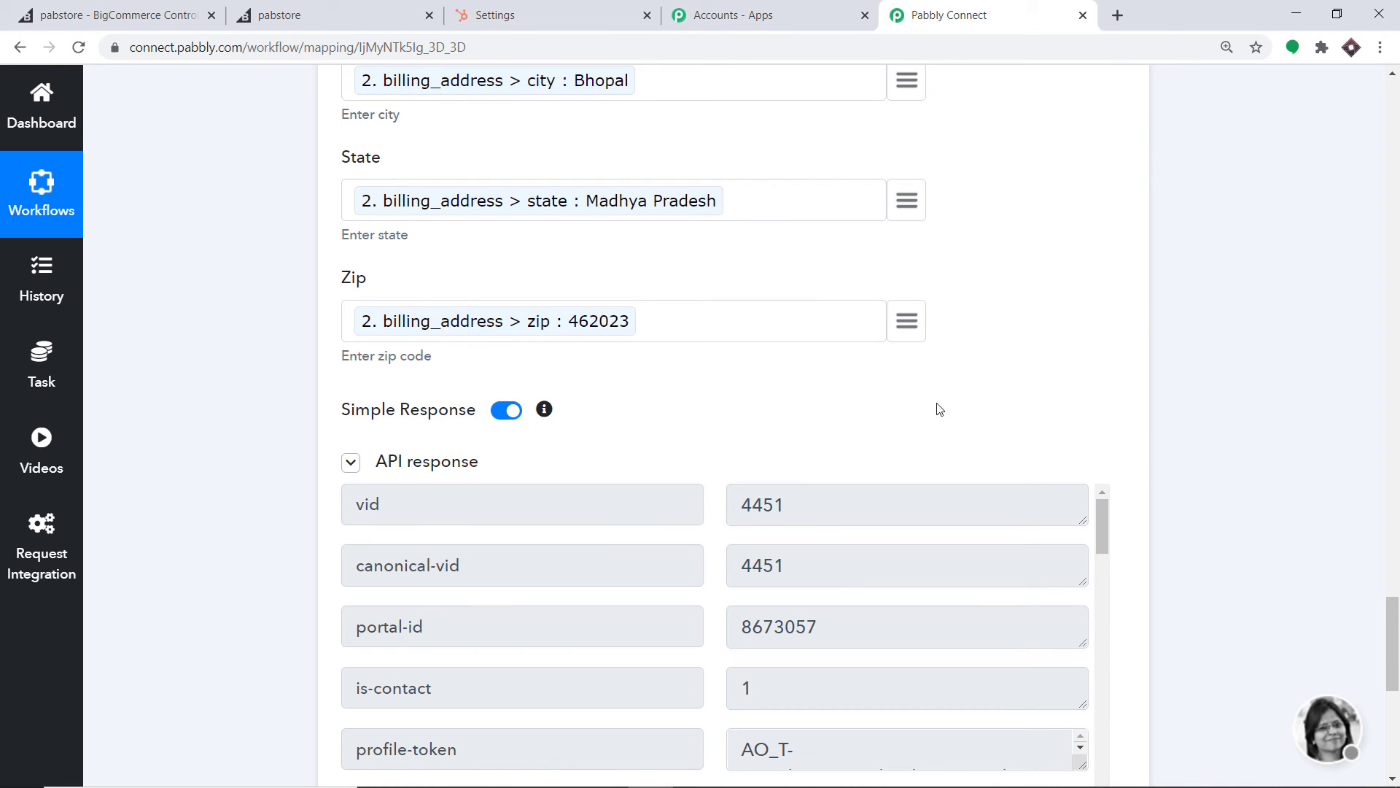
click(494, 9)
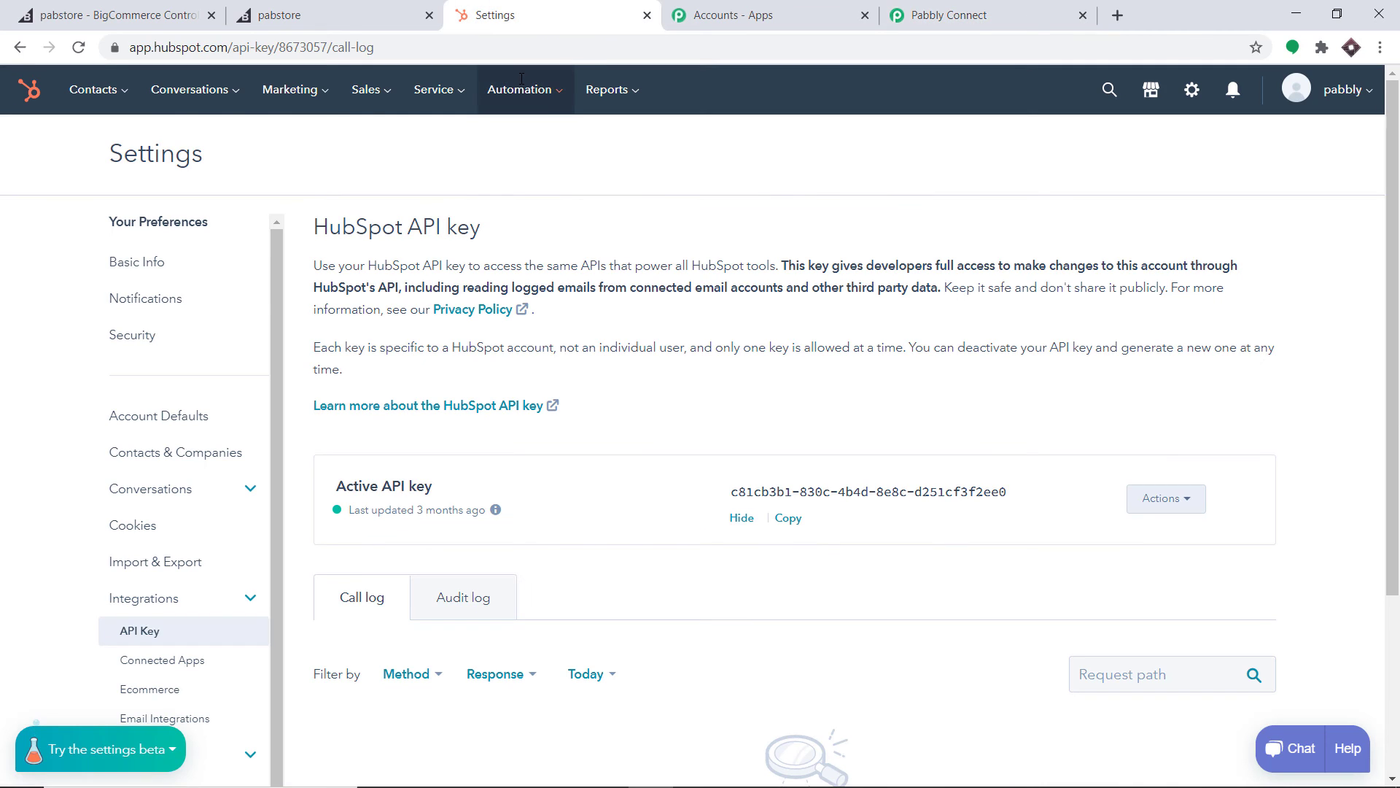
Open HubSpot's Contacts list to find the new contact created today at 6:36 PM
click(111, 89)
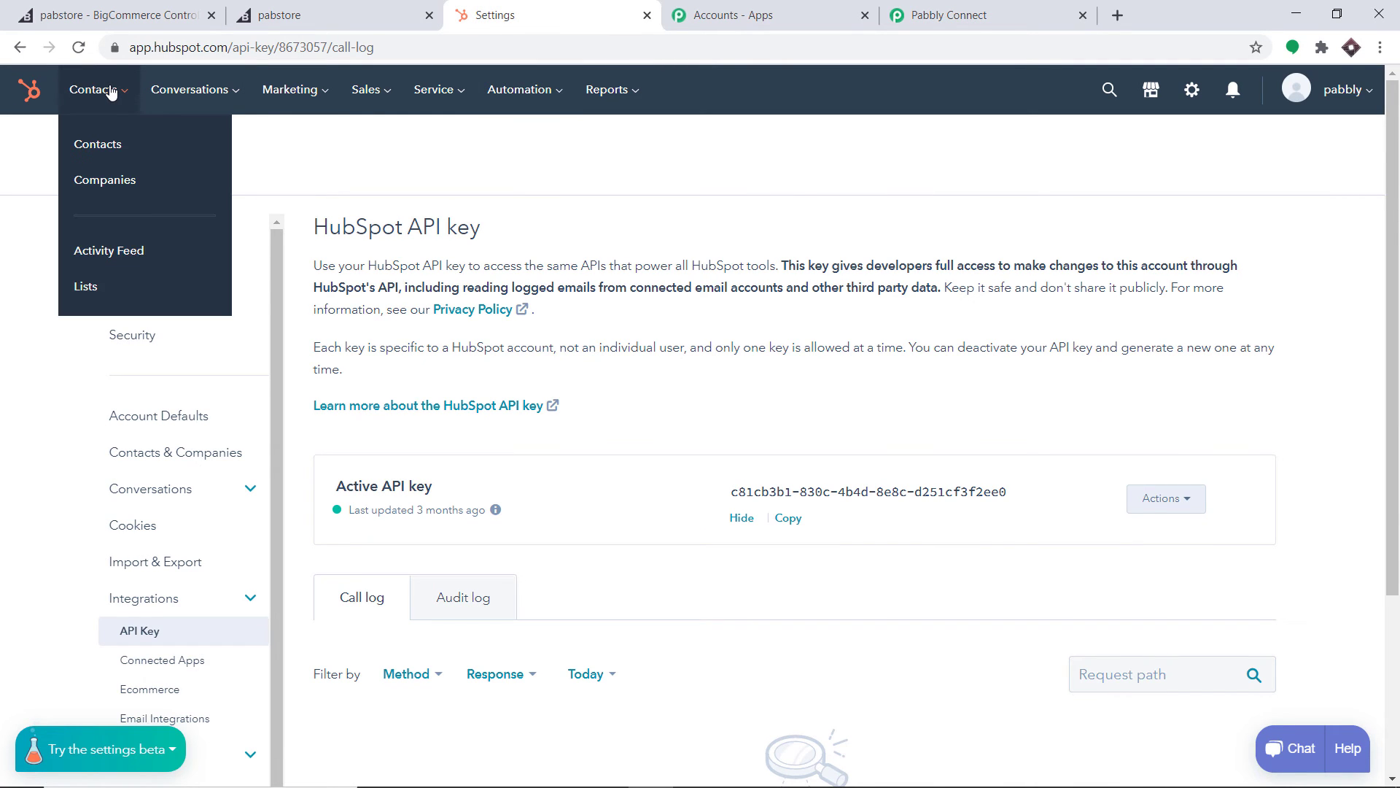
click(111, 143)
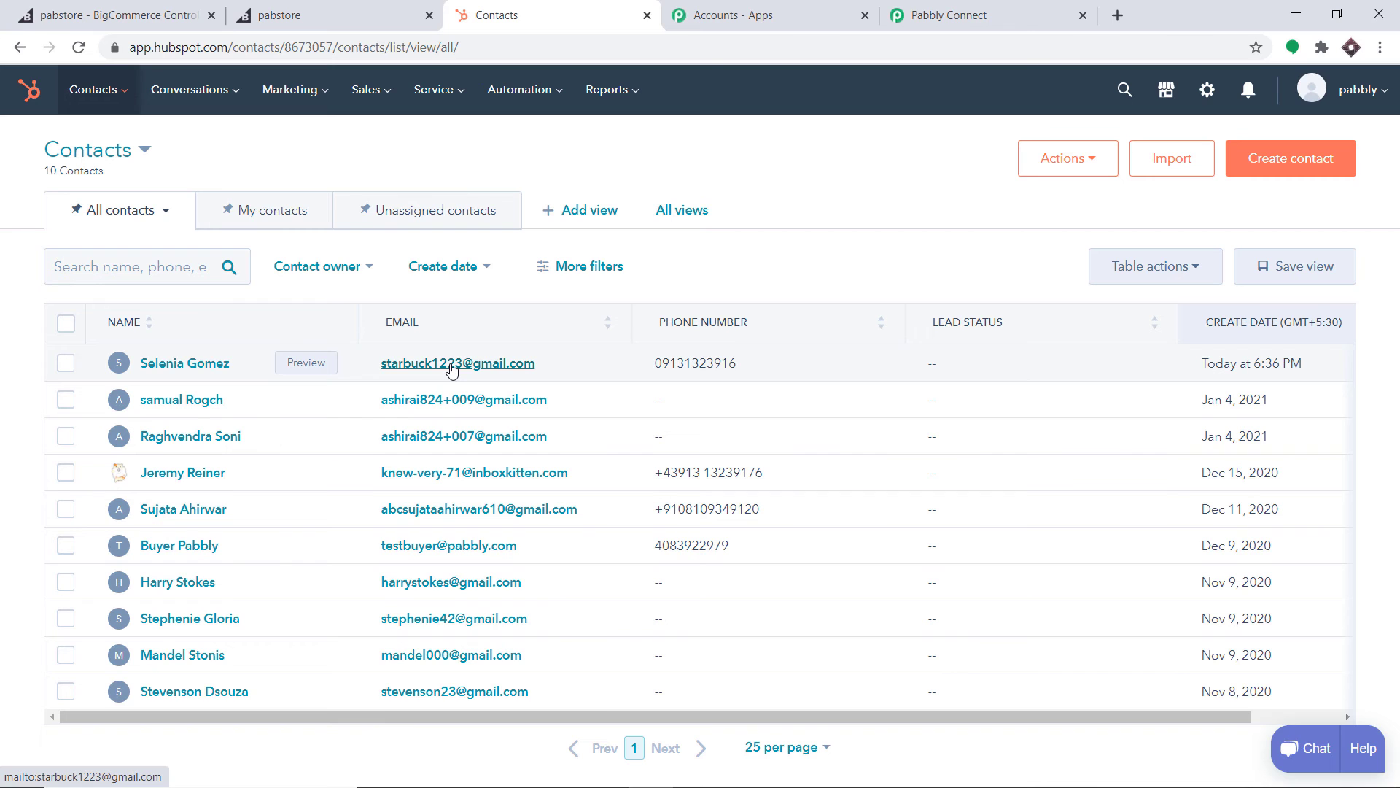
click(985, 6)
Collapse the HubSpot, Get Order By Id and BigCommerce trigger steps into a three-step overview
scroll(732, 455, up, 15)
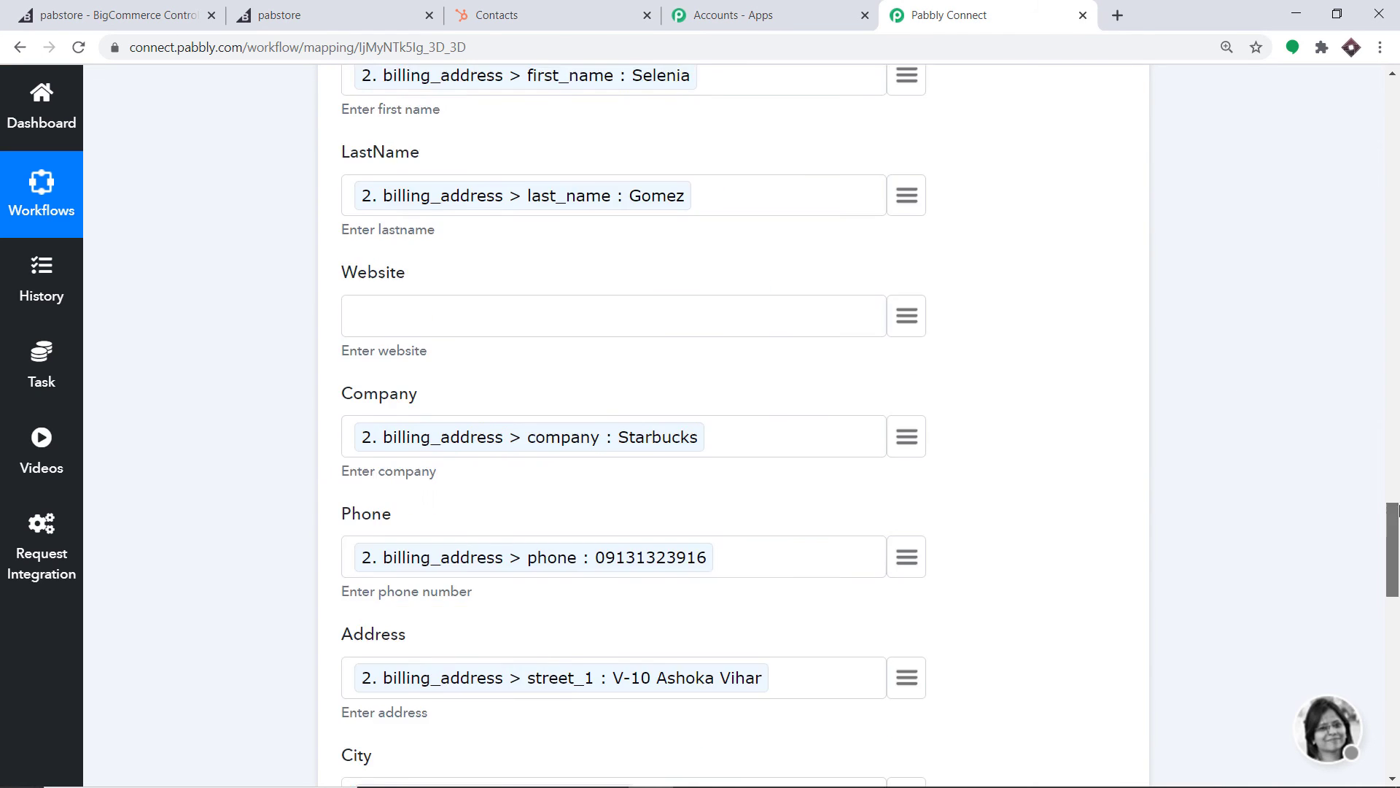
click(685, 478)
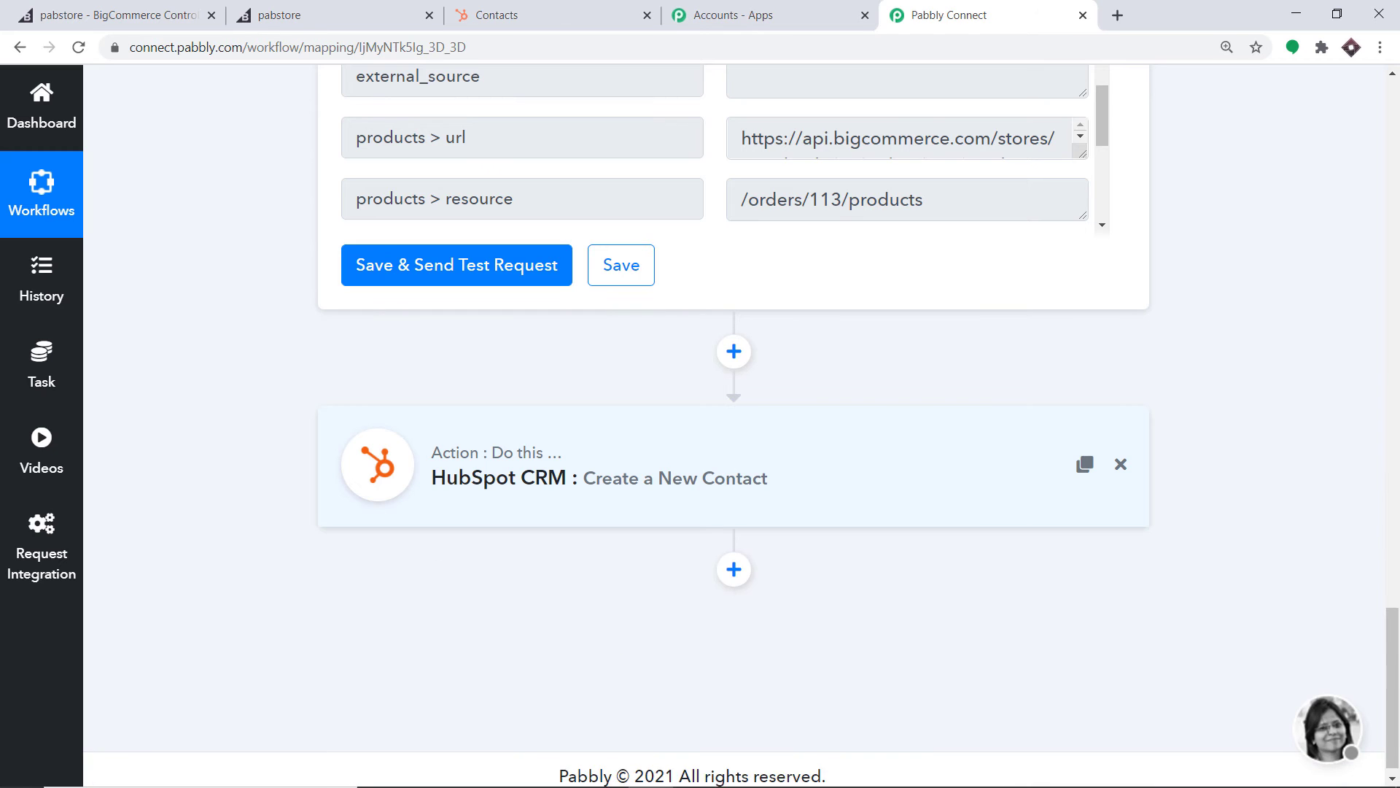
scroll(693, 474, up, 10)
scroll(661, 527, down, 2)
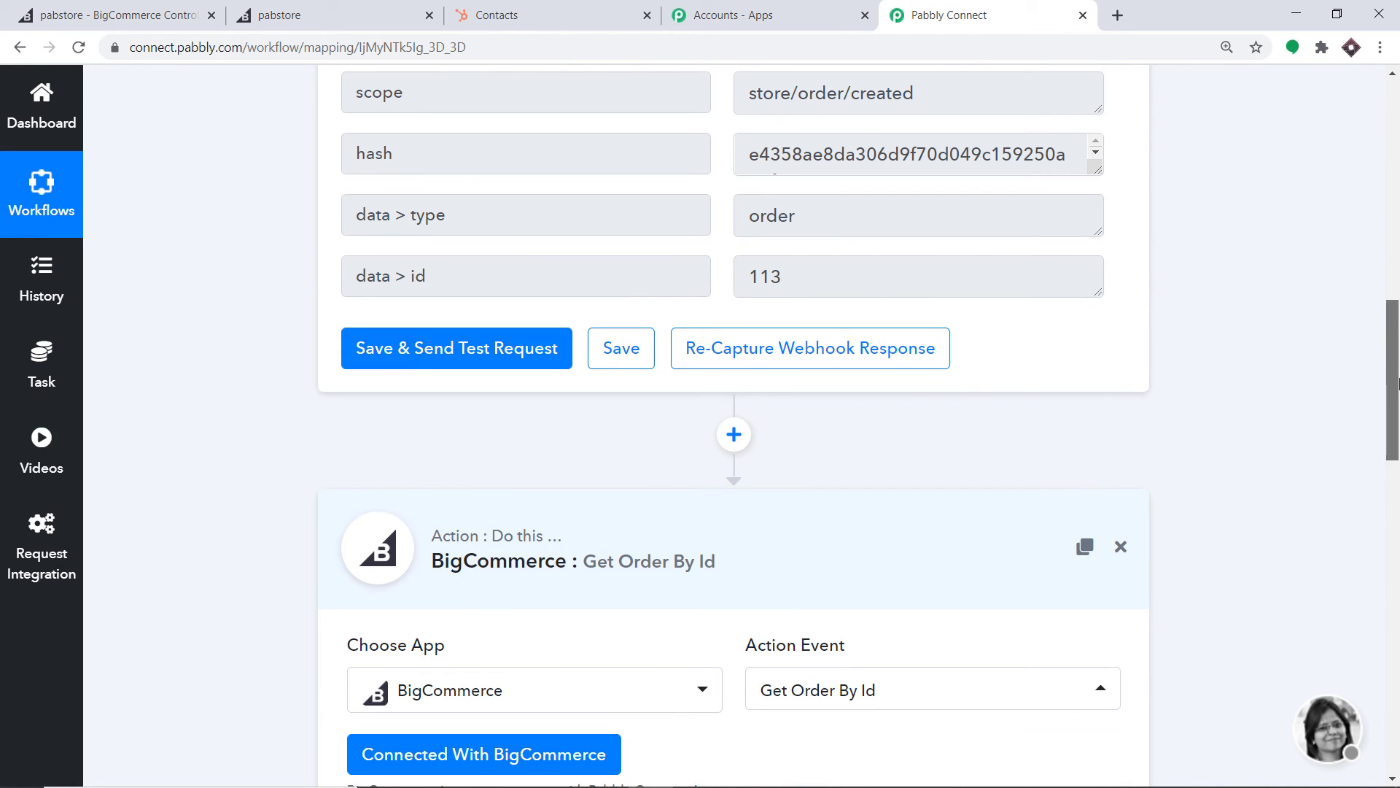
click(660, 527)
drag(1399, 428, 1399, 197)
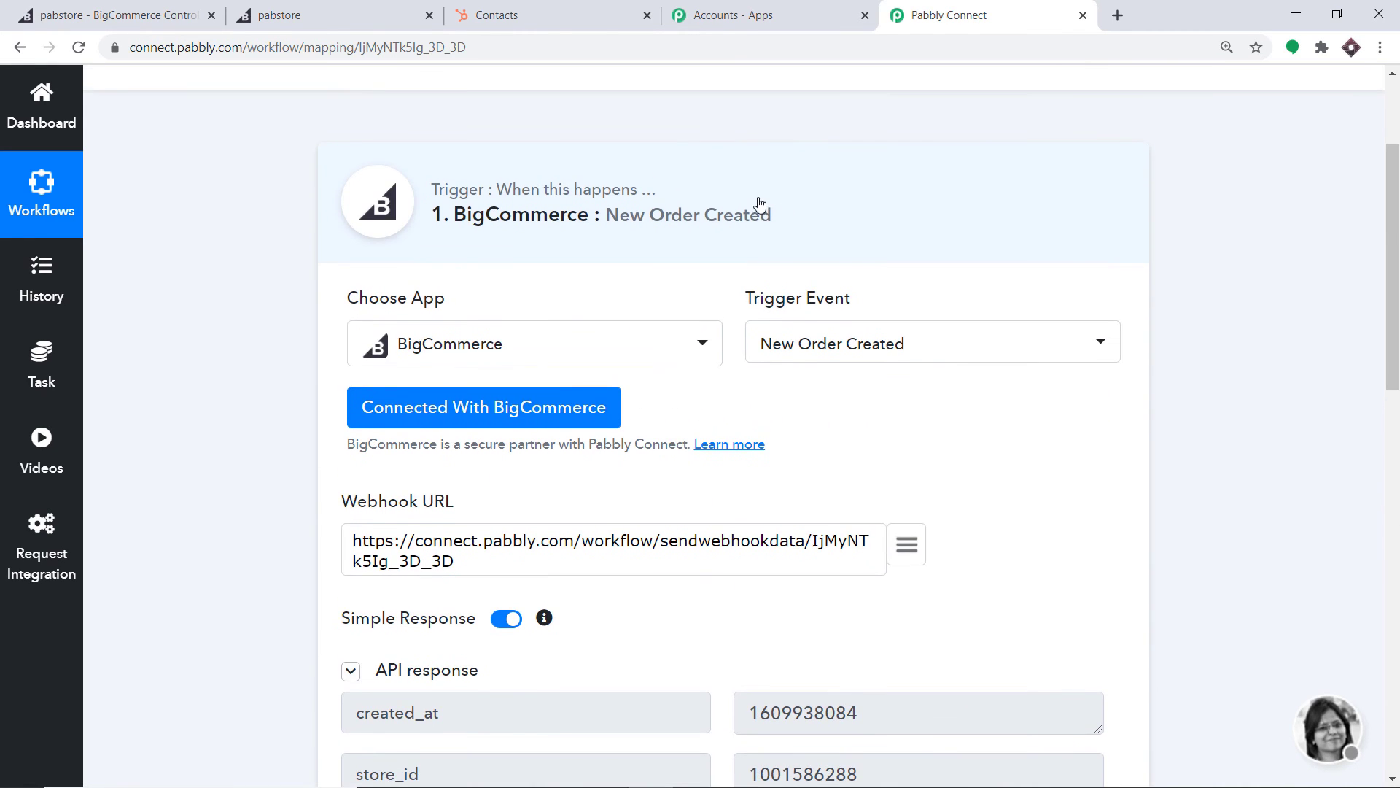
click(766, 207)
drag(1398, 269, 1399, 278)
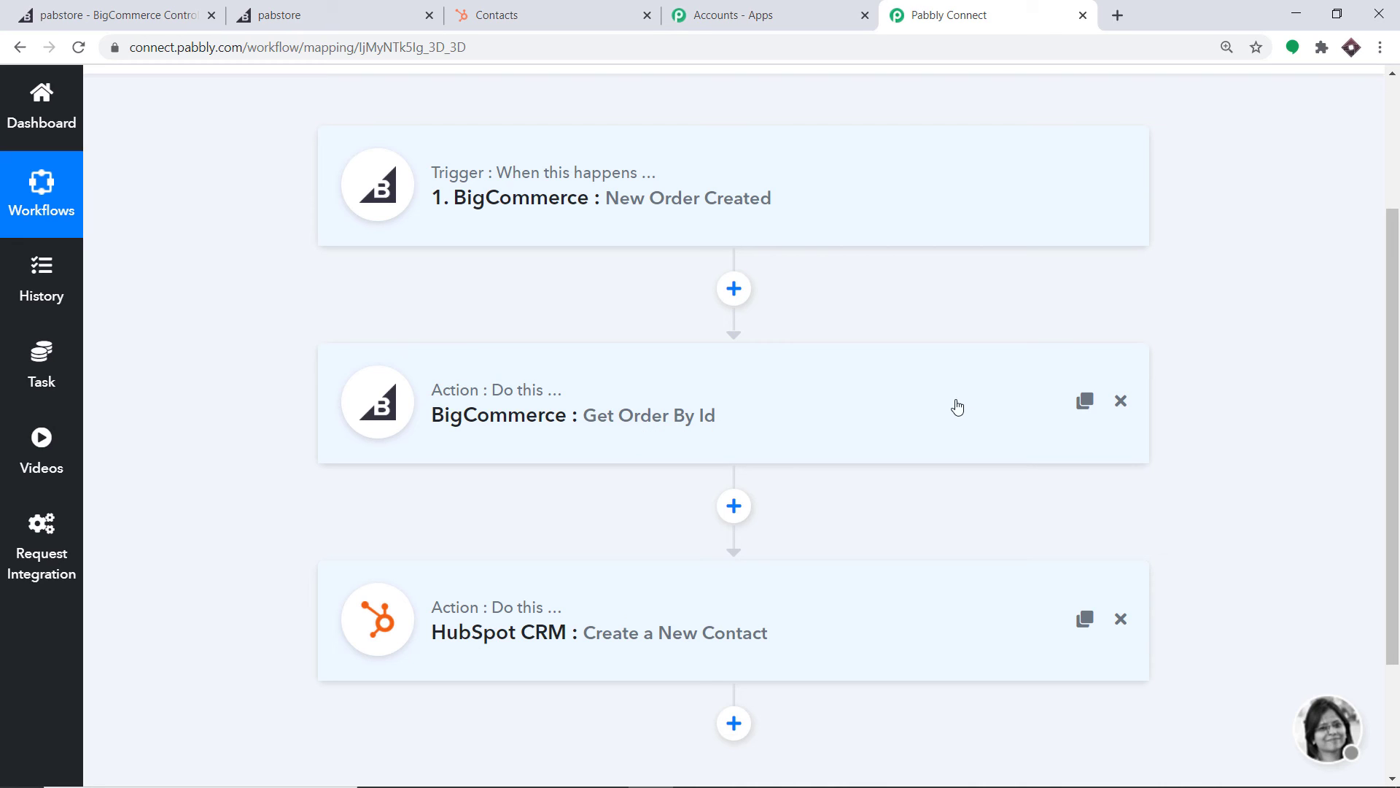
scroll(943, 412, down, 3)
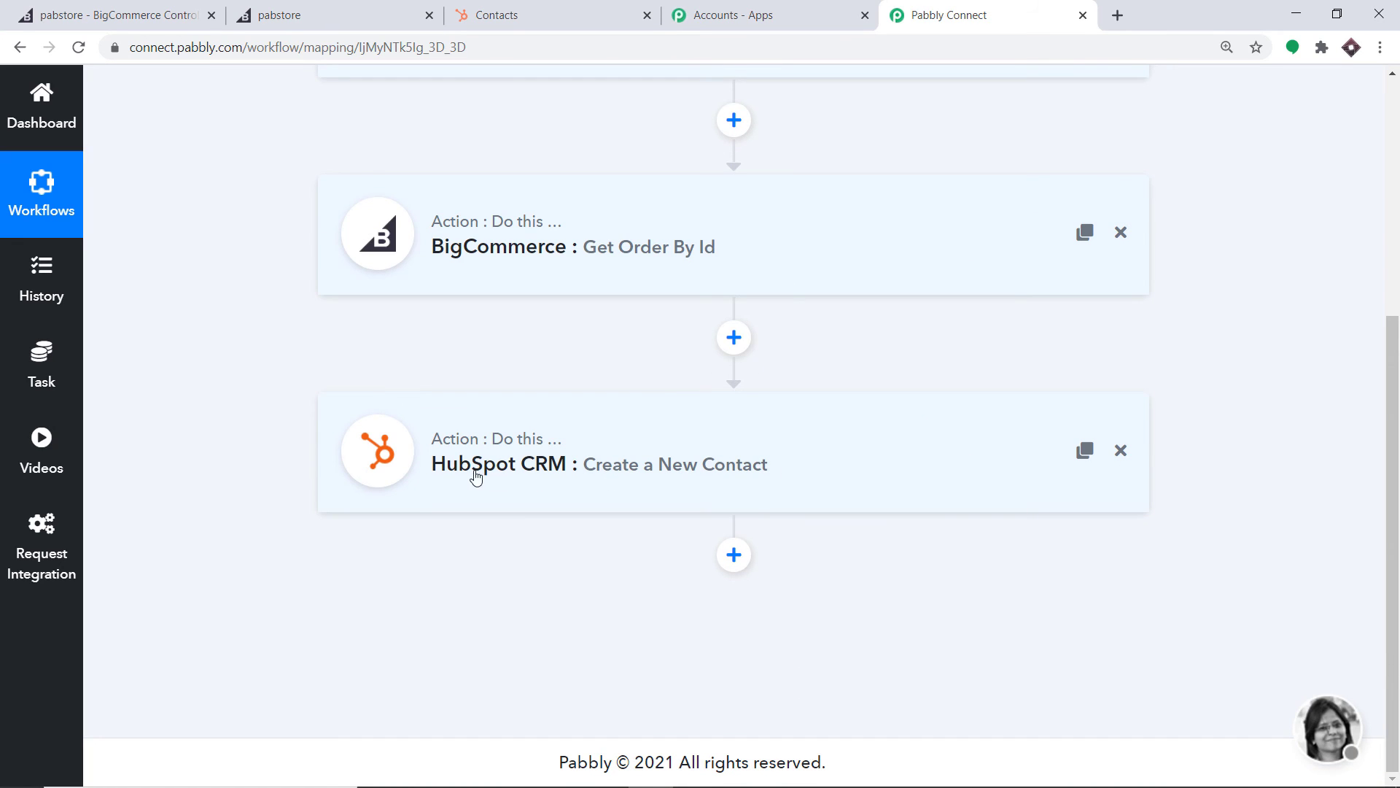
scroll(956, 475, up, 3)
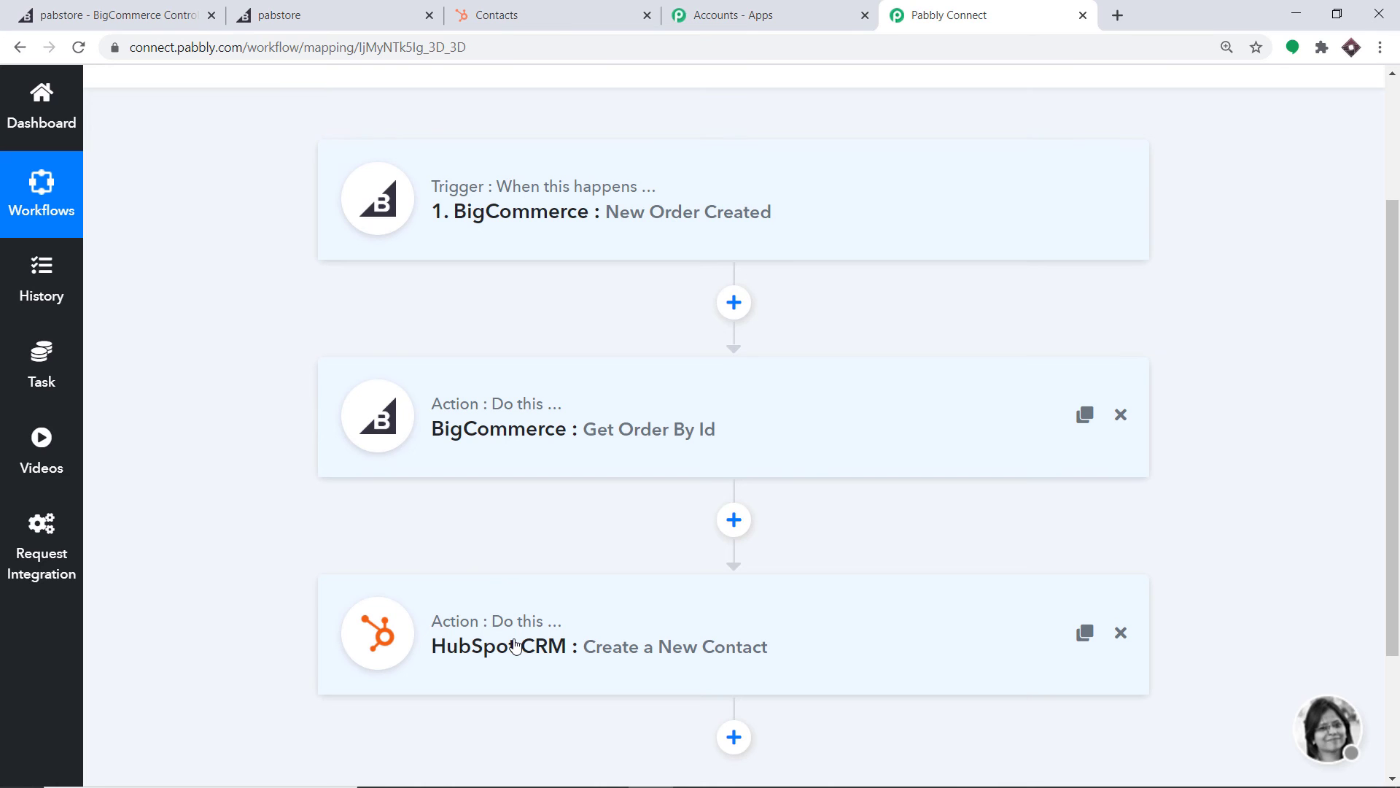
click(116, 14)
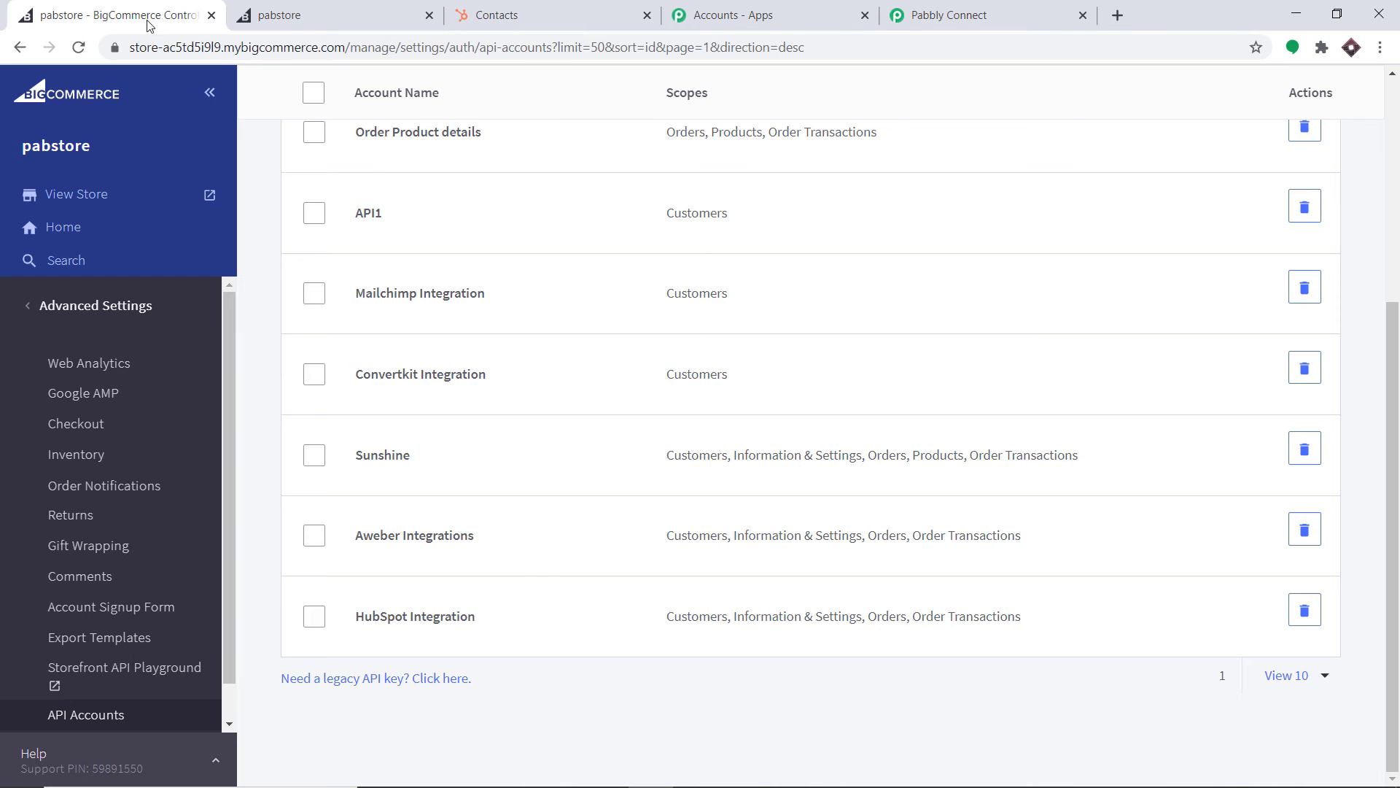
Open the storefront, sign out, and autofill the registration form with saved details
click(101, 198)
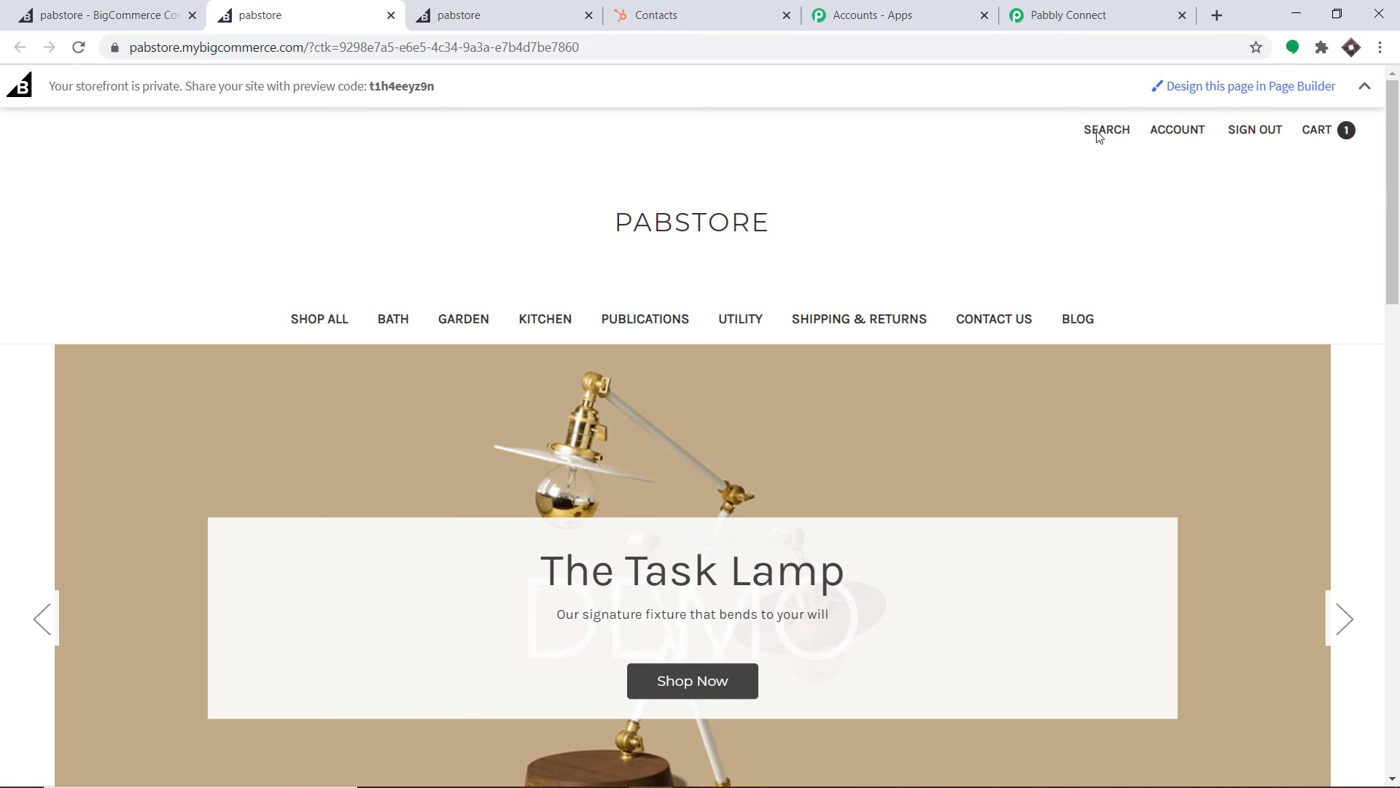
click(1249, 129)
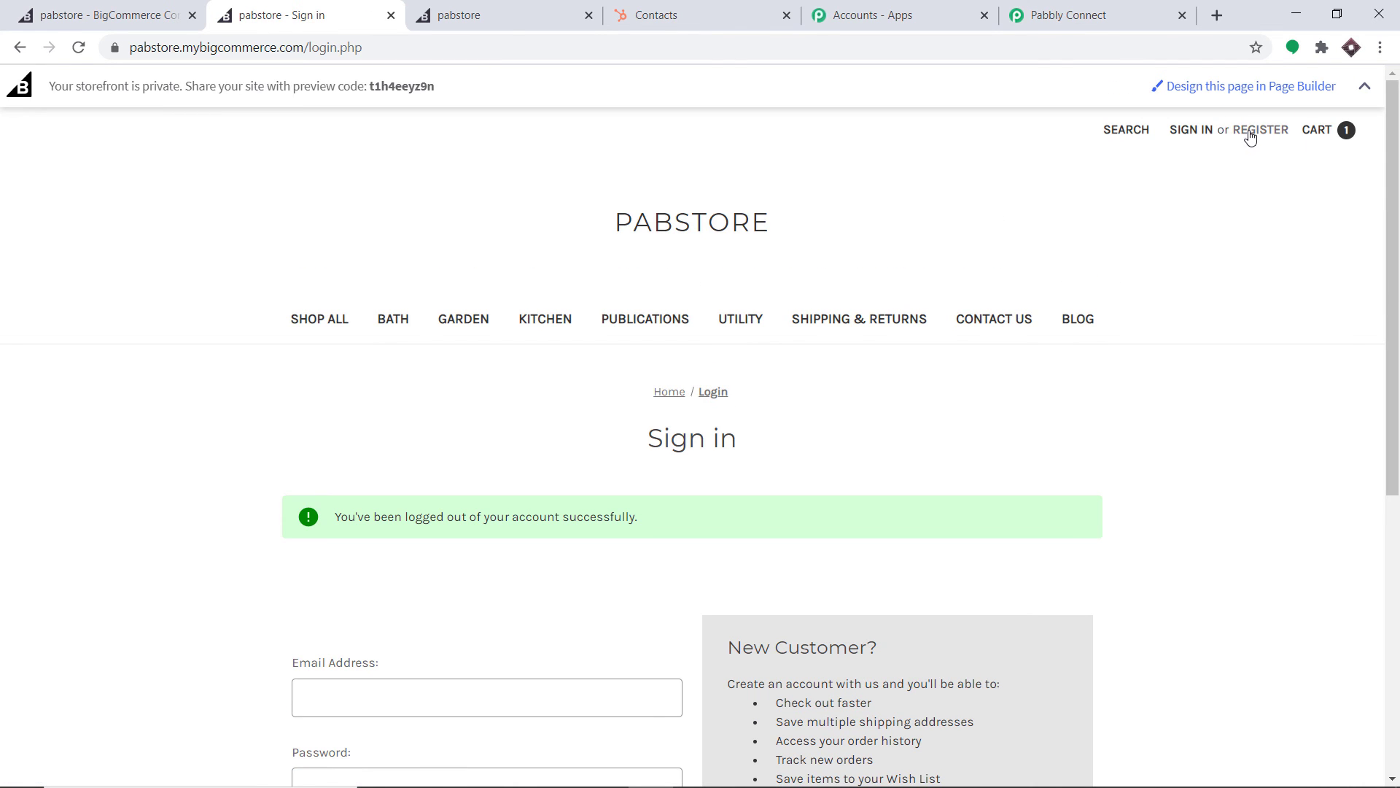
click(1249, 135)
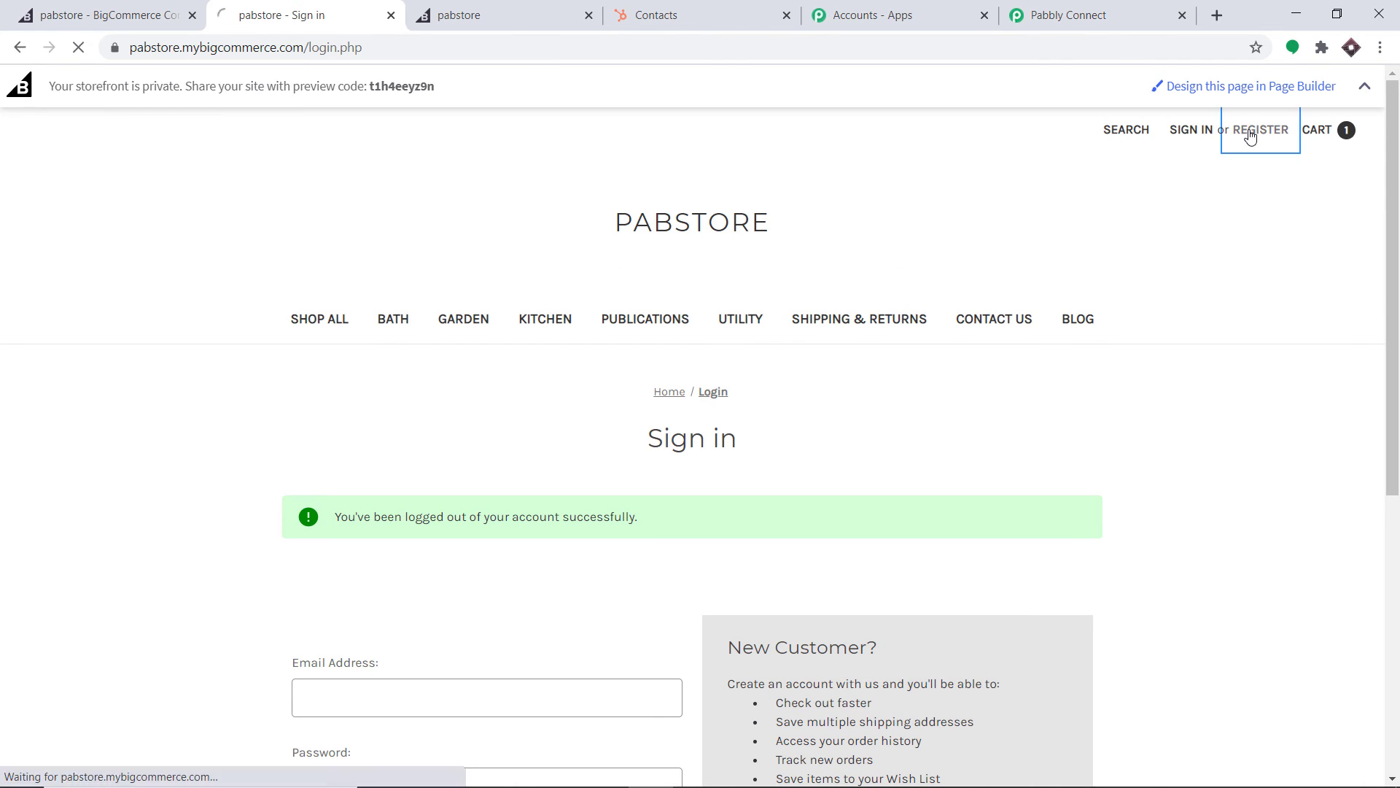
click(447, 532)
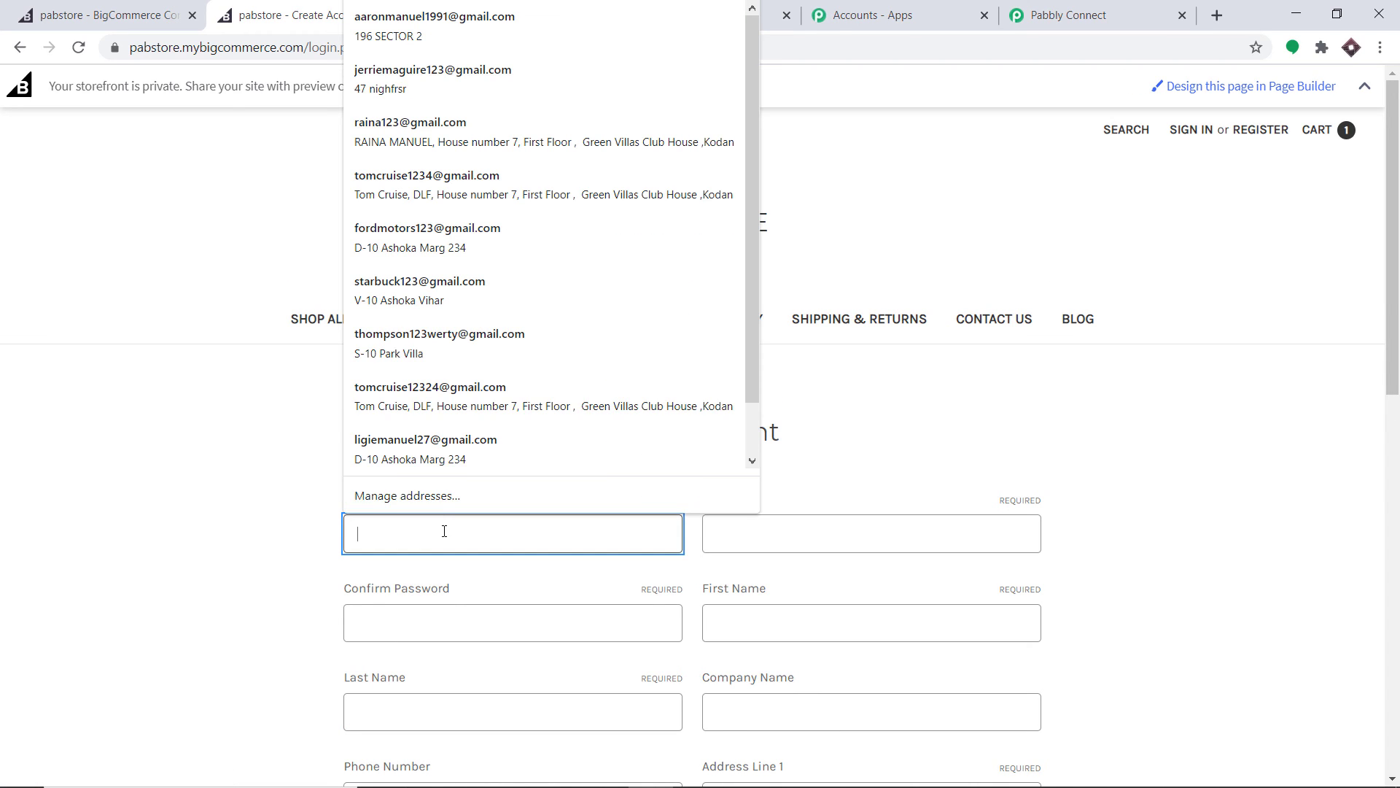
click(469, 335)
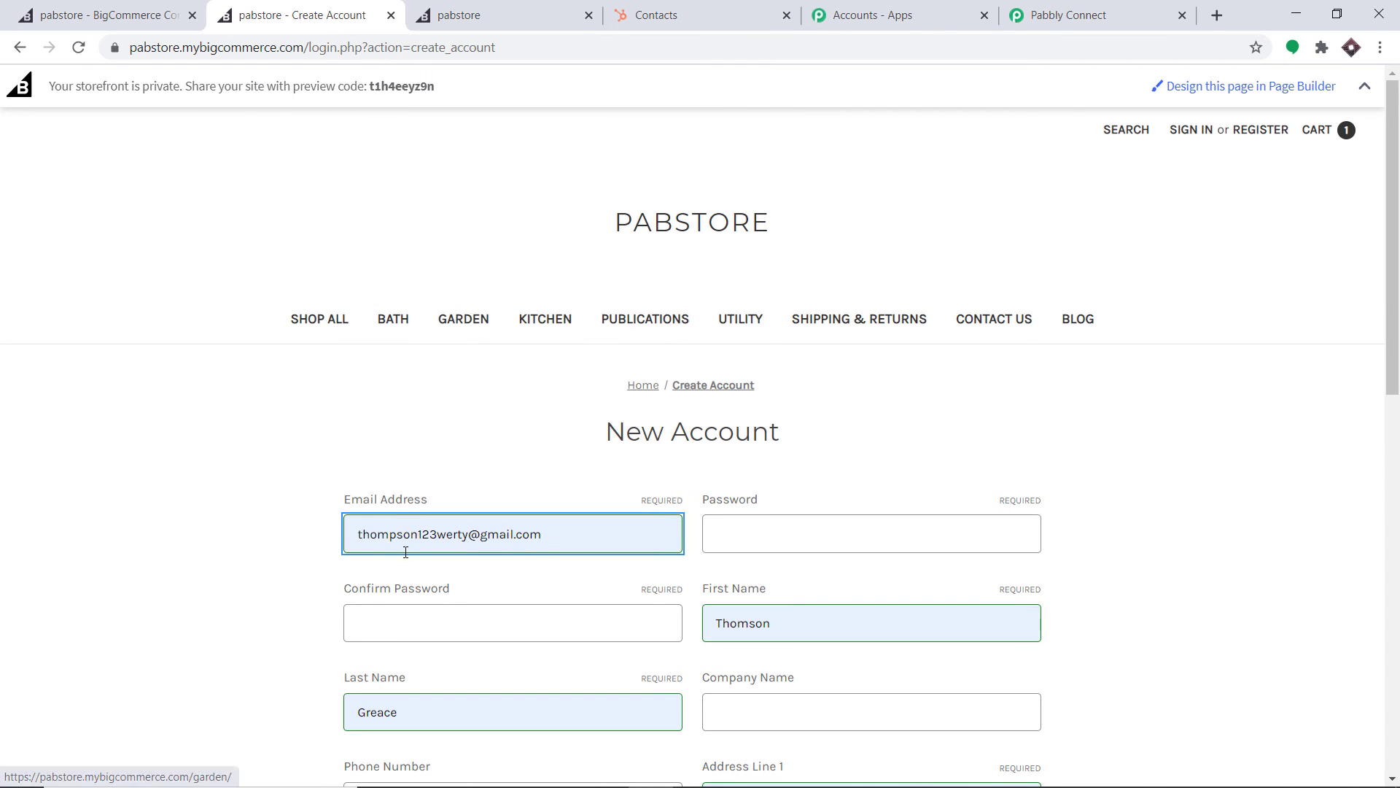
Make the email address unique and enter and confirm the account password
click(419, 532)
click(419, 532)
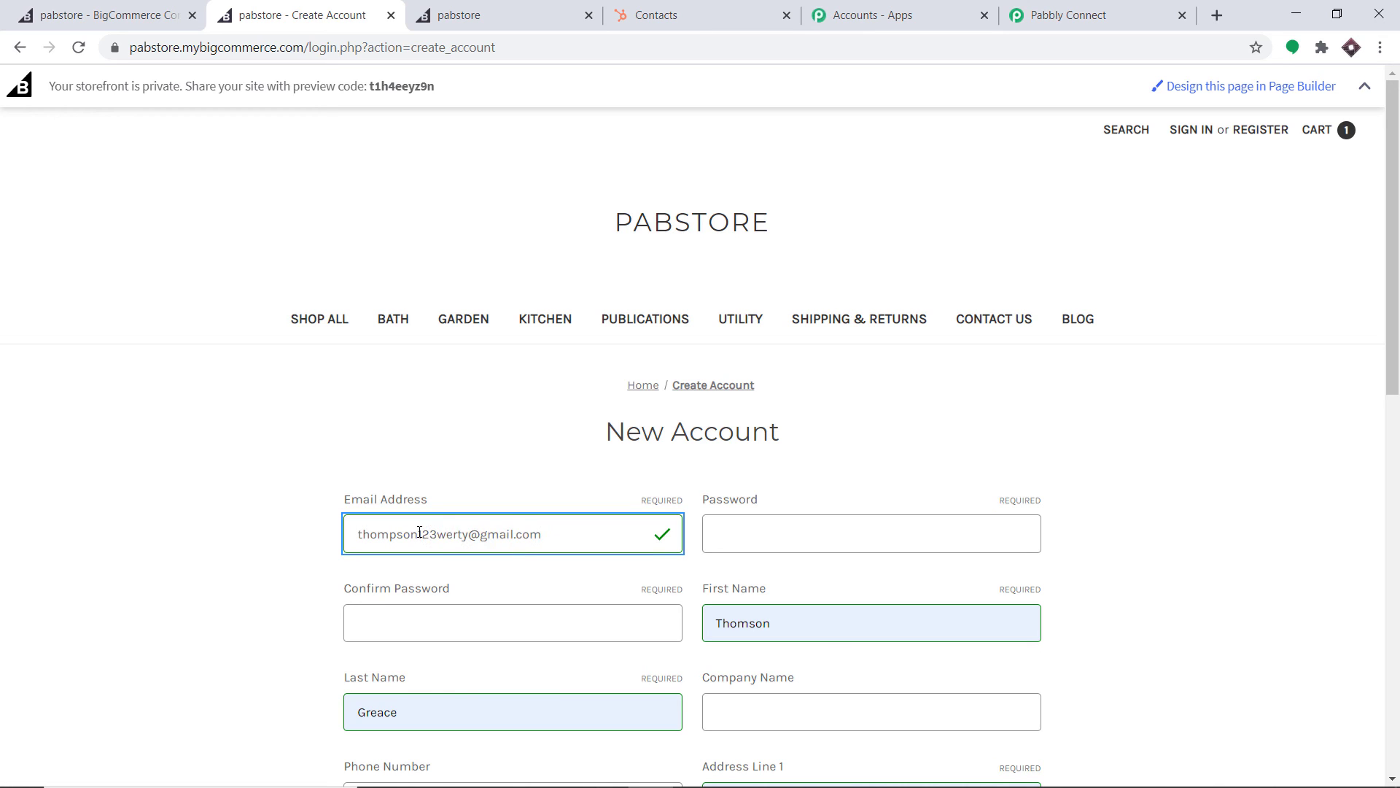
click(452, 534)
key(BackSpace)
click(758, 542)
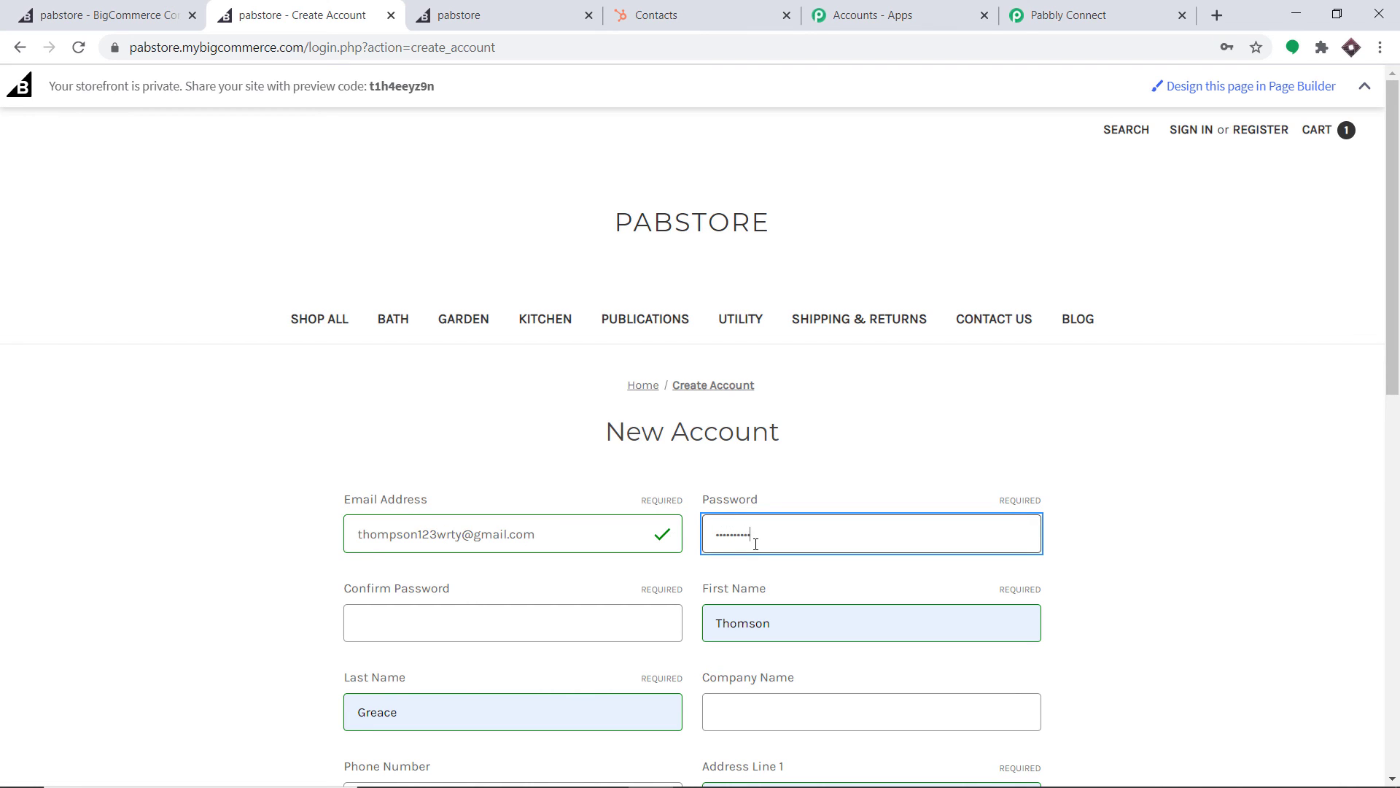
click(605, 621)
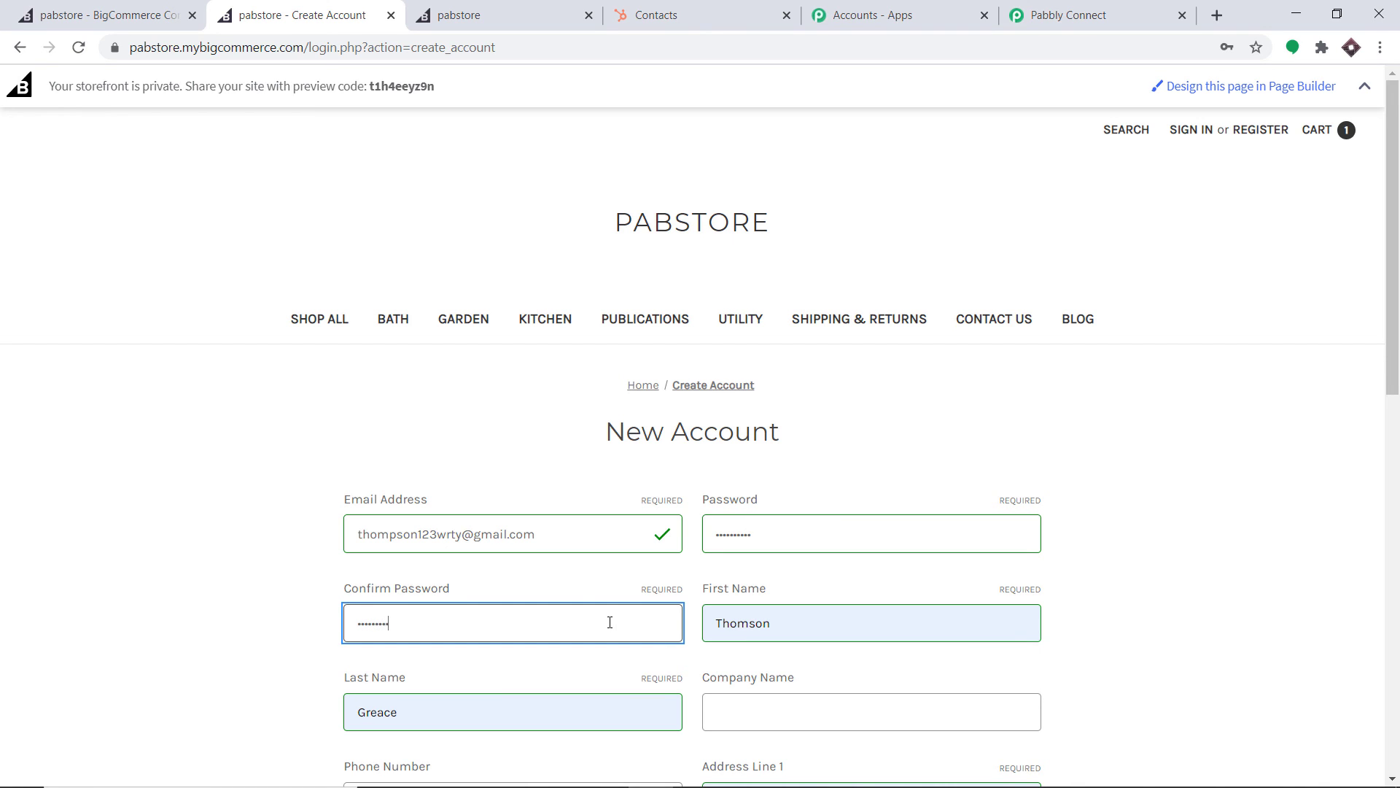
scroll(702, 425, down, 3)
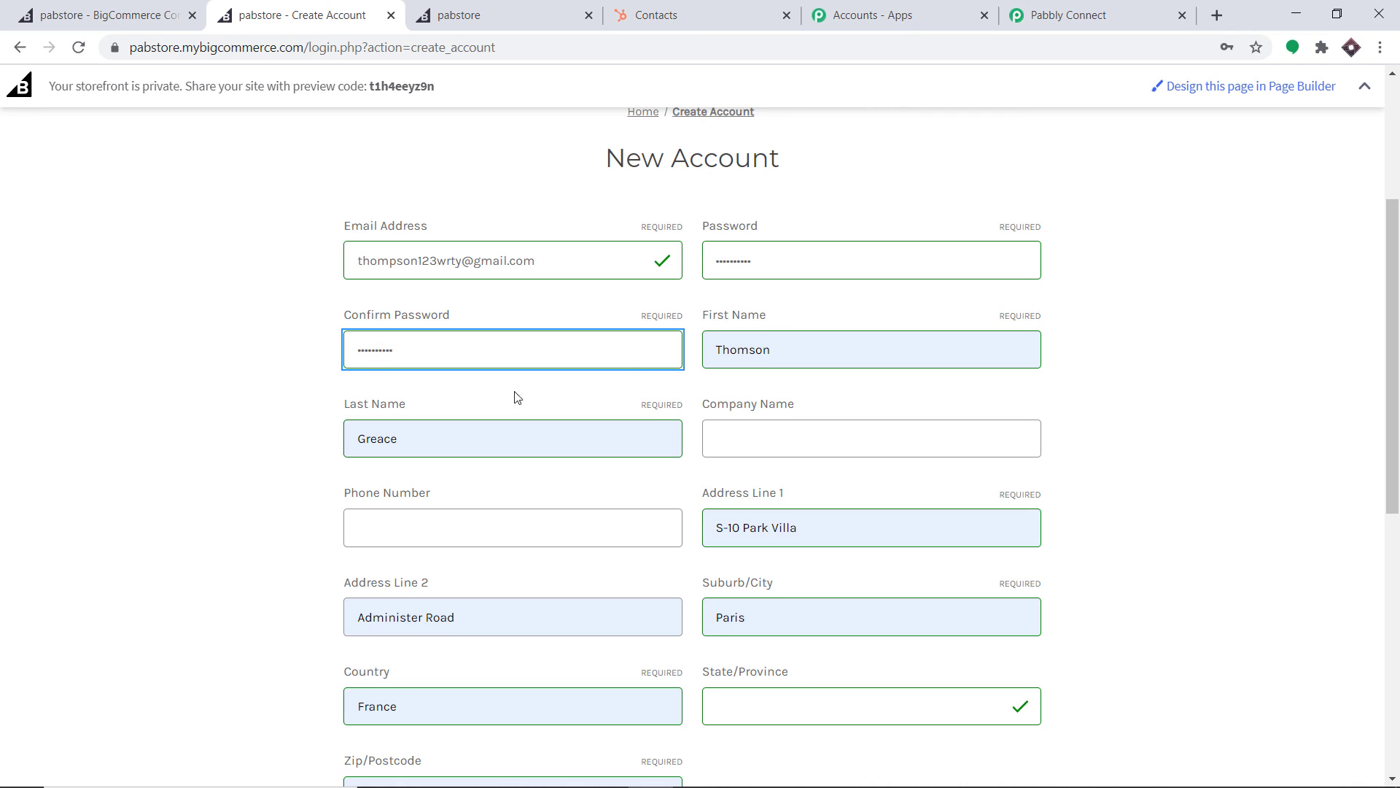
Fill in company Apple, the phone number and state, pass reCAPTCHA, and create the account
click(741, 444)
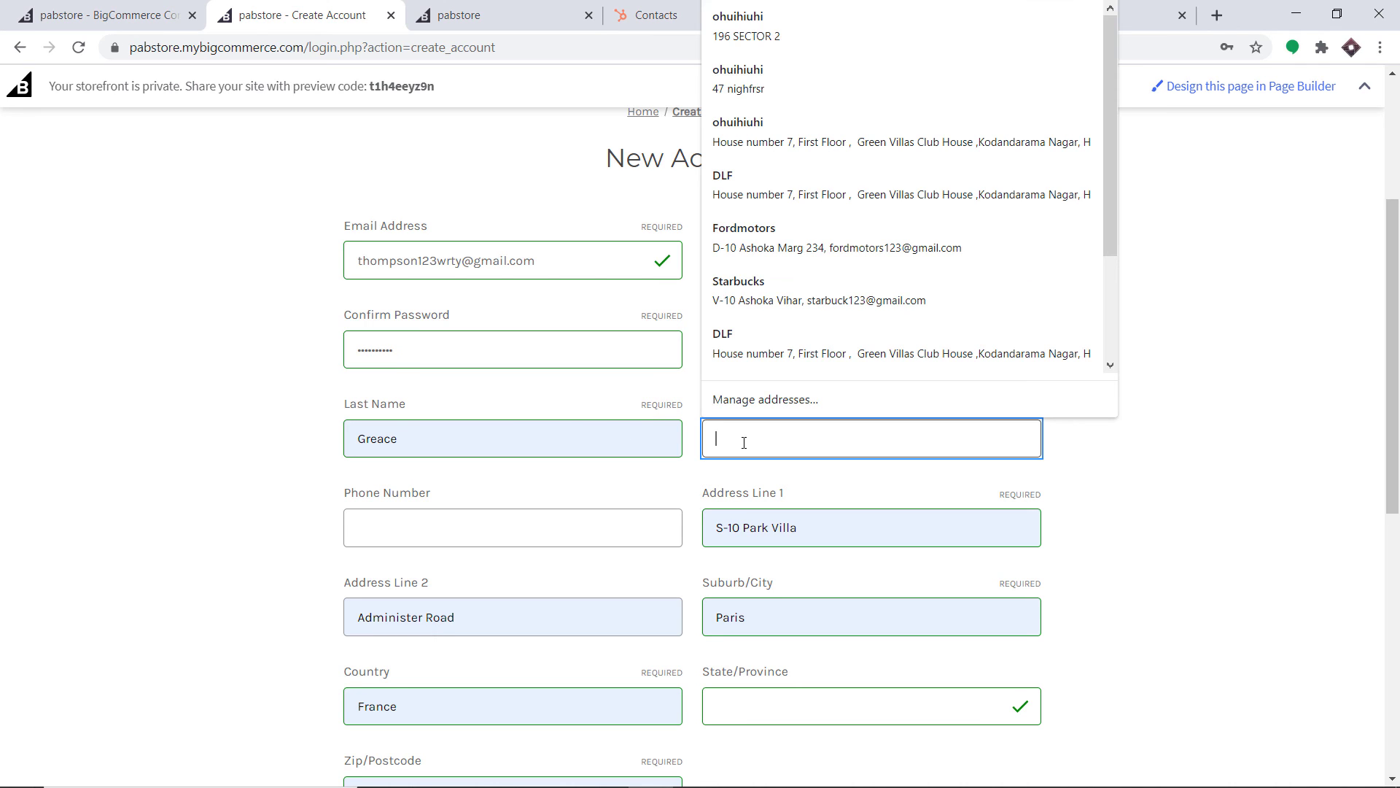
text(Apple)
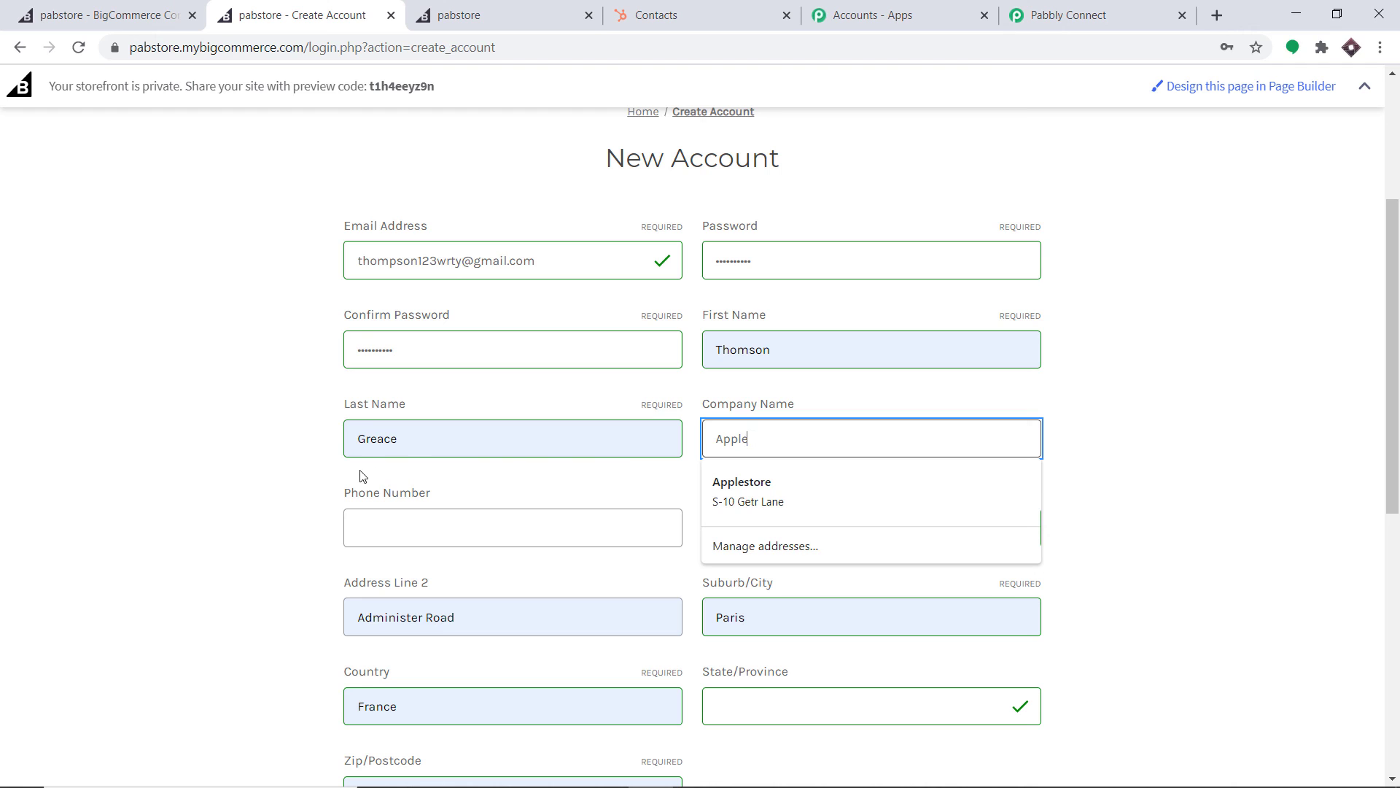
click(392, 517)
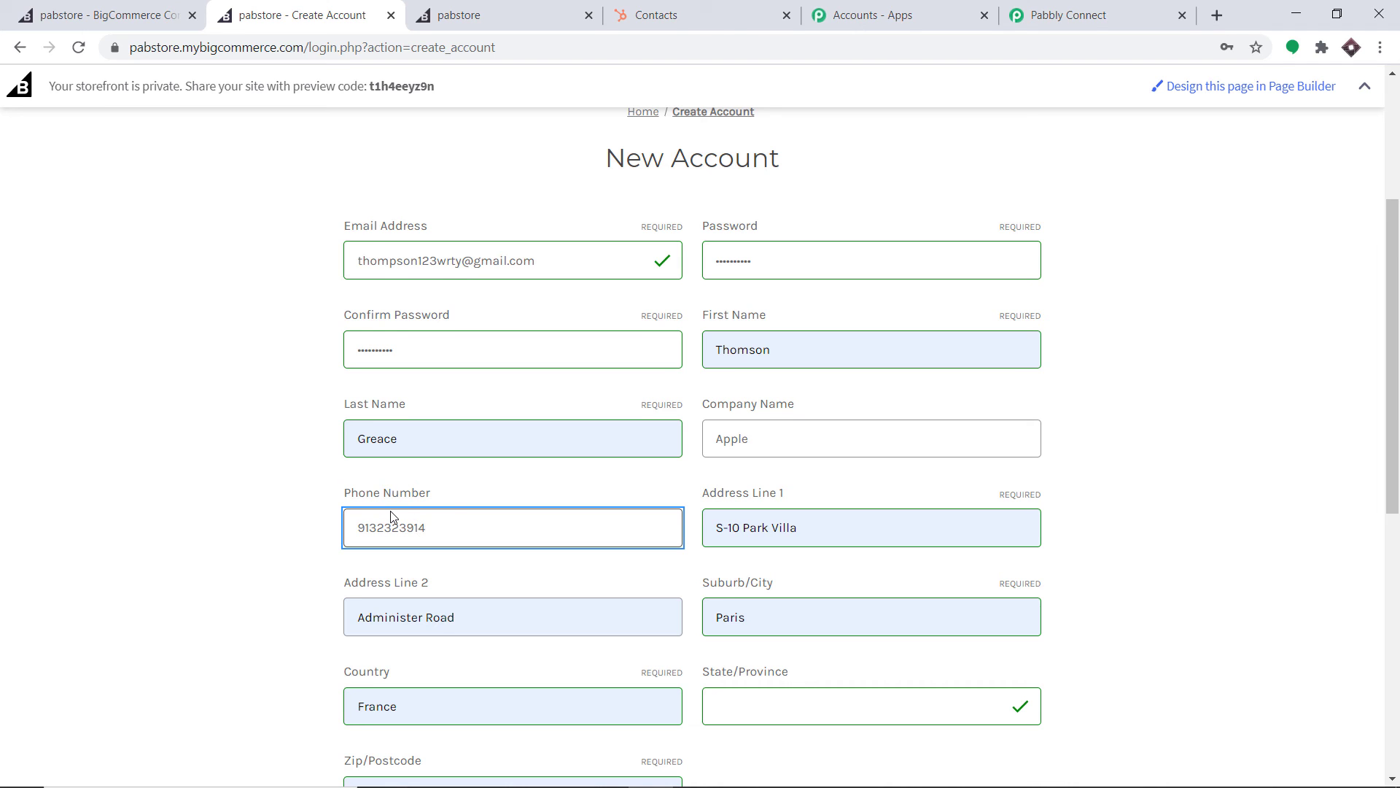
scroll(819, 485, down, 3)
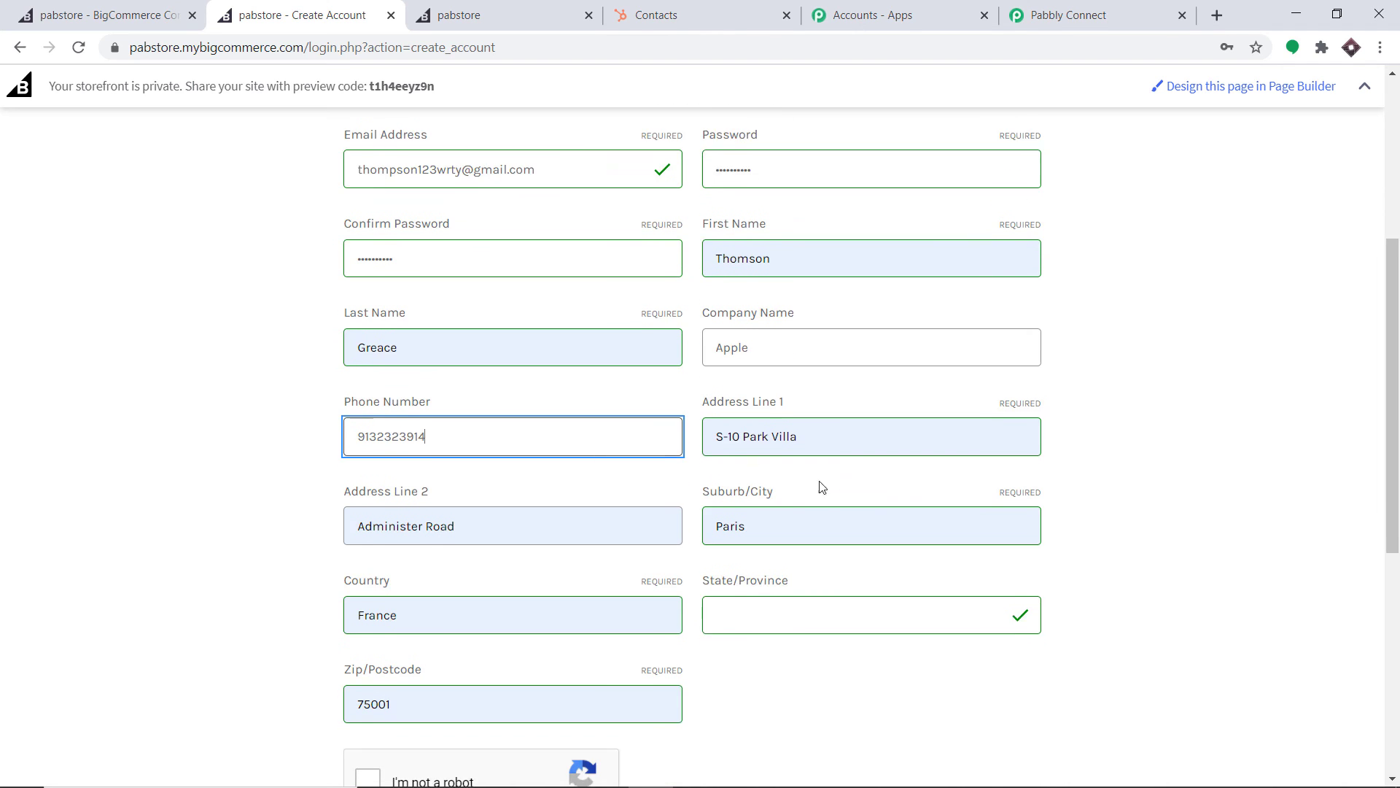
click(818, 518)
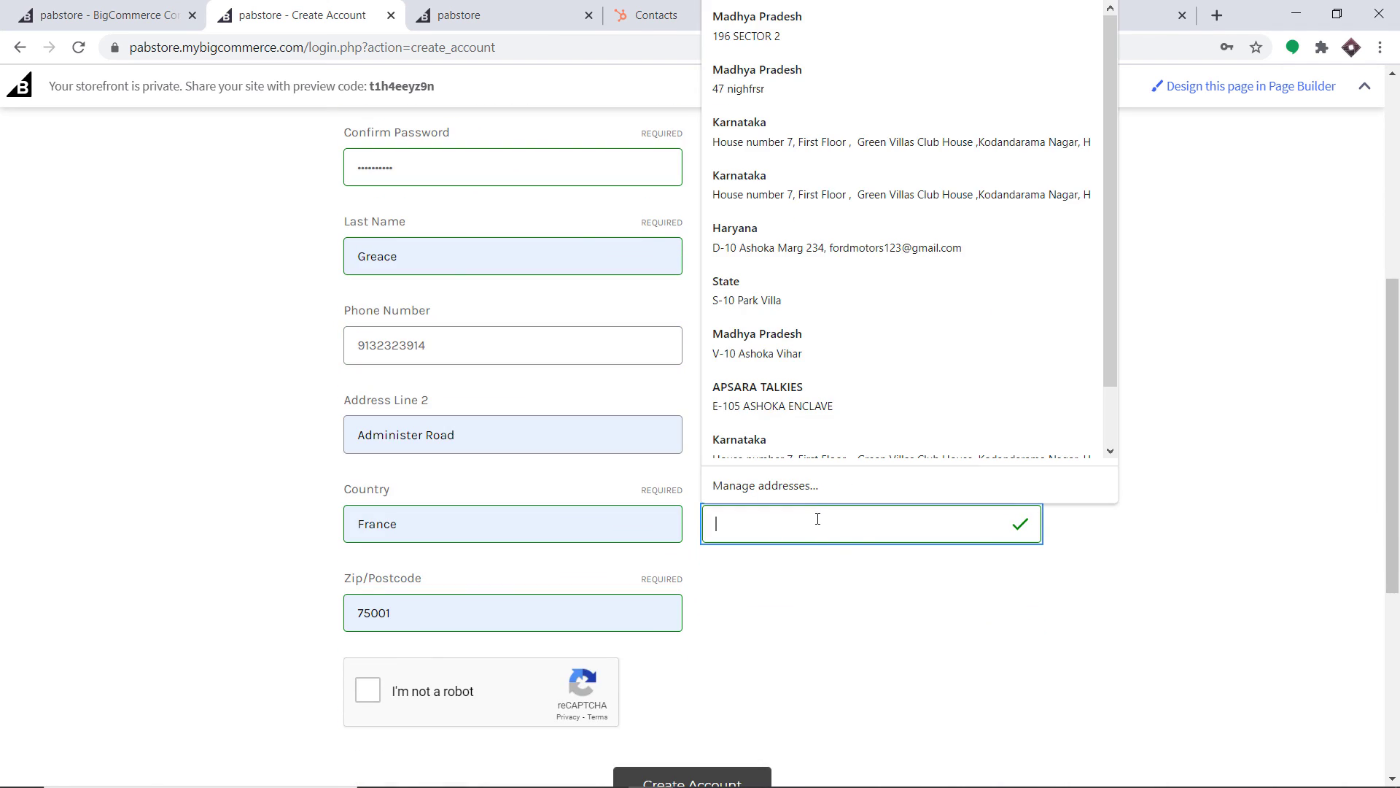
text(Harayana)
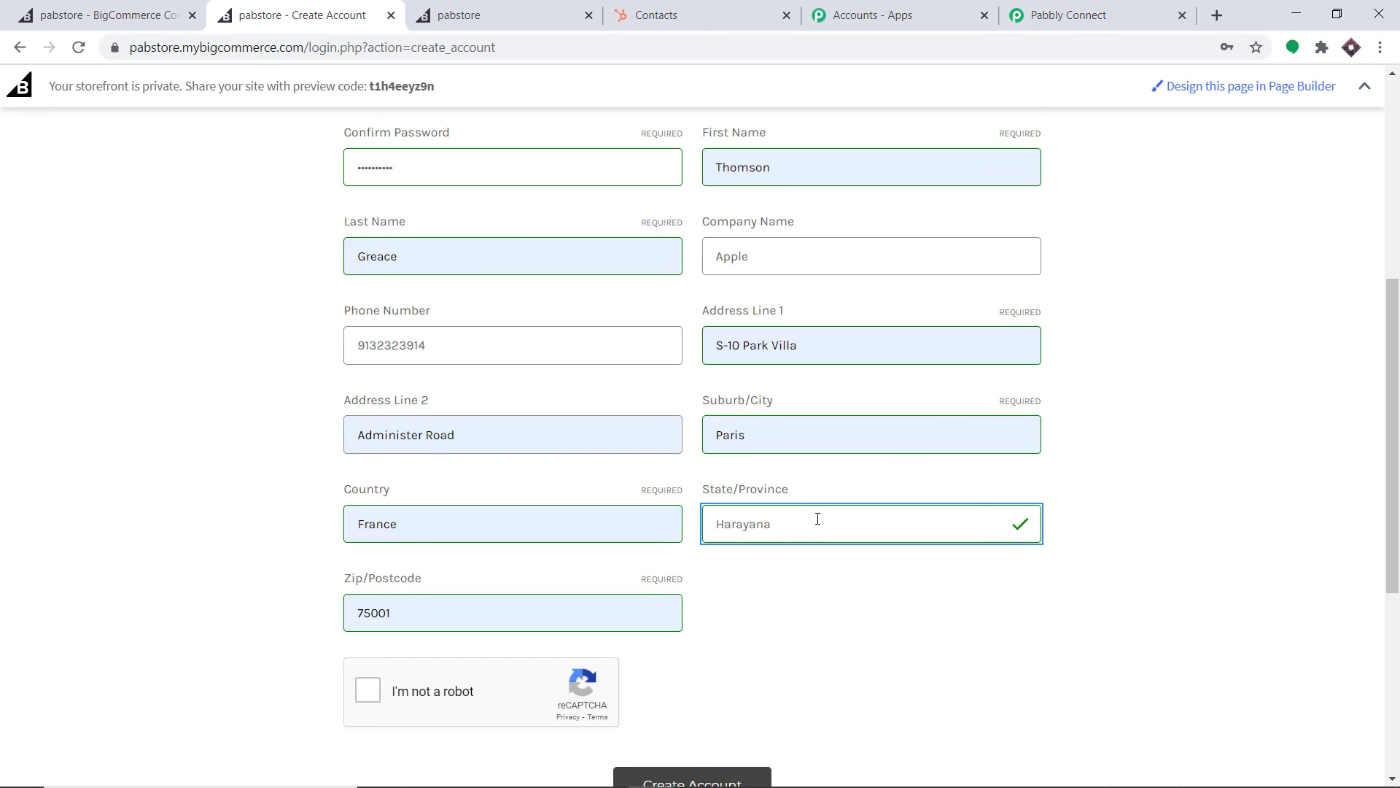
scroll(817, 519, down, 1)
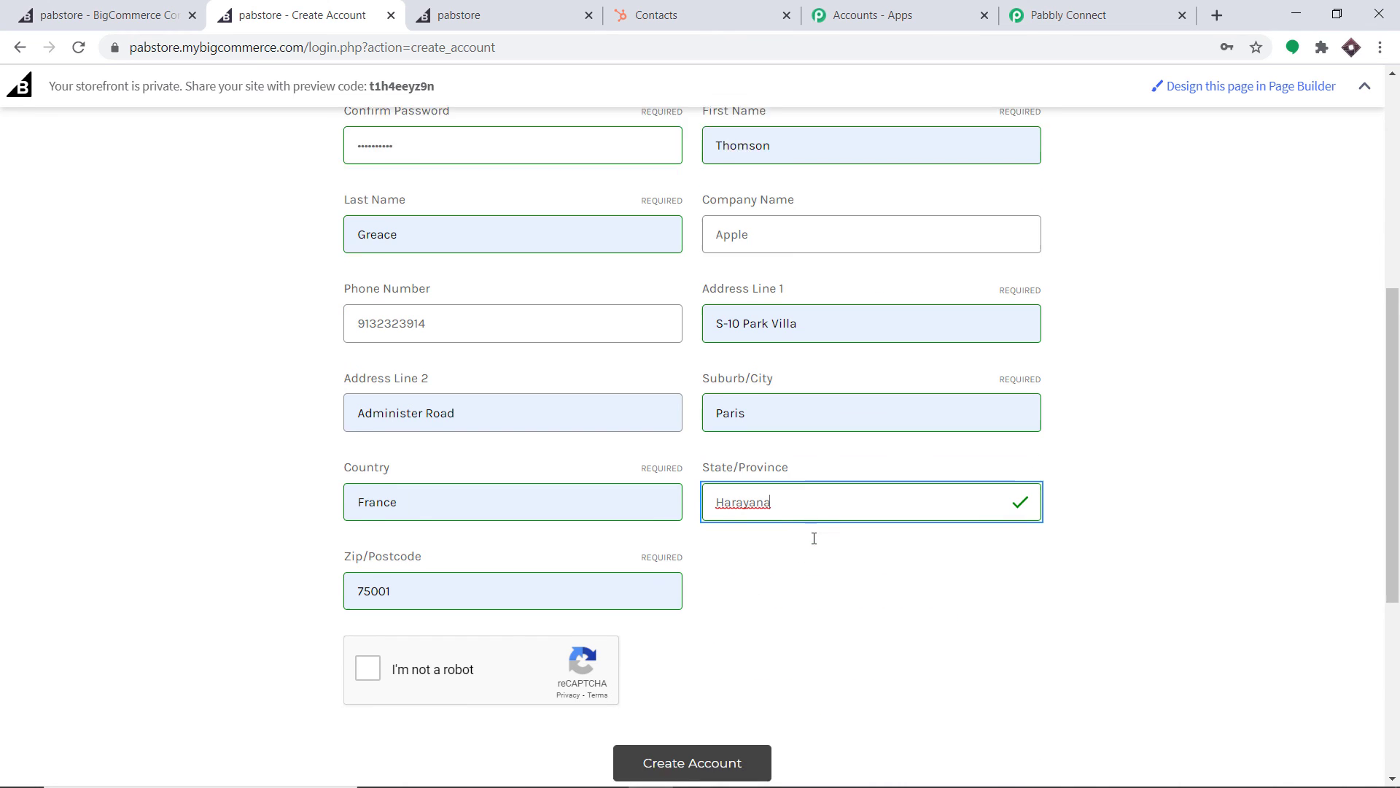
click(377, 608)
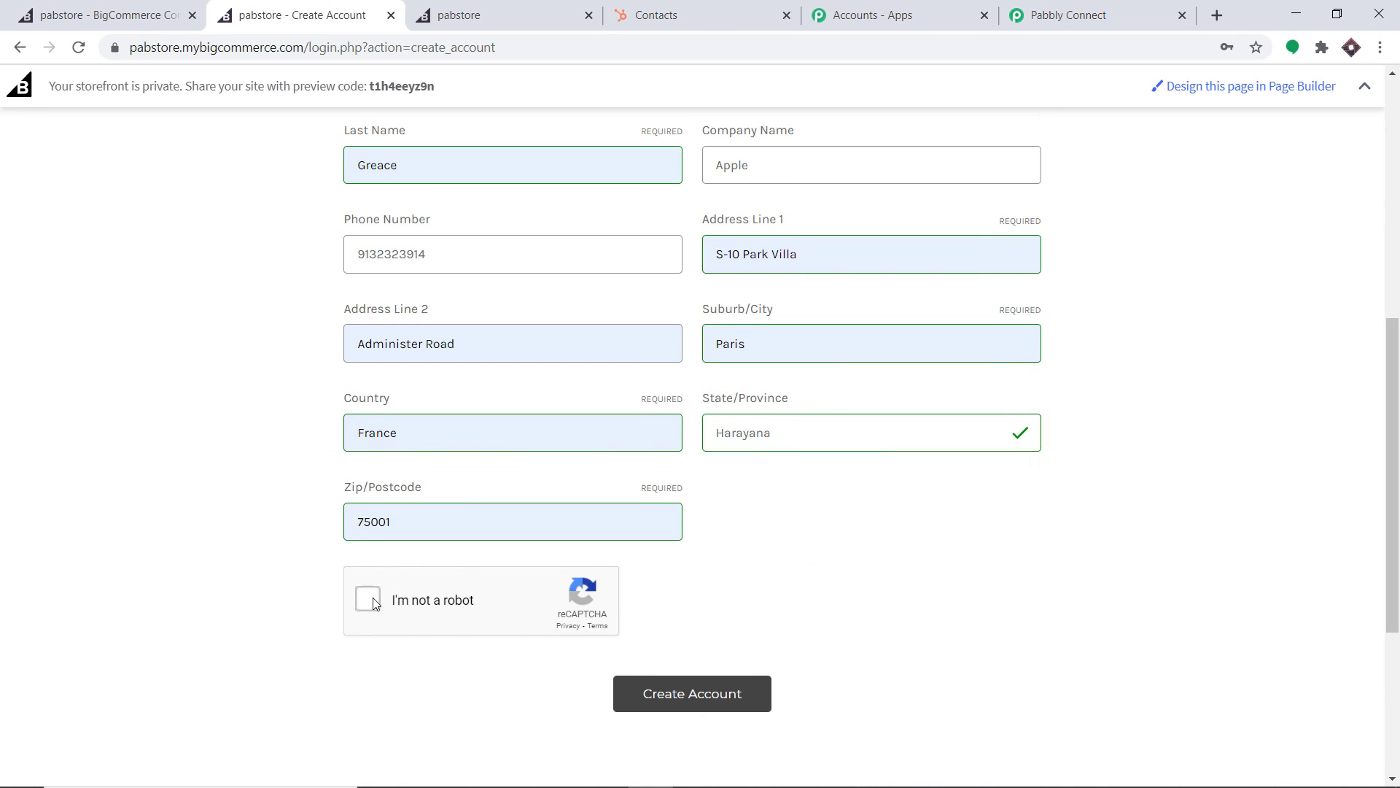
click(712, 705)
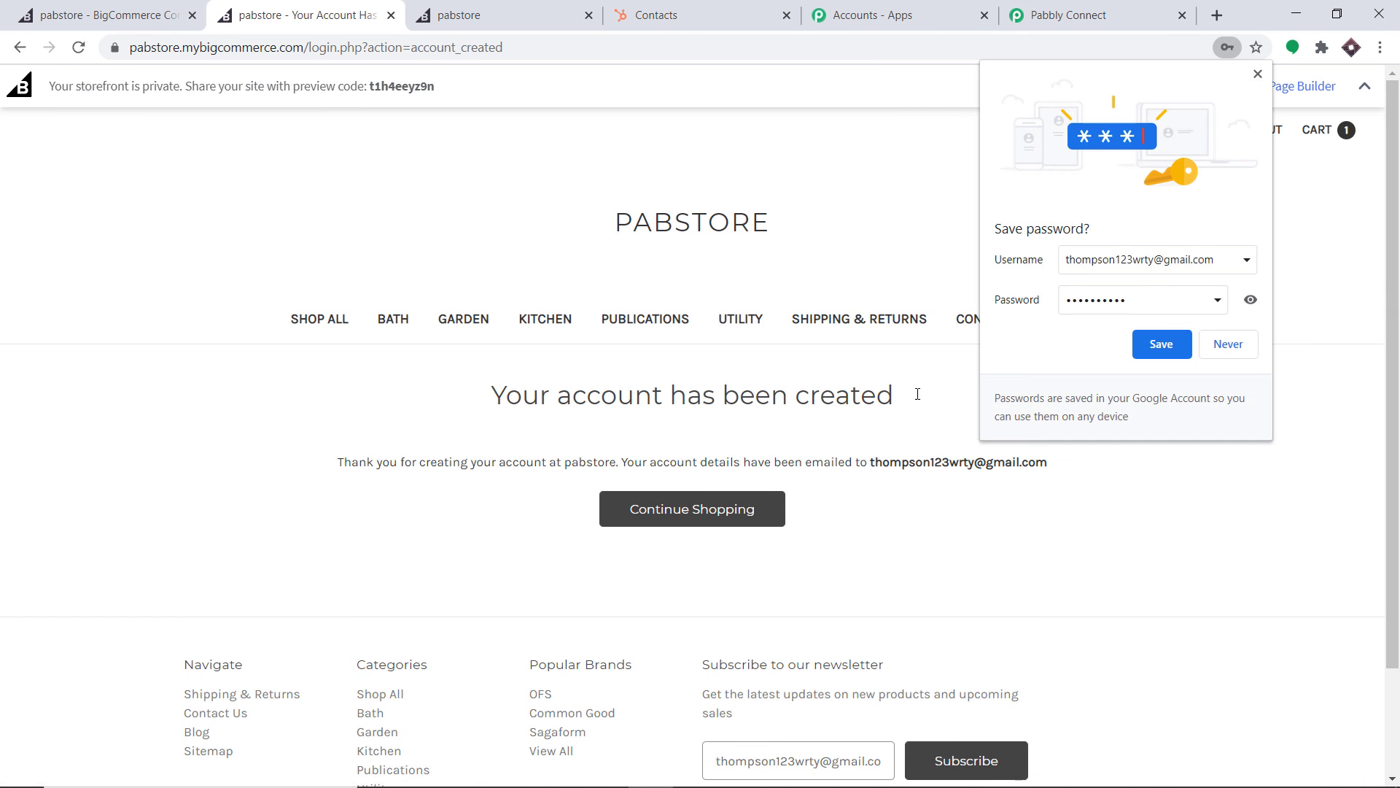
Add the ₹100.00 Nokia N70 from the Utility category to the cart and proceed to checkout
click(1257, 76)
click(744, 315)
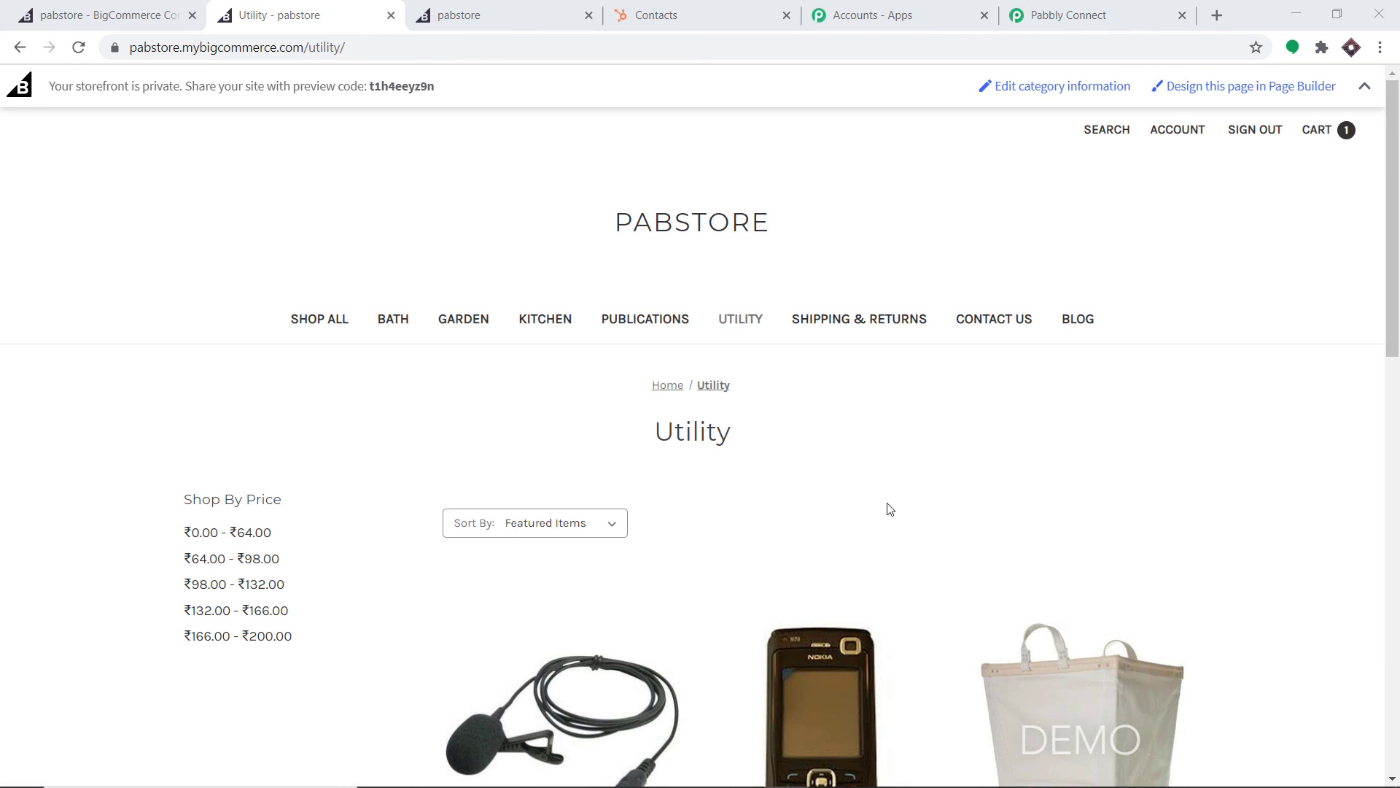
scroll(824, 569, down, 1)
click(832, 552)
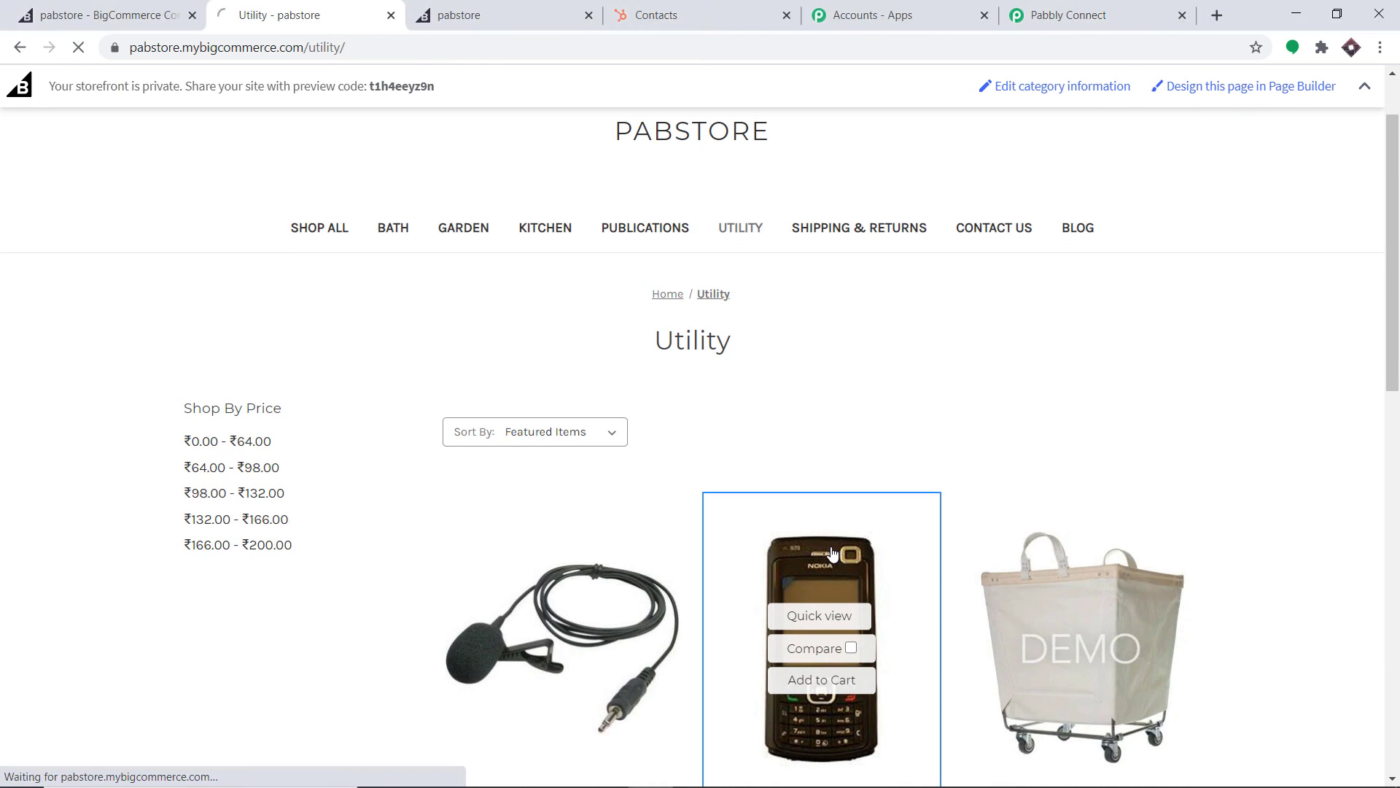
scroll(777, 626, down, 3)
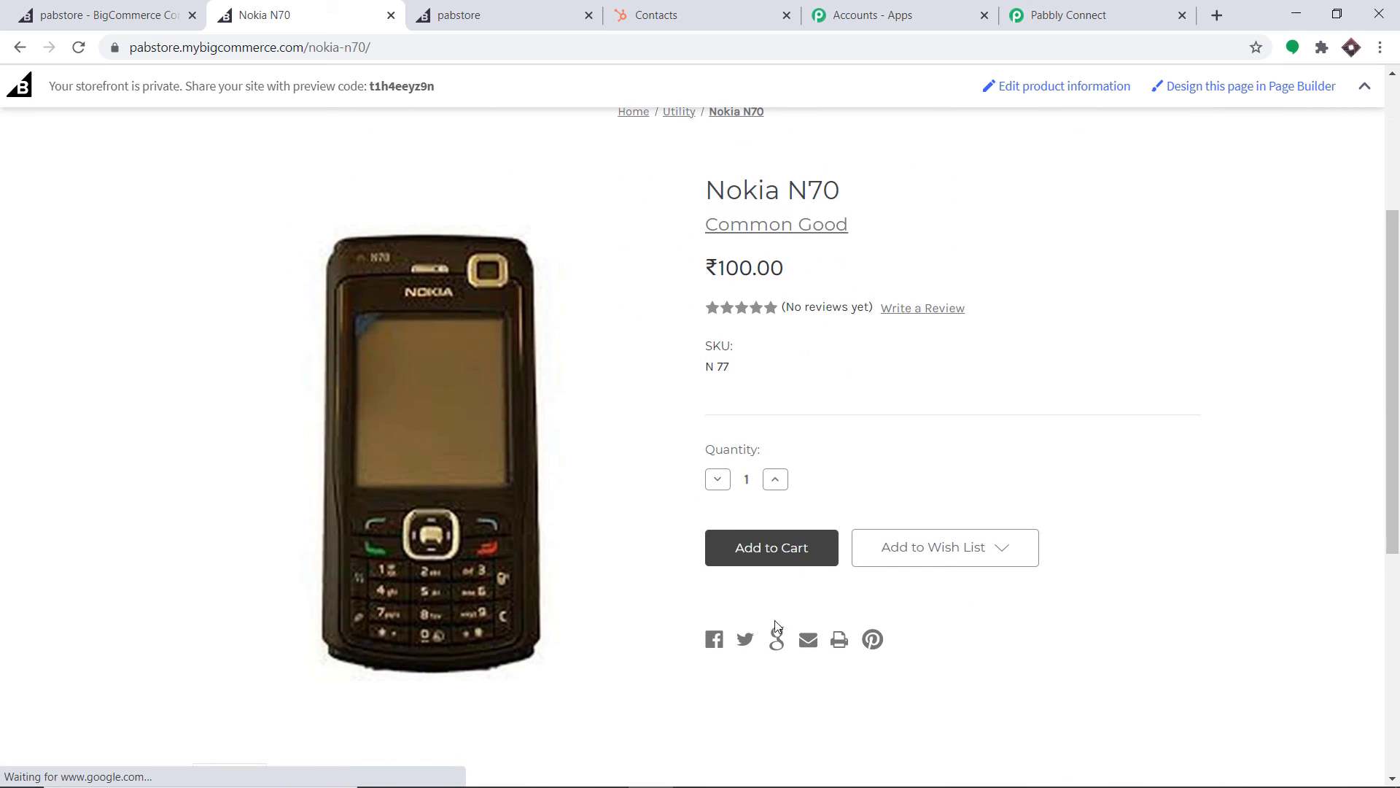
click(755, 554)
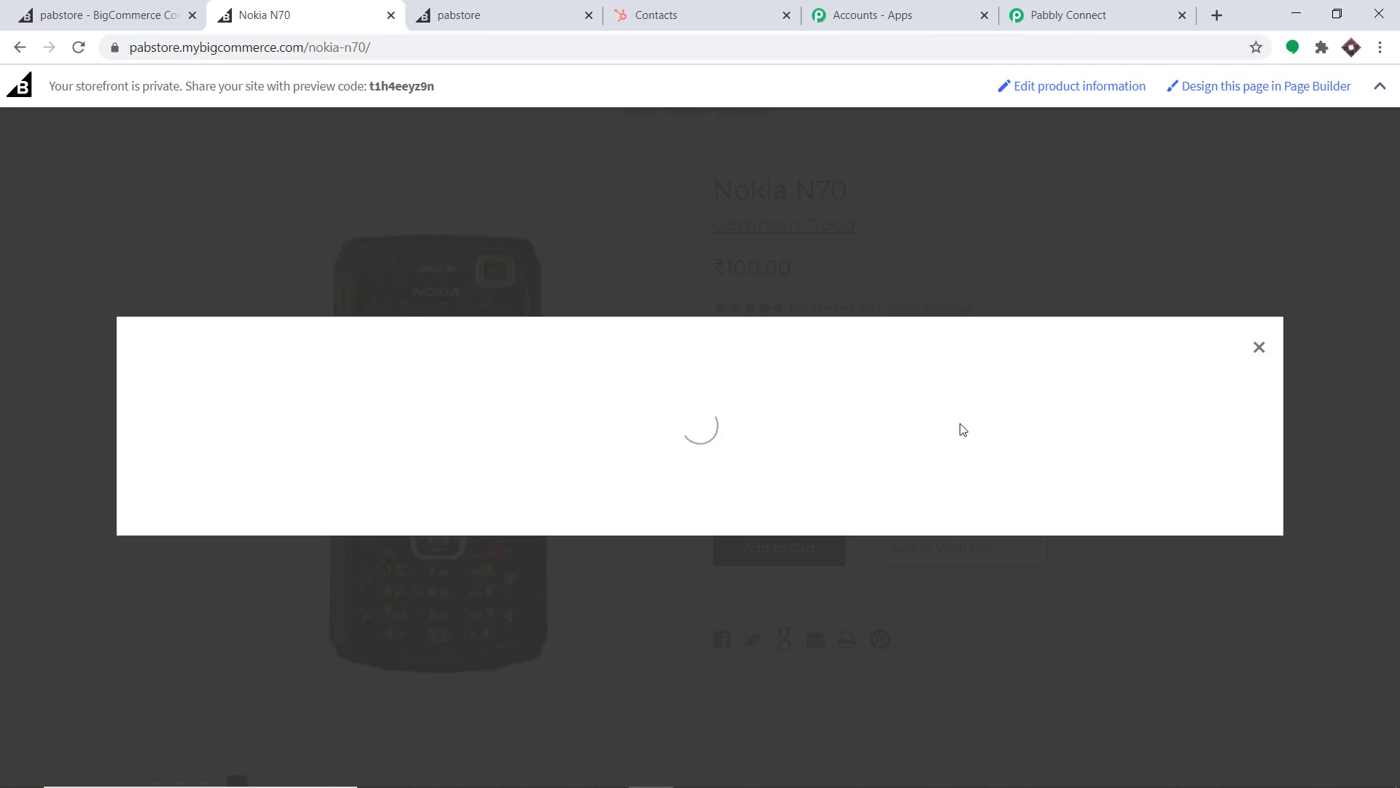
click(1086, 237)
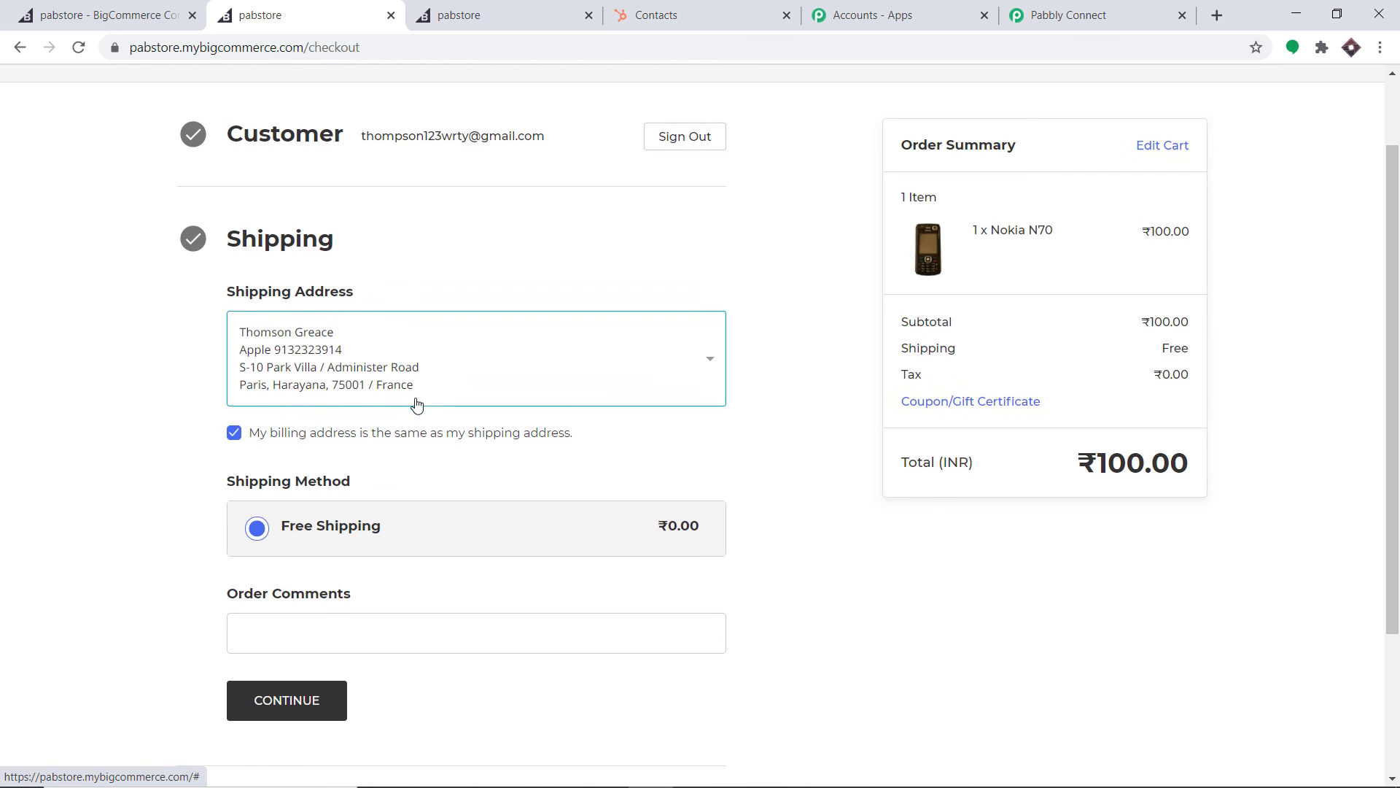
Pay with the saved test card and CVV to place order 114, then reload HubSpot Contacts
scroll(416, 403, down, 3)
click(304, 521)
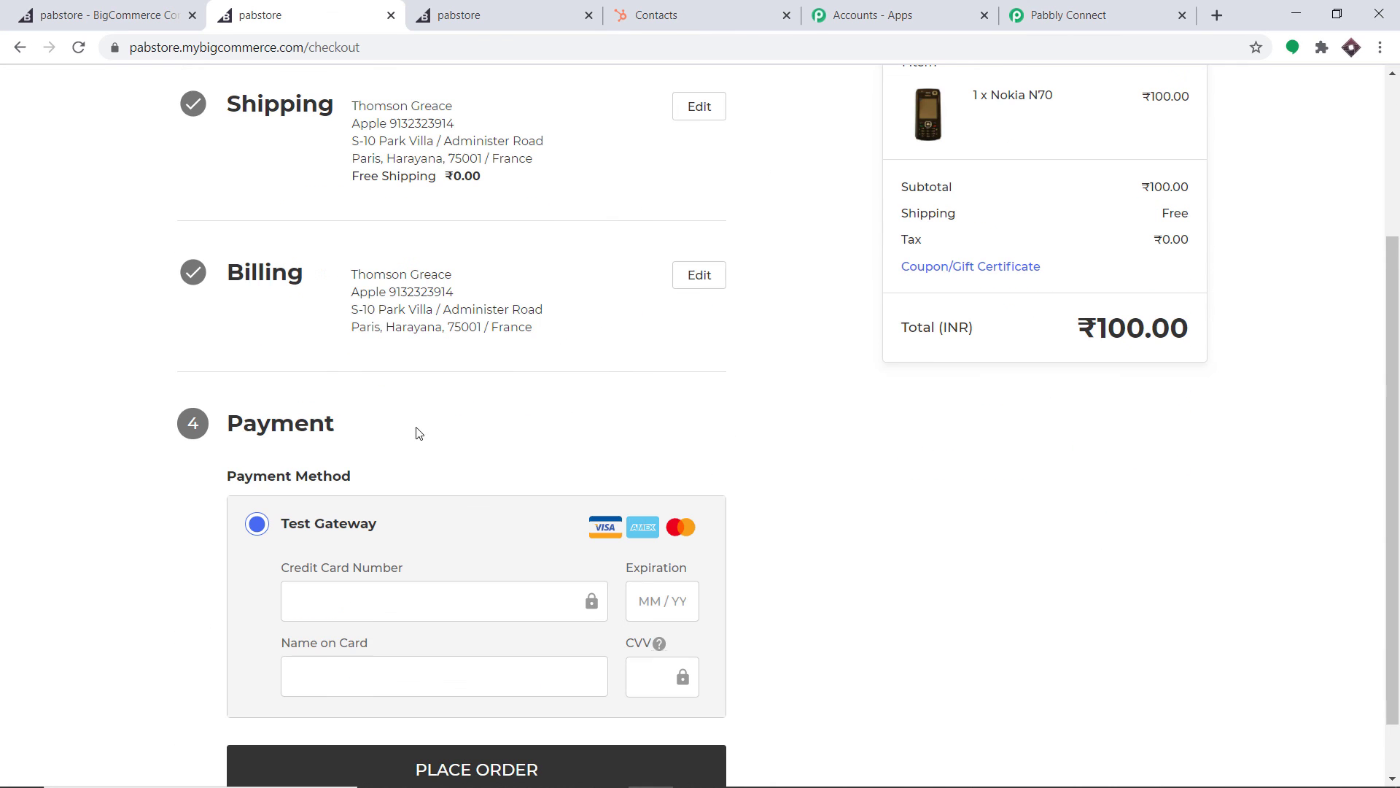
click(322, 609)
click(343, 641)
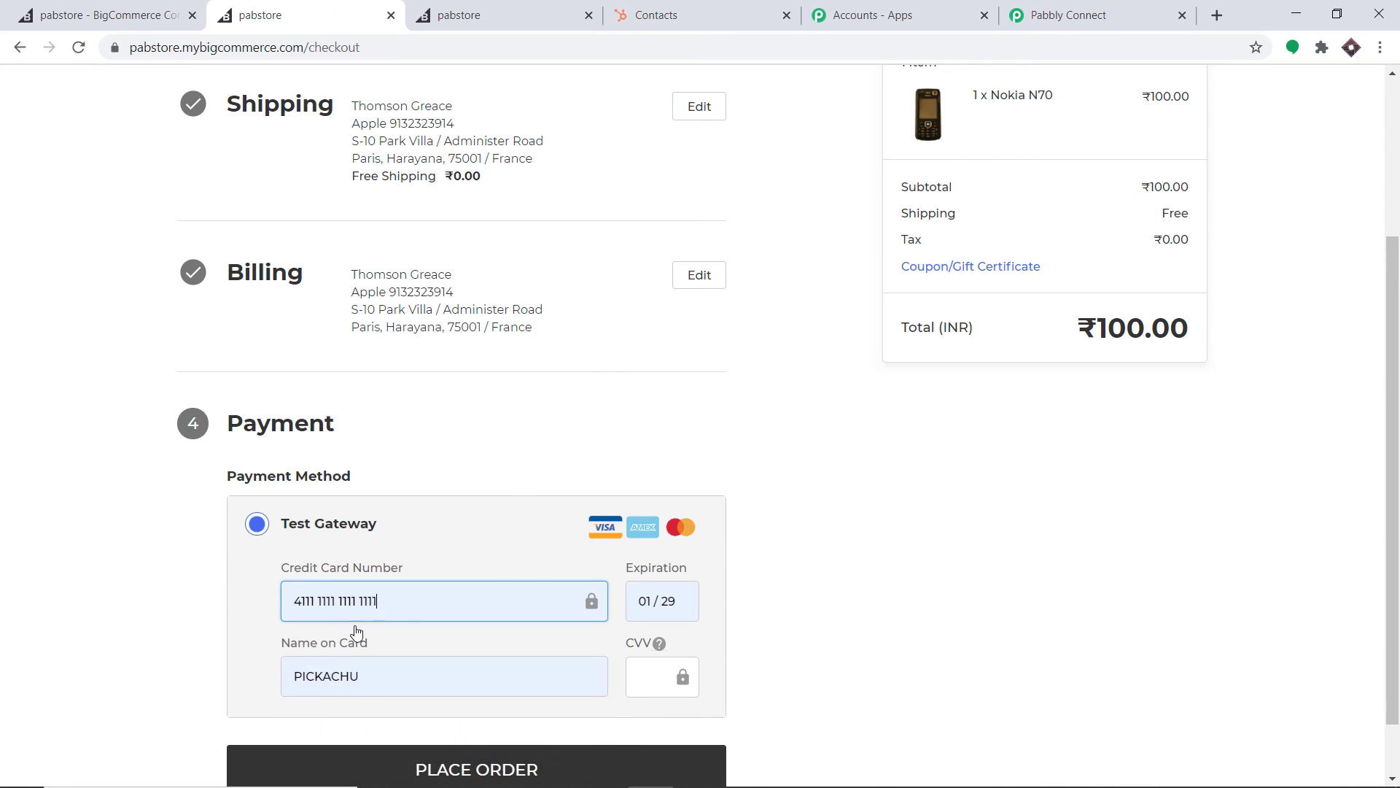
click(659, 672)
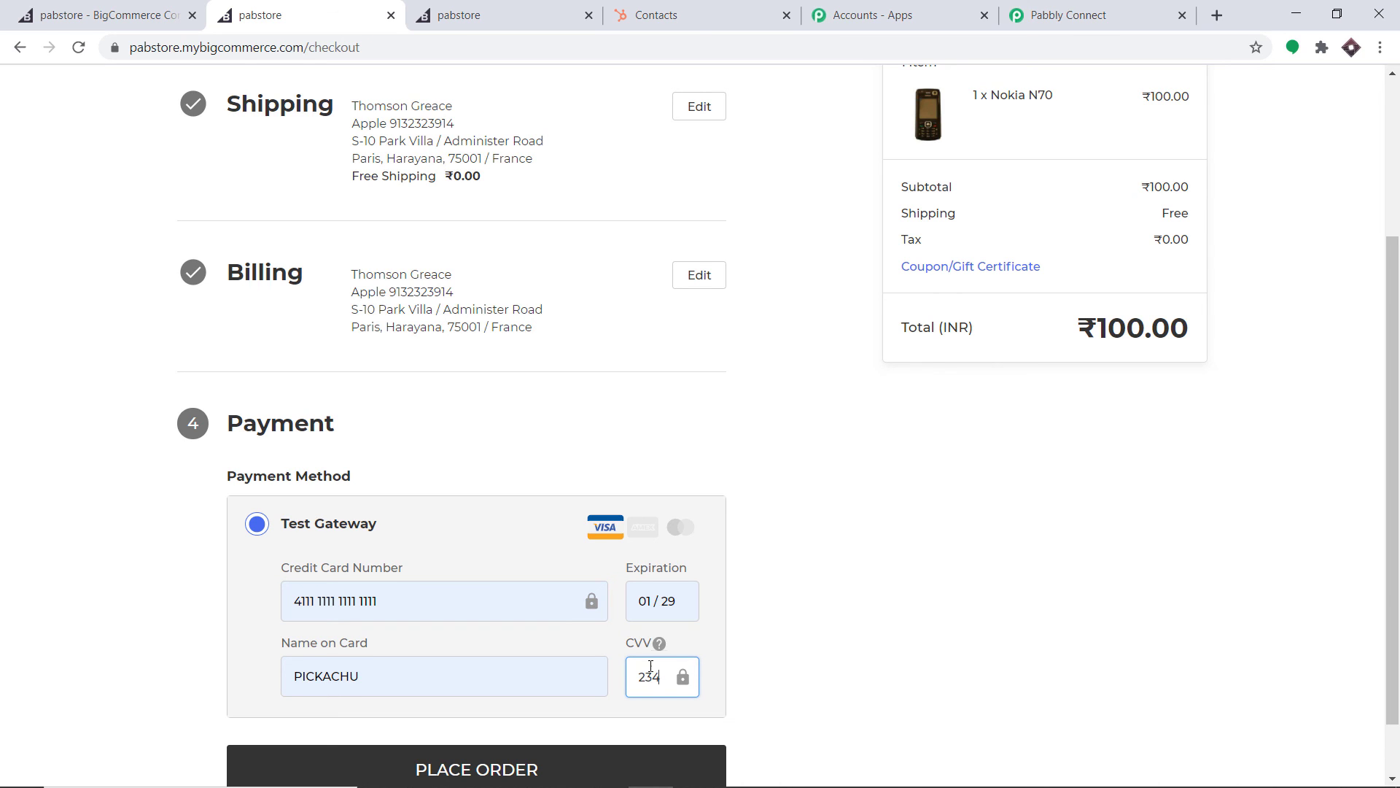
scroll(515, 675, down, 1)
click(525, 700)
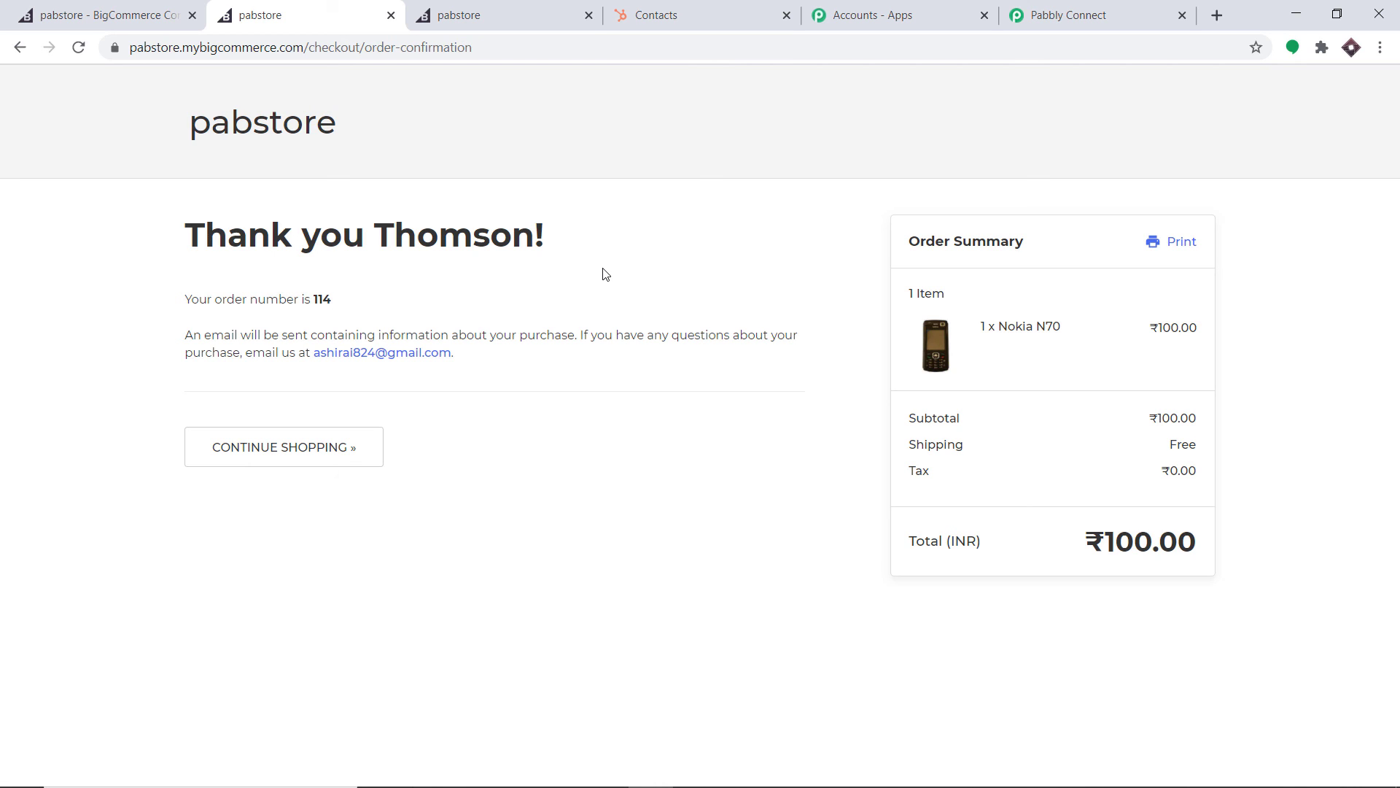
click(654, 6)
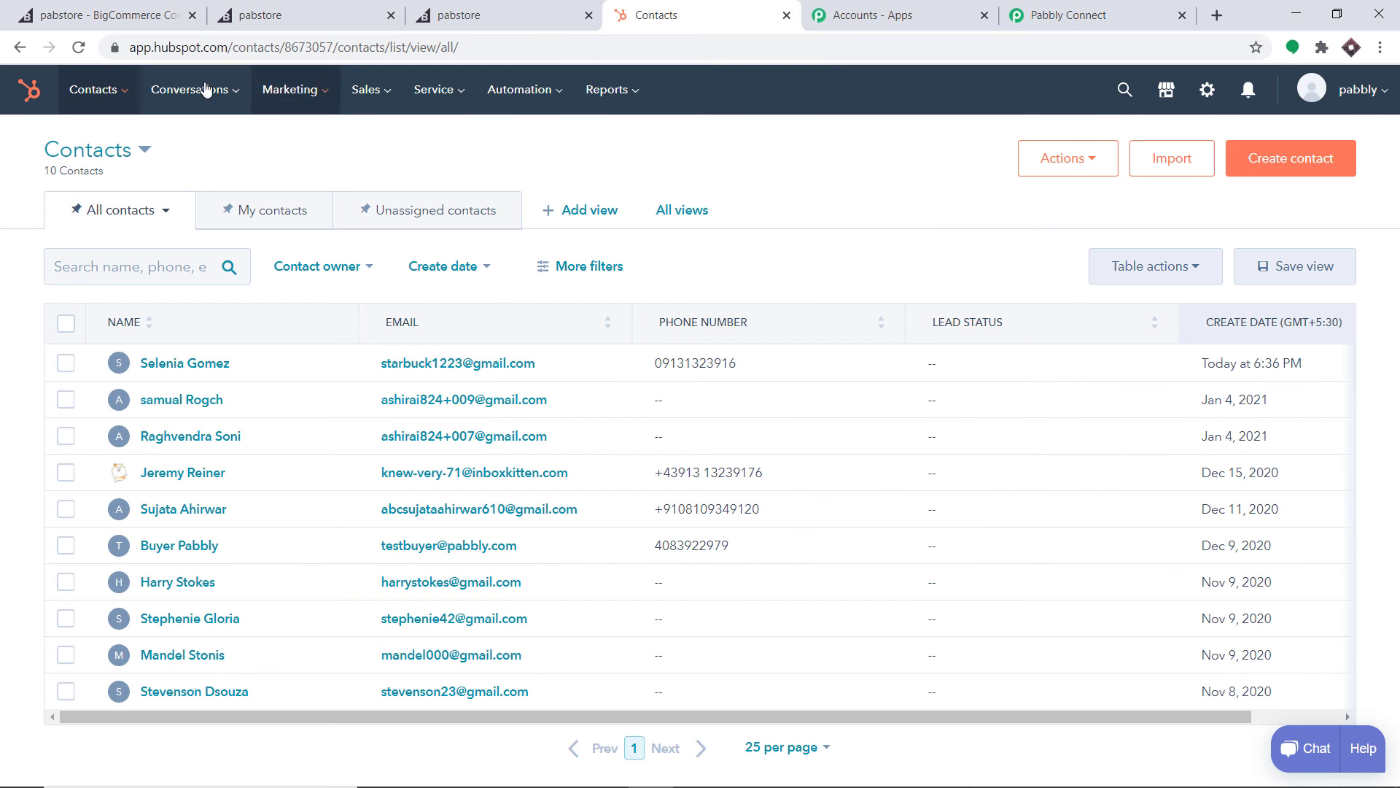
click(78, 47)
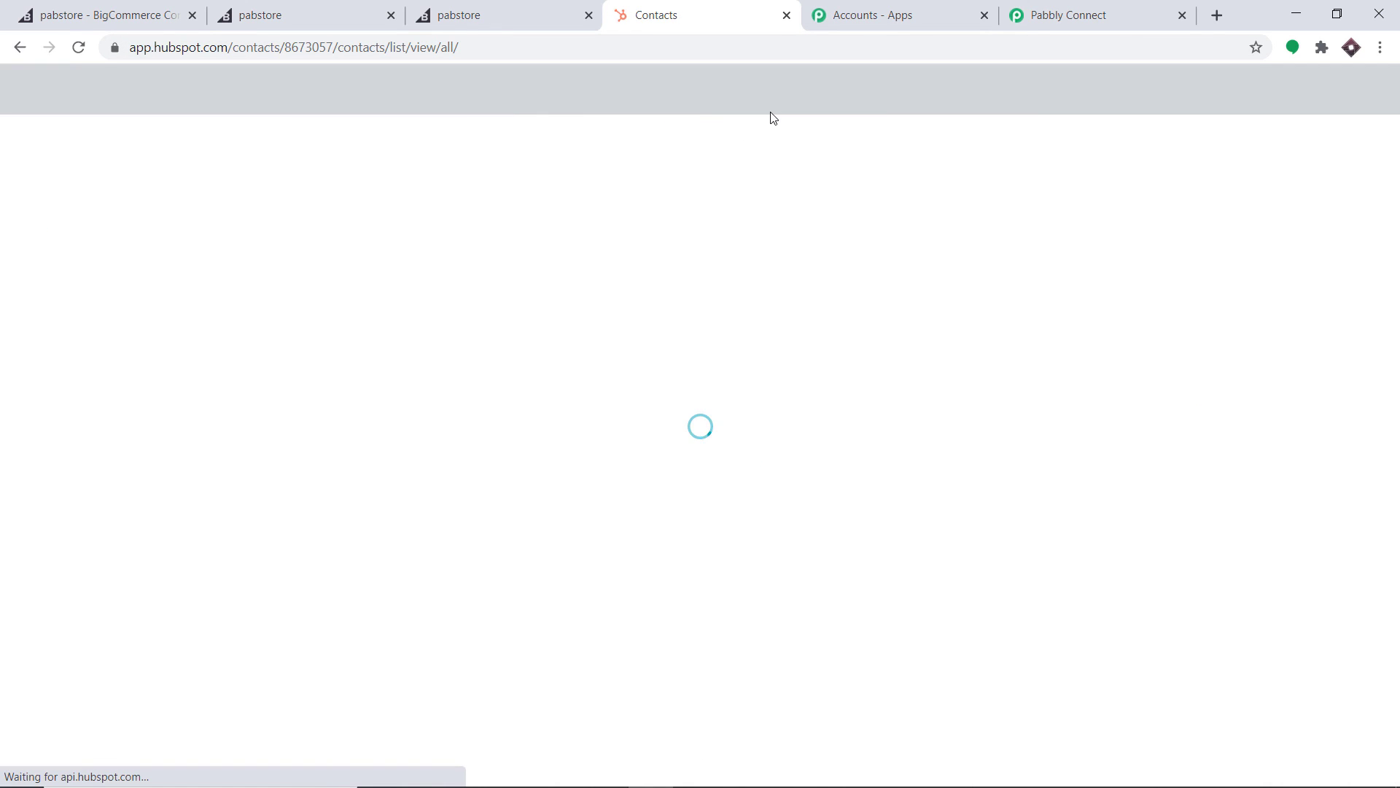